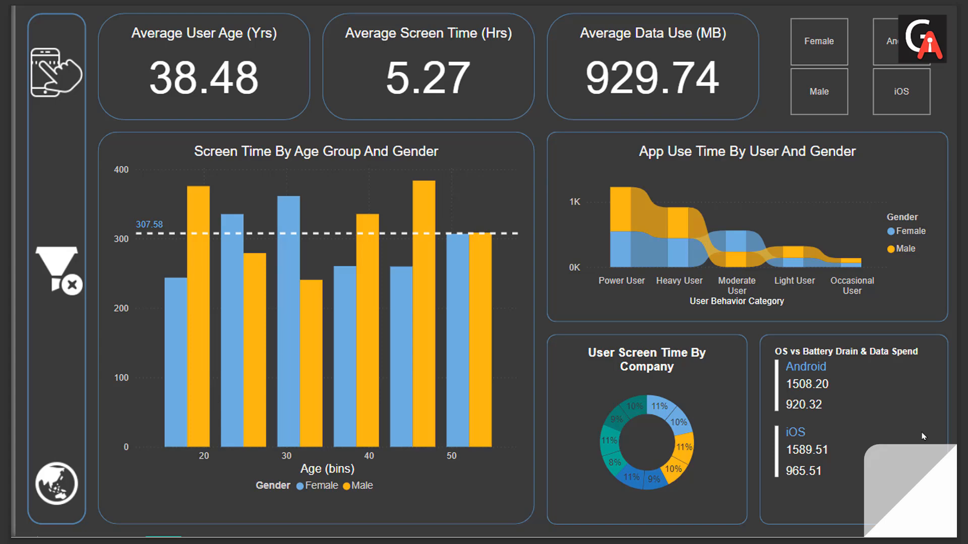
- Switch to Final_Project_Doc_PBI_01.pdf and read the project description, importance, potential stakeholders and project initialization sections
key("Escape")
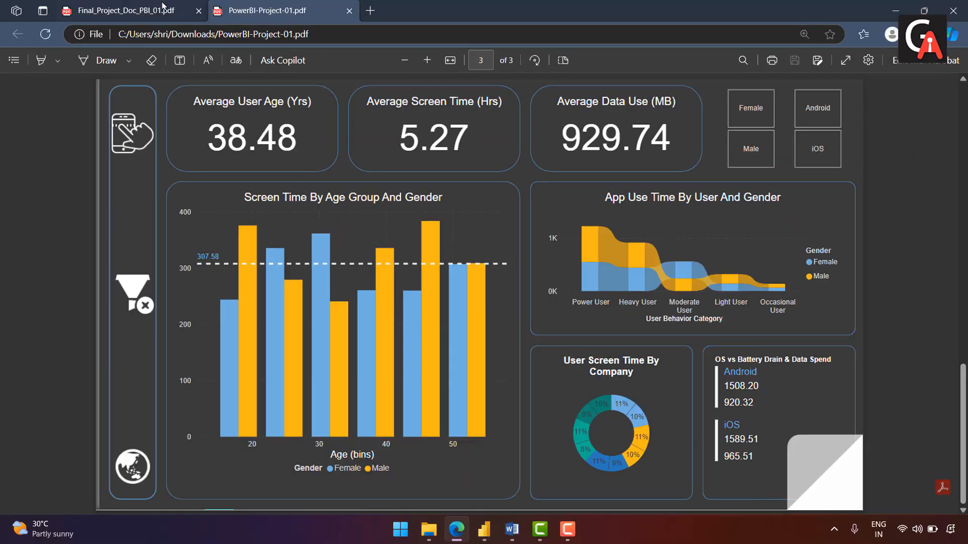
left_click(161, 6)
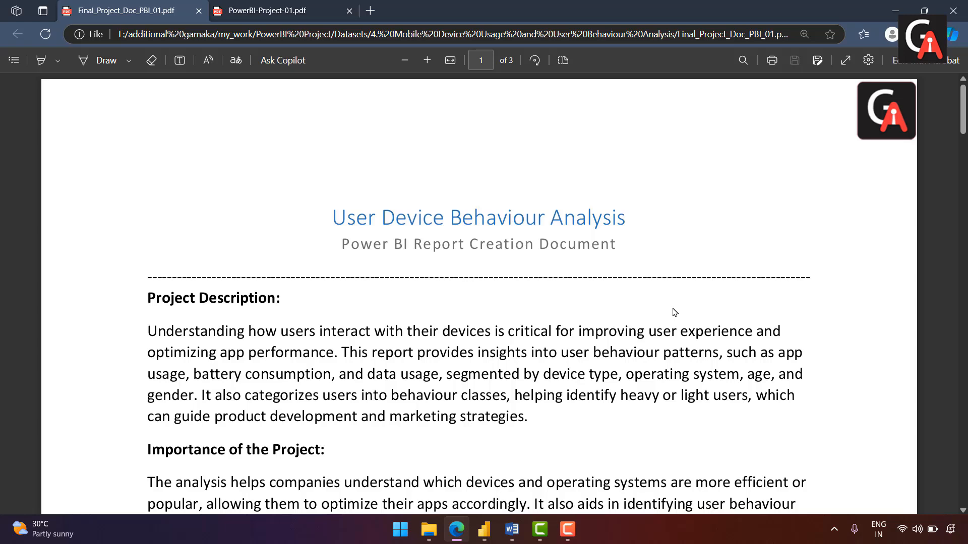
scroll(854, 308, "down", 1)
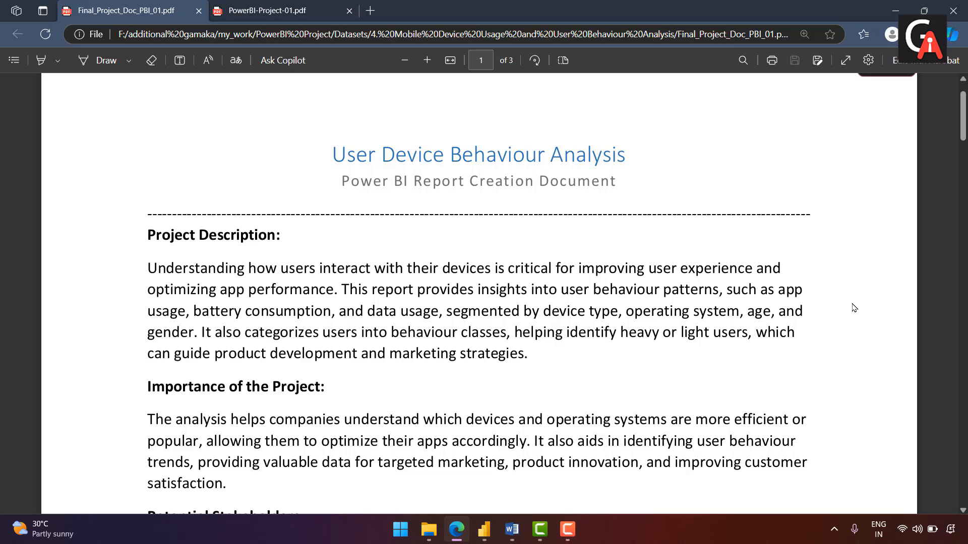
scroll(854, 308, "down", 1)
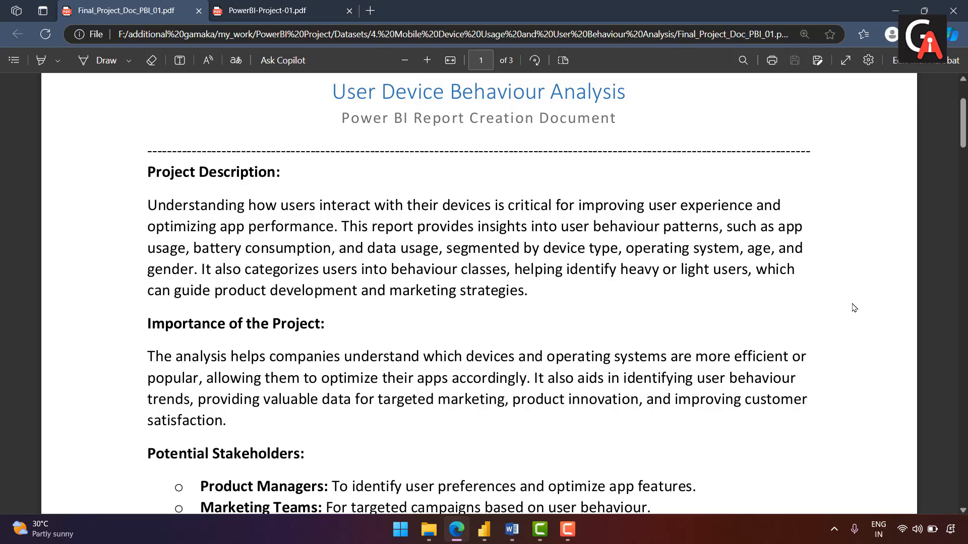
scroll(853, 307, "down", 3)
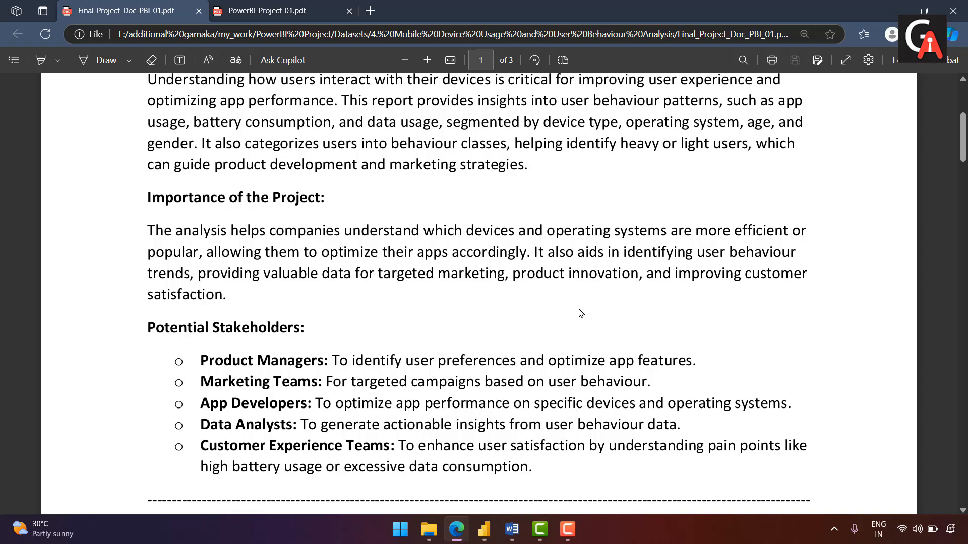
scroll(581, 313, "down", 5)
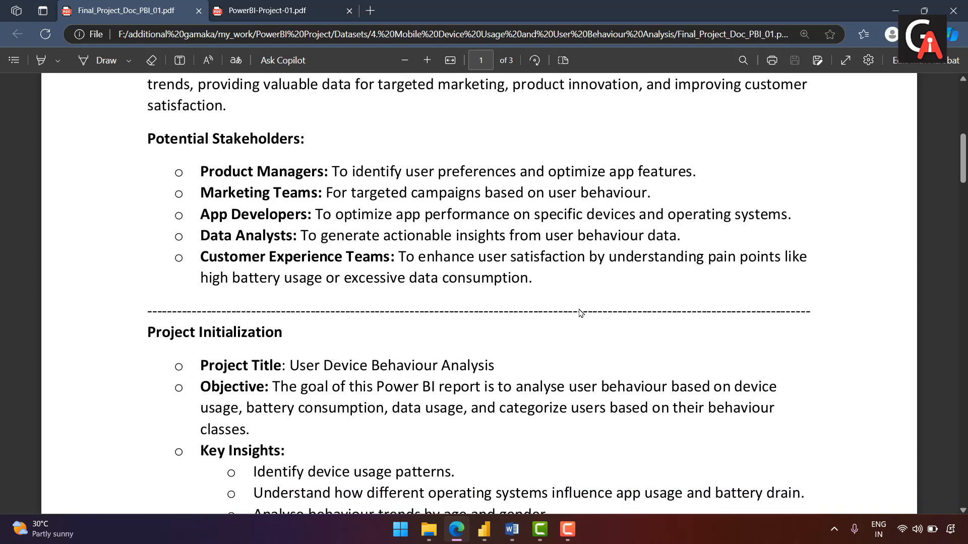
scroll(580, 313, "down", 2)
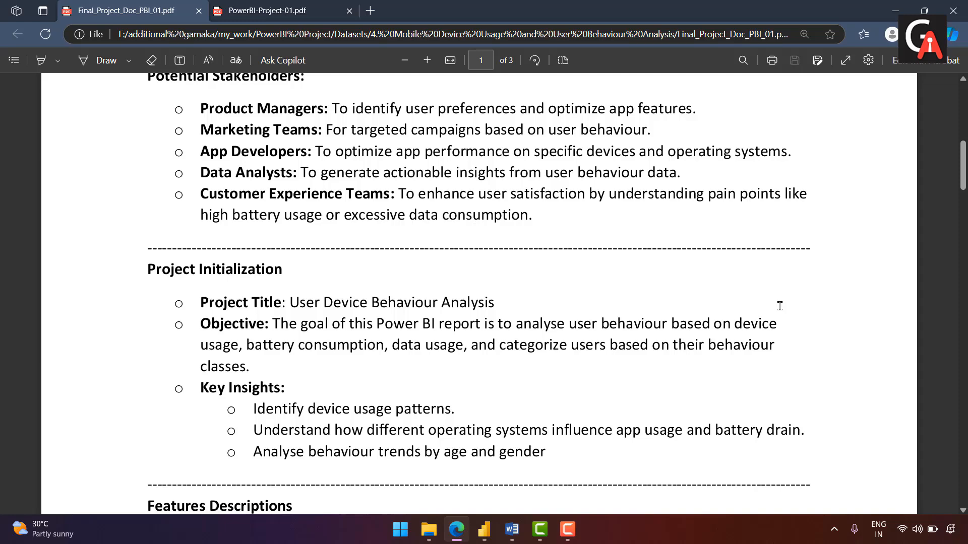
- Review the dataset's feature descriptions in the project document, from User ID through User Behaviour Class
scroll(779, 305, "down", 5)
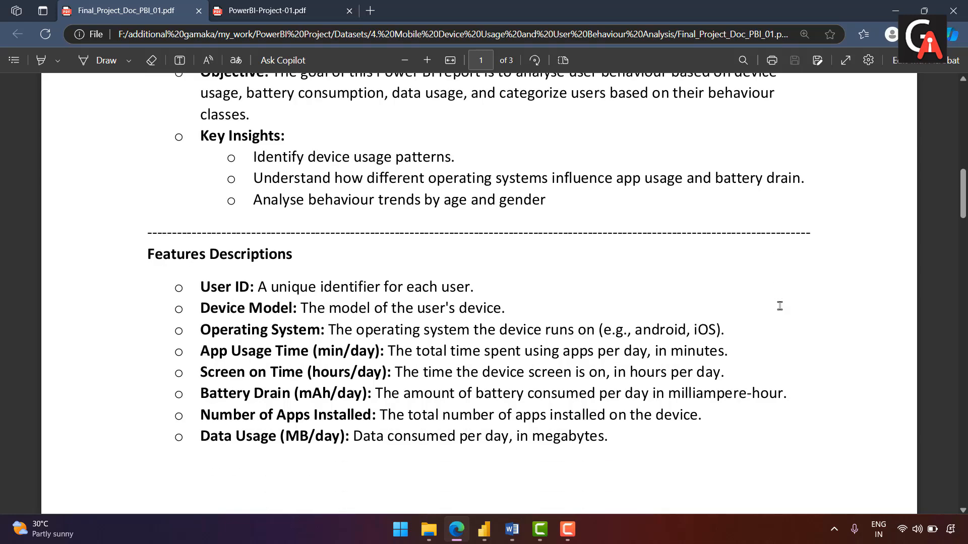
scroll(779, 311, "down", 3)
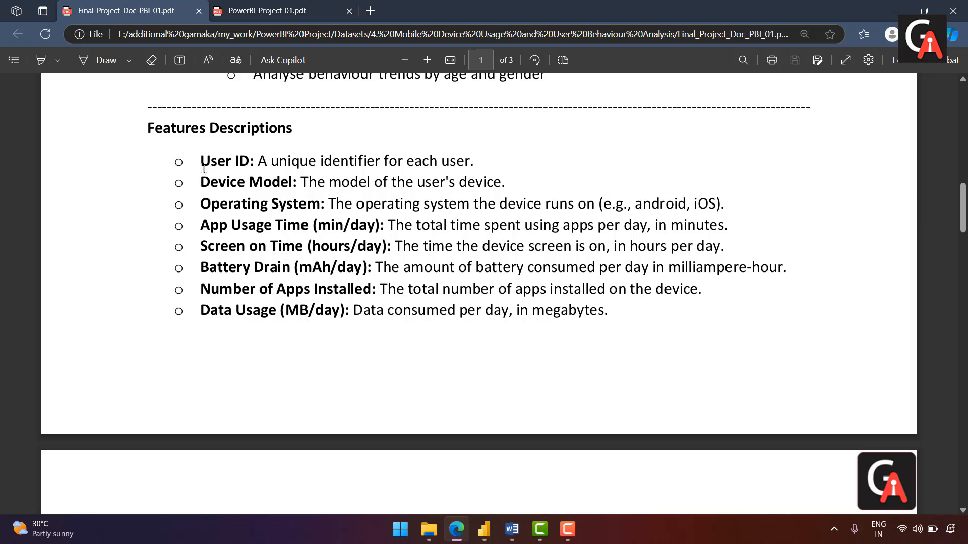
left_click_drag(204, 167, 249, 163)
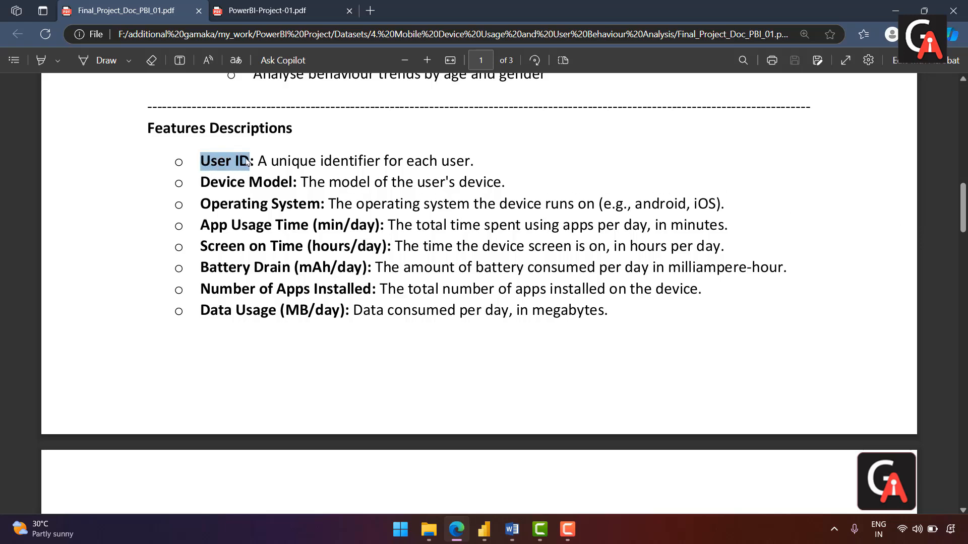
left_click(314, 259)
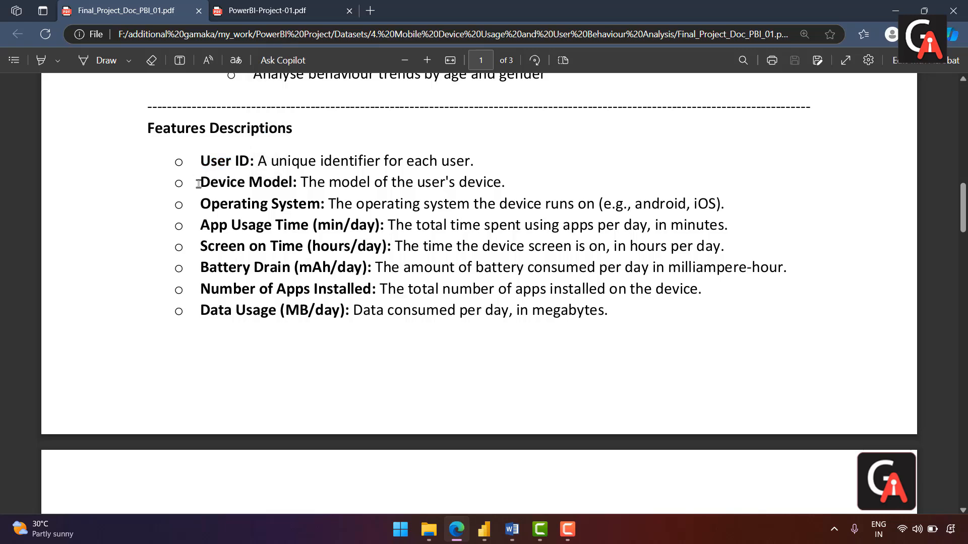
left_click_drag(198, 184, 298, 184)
left_click(372, 232)
left_click_drag(201, 204, 320, 203)
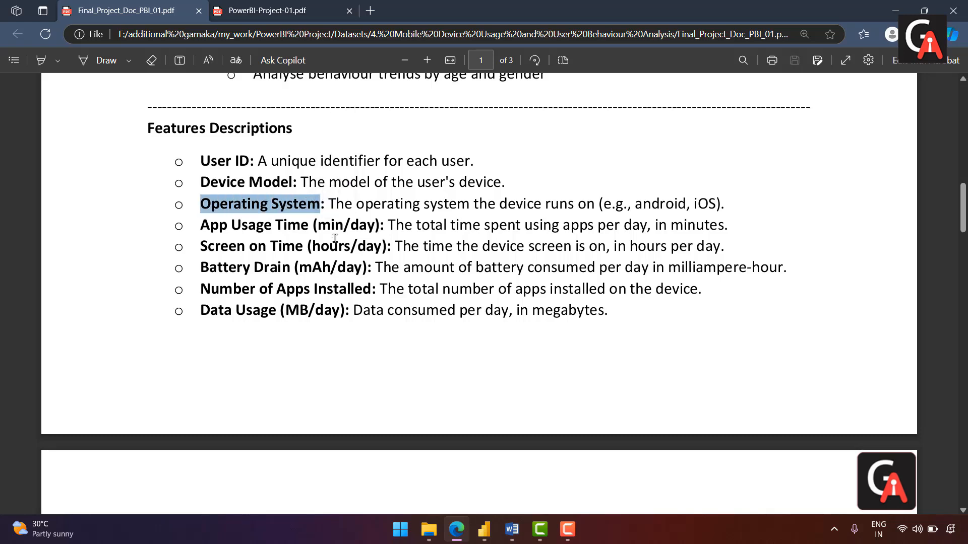
left_click_drag(198, 230, 362, 295)
left_click(353, 321)
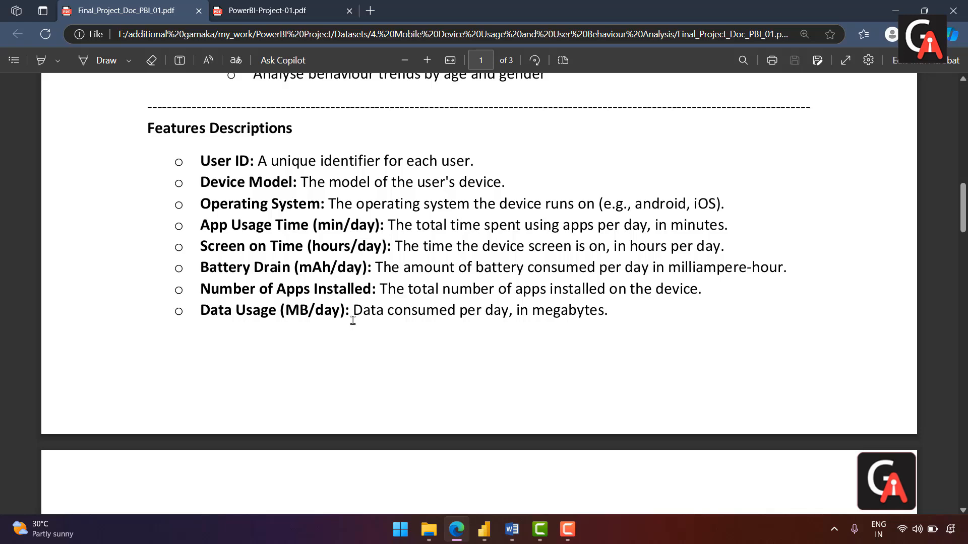
scroll(352, 321, "down", 1)
scroll(353, 321, "down", 4)
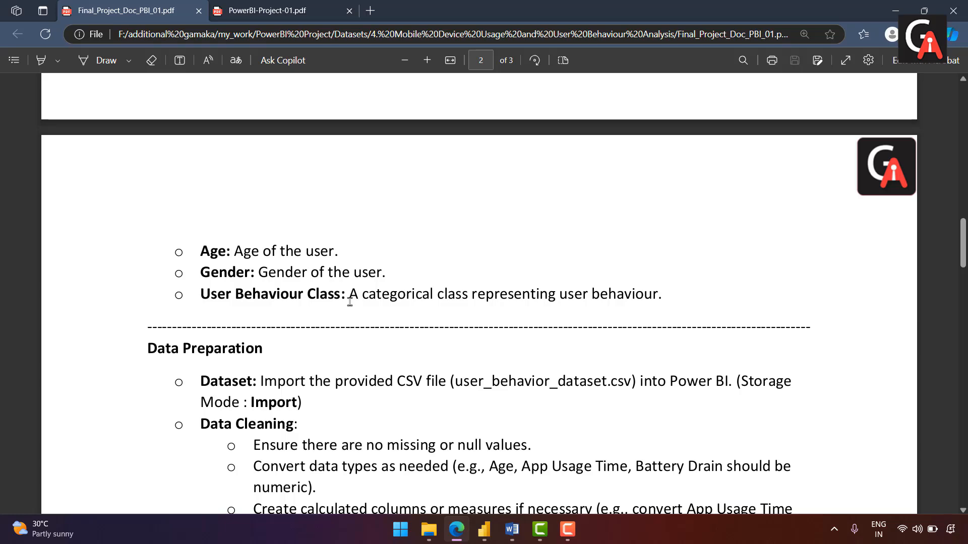
scroll(331, 318, "up", 3)
scroll(330, 318, "down", 3)
- Switch to Power BI Desktop and start a blank report
left_click(483, 532)
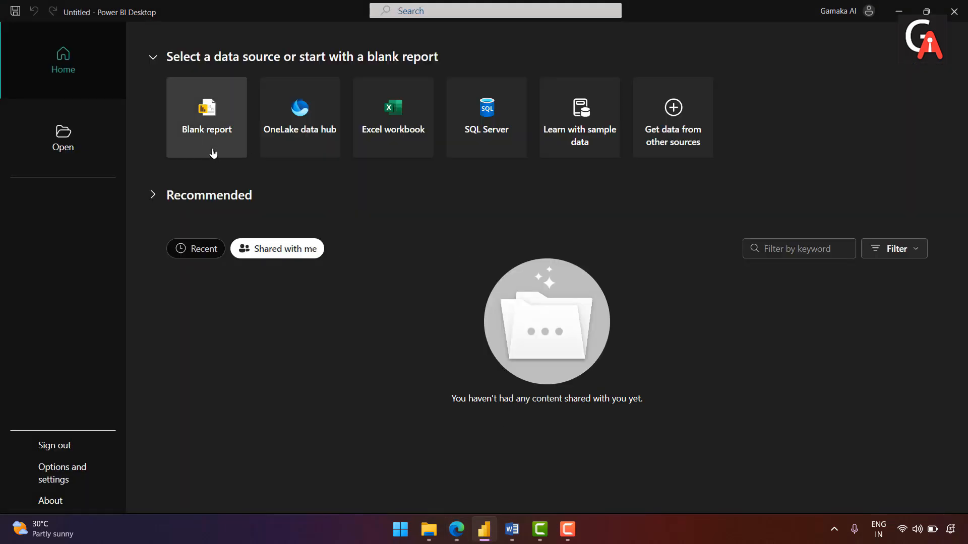
left_click(207, 133)
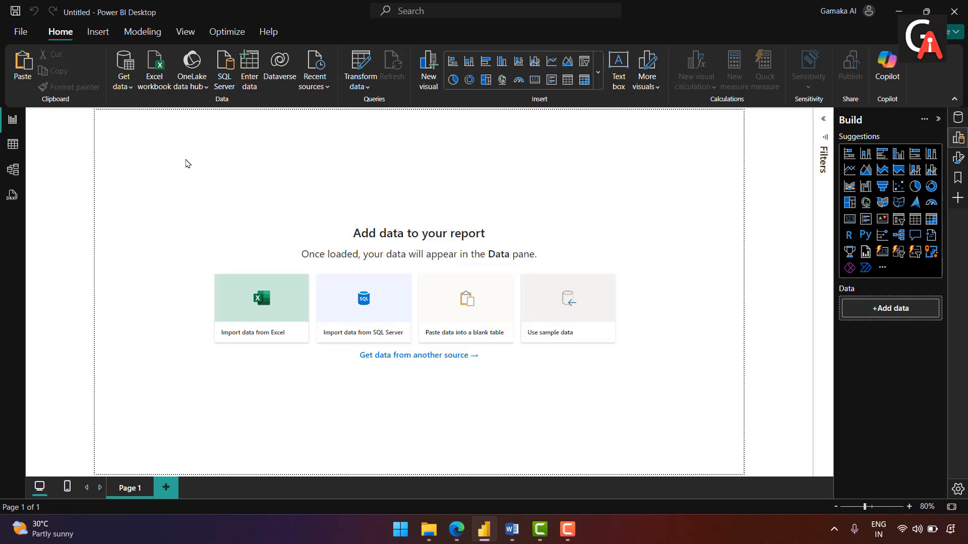
- In the current file's data load options, disable auto date/time and autodetection of new relationships after data is loaded
left_click(28, 36)
left_click(77, 473)
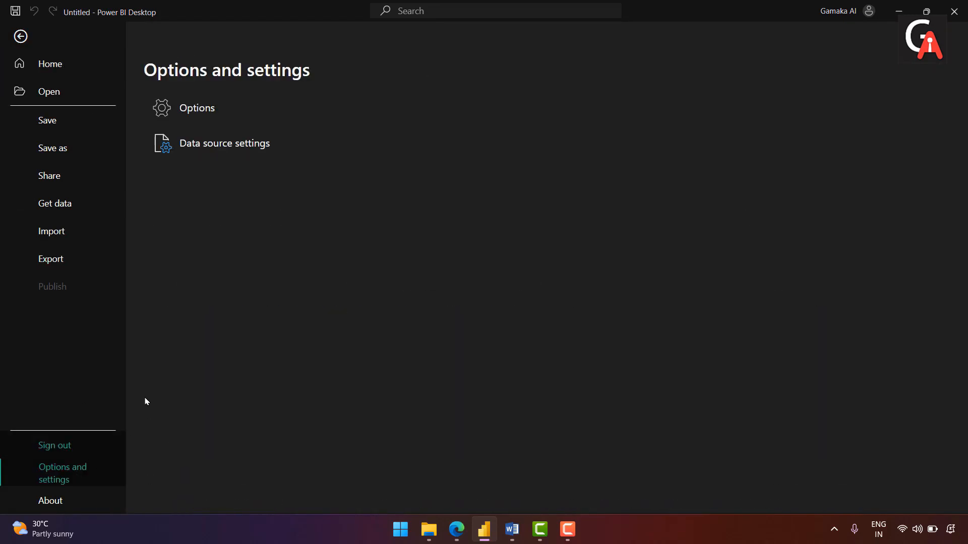
key("Escape")
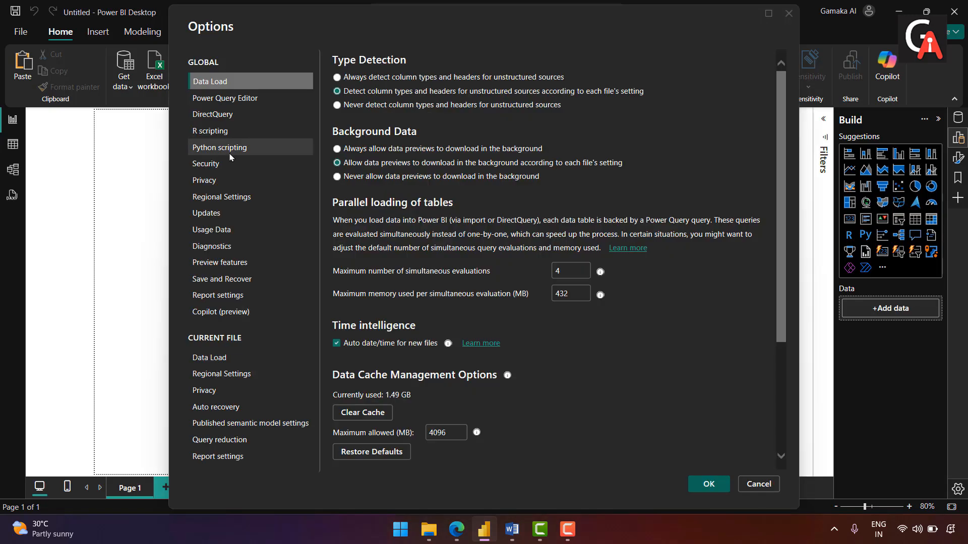
left_click(218, 360)
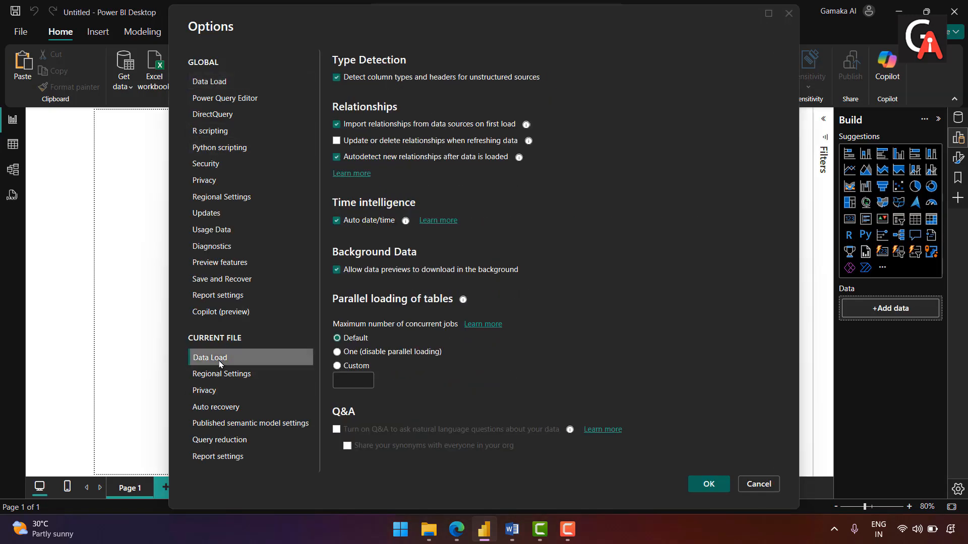
left_click(336, 220)
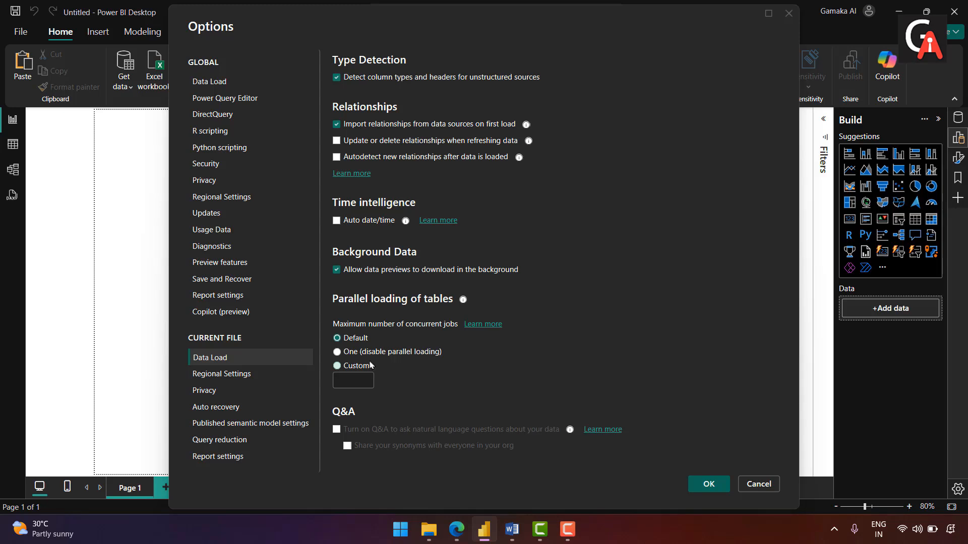
- Set the current file's locale for import to English (United States) and apply the options
left_click(259, 375)
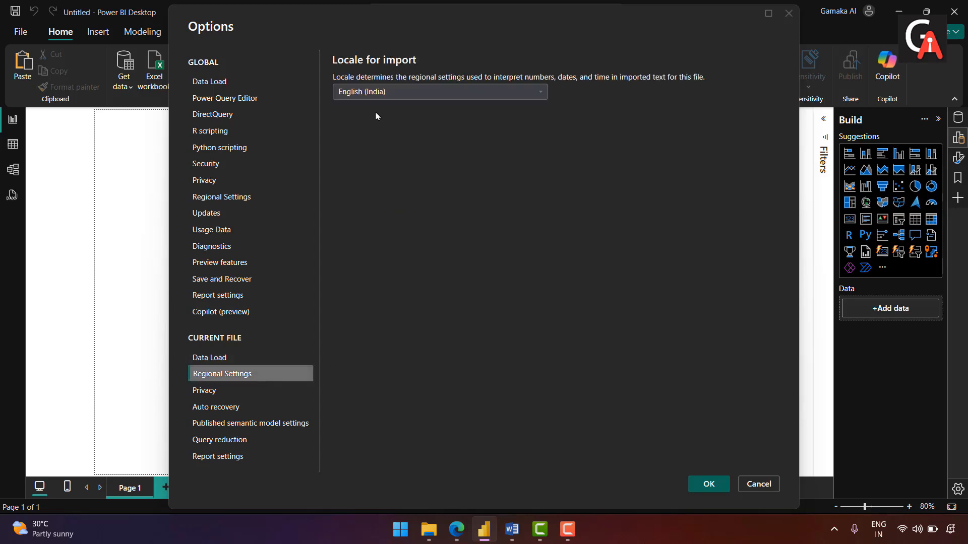
left_click(388, 93)
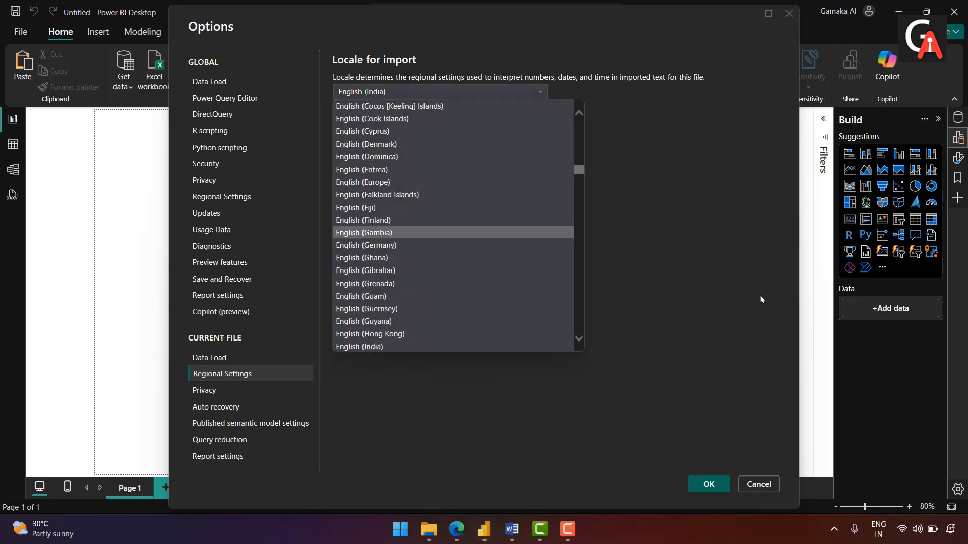
key("Down")
key("Down")
key("Down")
key("Down")
key("Down")
key("Down")
key("Down")
key("Down")
key("Down")
key("Down")
key("Down")
key("Down")
key("Down")
key("Down")
key("Down")
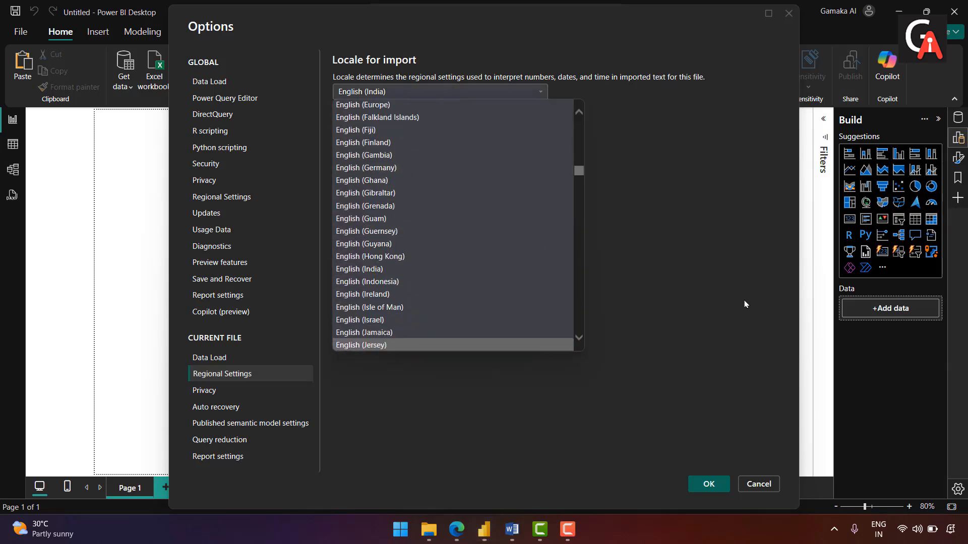
key("Down")
key("Down")
key("Down")
key("Down")
key("Down")
key("Down")
key("Down")
key("Down")
key("Down")
key("Down")
key("Down")
key("Down")
key("Down")
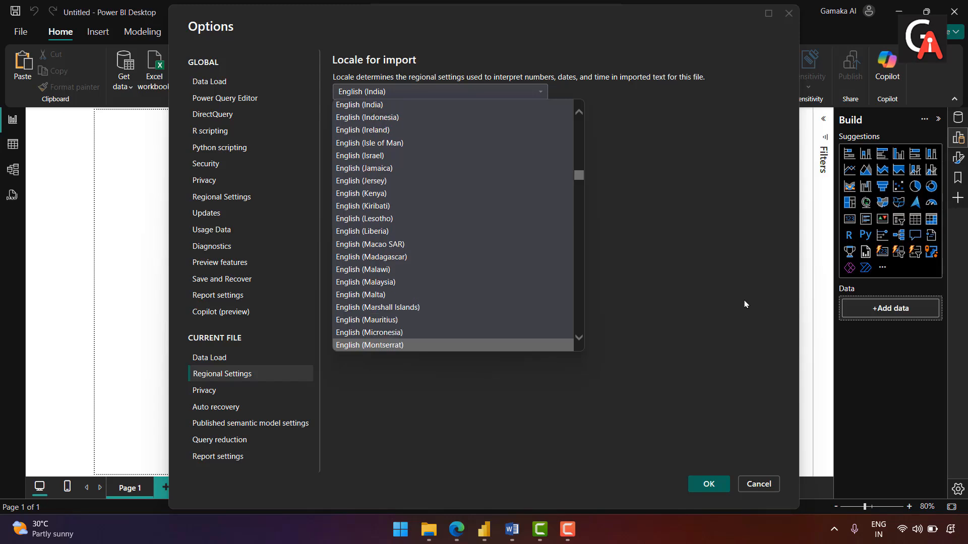
key("Down")
key("Down")
key("Down")
key("Down")
key("Down")
key("Down")
key("Down")
key("Down")
key("Down")
key("Down")
key("Down")
key("Down")
key("Down")
key("Down")
key("Down")
key("Down")
key("Down")
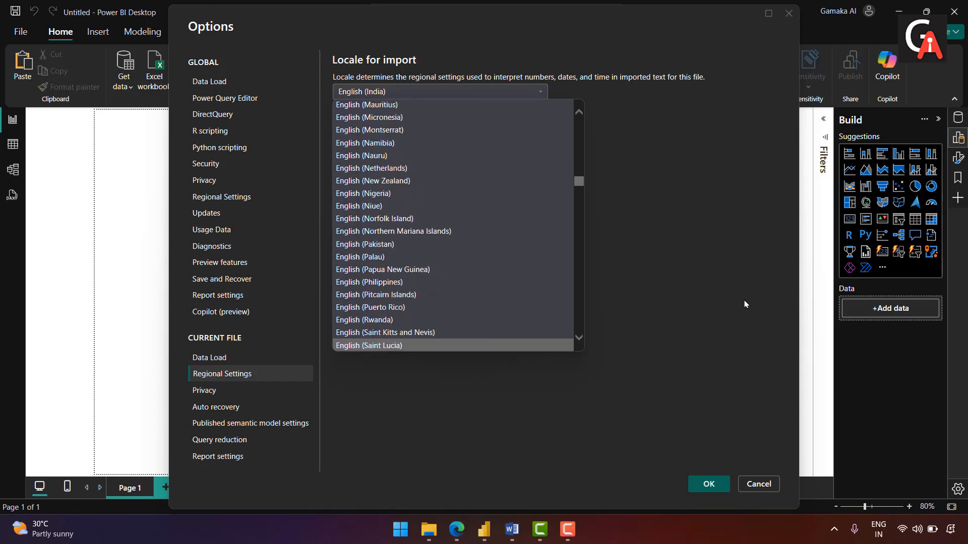
key("Down")
key("Down")
key("Down")
key("Down")
key("Down")
key("Down")
key("Down")
key("Down")
key("Down")
key("Down")
key("Down")
key("Down")
key("Down")
key("Down")
key("Down")
key("Down")
key("Down")
key("Down")
key("Down")
key("Down")
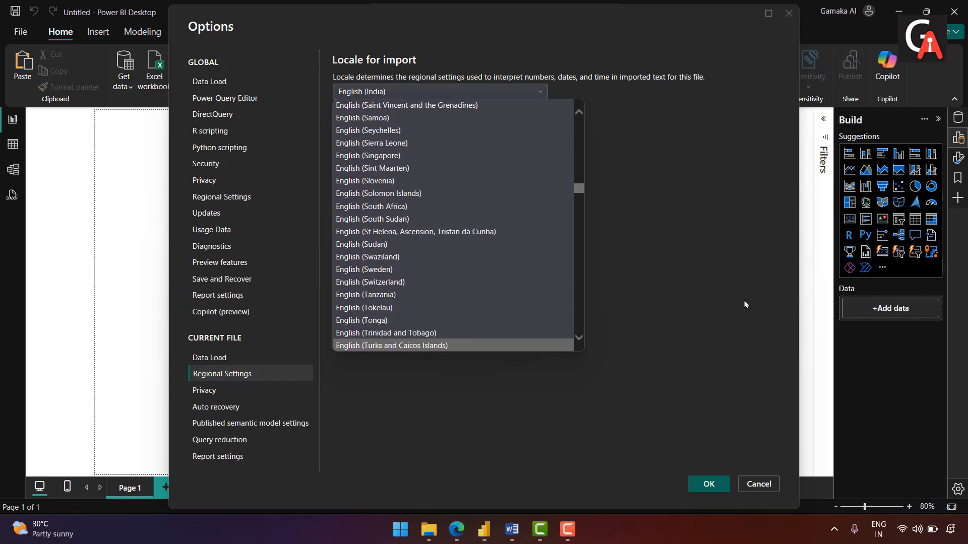
key("Down")
key("Down")
key("Down")
key("Down")
key("Down")
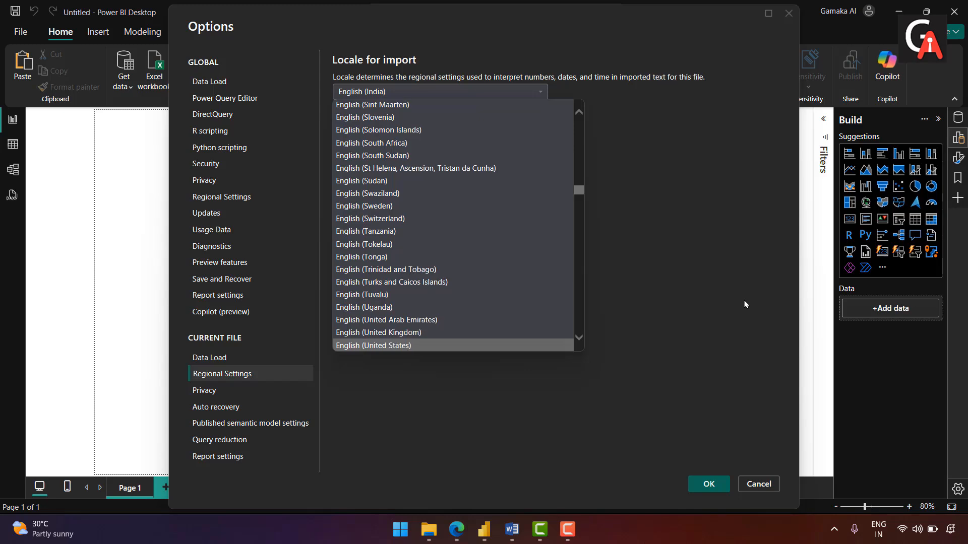
key("Return")
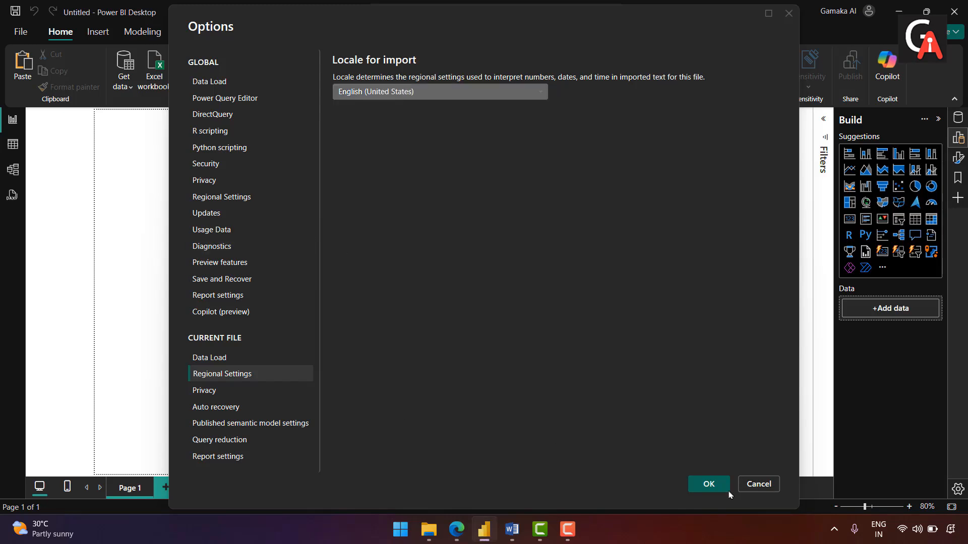
left_click(708, 483)
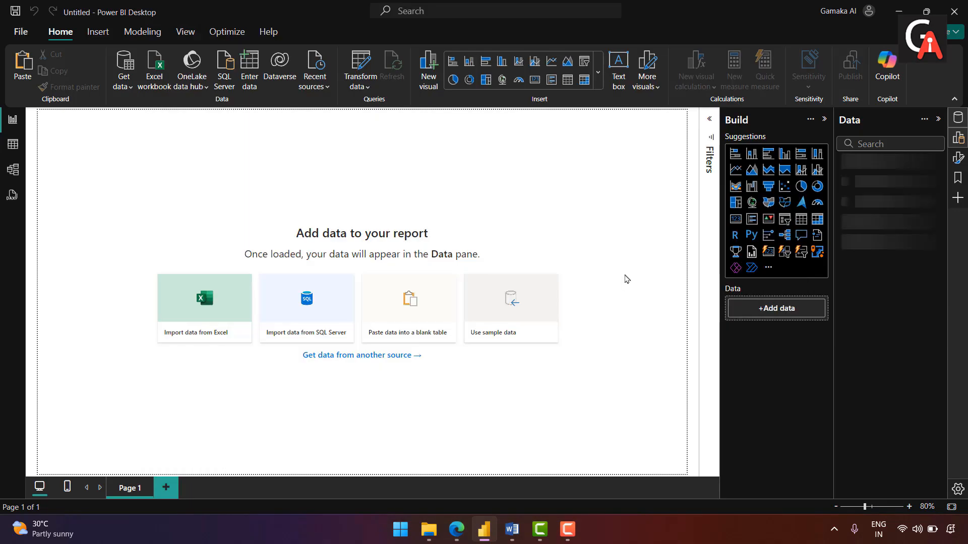
left_click(574, 122)
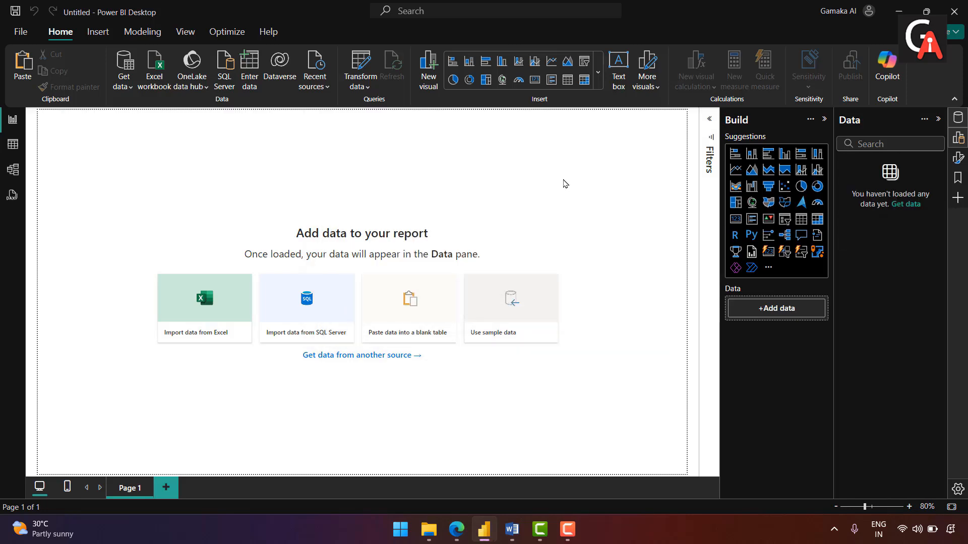
- Start saving a copy of the report on this device, in additional gamaka\my_work\PowerBI Project\Datasets\4. Mobile Device Usage and User Behaviour Analysis on drive F
left_click(22, 32)
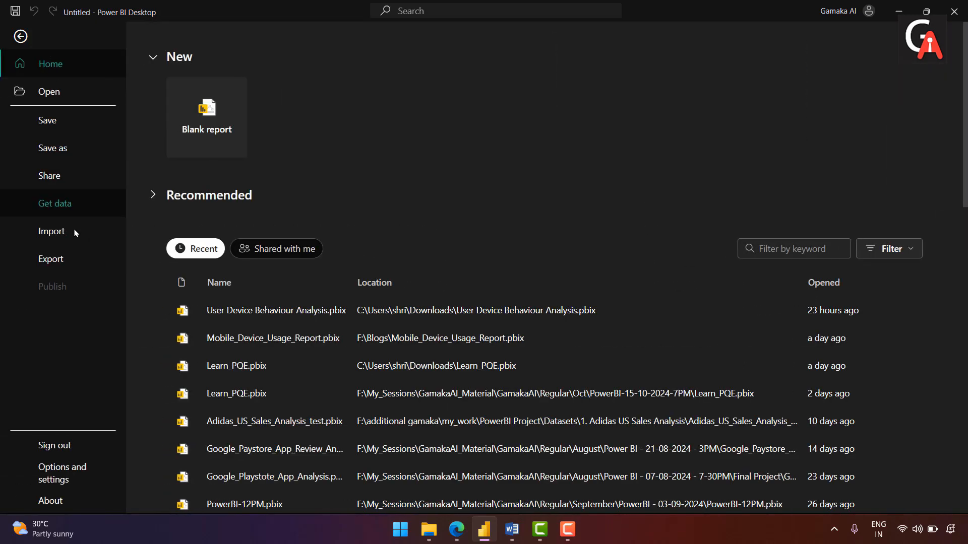
left_click(76, 155)
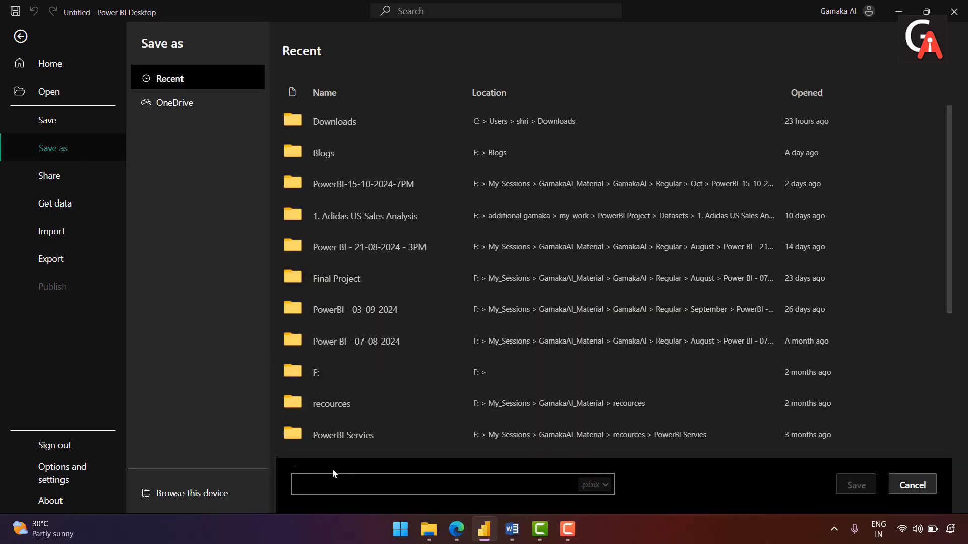
left_click(221, 493)
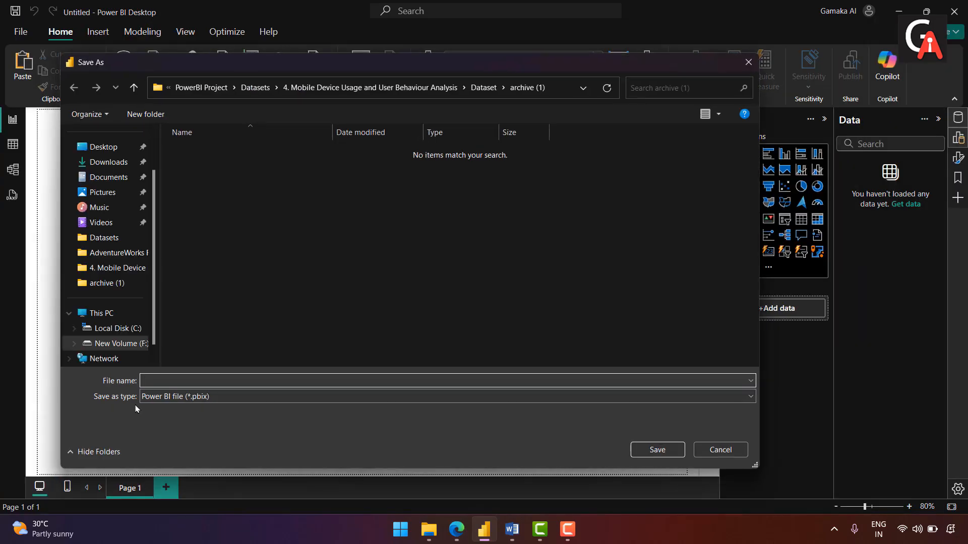
scroll(130, 322, "down", 1)
left_click(128, 317)
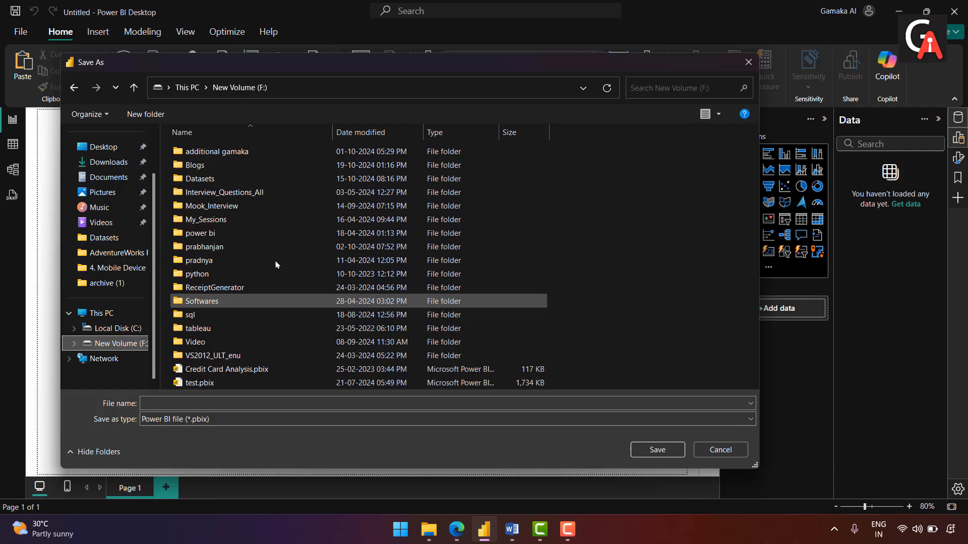
double_click(229, 153)
double_click(194, 166)
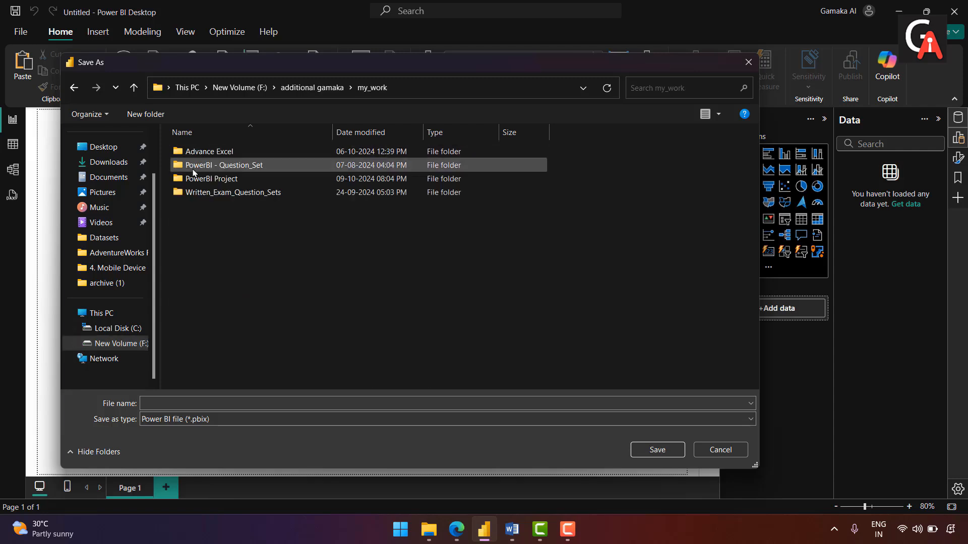
double_click(217, 180)
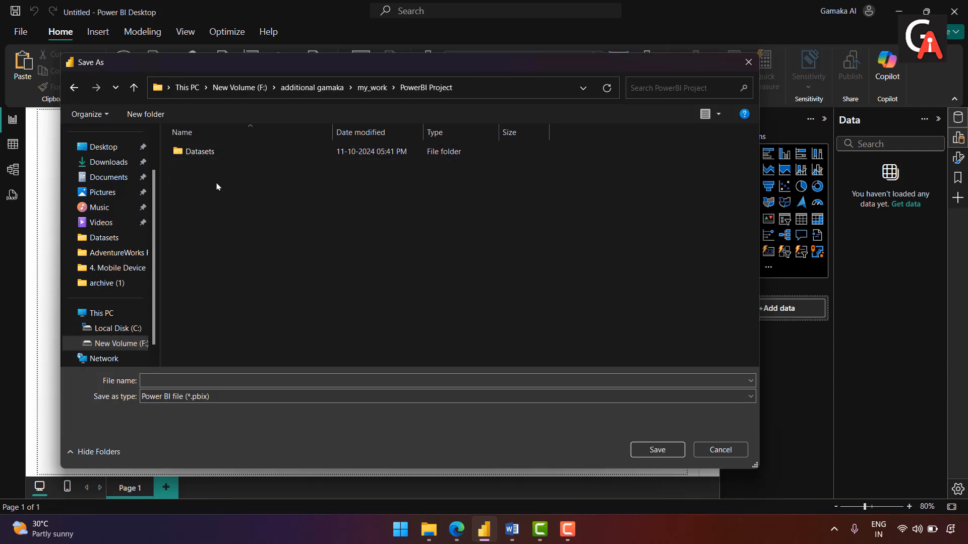
double_click(220, 153)
double_click(220, 166)
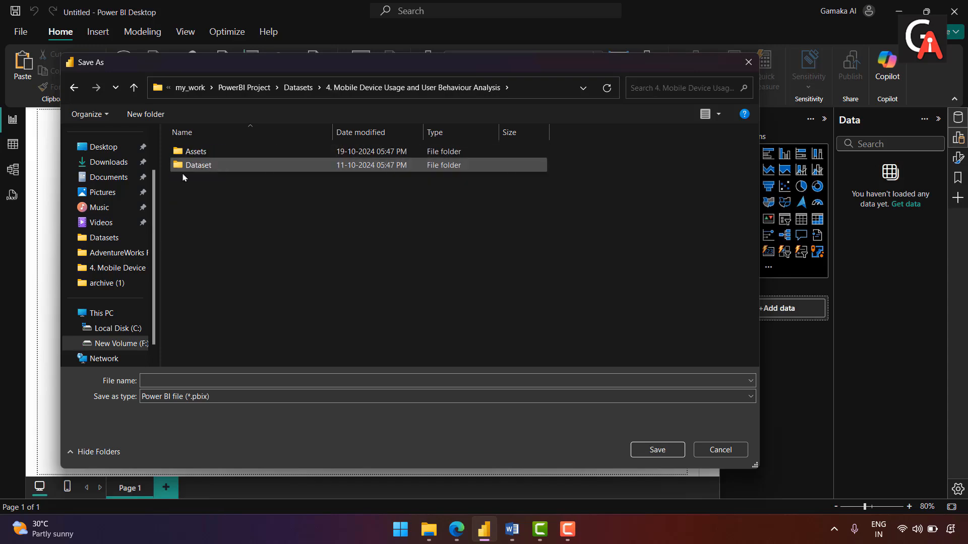
- Name the report file User Behaviour Analysis and save it as a Power BI file in the current folder
left_click(190, 380)
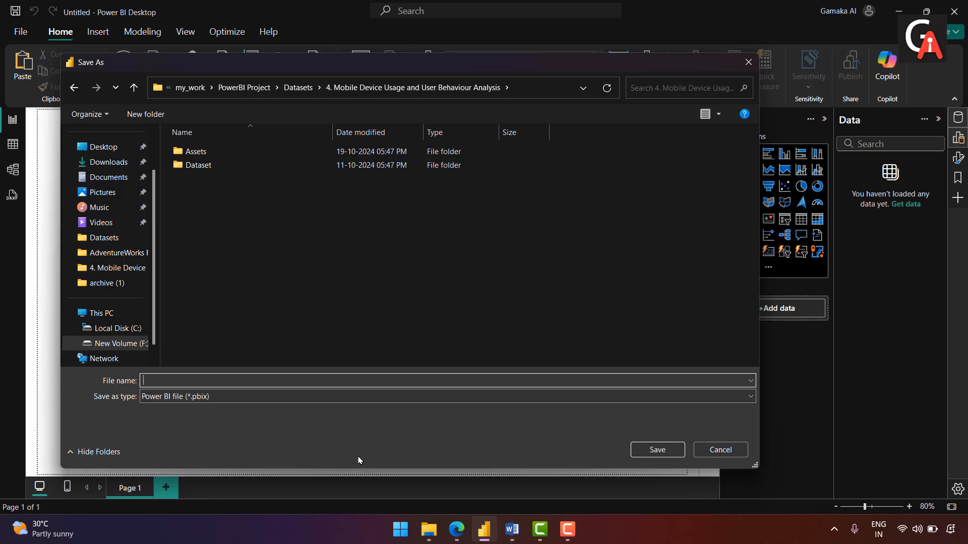
type("Us")
type("er Behaviour Analysis")
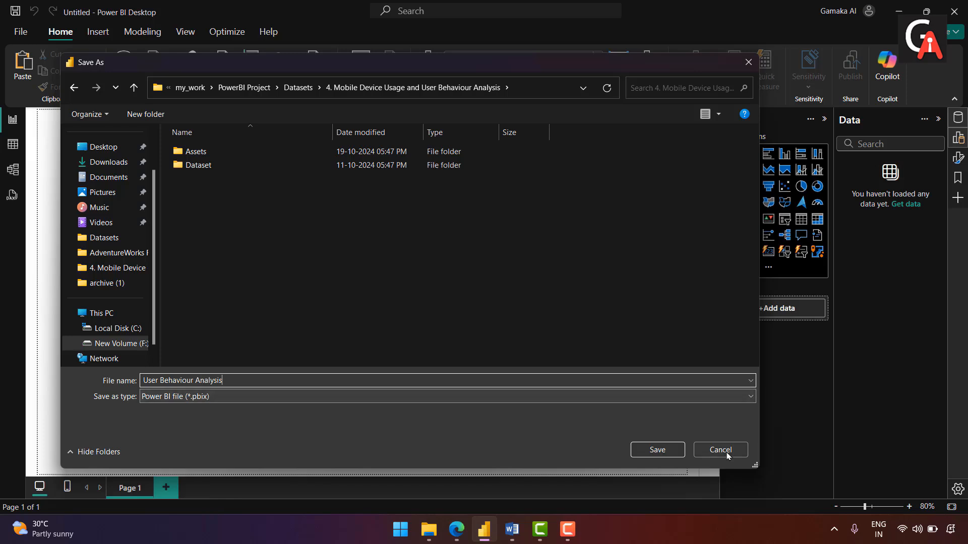
left_click(670, 454)
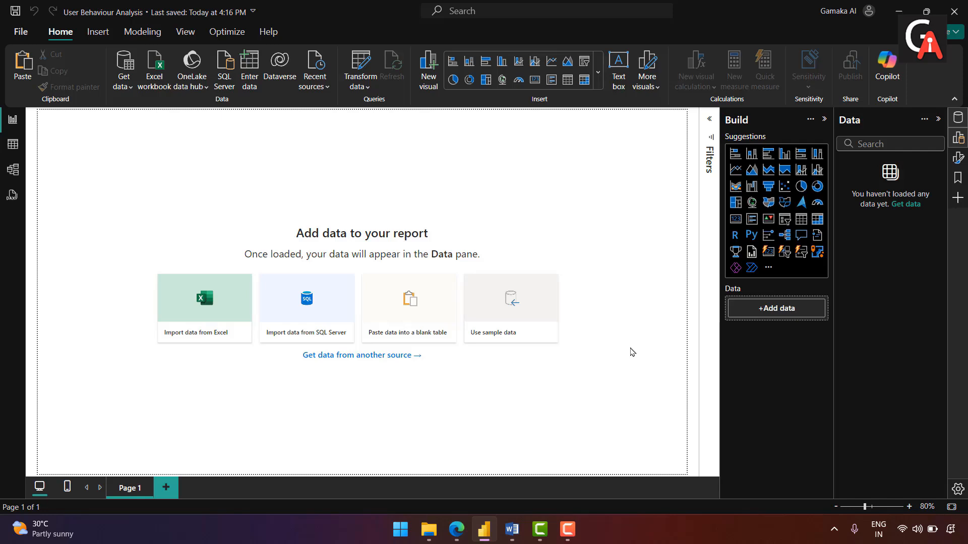
- Get data from the text/CSV file user_behavior_dataset.csv in the project's Dataset\archive (1) folder
left_click(129, 88)
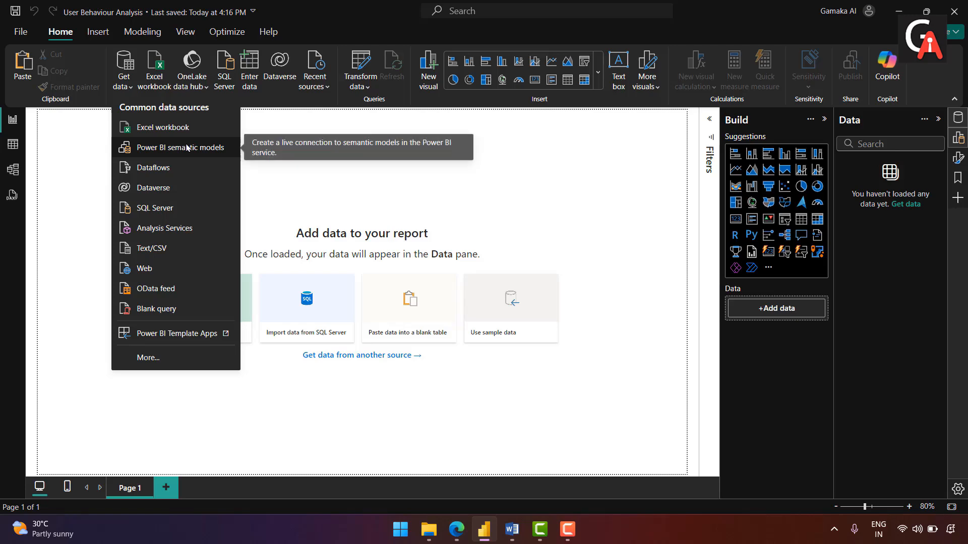
left_click(168, 252)
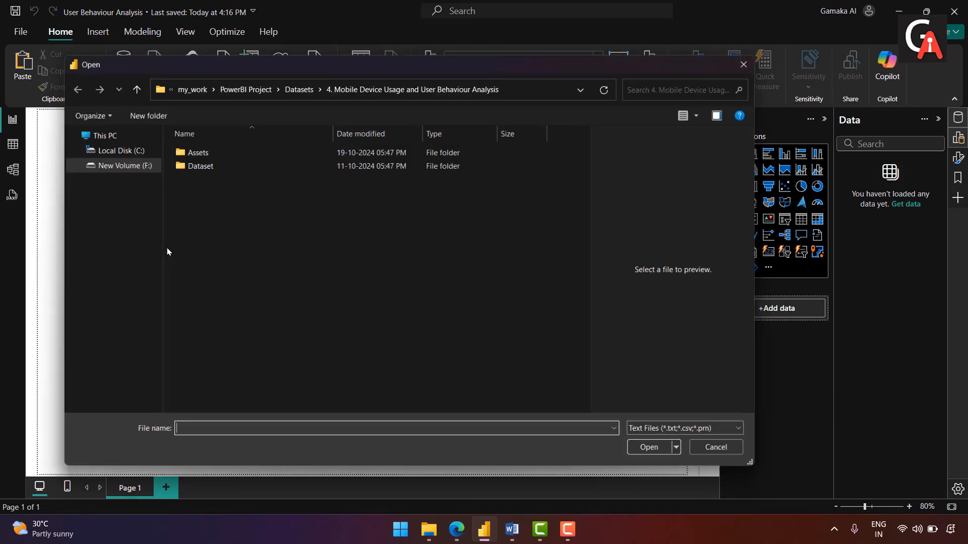
double_click(204, 165)
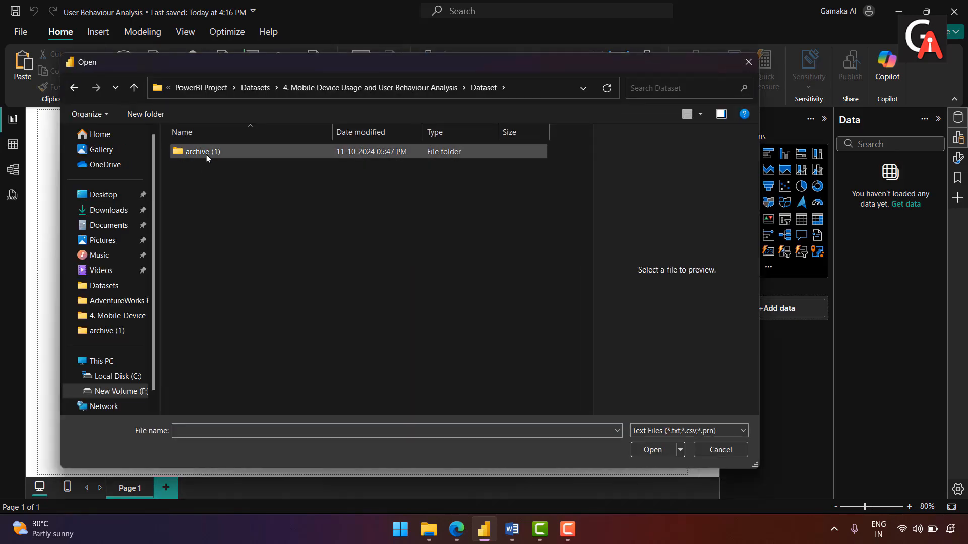
double_click(208, 152)
left_click(210, 152)
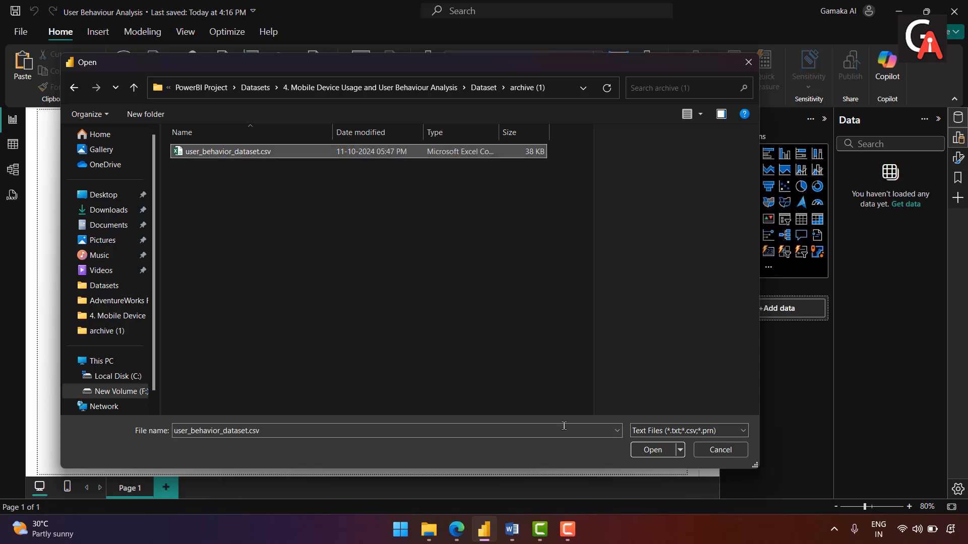
left_click(652, 450)
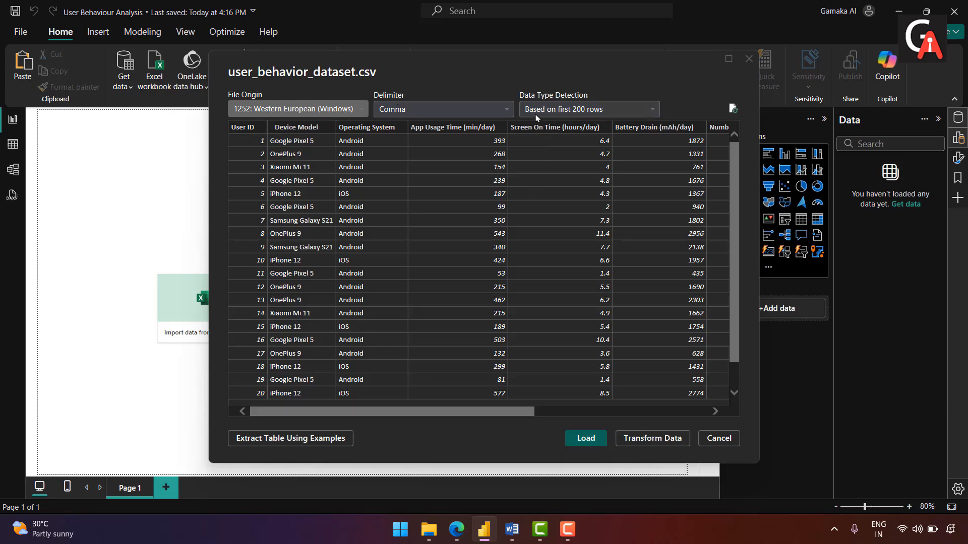
- Base the CSV import's data type detection on the entire dataset and open the data for transformation in Power Query
left_click(652, 109)
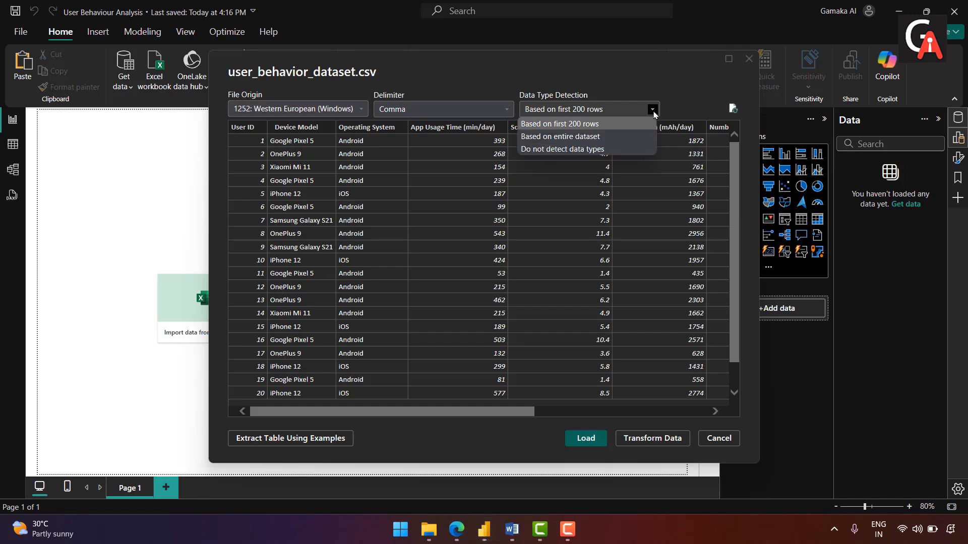
left_click(582, 138)
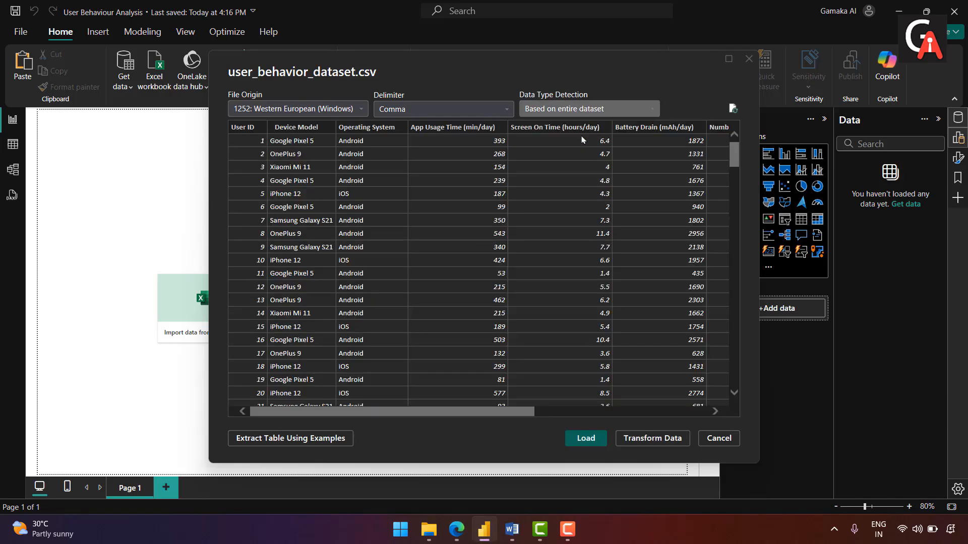
left_click_drag(452, 417, 391, 411)
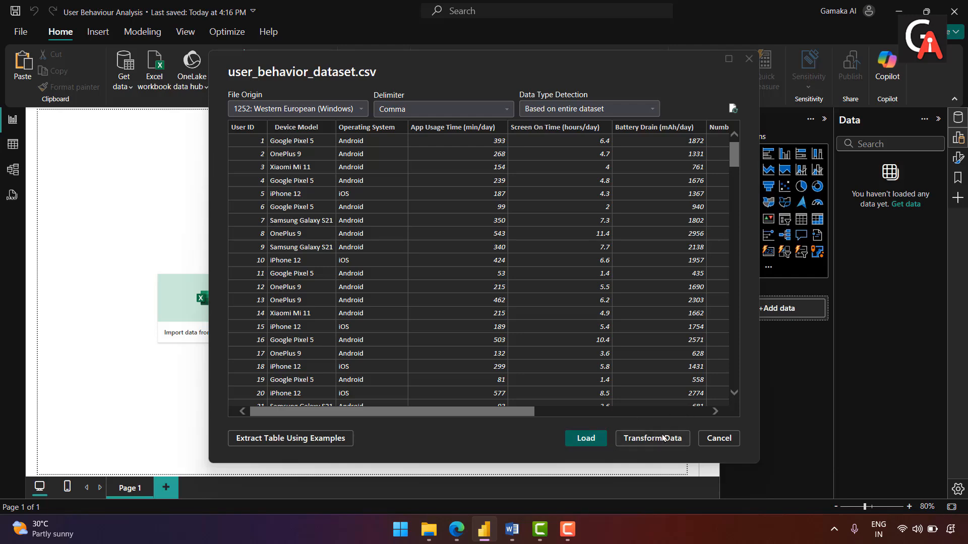
left_click(666, 438)
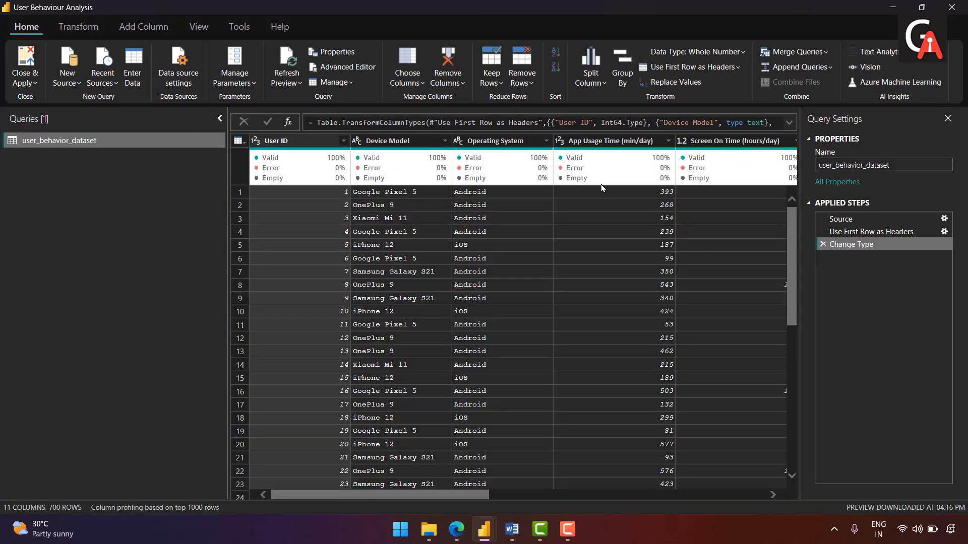
- Rename the query to user_behavior_data and base its column profiling on the entire data set
left_click(905, 160)
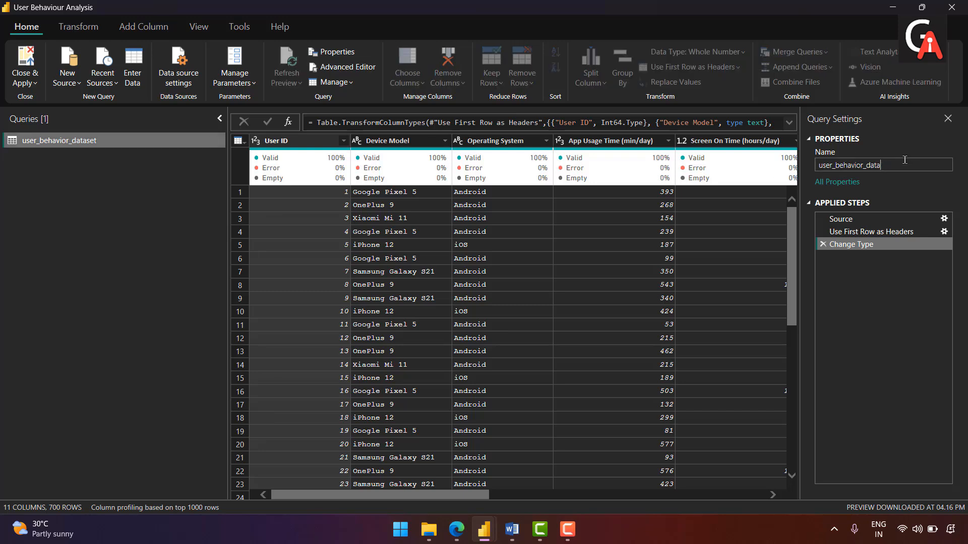
key("Return")
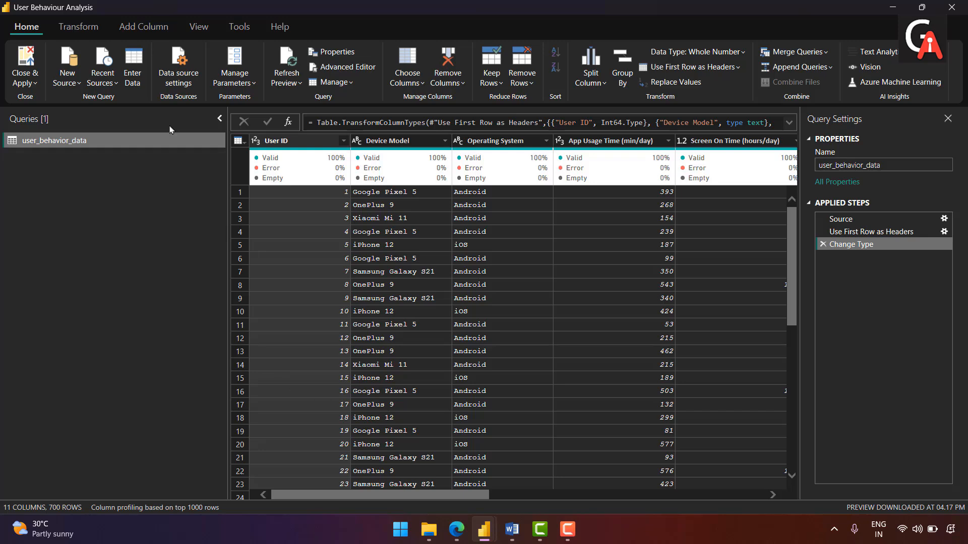
left_click(191, 30)
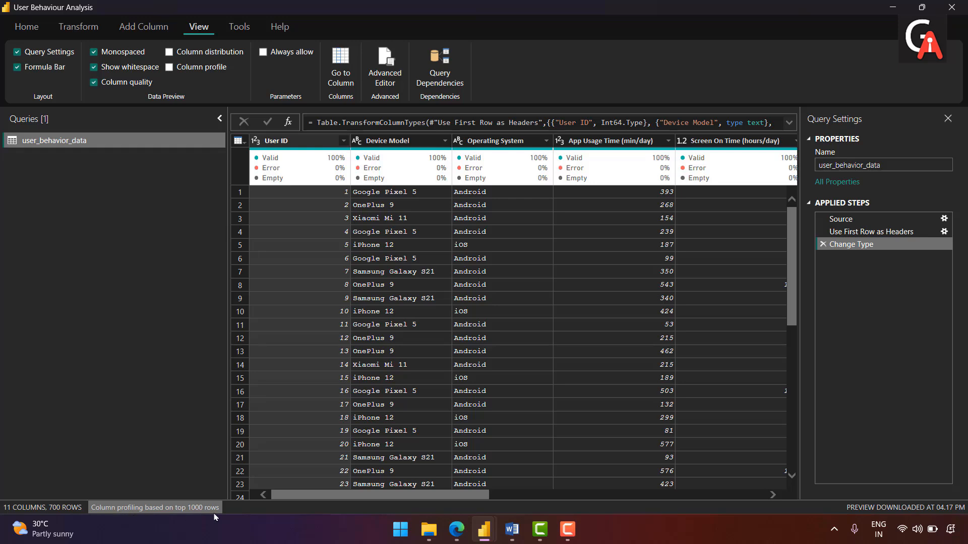
left_click(181, 513)
left_click(166, 503)
left_click(25, 28)
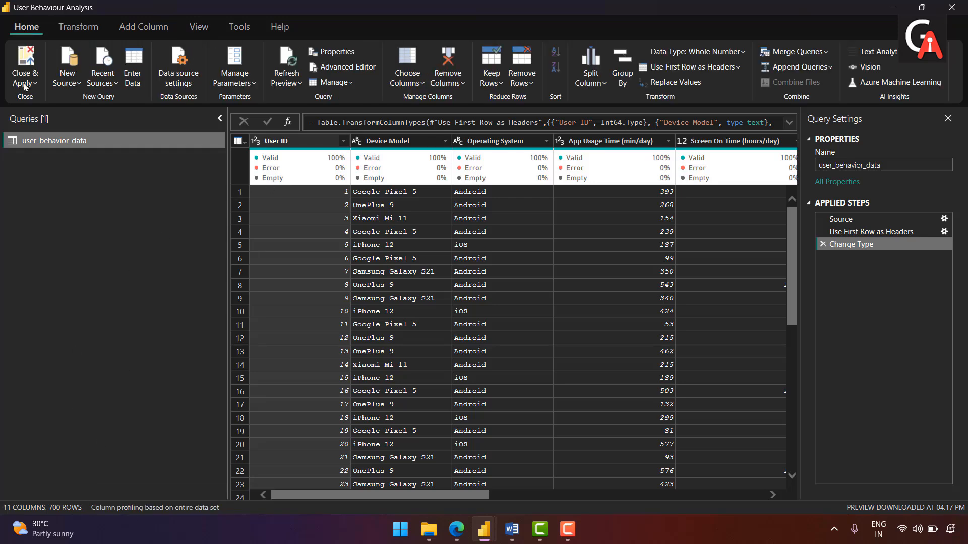
- Divide the values in the App Usage Time (min/day) column by 60
mouse_move(298, 496)
left_mouse_down()
mouse_move(418, 495)
mouse_move(289, 497)
left_mouse_up()
left_click_drag(359, 496, 672, 482)
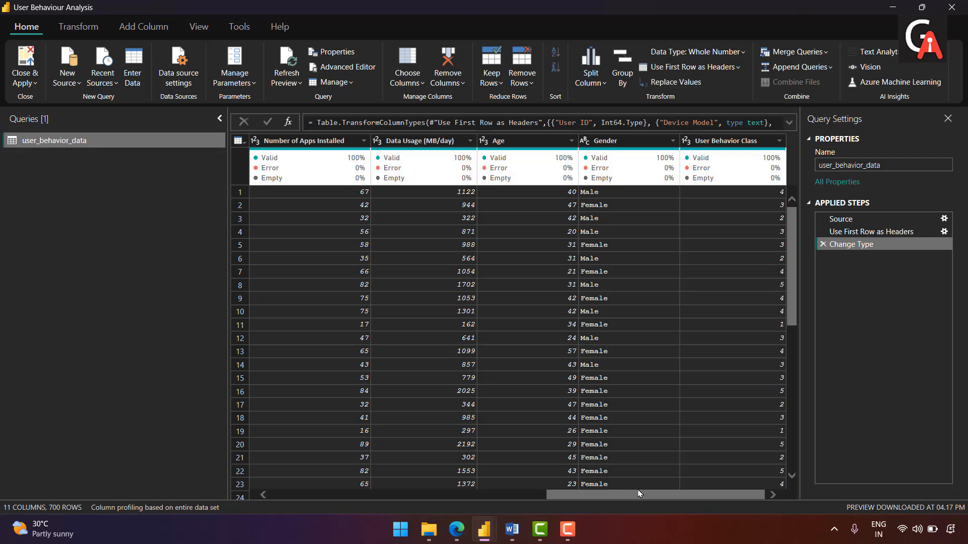
left_click_drag(639, 493, 324, 492)
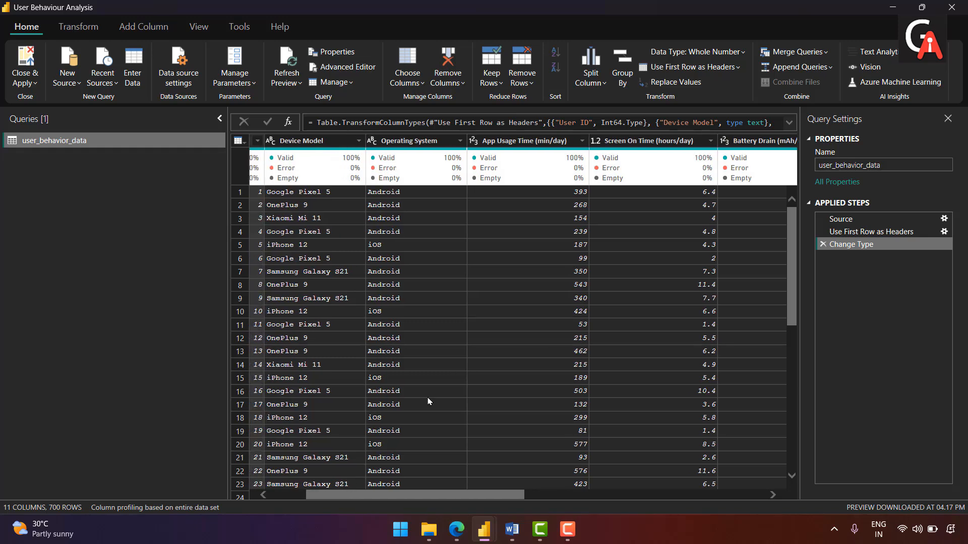
left_click(519, 143)
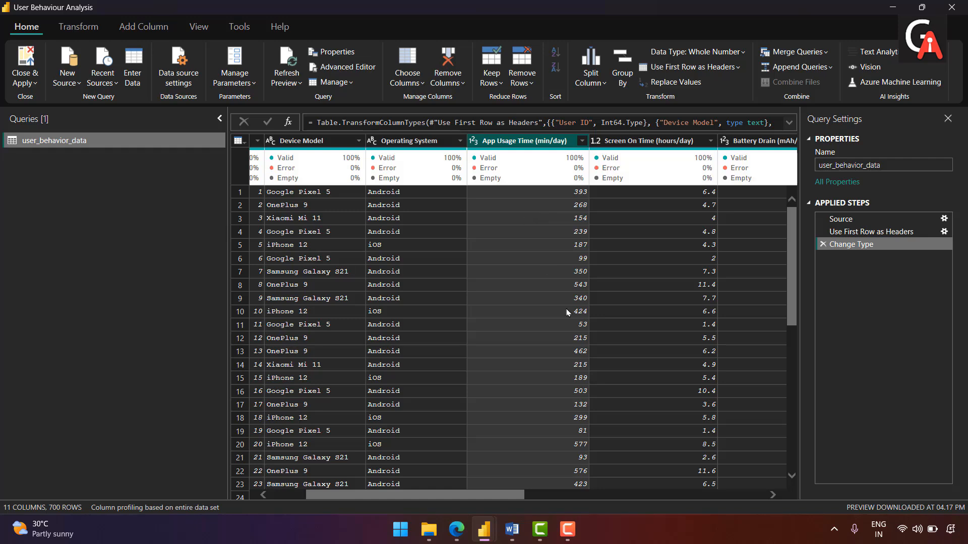
mouse_move(488, 495)
left_mouse_down()
mouse_move(560, 494)
mouse_move(503, 494)
left_mouse_up()
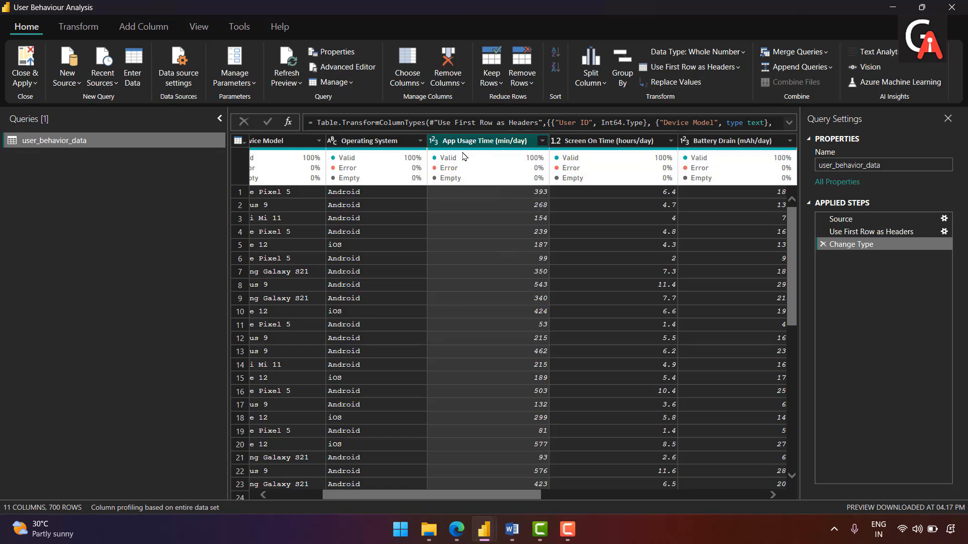
left_click(79, 33)
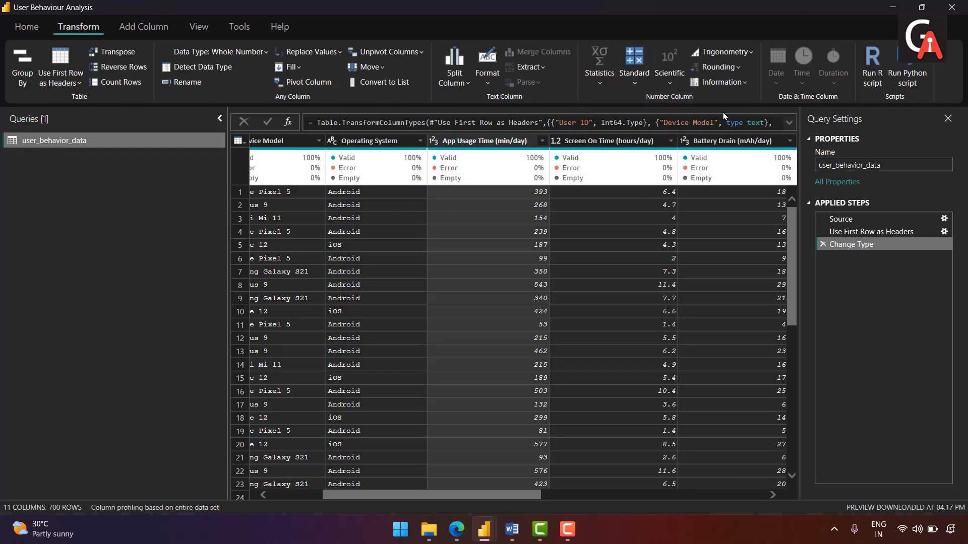
left_click(625, 87)
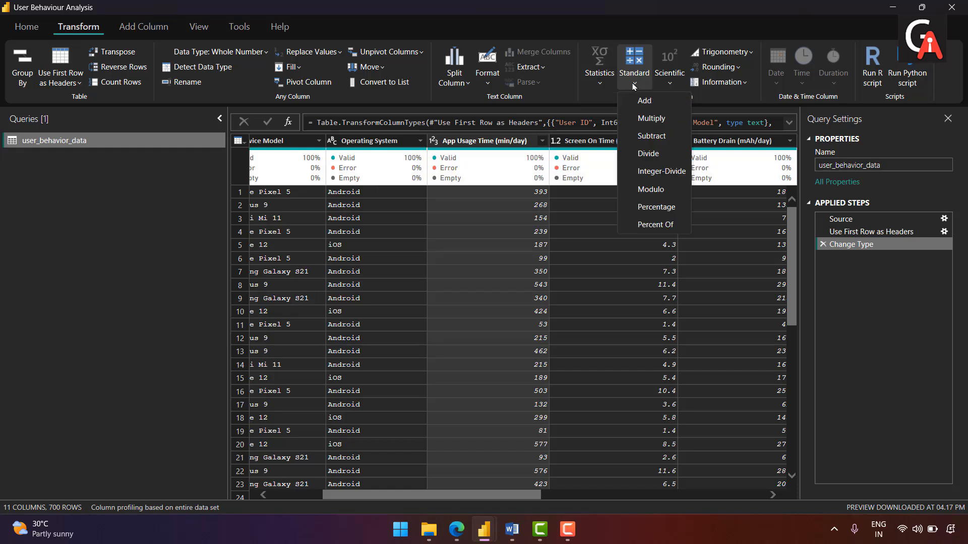
left_click(659, 158)
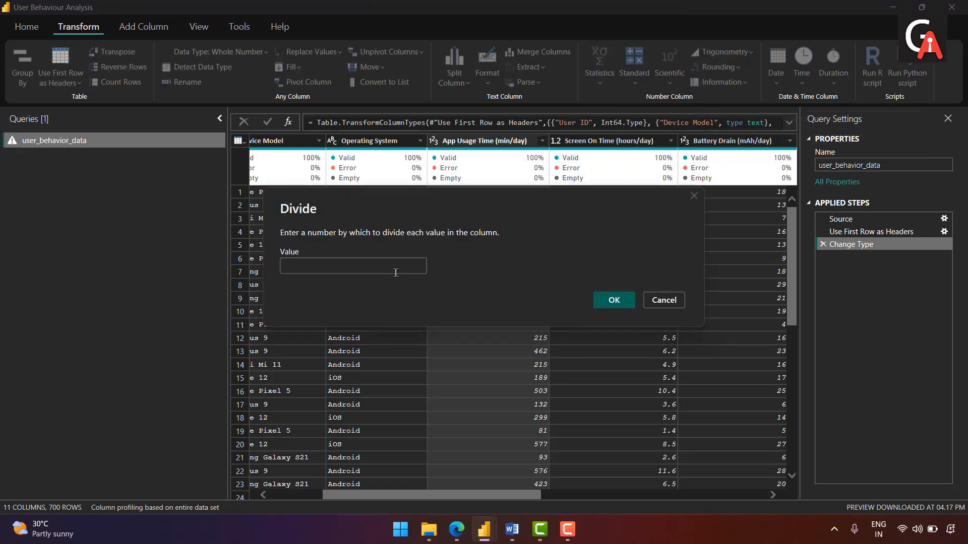
type("60")
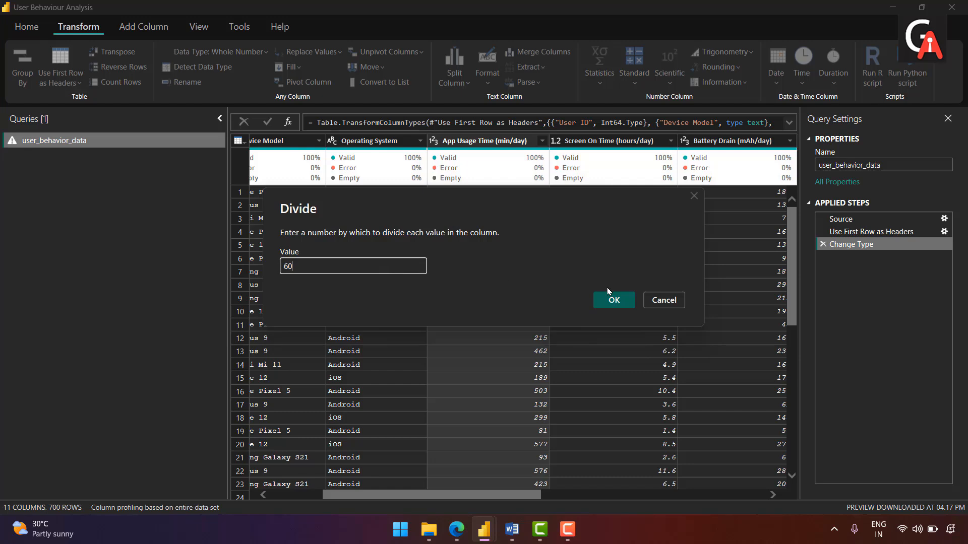
left_click(622, 301)
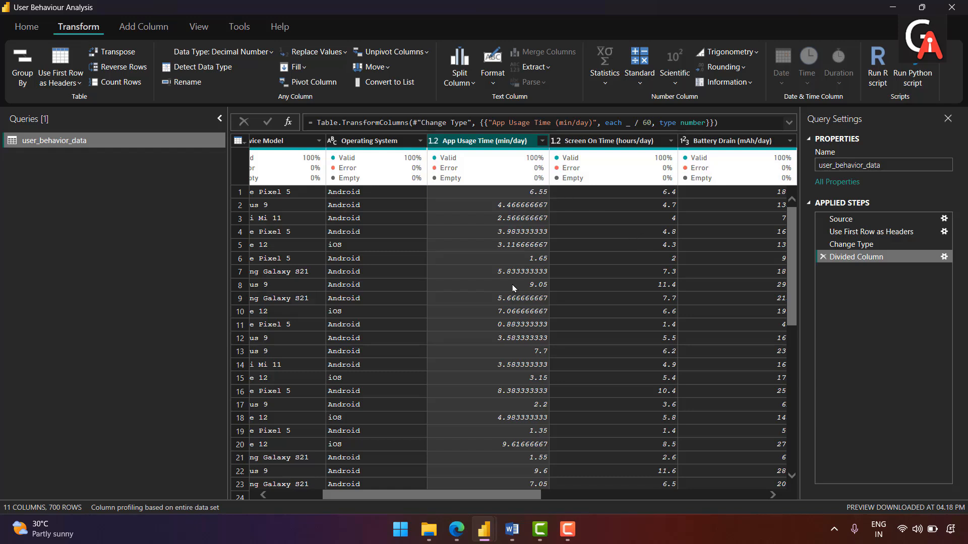
- Round the App Usage Time (min/day) column to 1 decimal place
left_click(723, 67)
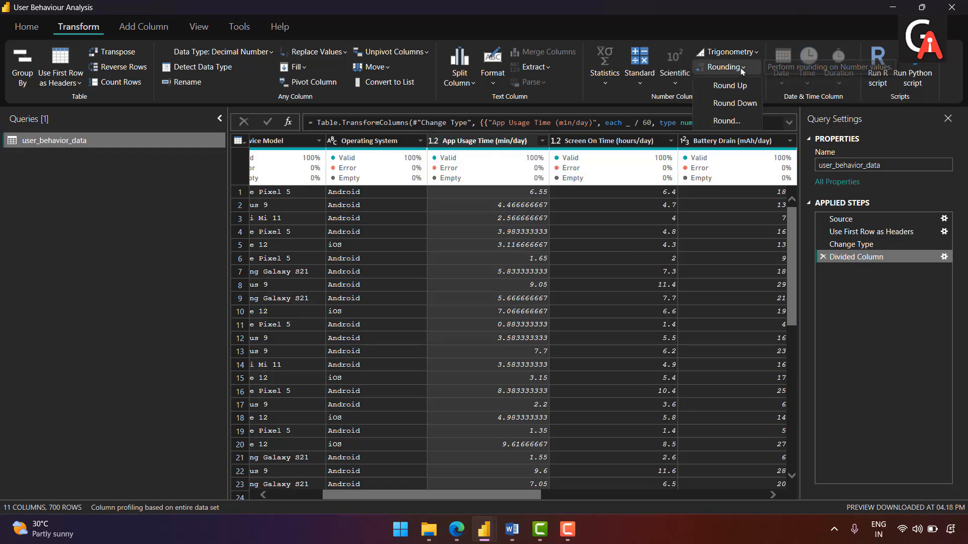
left_click(732, 120)
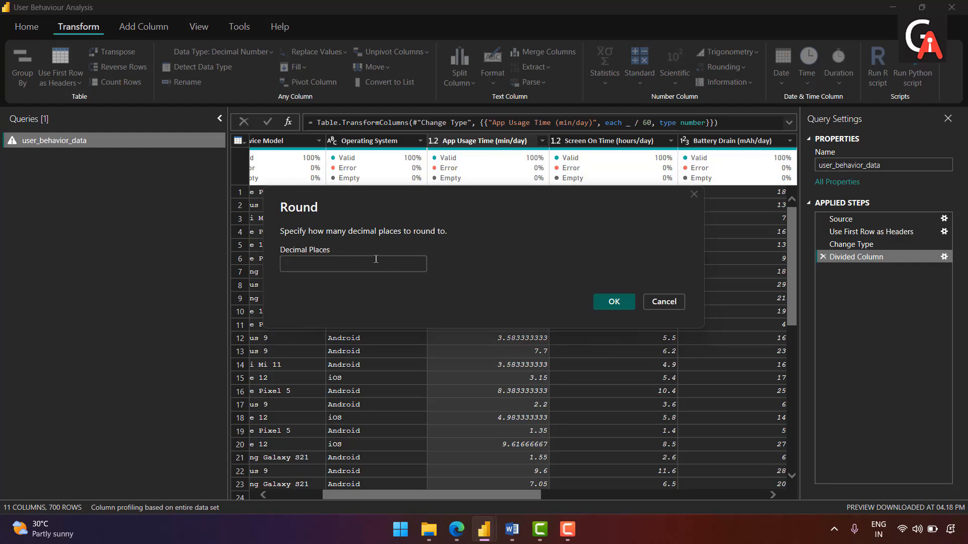
type("1")
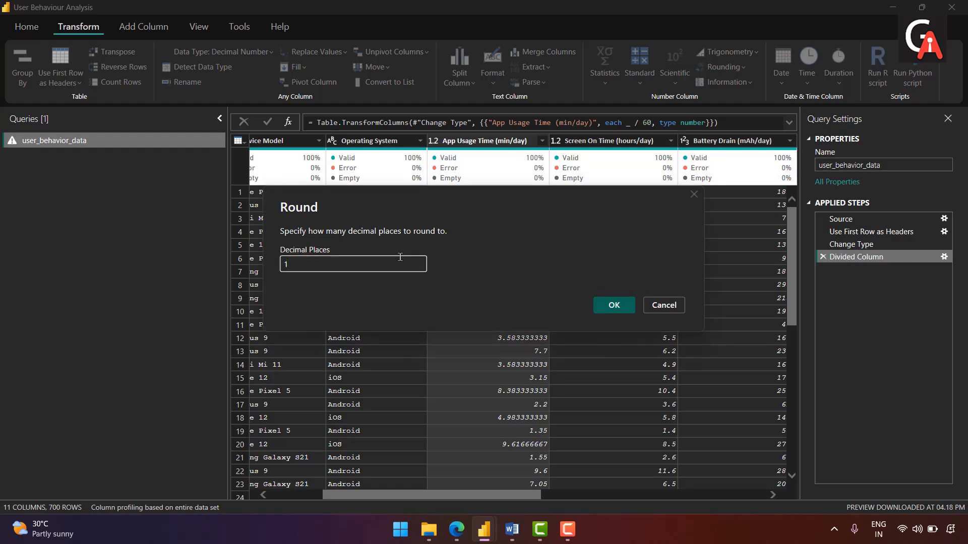
left_click(607, 305)
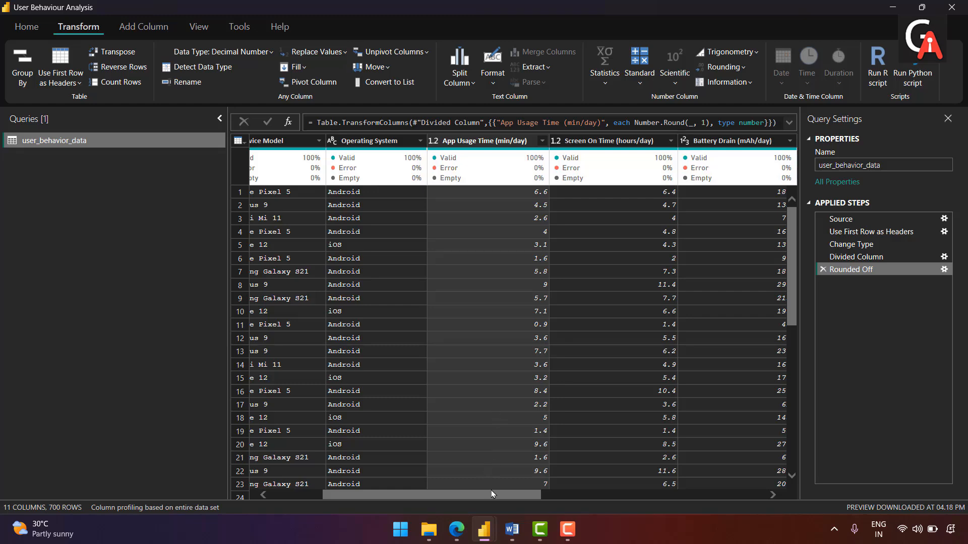
- Examine the distinct values in the User Behavior Class column
left_click_drag(491, 490, 776, 482)
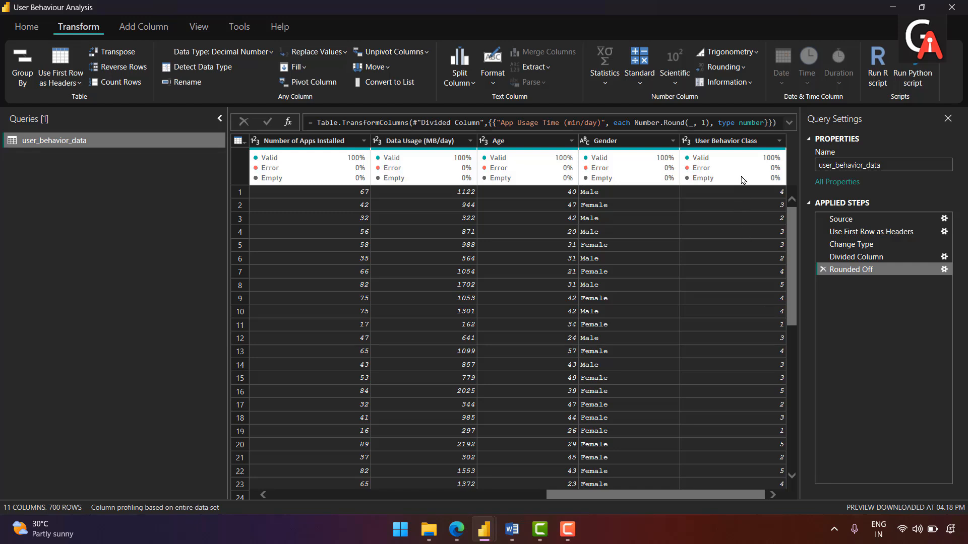
left_click(742, 143)
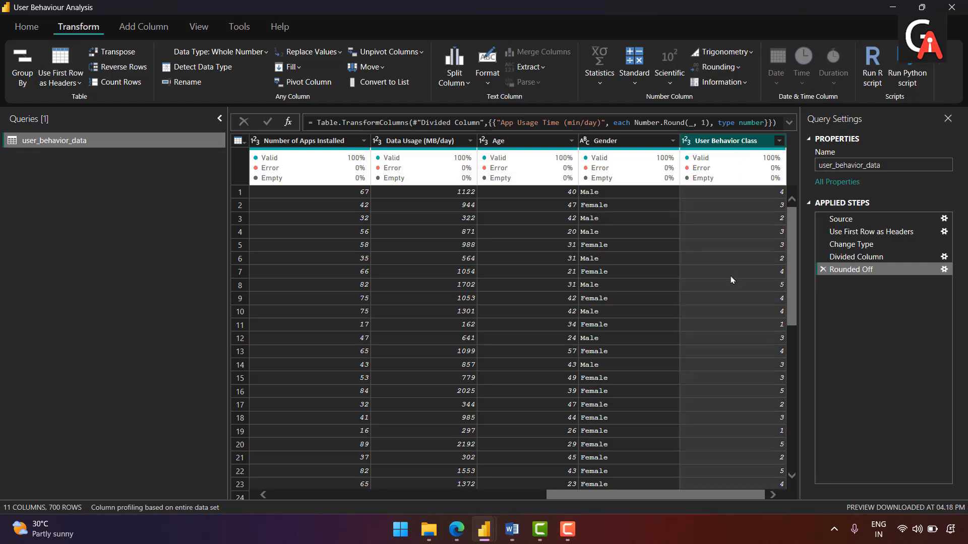
left_click(778, 142)
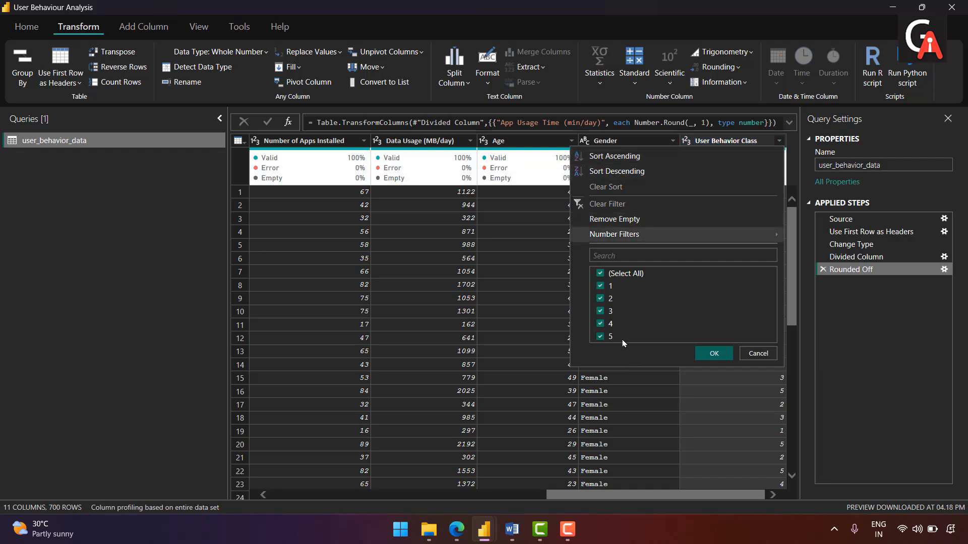
left_click(845, 383)
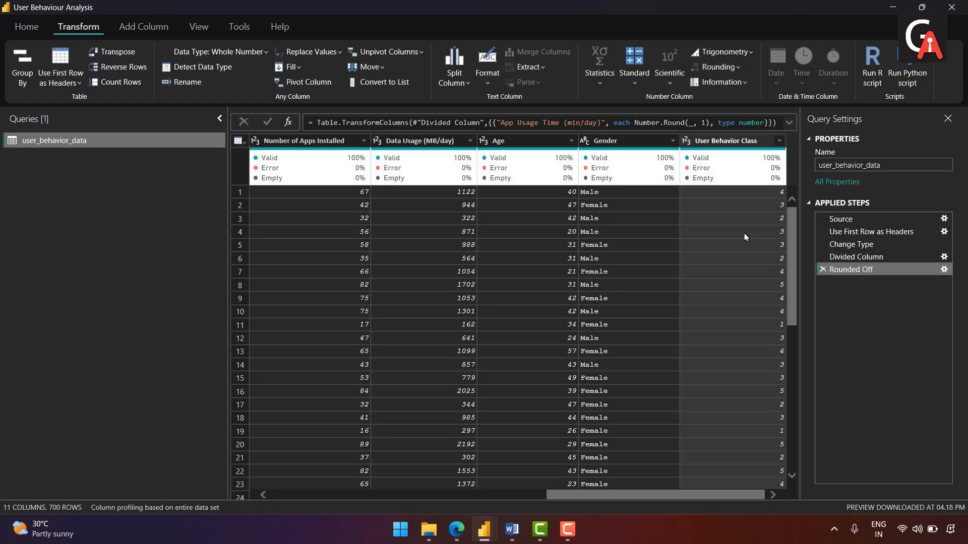
- Read the user category names for the numerical class values in the Project_guide.docx Word document, then return to Power Query
mouse_move(511, 528)
left_click(543, 462)
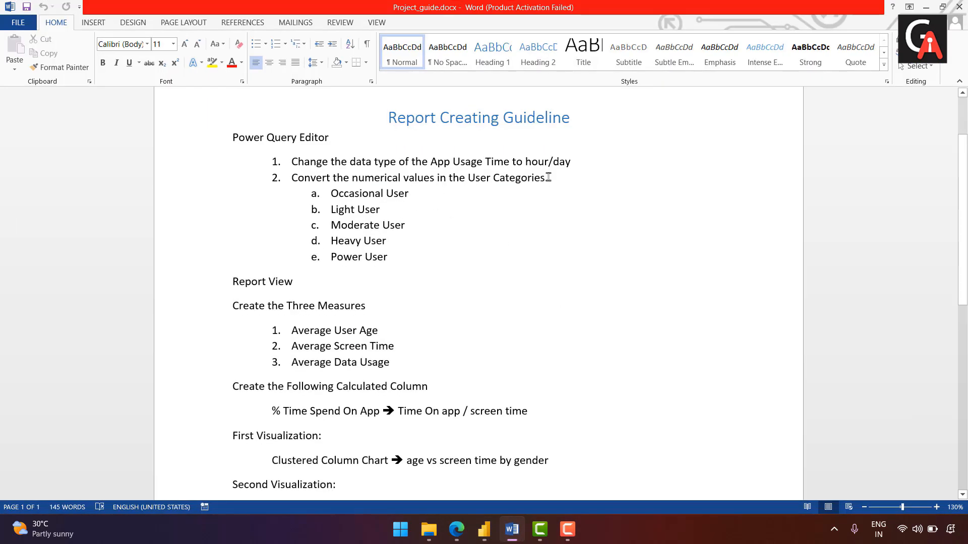
left_click_drag(292, 161, 575, 162)
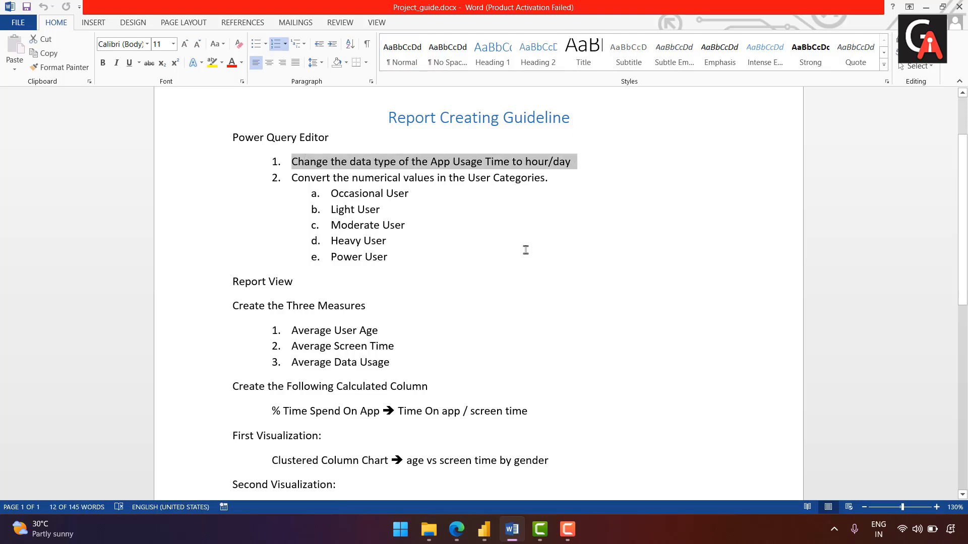
left_click(348, 194)
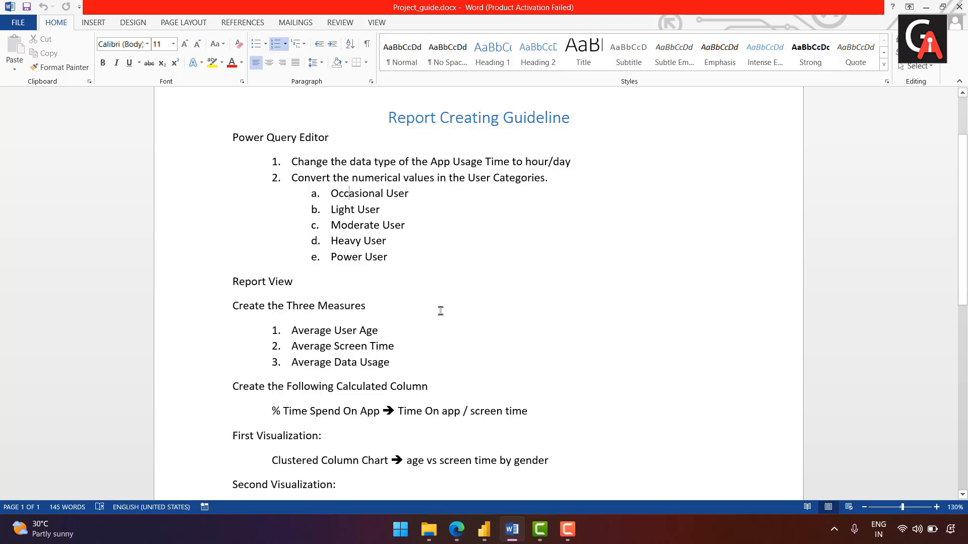
left_click_drag(493, 177, 525, 161)
left_click(363, 223)
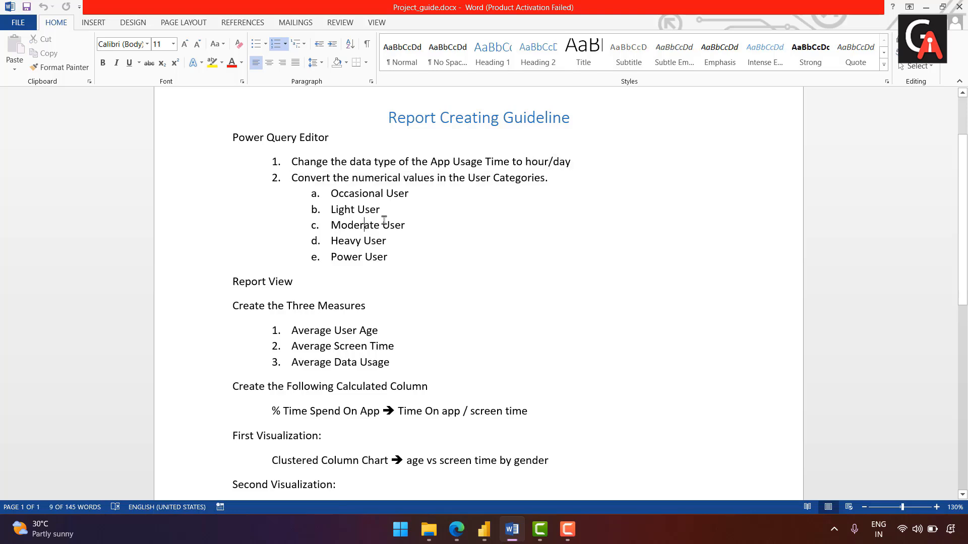
left_click(455, 199)
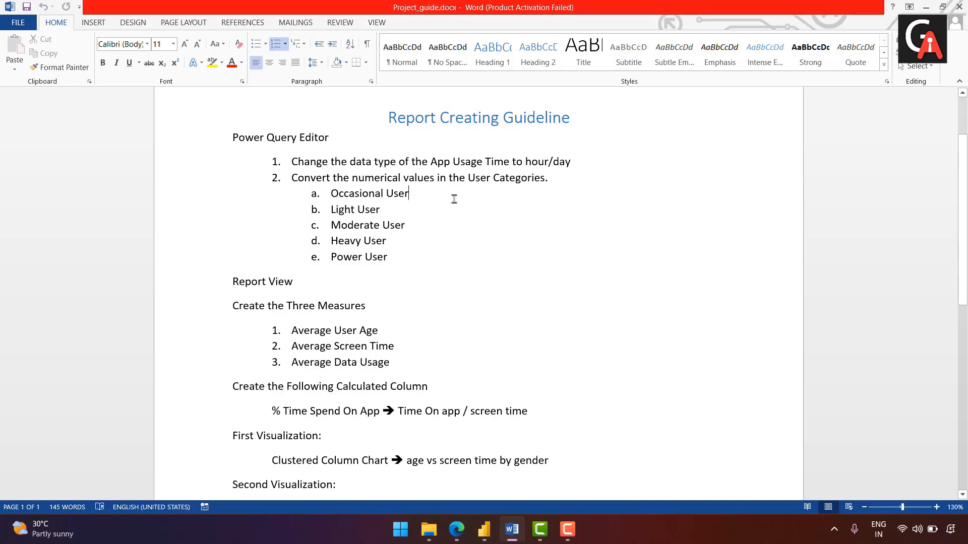
left_click(925, 7)
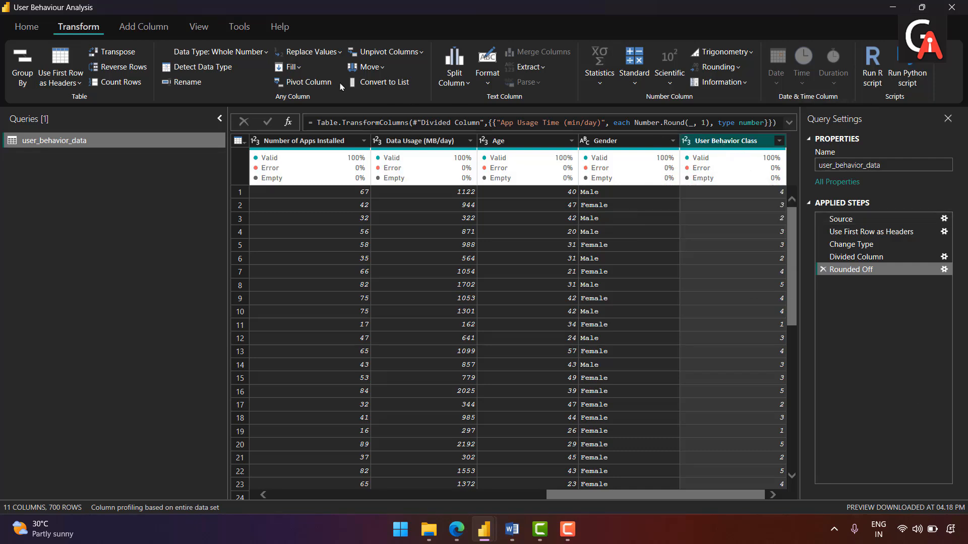
- Start a conditional column named User Behavior Categorie with its first condition based on User Behavior Class
left_click(140, 29)
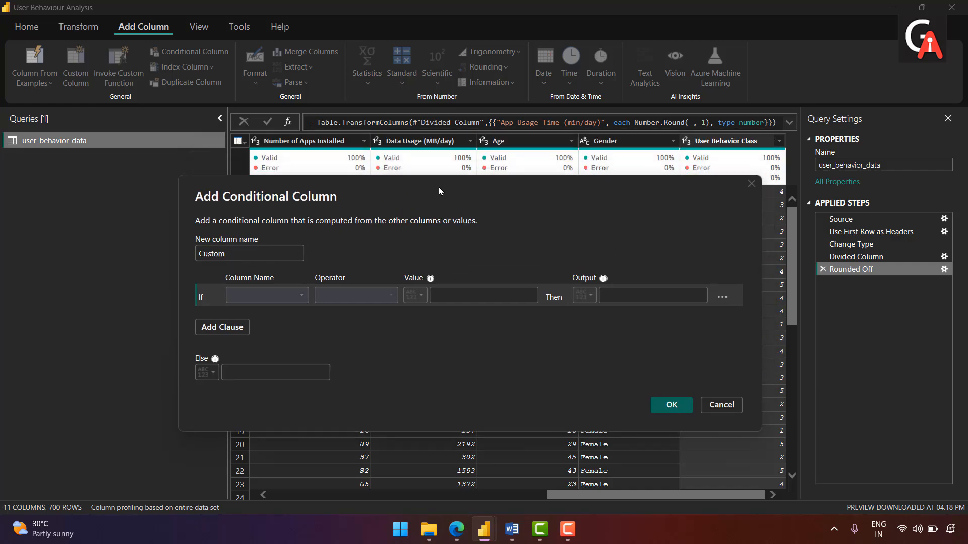
double_click(259, 276)
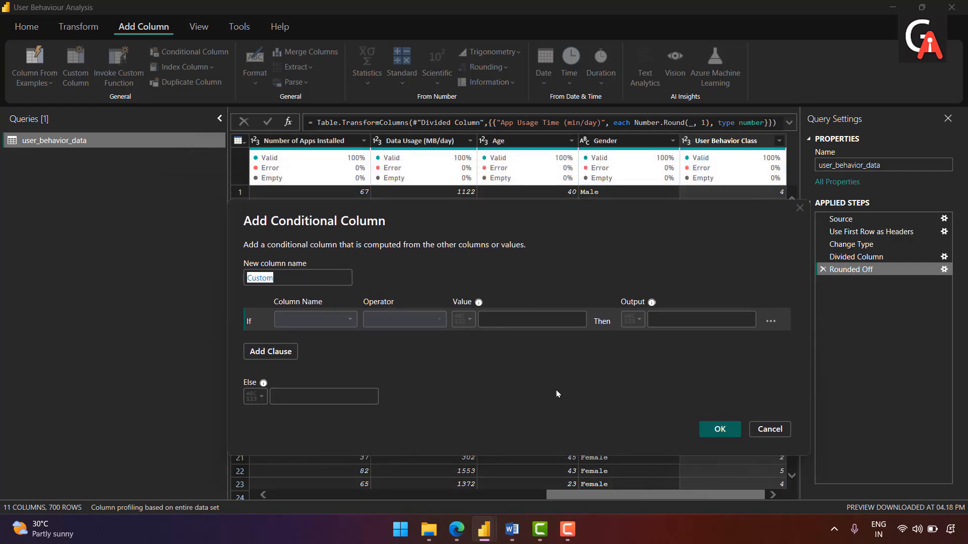
type("User Behavior C")
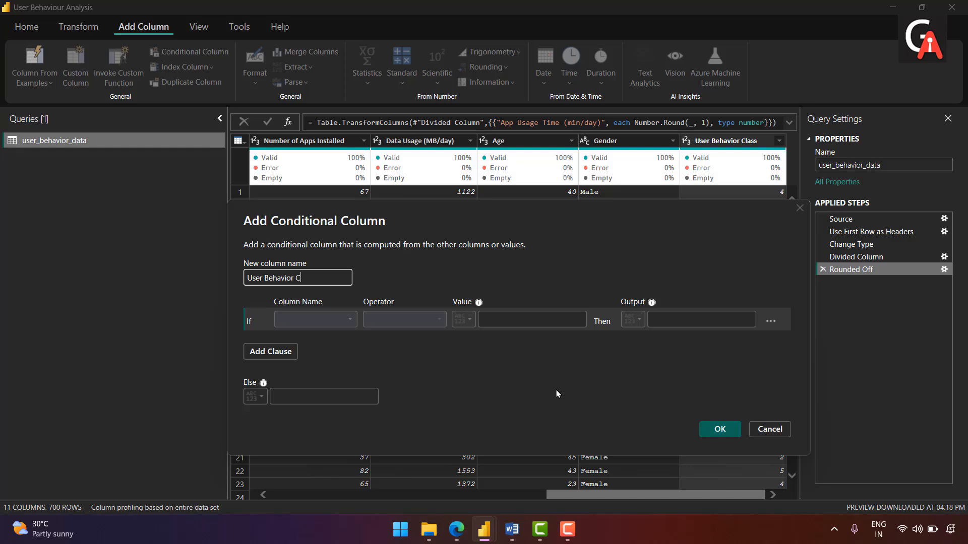
type("ateg")
key("BackSpace")
key("BackSpace")
left_click(350, 319)
left_click(331, 460)
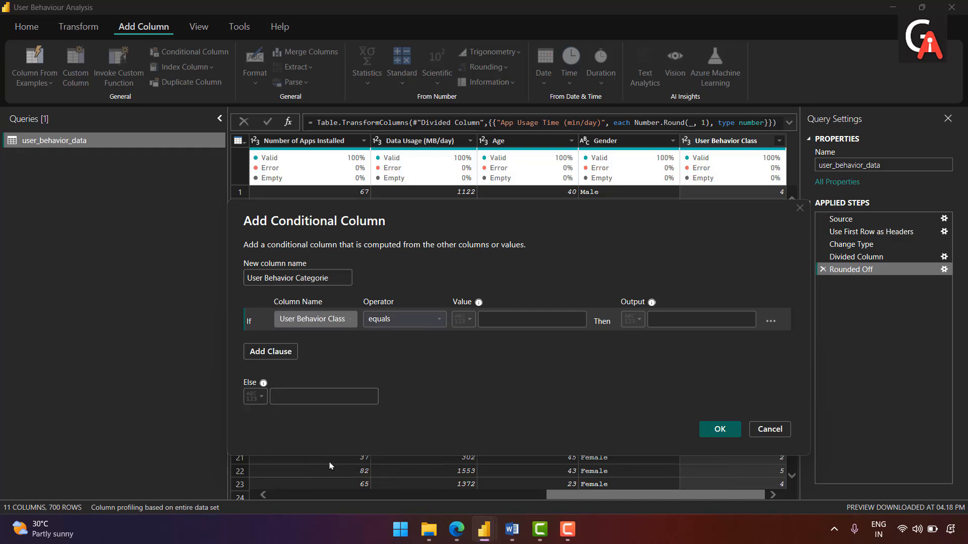
- Set the first condition's value to 1 and use the Occasional User entry copied from the Word guide as its output
left_click(527, 313)
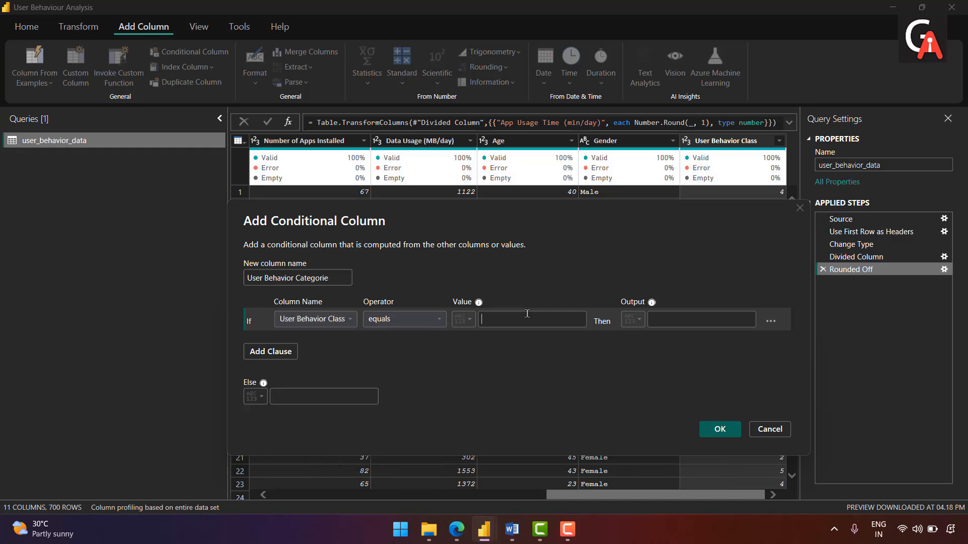
type("1")
key("alt+Tab")
left_click_drag(330, 193, 410, 194)
key("ctrl+c")
key("alt+Tab")
left_click(691, 321)
key("ctrl+v")
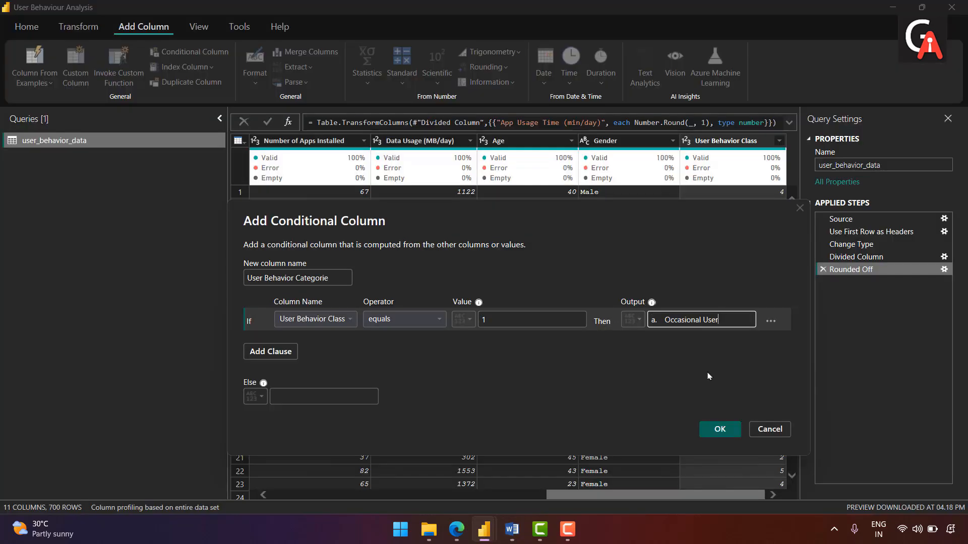
- Add an else-if clause that checks whether User Behavior Class equals 2
left_click(285, 352)
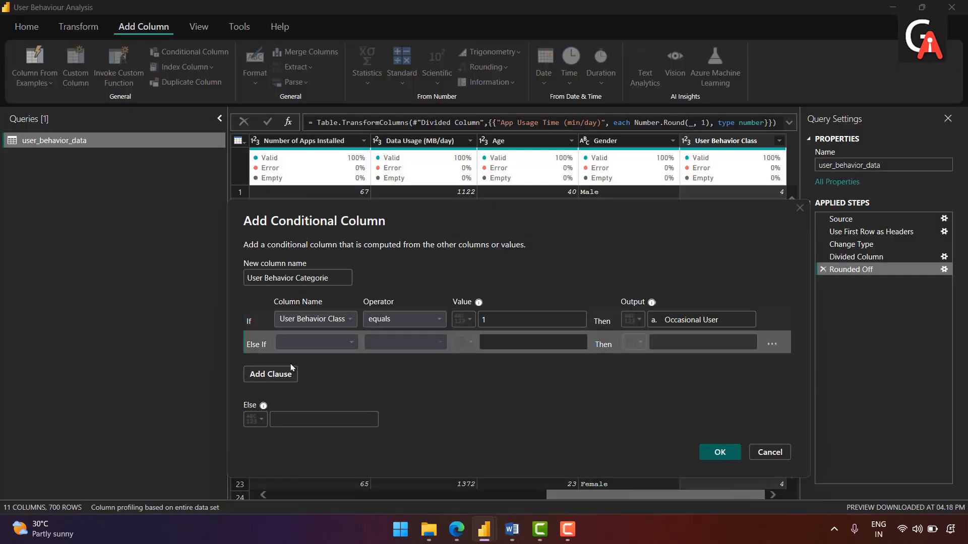
left_click(352, 344)
left_click(312, 487)
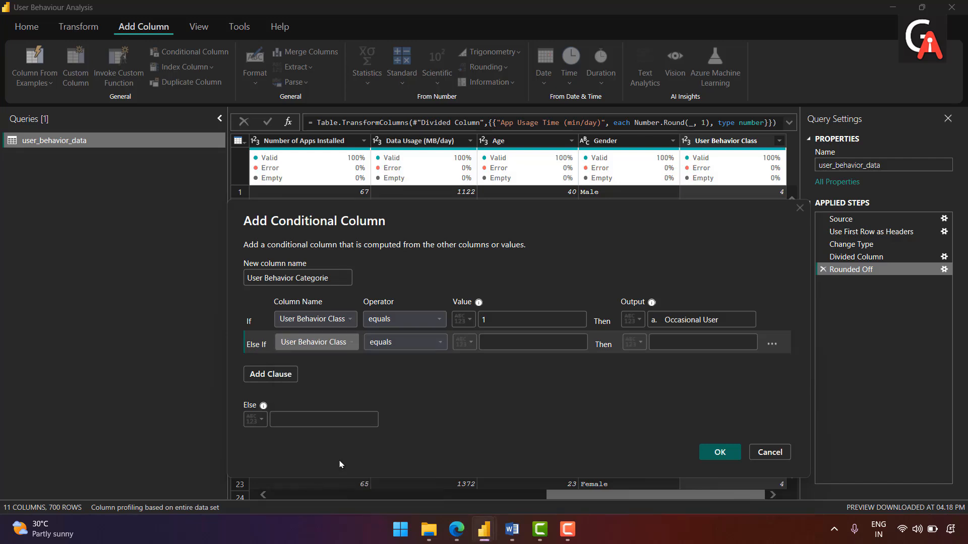
left_click(522, 343)
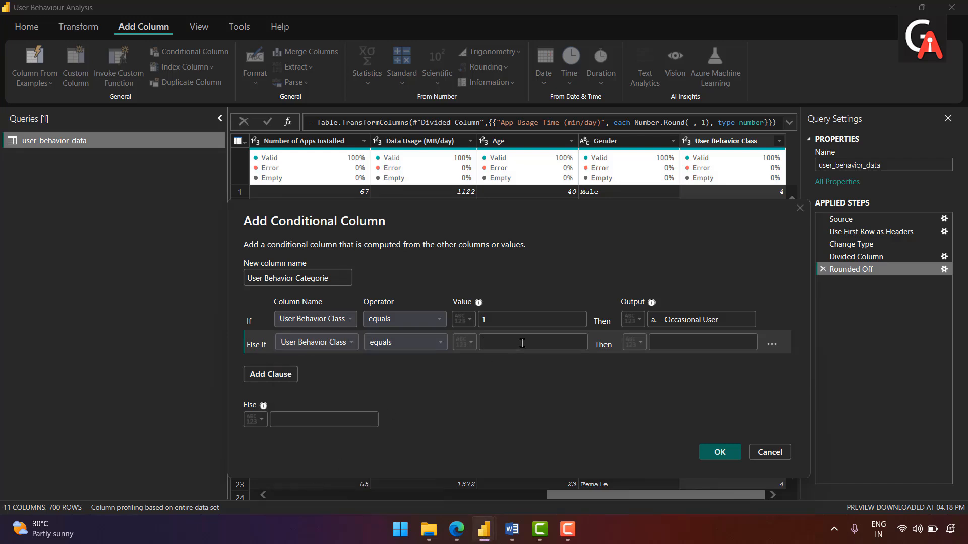
type("2")
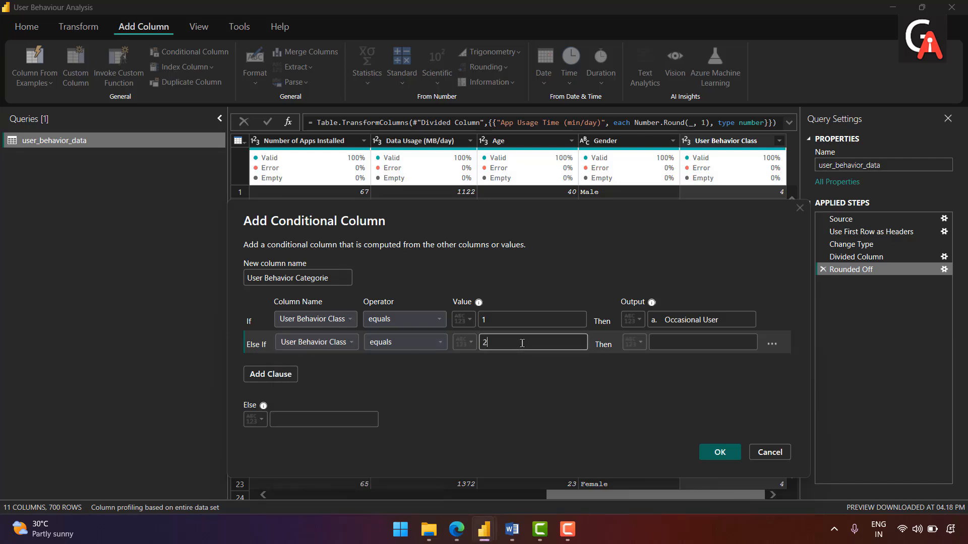
- Remove the "a." list prefix from the Occasional User output and set the second clause's output to Light User
left_click(664, 319)
key("BackSpace")
key("BackSpace")
key("BackSpace")
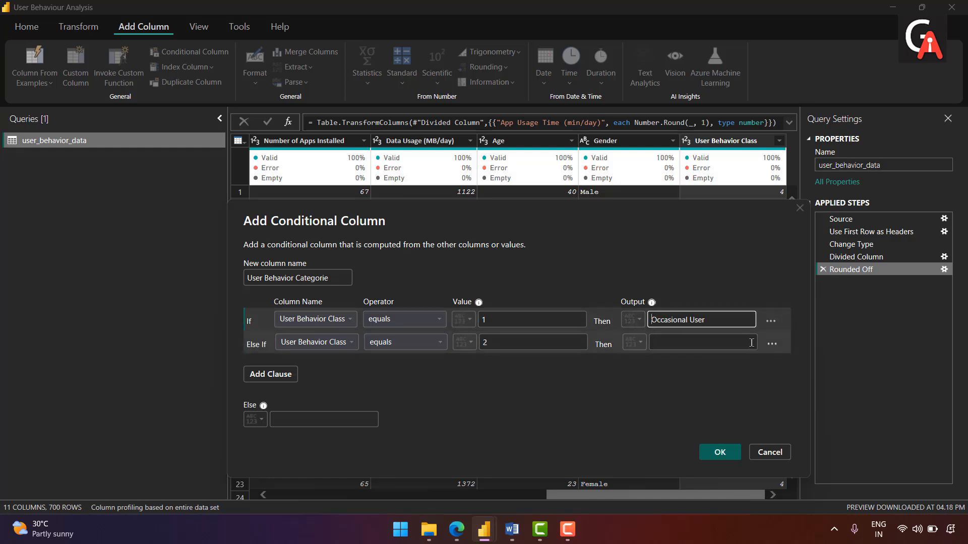
left_click(751, 343)
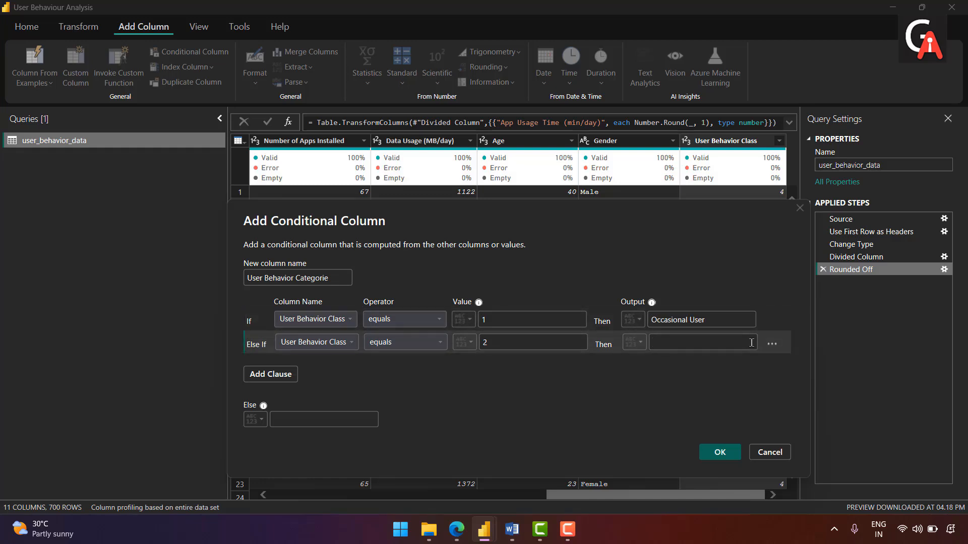
type("Light User")
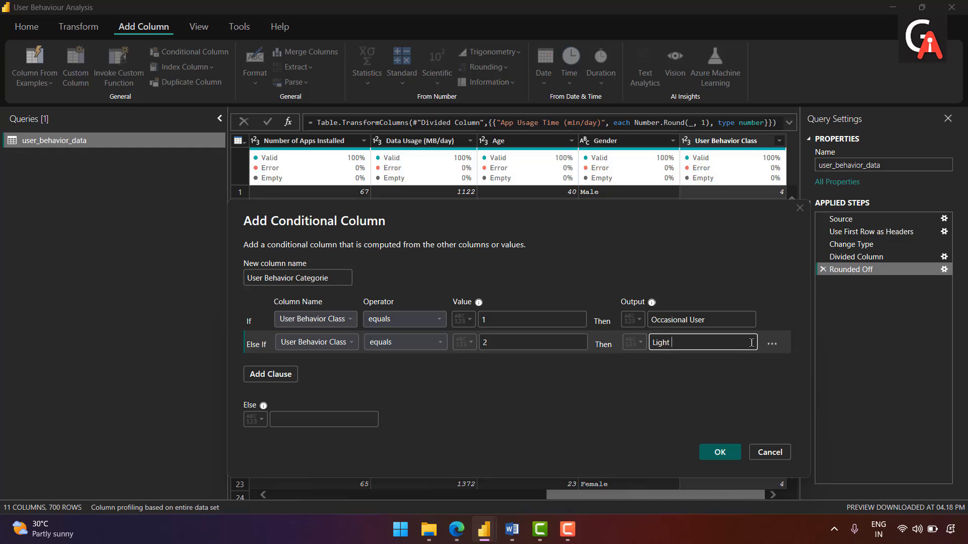
- Add an else-if clause that outputs Moderate User when User Behavior Class equals 3
left_click(271, 374)
left_click(352, 366)
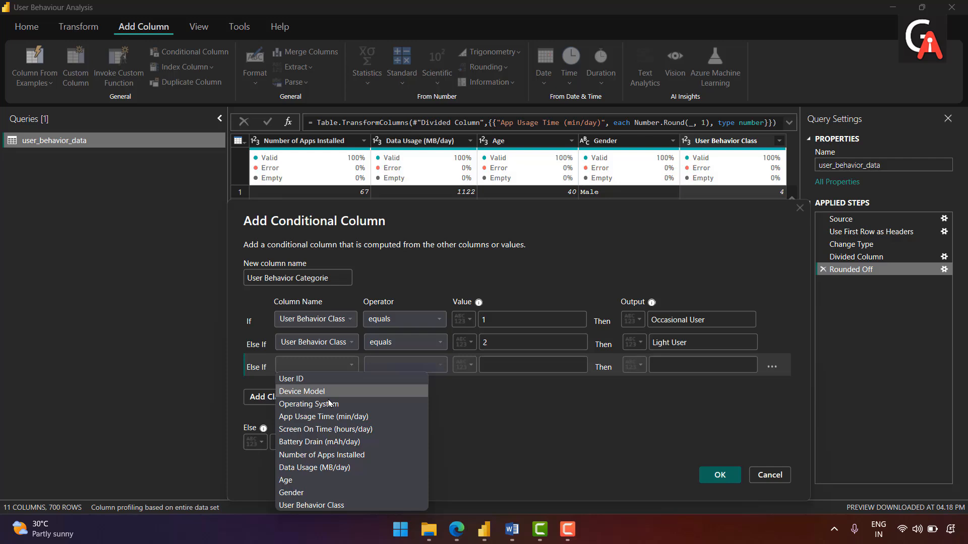
left_click(324, 505)
left_click(514, 367)
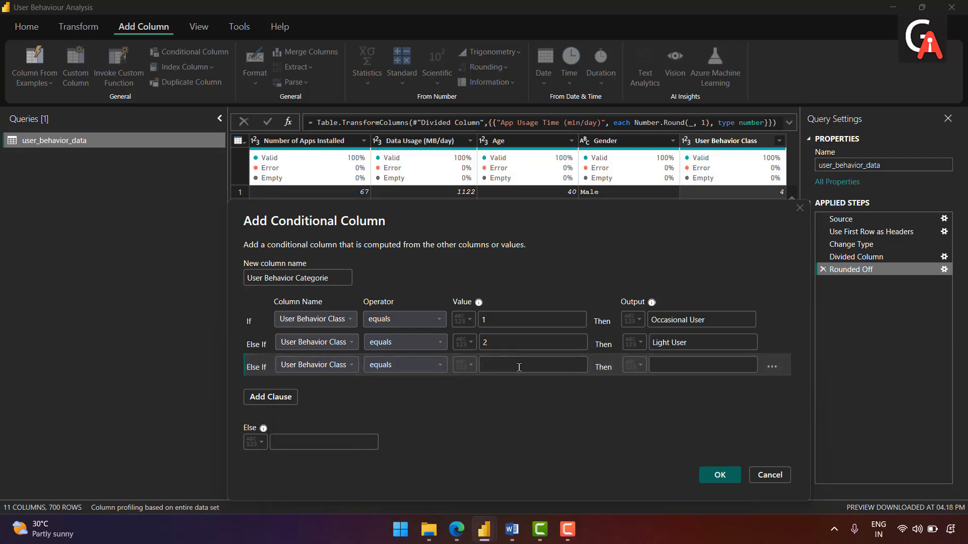
type("3")
left_click(708, 370)
type("Mod")
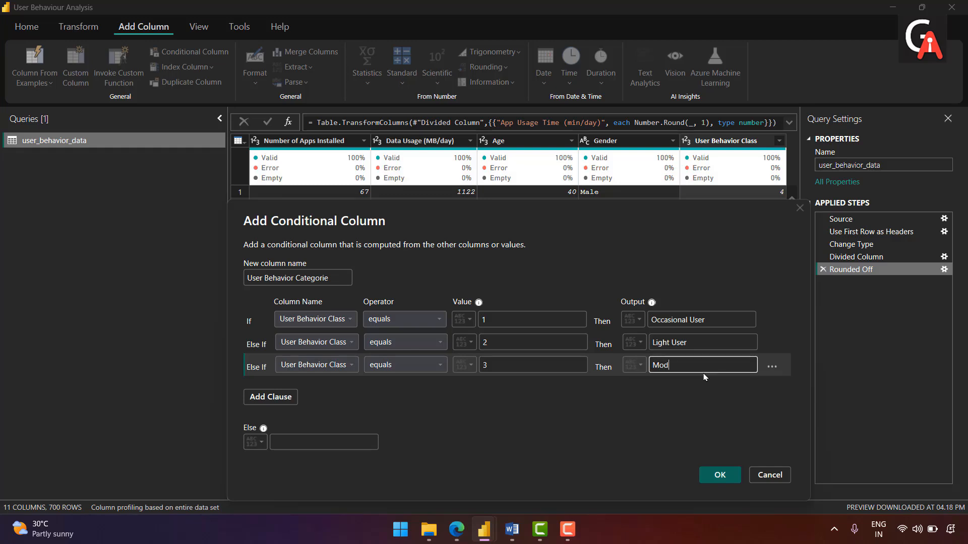
type("erate")
type(" Ued")
type("ser")
- Add an else-if clause that outputs Heavy User when User Behavior Class equals 4
left_click(280, 398)
left_click(352, 388)
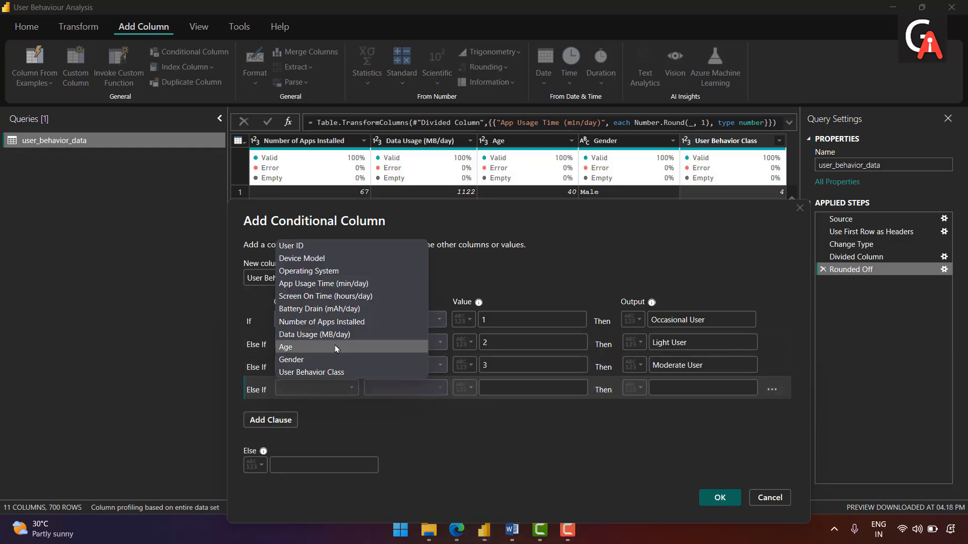
left_click(297, 376)
left_click(511, 393)
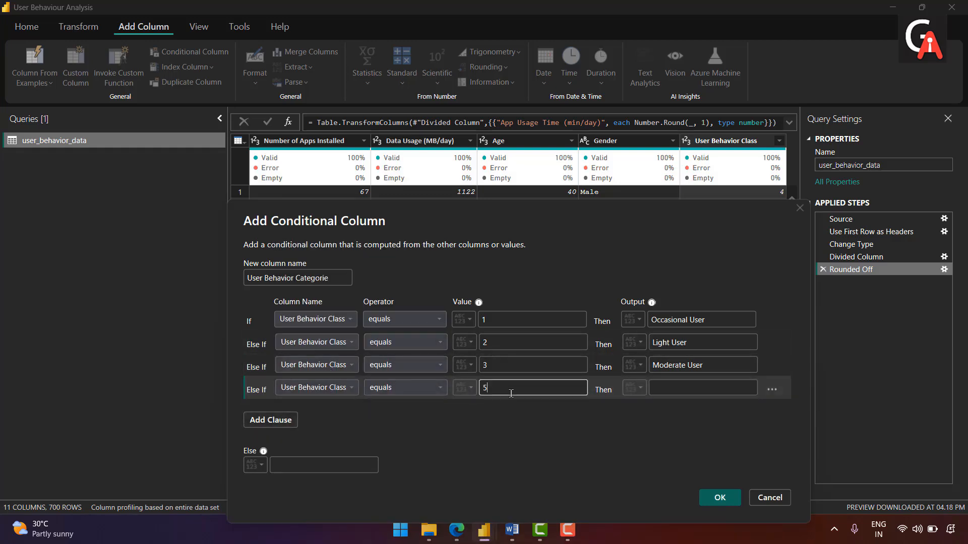
type("4")
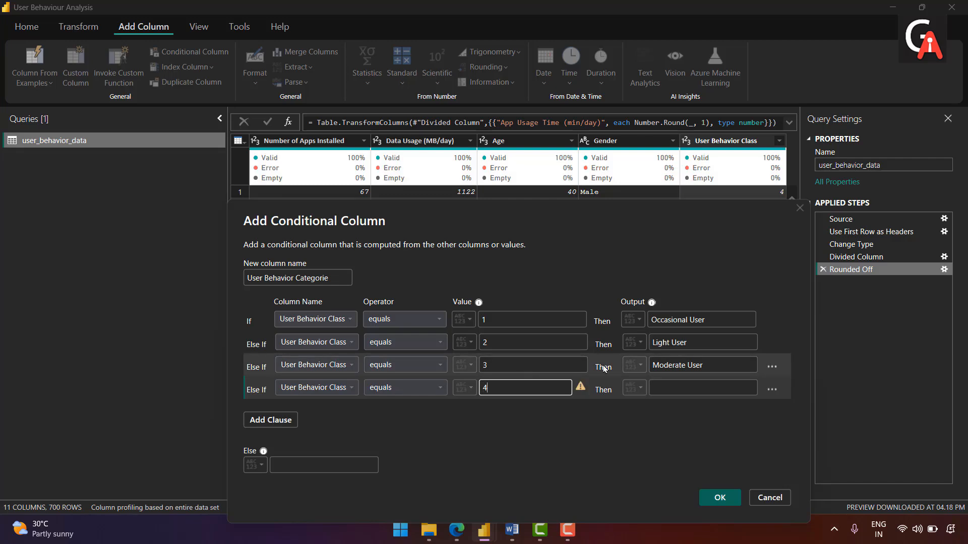
left_click(670, 393)
type("Heavy User")
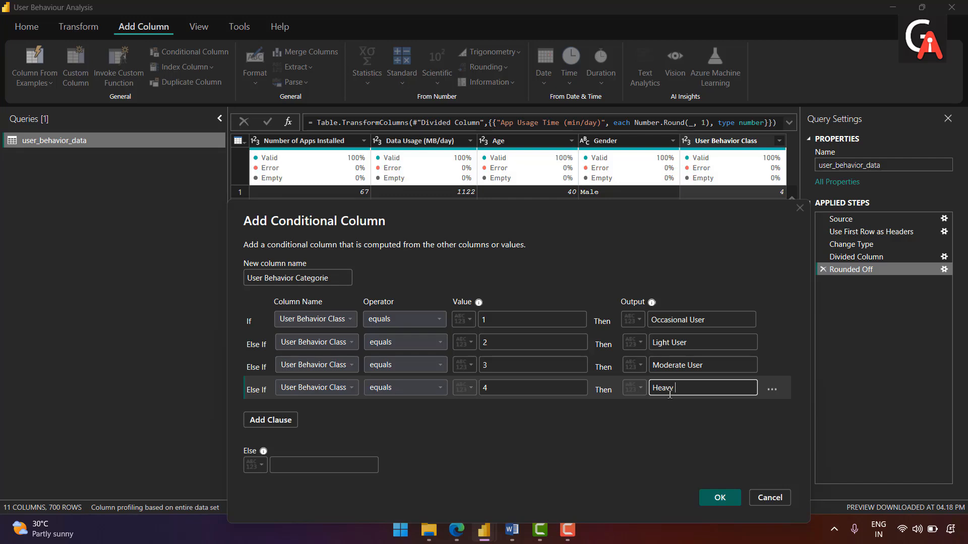
- Create the conditional column with Power User as the else output, and change User Behavior Categorie to the Text data type
left_click(355, 469)
type("PO")
key("BackSpace")
key("BackSpace")
key("BackSpace")
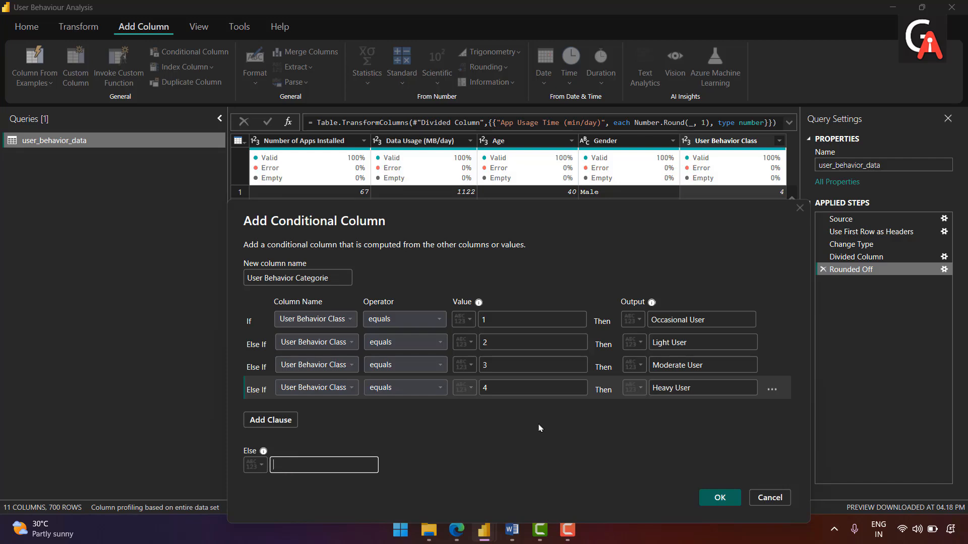
type("Power User")
left_click(703, 502)
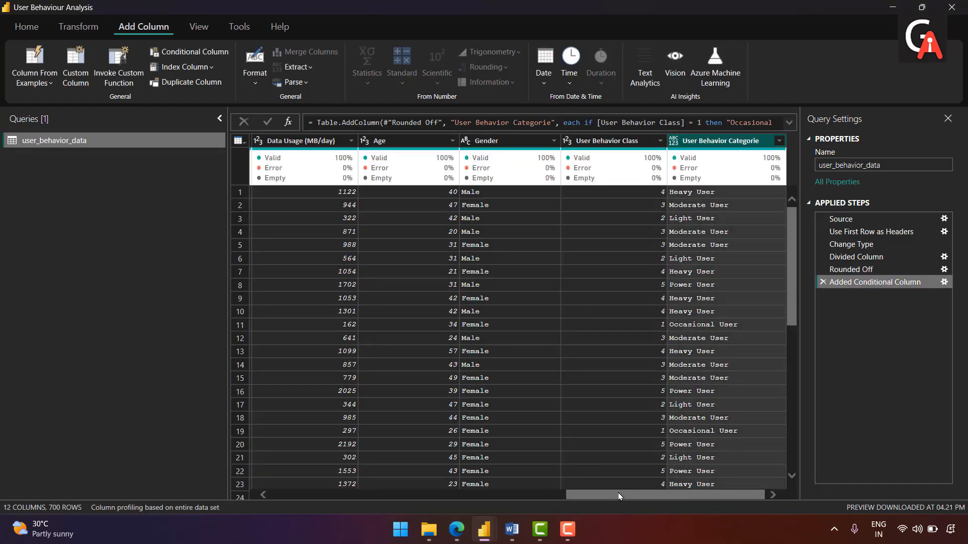
left_click(673, 143)
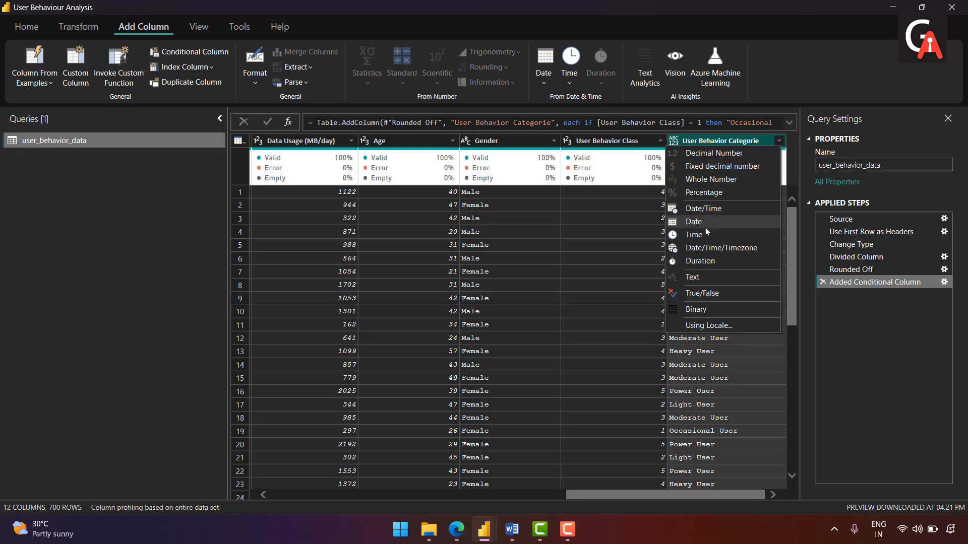
left_click(706, 278)
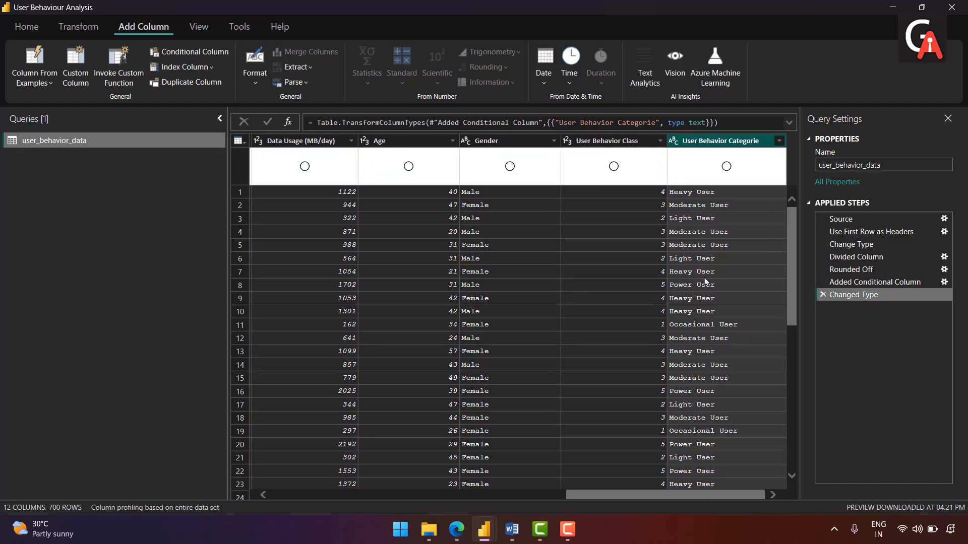
- Rename the App Usage Time (min/day) column to App Usage Time (hours/day)
left_click_drag(678, 496, 443, 491)
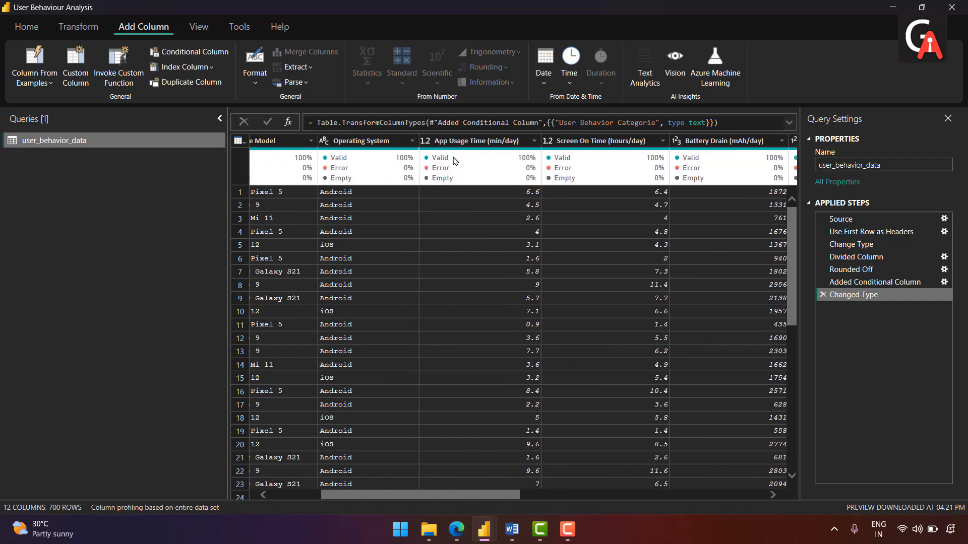
left_click(498, 147)
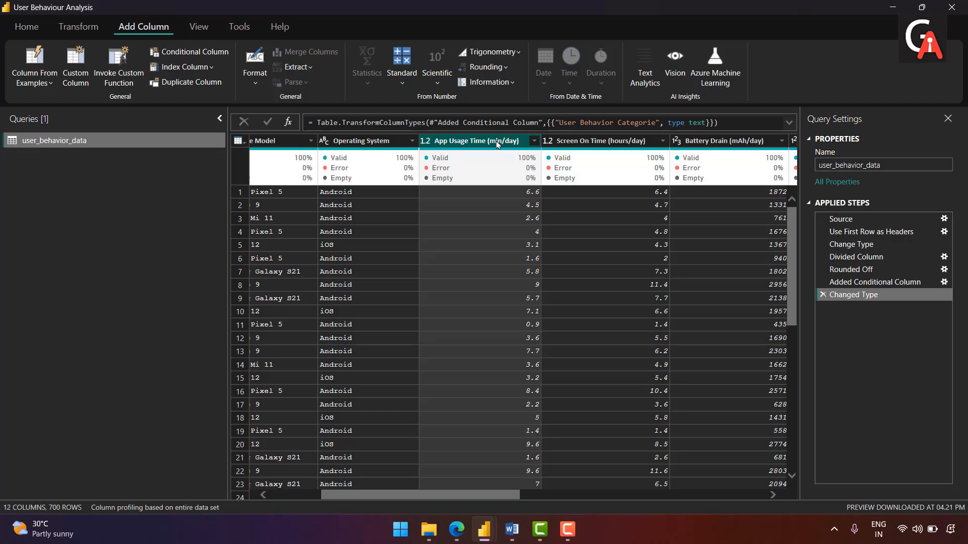
double_click(498, 144)
double_click(496, 141)
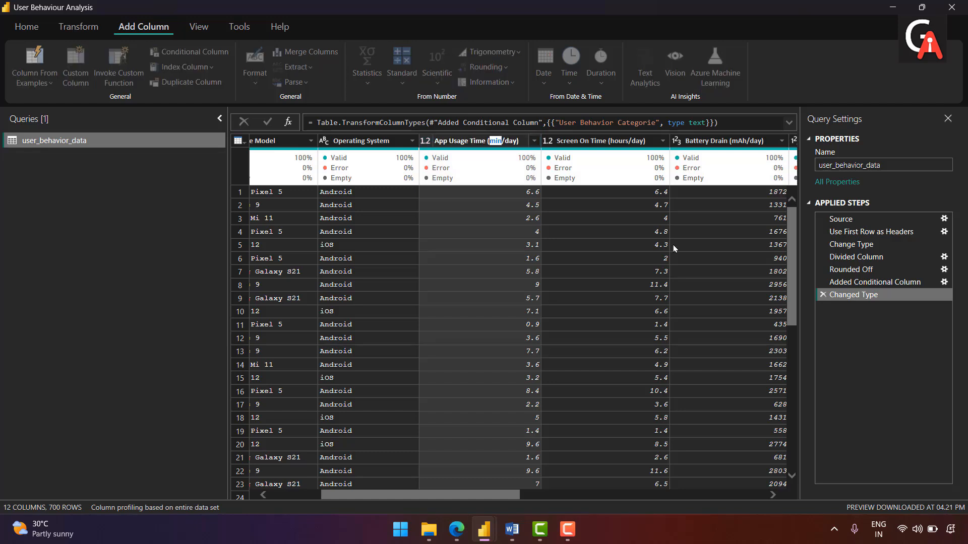
type("H")
key("BackSpace")
type("hours")
key("Return")
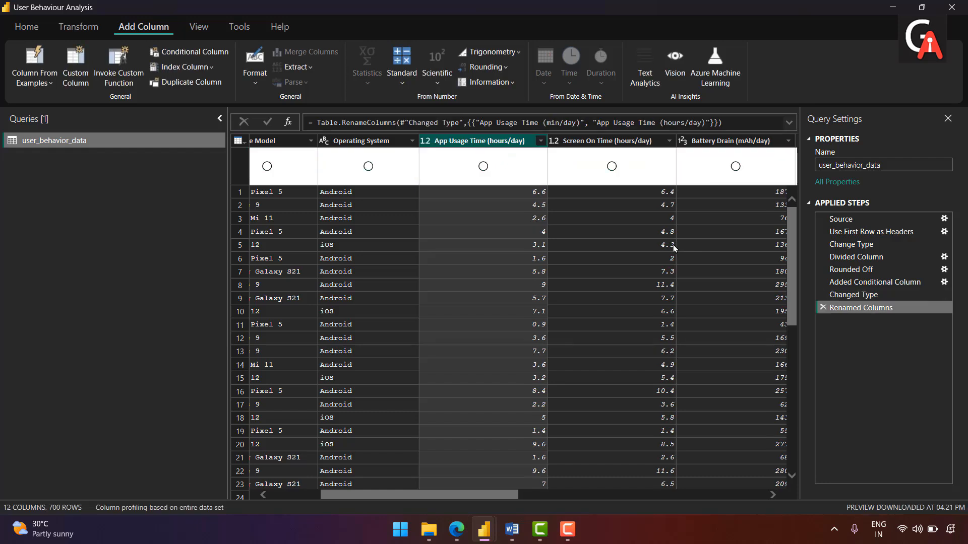
- Close the query editor and apply the changes, consulting the project guide in Word before returning to Power BI
left_click(105, 304)
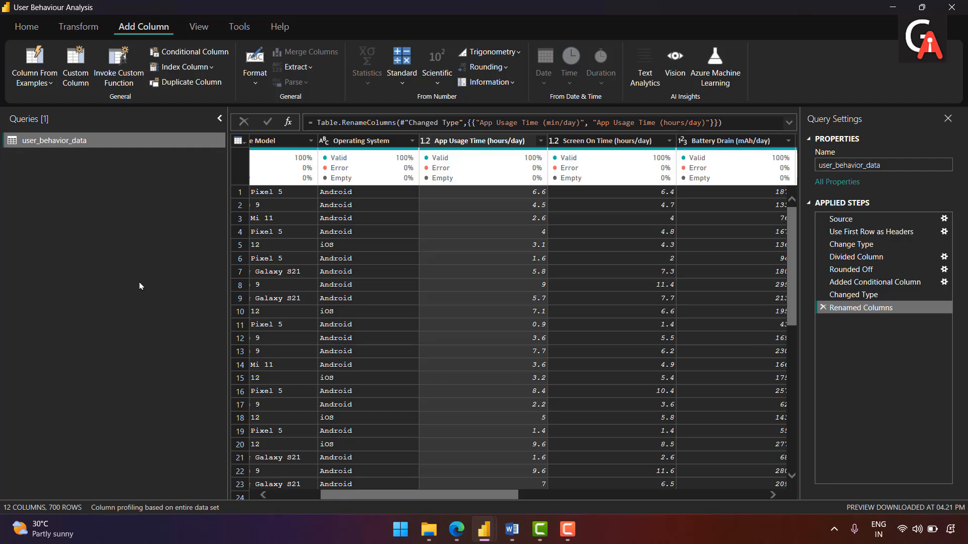
left_click(28, 29)
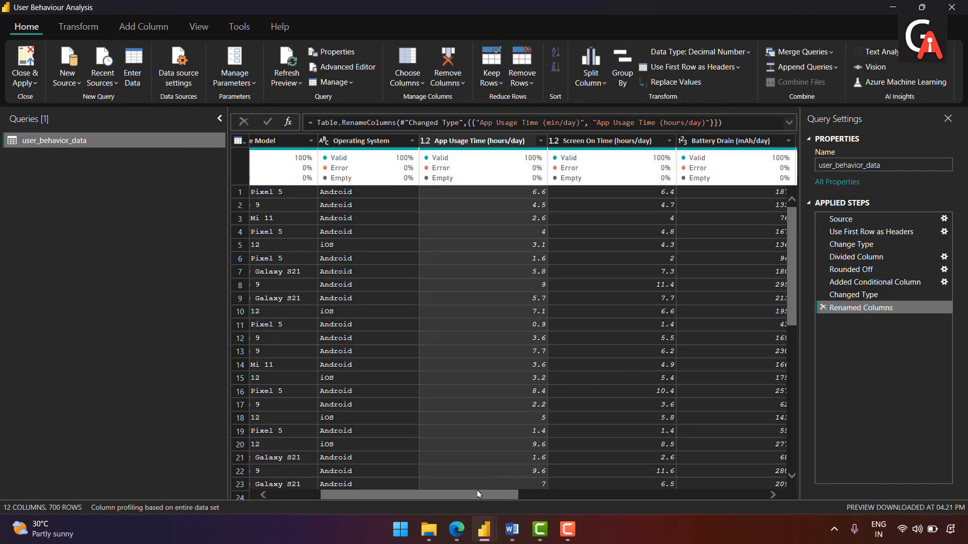
left_click_drag(469, 495, 360, 507)
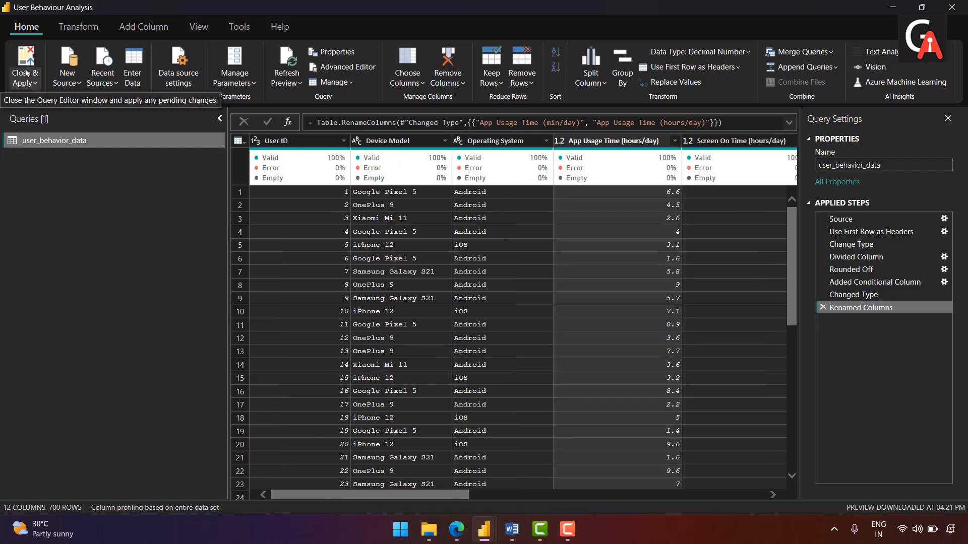
key("alt+Tab")
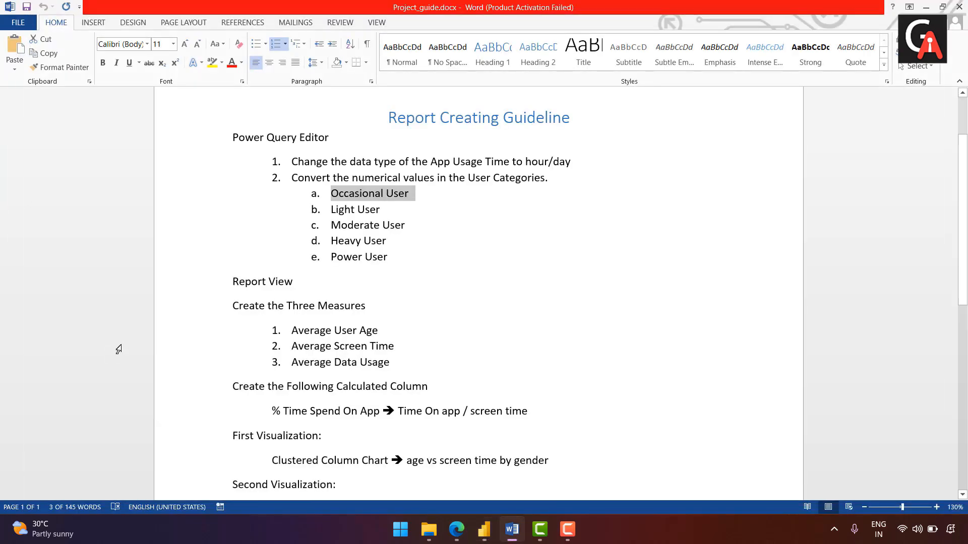
left_click(484, 531)
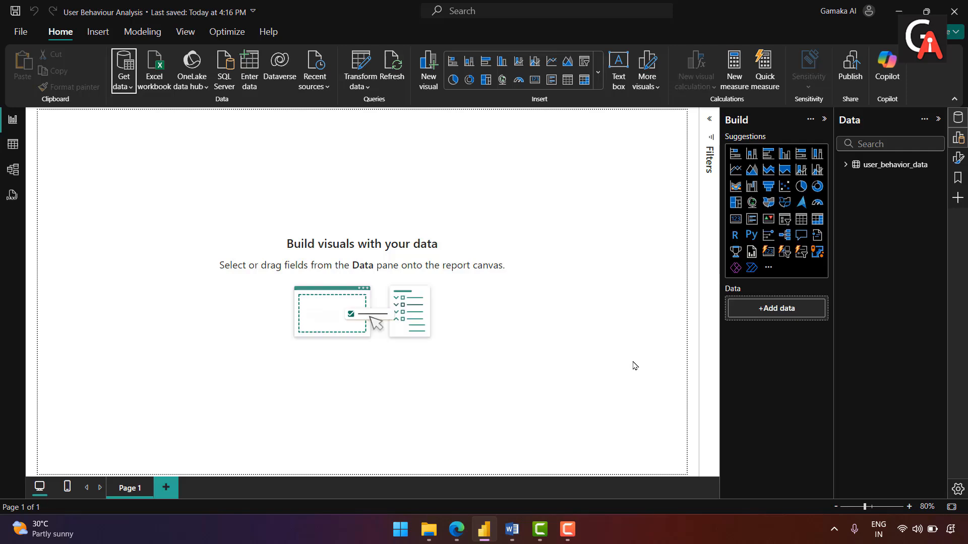
- Hide the User Behavior Class field of user_behavior_data from report view in the model, and return to the report
left_click(839, 168)
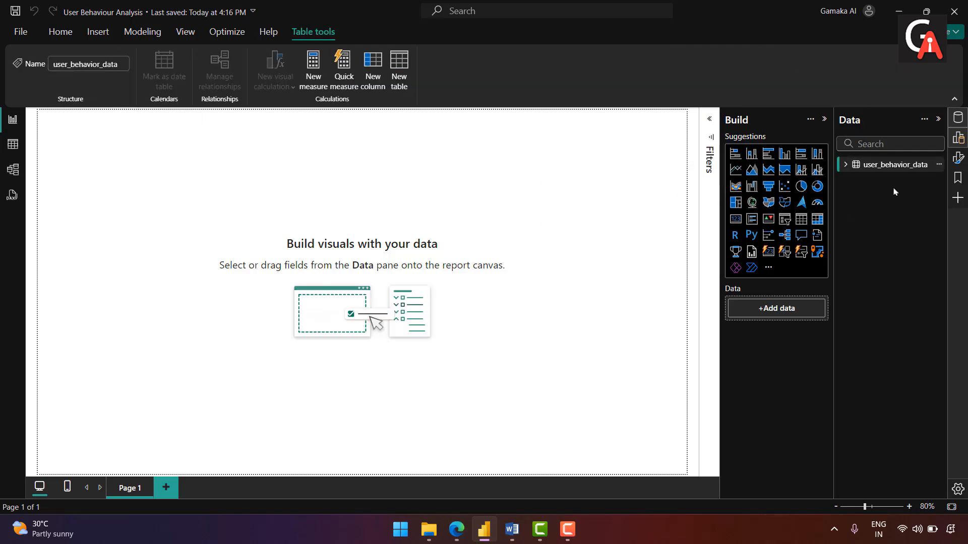
left_click(13, 176)
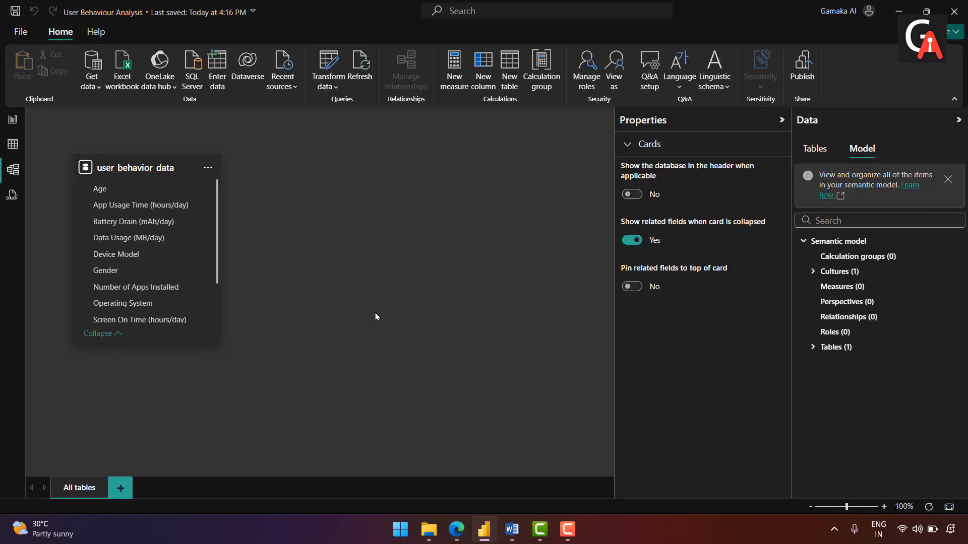
left_click_drag(215, 345, 305, 415)
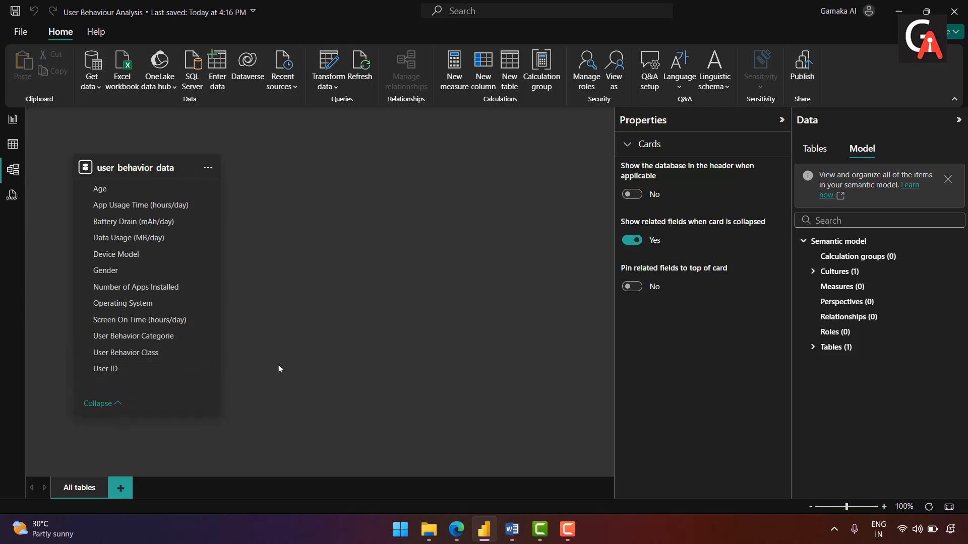
left_click(191, 353)
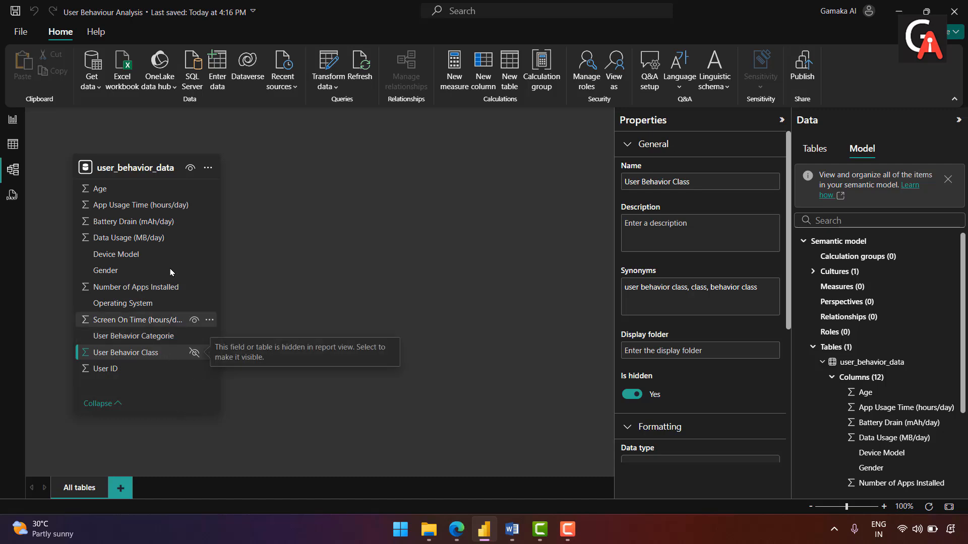
left_click(781, 120)
left_click(14, 121)
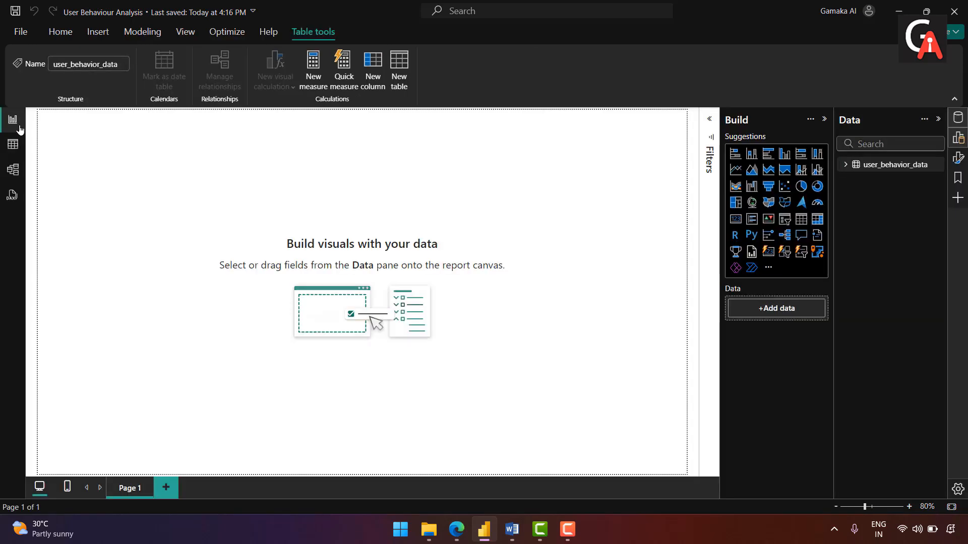
- List the fields of user_behavior_data, and check the Word project guide for the first measure to create
left_click(847, 166)
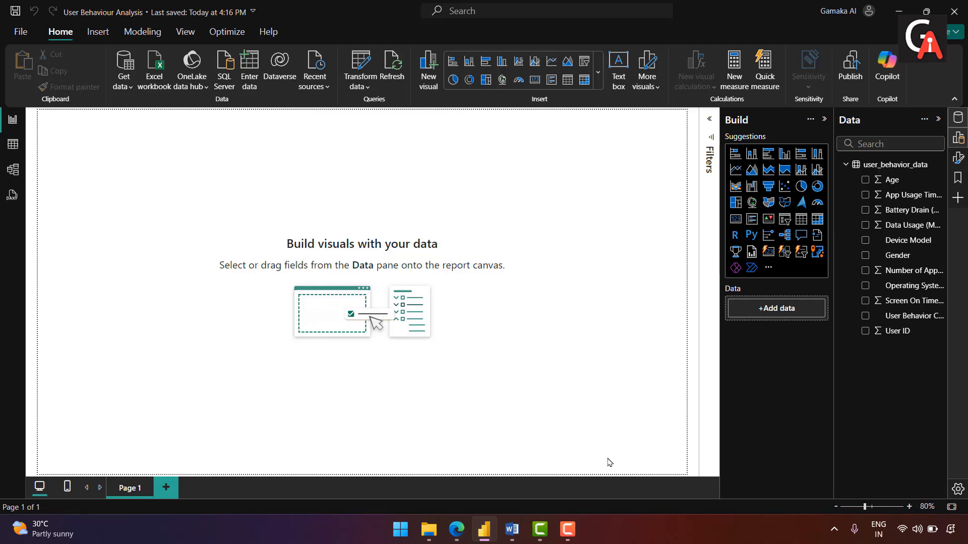
left_click(512, 530)
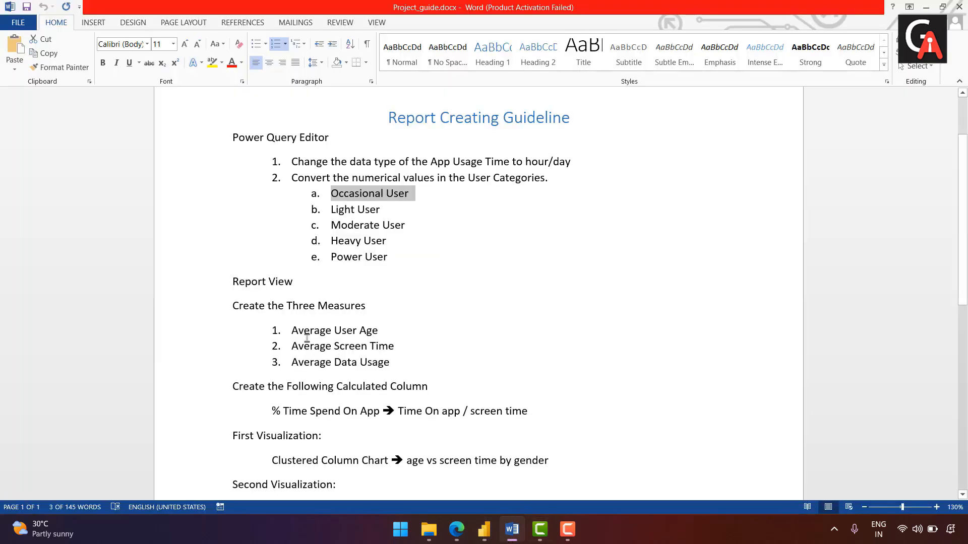
left_click_drag(300, 334, 356, 332)
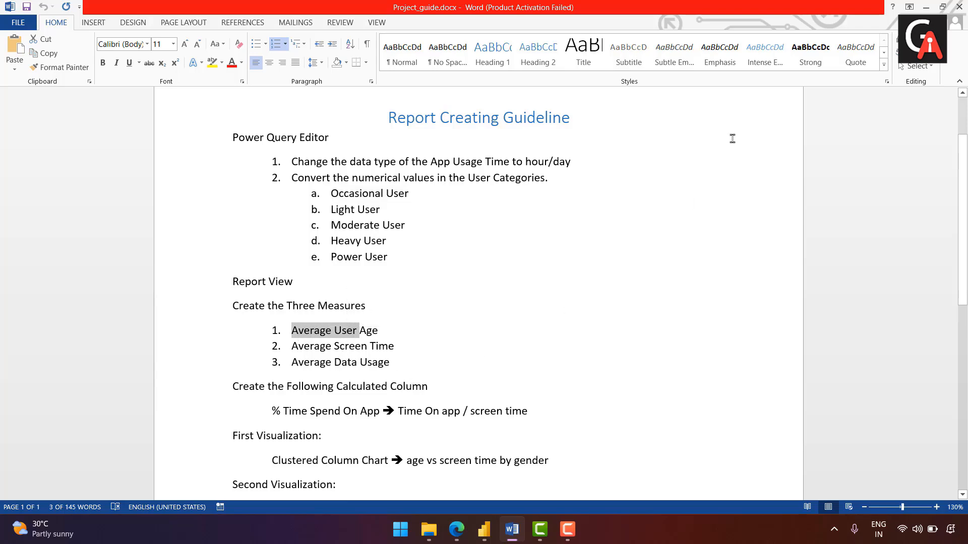
left_click(942, 7)
left_click(921, 5)
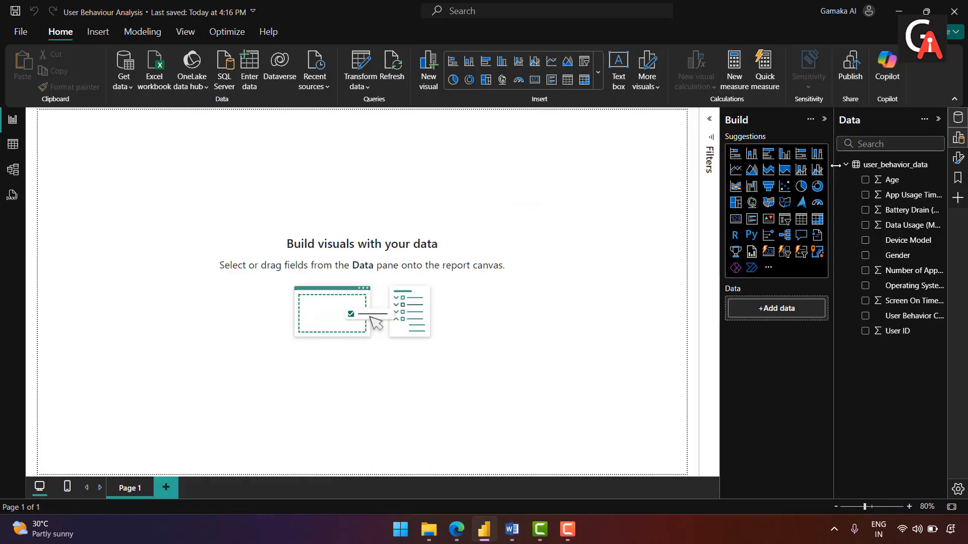
- Create and load an empty table named Measures_ to hold the report's measures
left_click(824, 121)
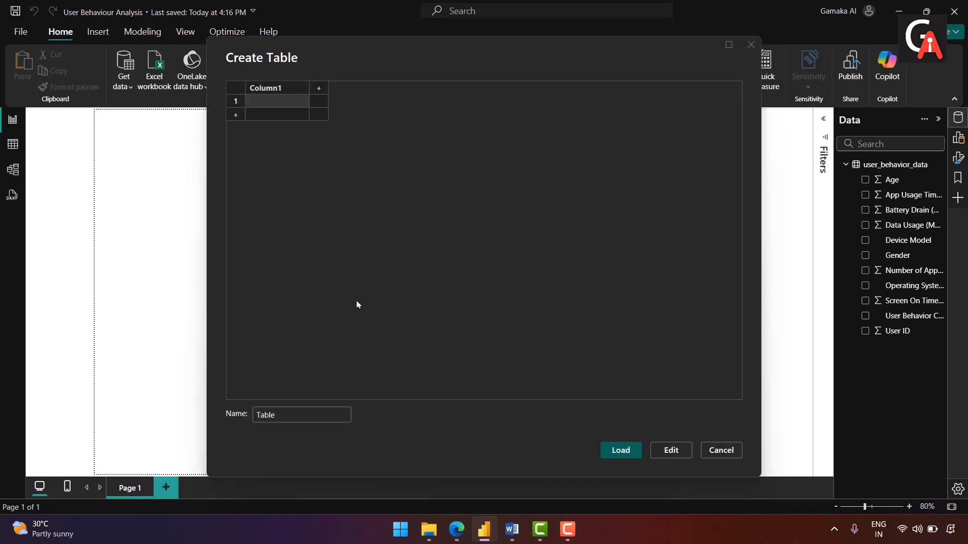
left_click_drag(282, 415, 244, 410)
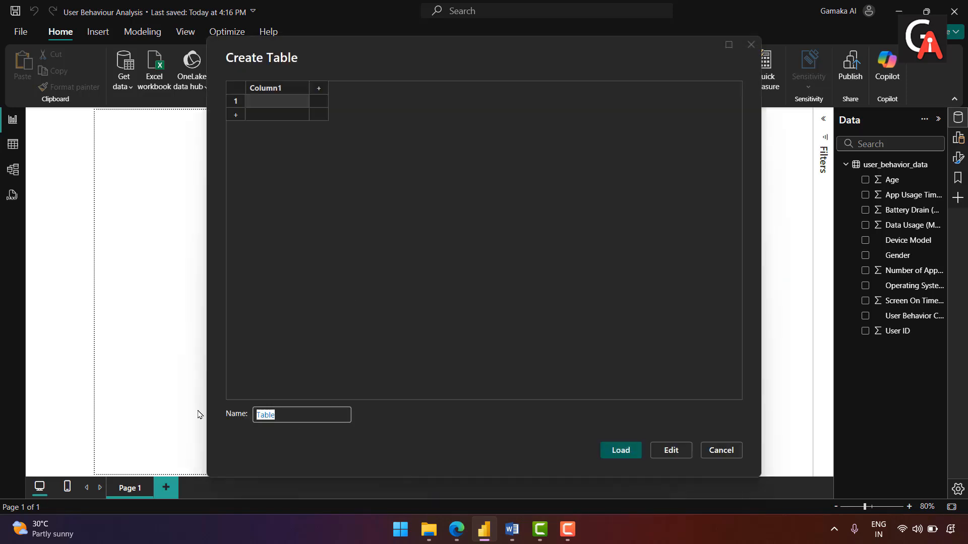
type("Measures_")
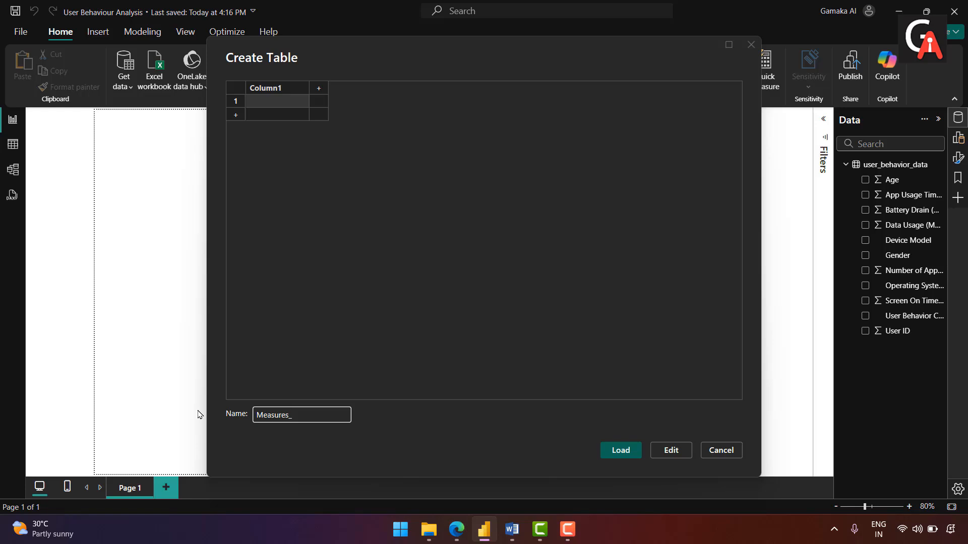
key("Return")
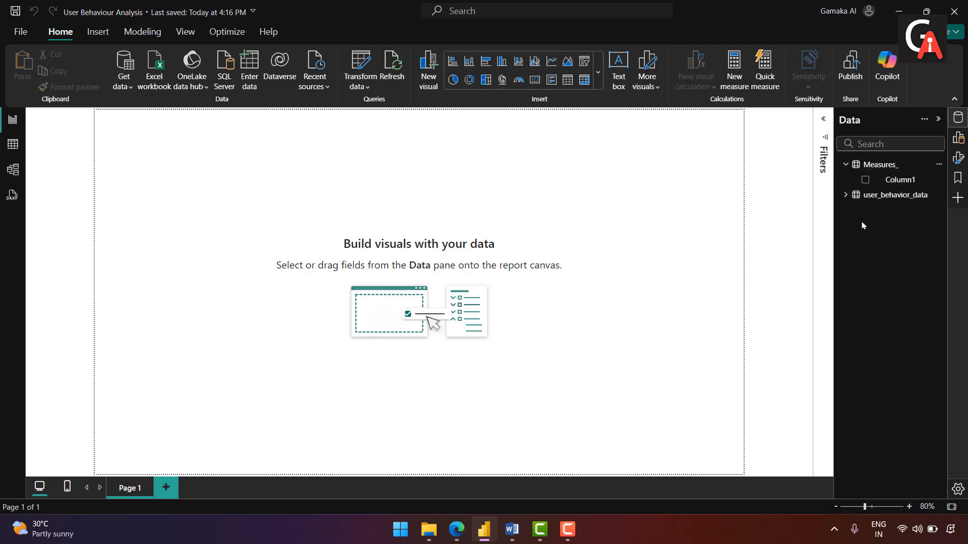
- Add a new measure to the Measures_ table, enlarge the formula text, and name the measure Average User Age
right_click(864, 164)
left_click(809, 194)
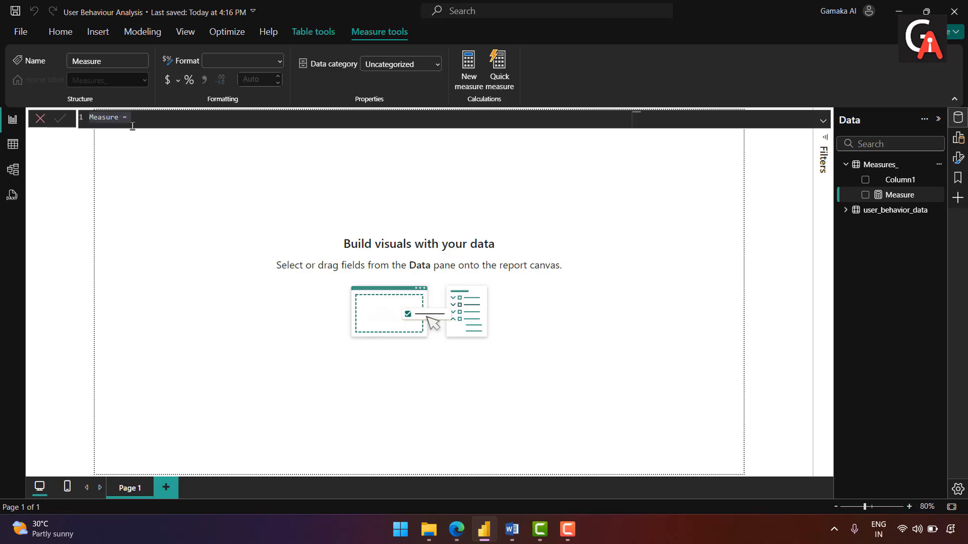
scroll(120, 119, "up", 5)
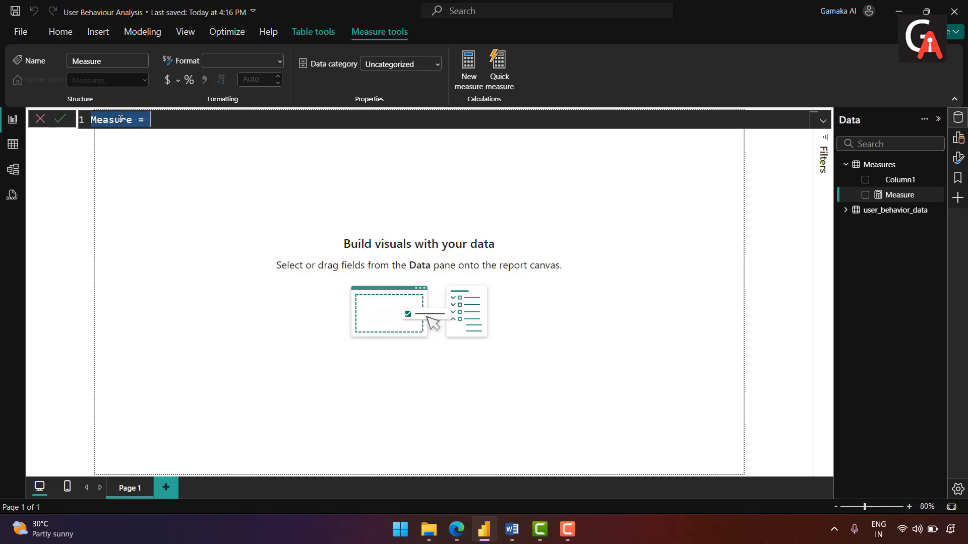
scroll(120, 120, "up", 3)
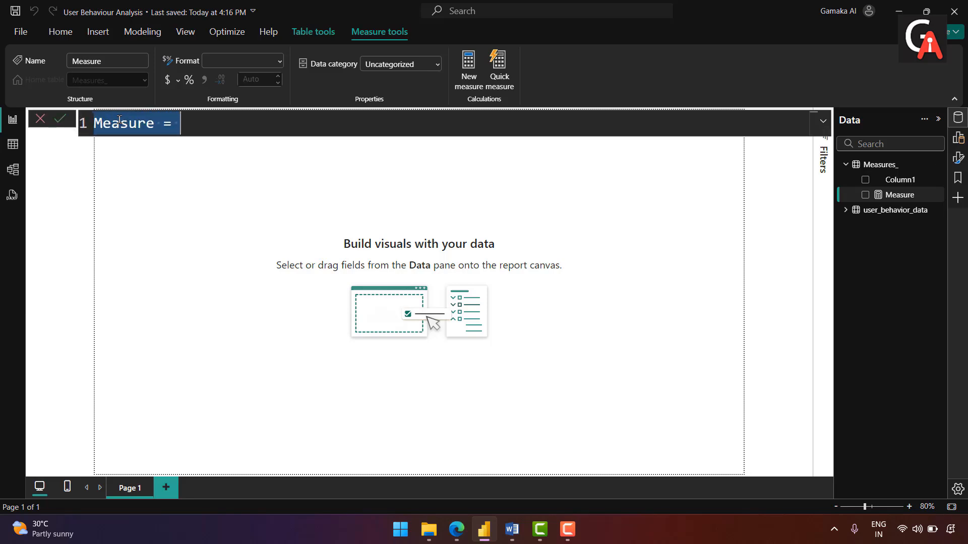
scroll(117, 127, "up", 3)
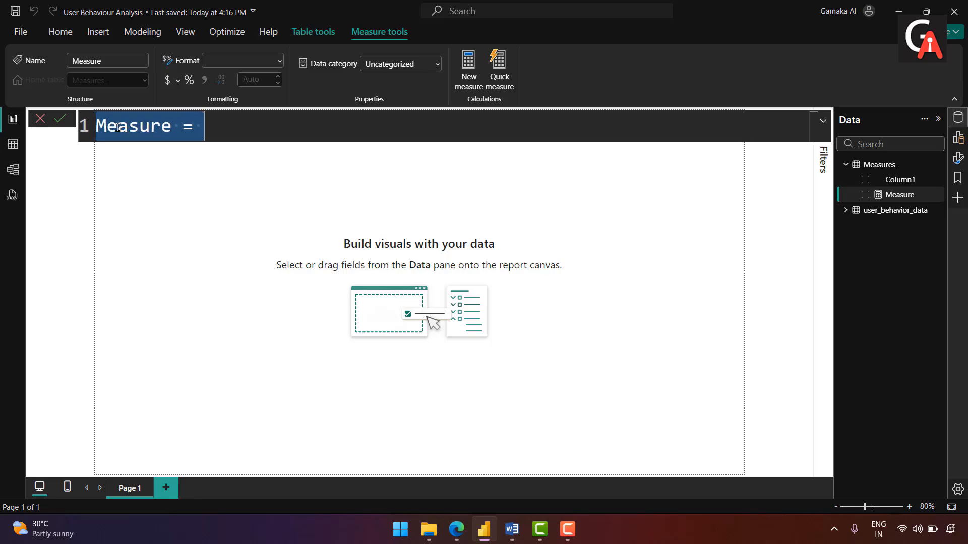
scroll(117, 128, "up", 1)
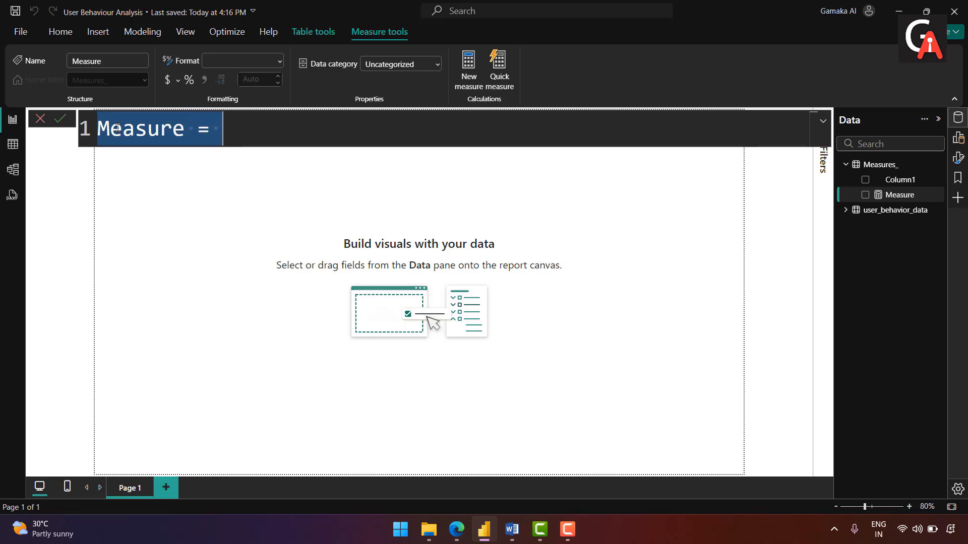
double_click(151, 132)
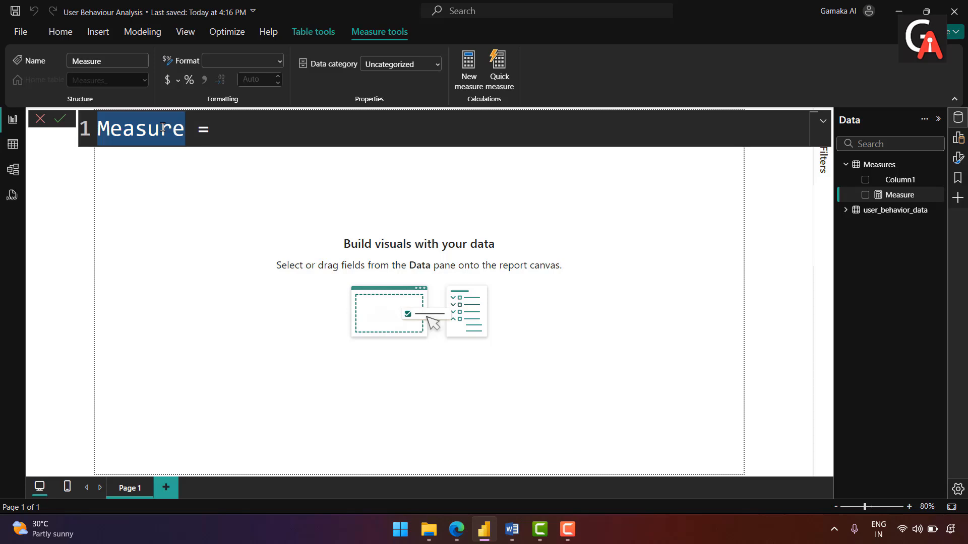
type("Average")
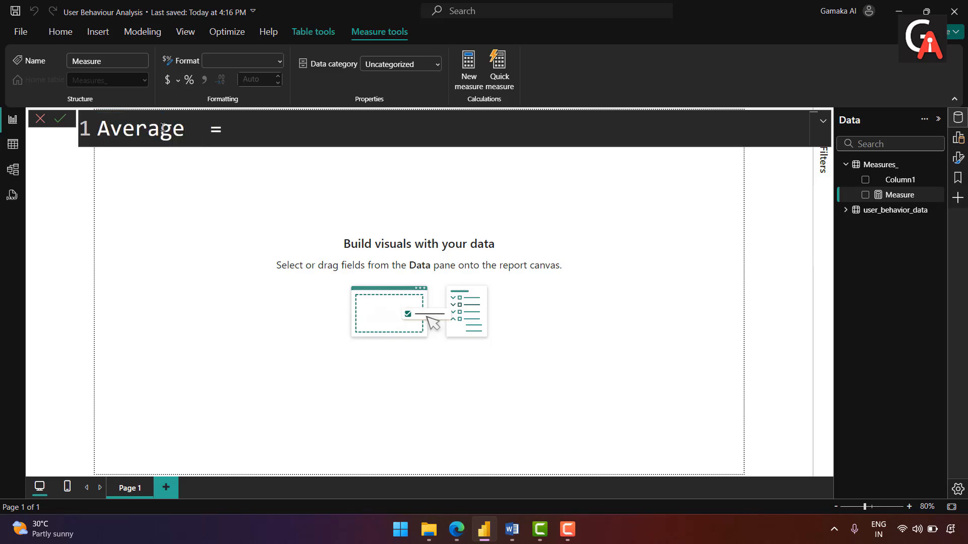
type(" User Age")
- Define the Average User Age measure as AVERAGE(user_behavior_data[Age]) and commit it
key("Right")
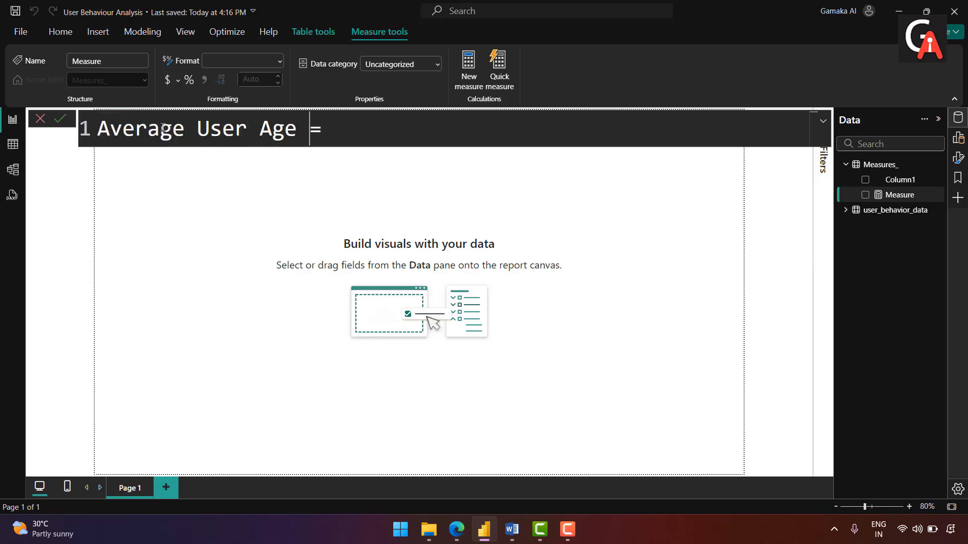
key("Right")
type("aver")
key("Tab")
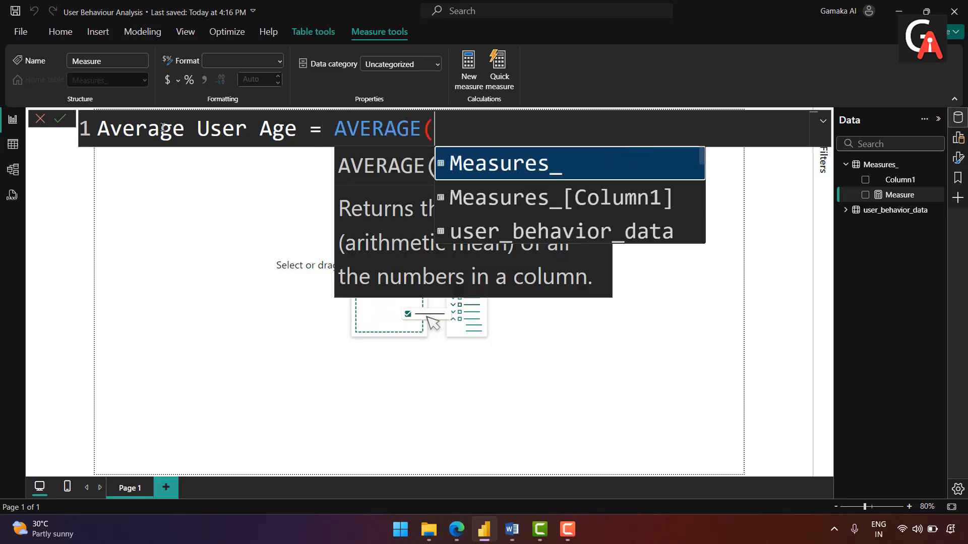
type("age")
key("Tab")
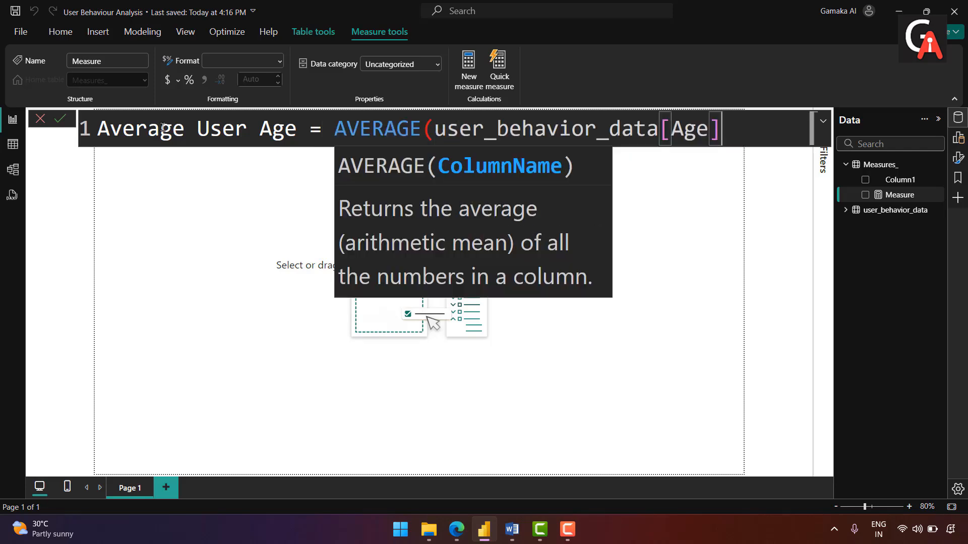
type(")")
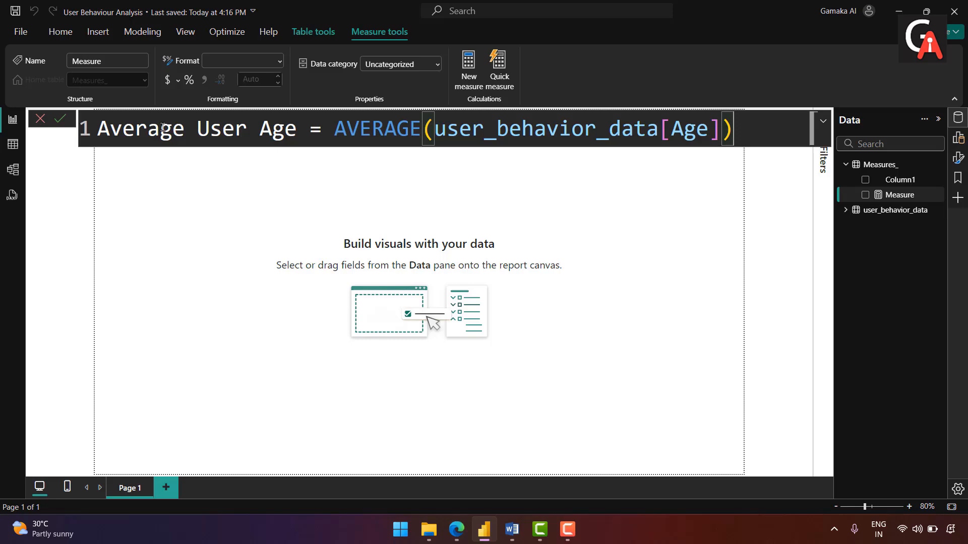
key("Return")
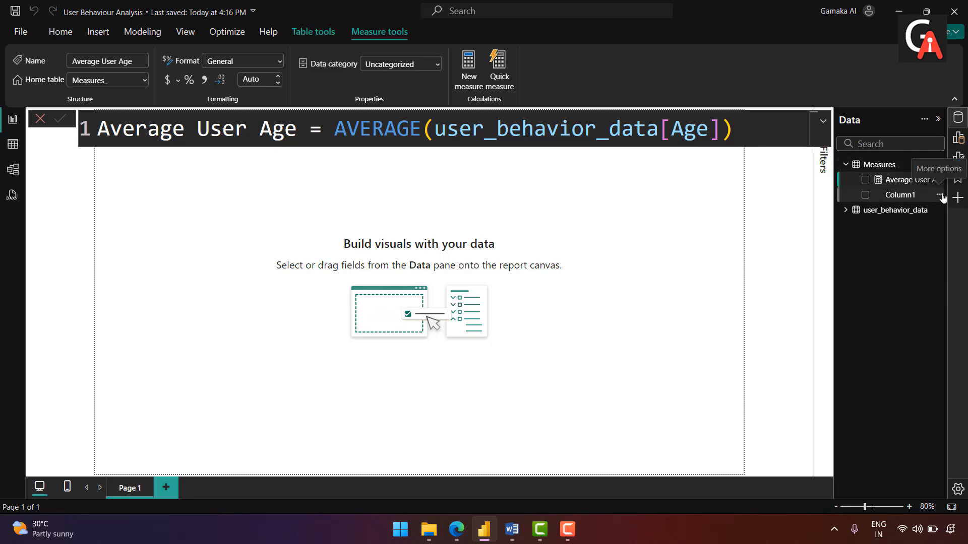
- Delete Column1 from the Measures_ table and select that table
left_click(939, 195)
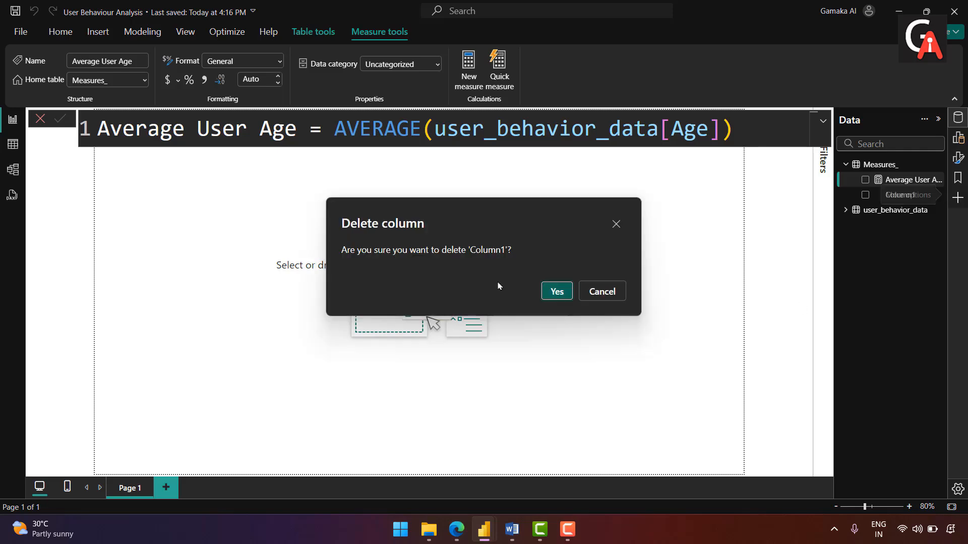
left_click(553, 290)
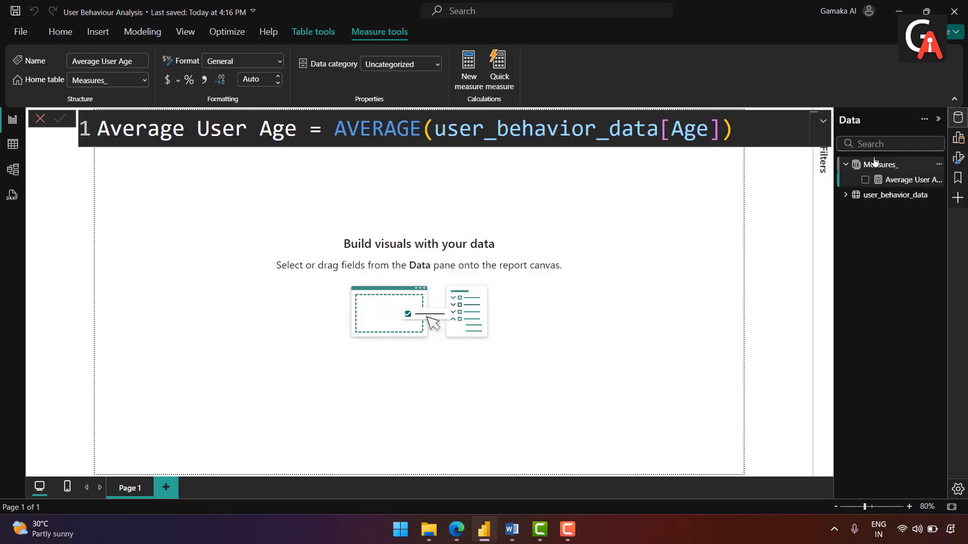
left_click(890, 165)
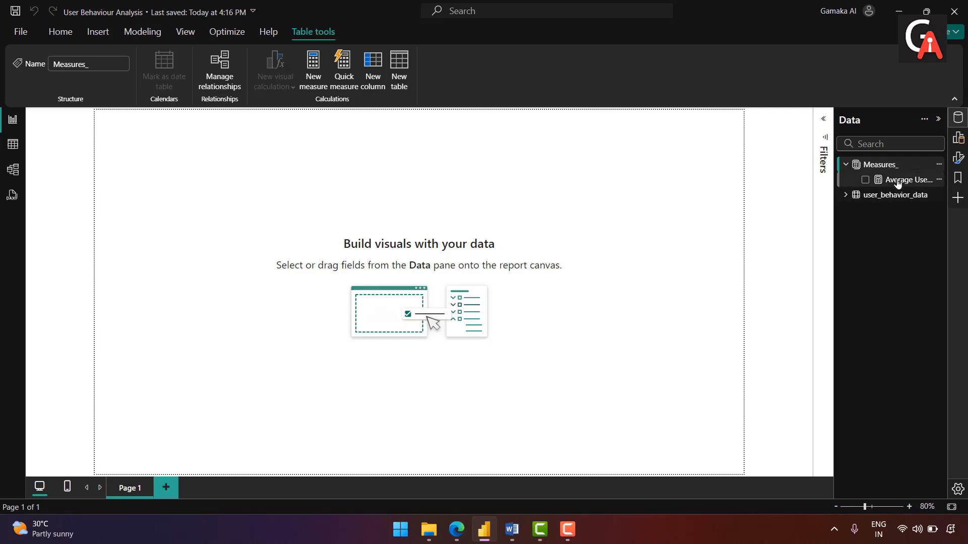
- Add a new measure to the Measures_ table and name it Average Screen Time
right_click(870, 164)
left_click(822, 197)
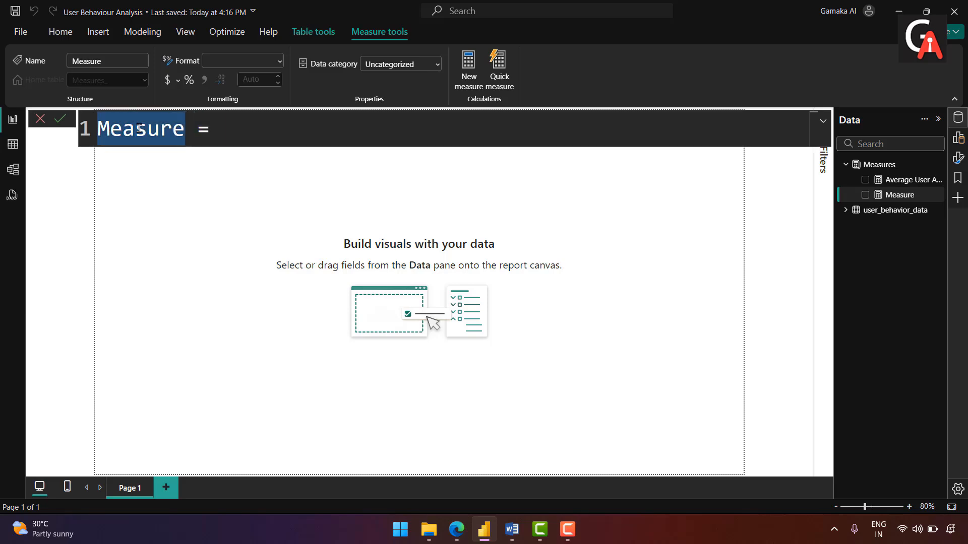
type("Average S")
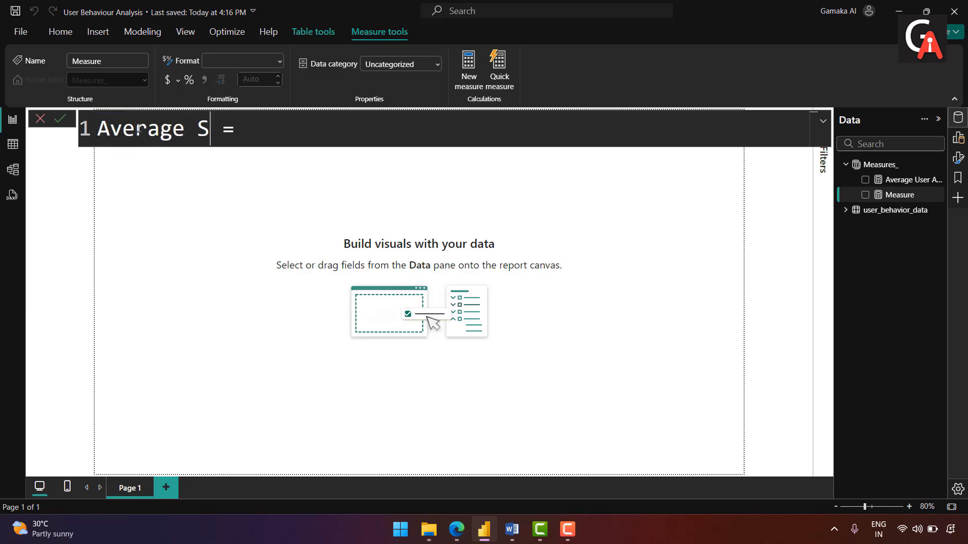
key("BackSpace")
type("Screen Time")
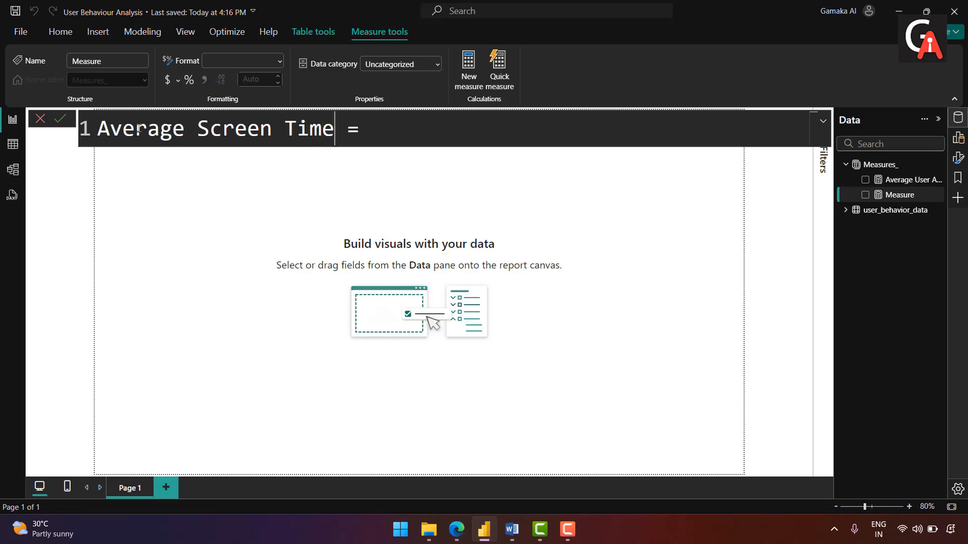
- Define the Average Screen Time measure as AVERAGE(user_behavior_data[Screen On Time (hours/day)]) and commit it
type(" sa")
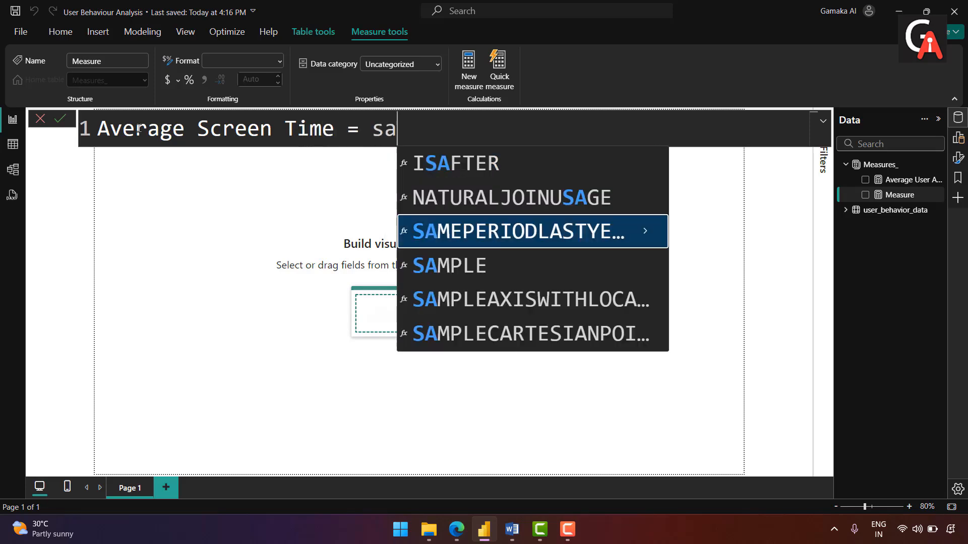
key("BackSpace")
key("BackSpace")
type("aver")
key("Tab")
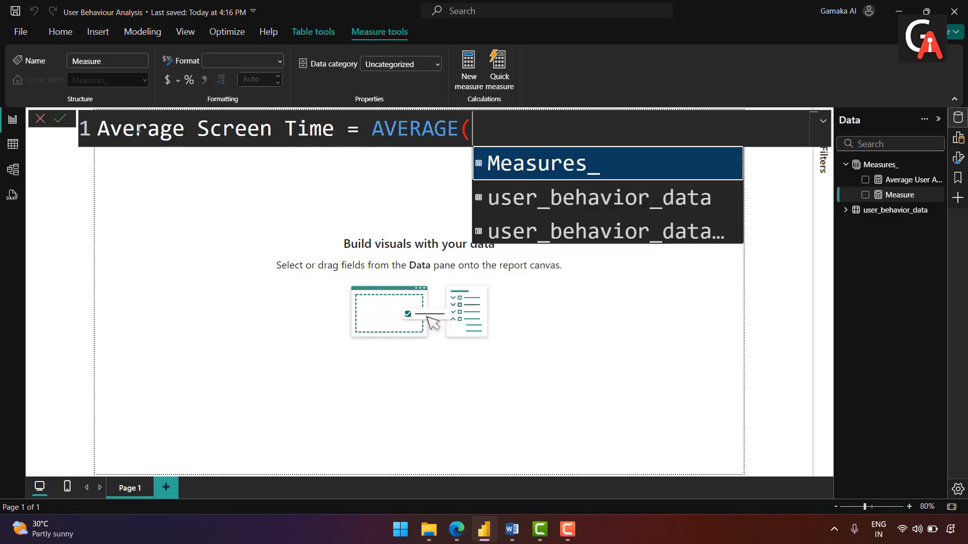
type("sc")
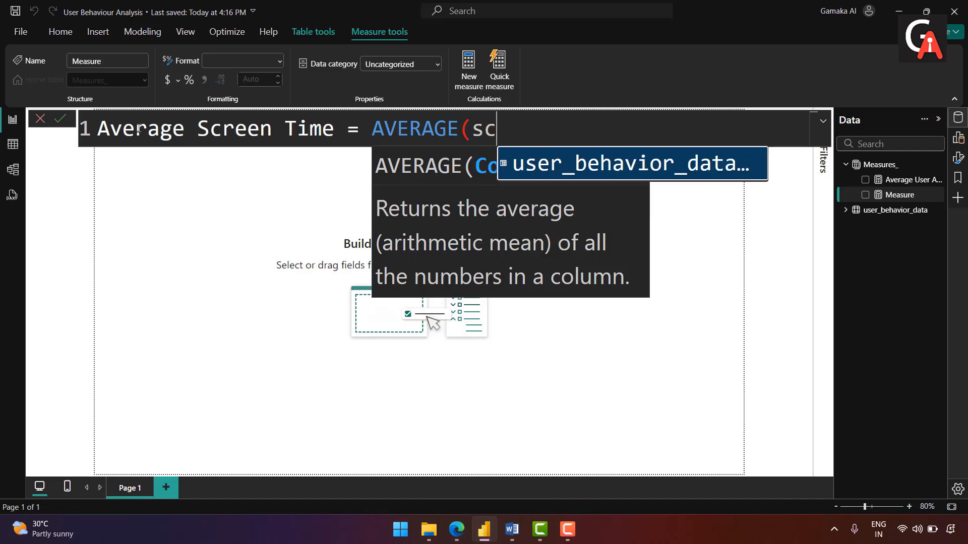
key("Tab")
type(")")
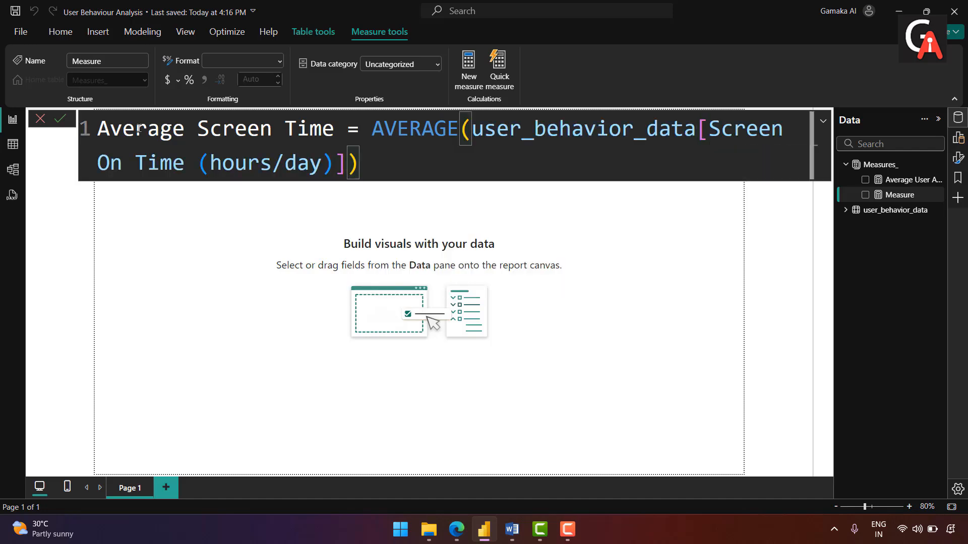
key("Return")
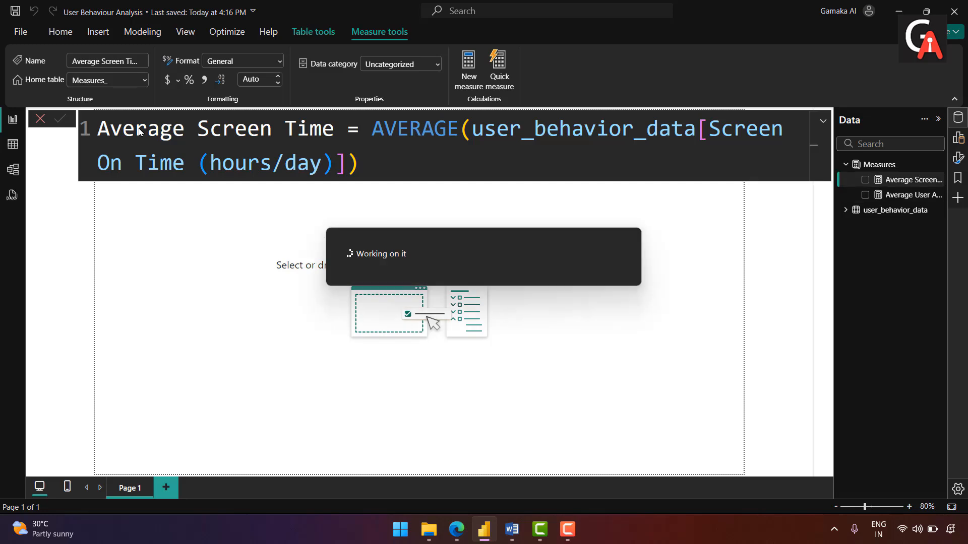
- Rename the Average Screen Time measure as Average Screen Time (hr/day) in its formula
left_click(340, 128)
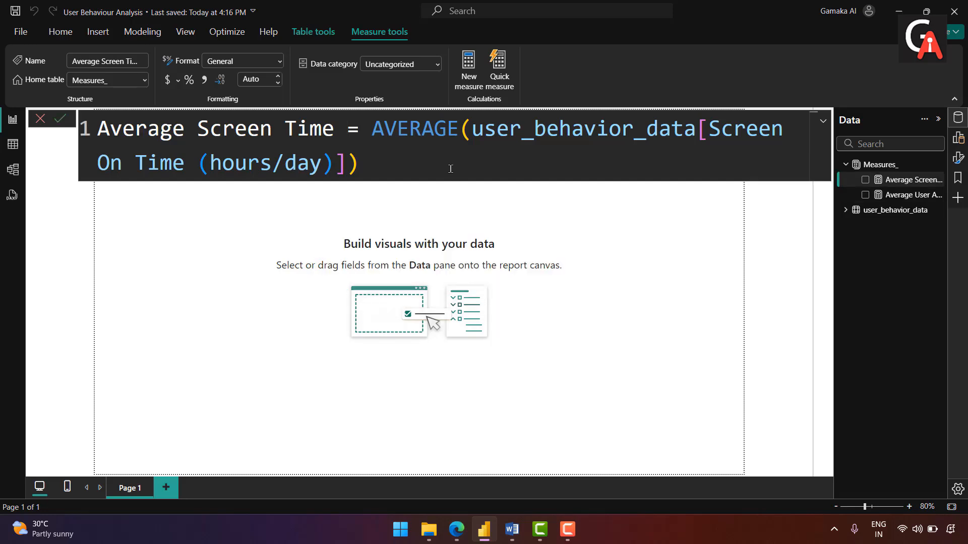
type("(hr/dy")
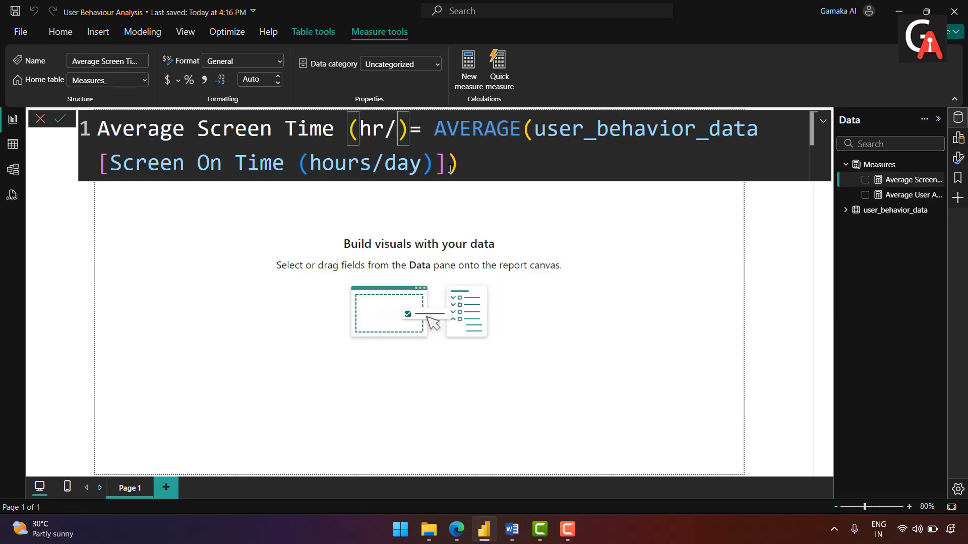
key("BackSpace")
type("ay")
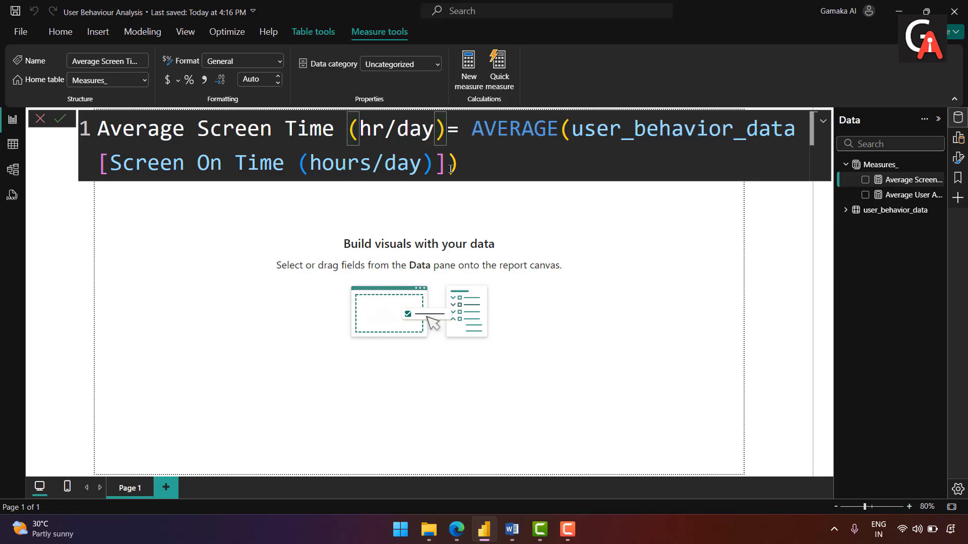
key("Return")
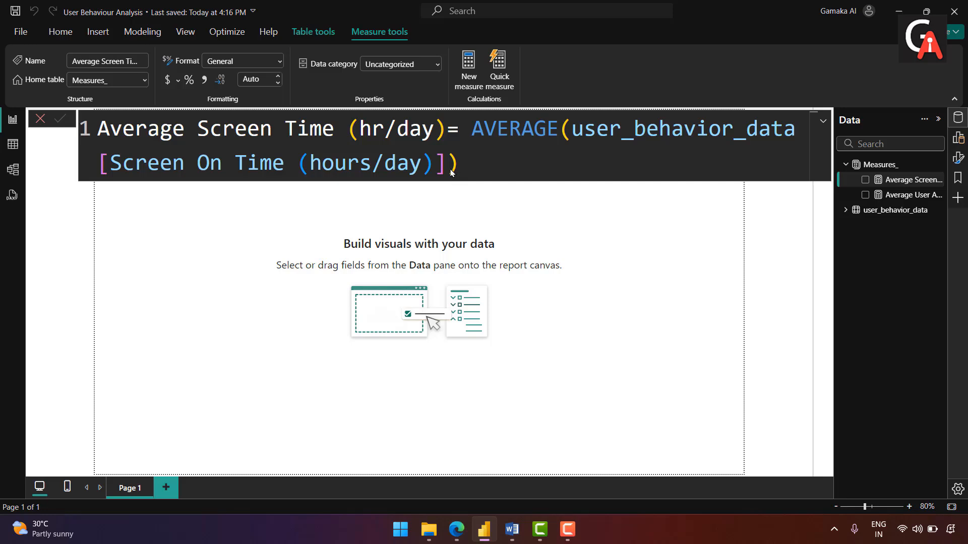
- Add a new measure to the Measures_ table, name it Average Data Use (MB/day), and begin its formula with the AVERAGE function
left_click(893, 166)
right_click(893, 166)
left_click(854, 183)
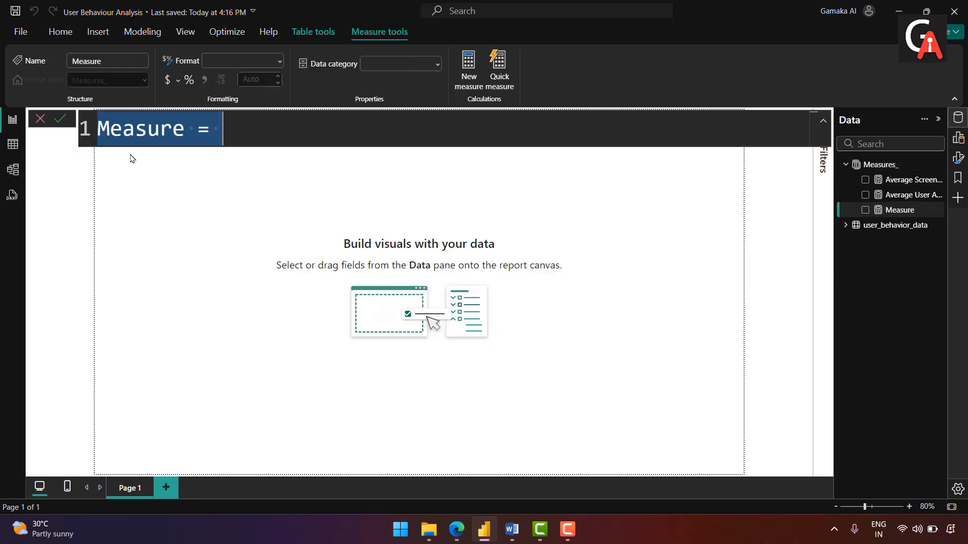
double_click(143, 127)
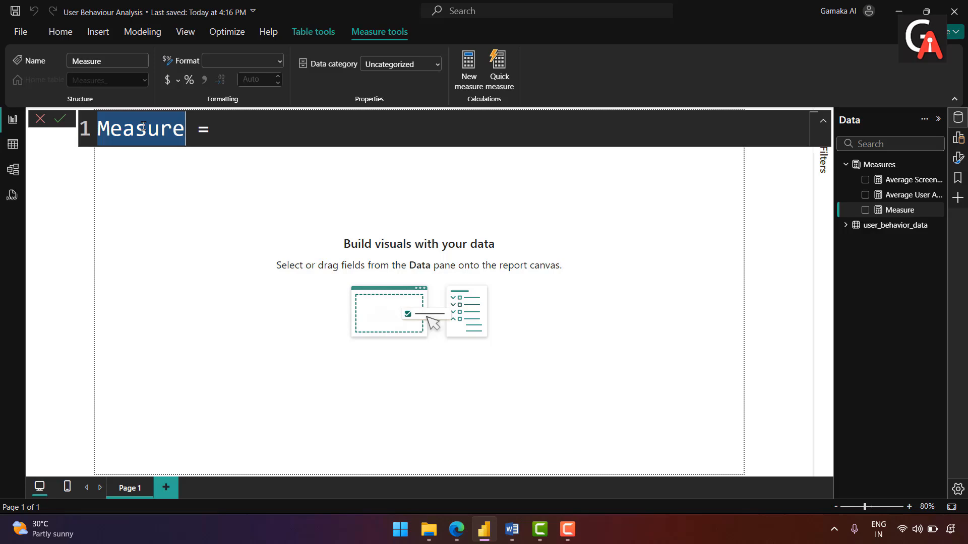
type("Average")
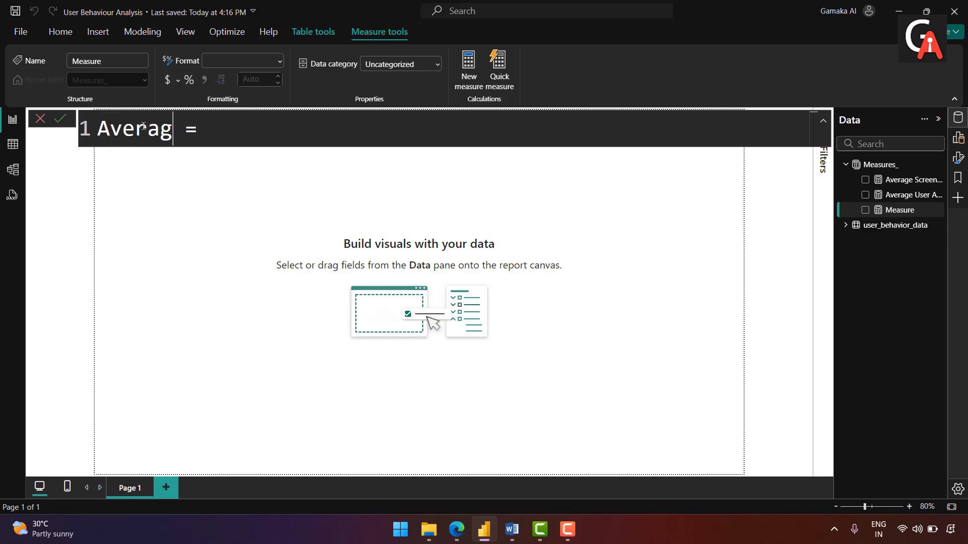
type(" Data Ua")
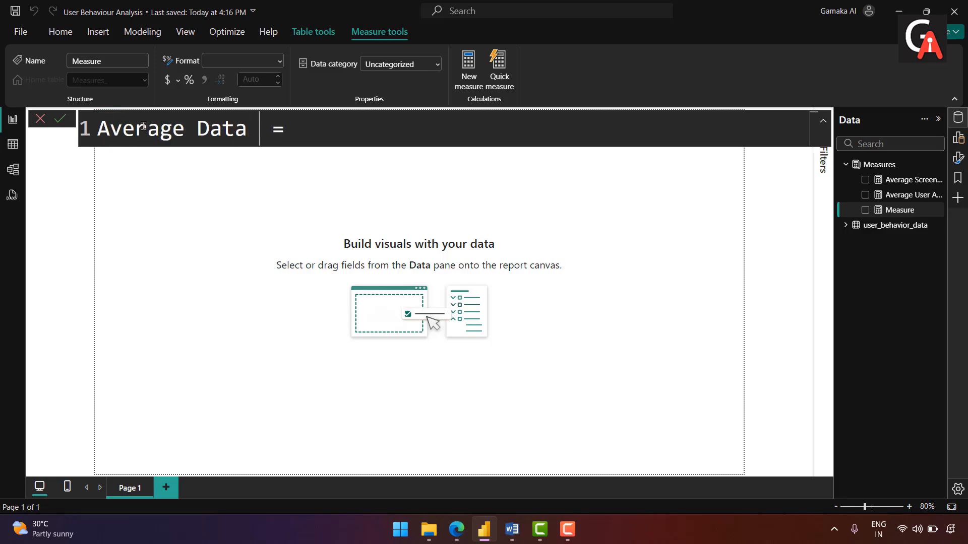
key("BackSpace")
type("se (")
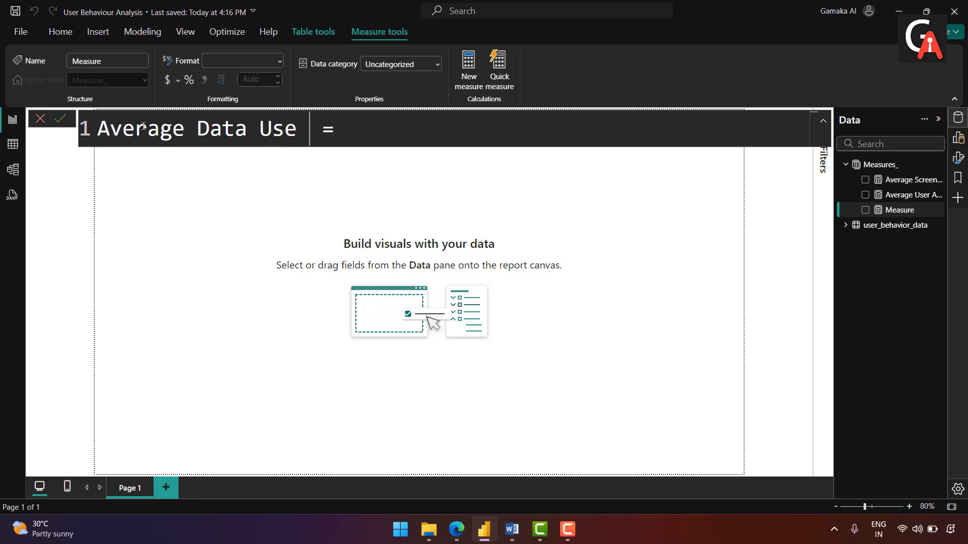
type("MB/")
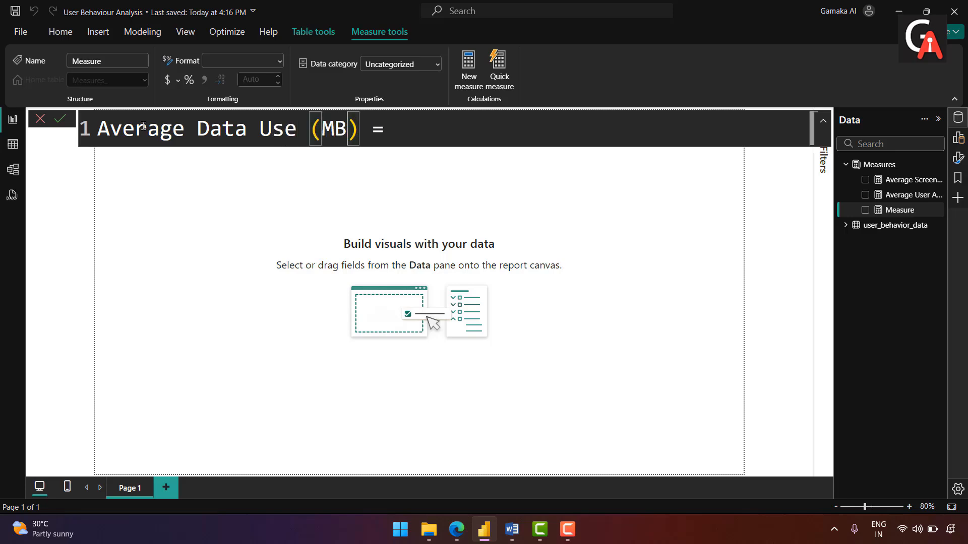
type("day")
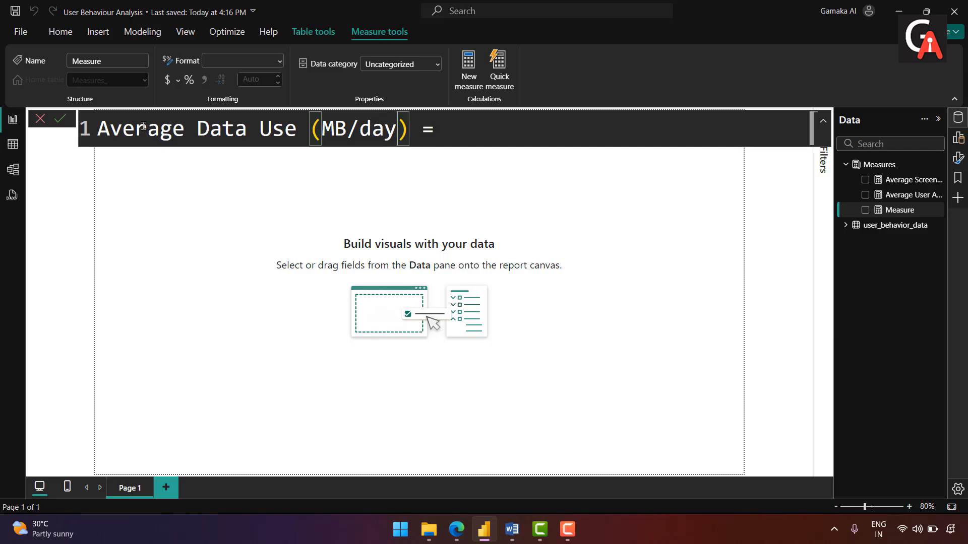
key("End")
type("ave")
key("Tab")
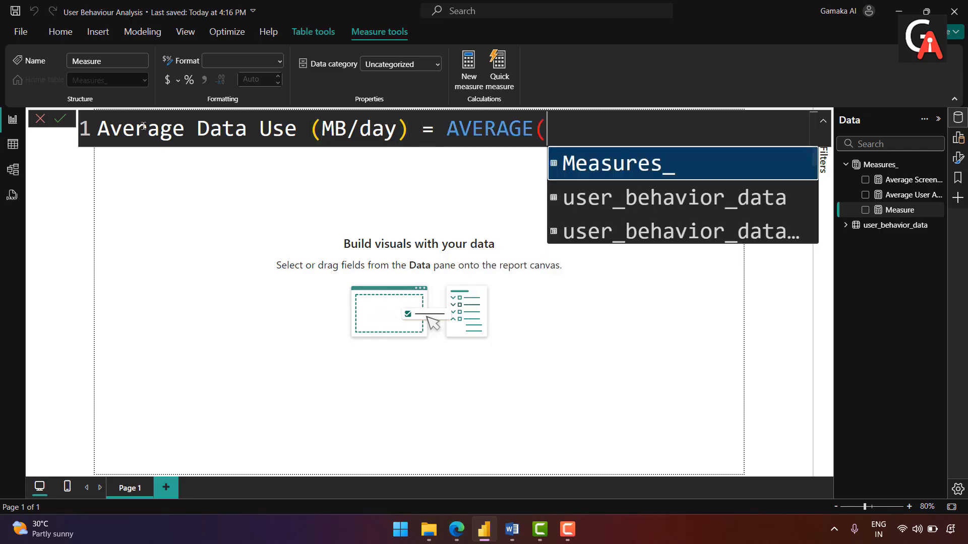
type("daa")
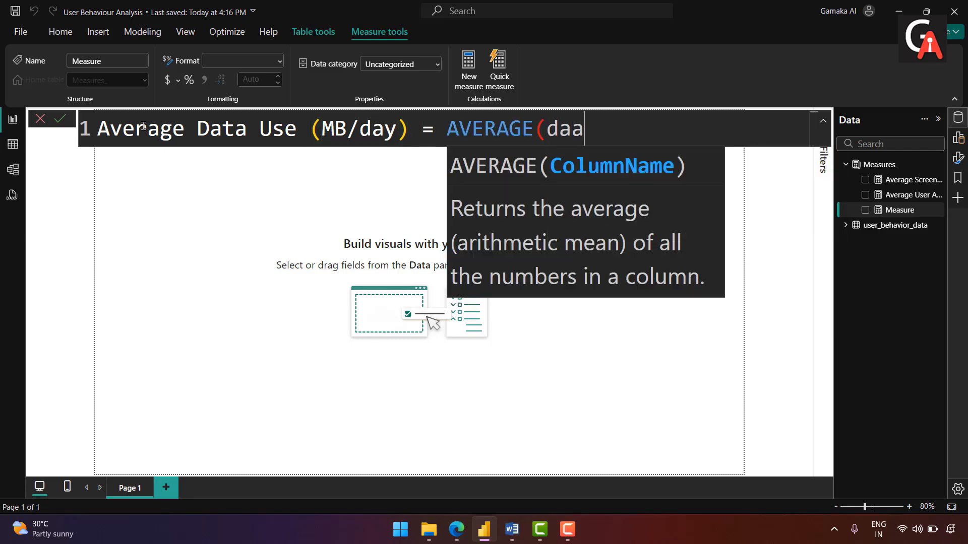
key("BackSpace")
type("ta")
key("Down")
key("Tab")
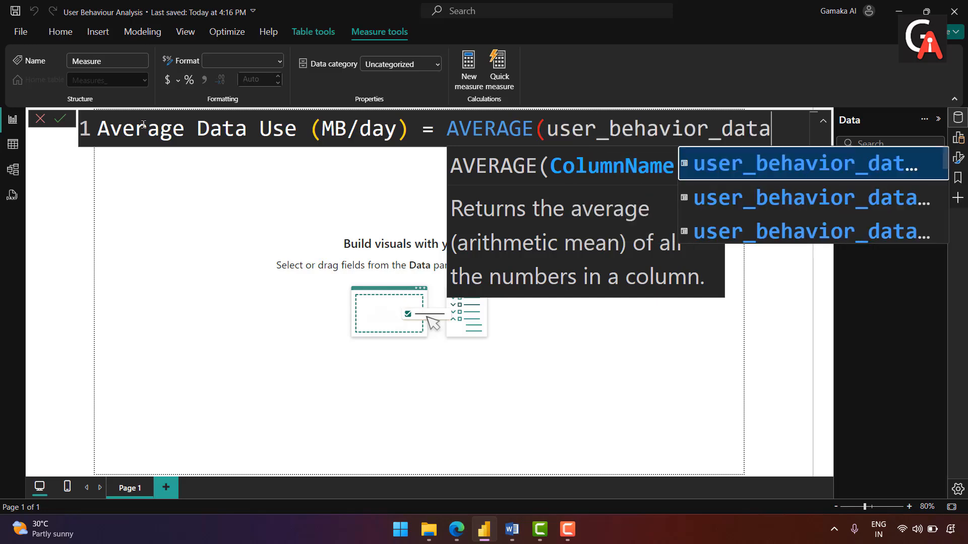
key("BackSpace")
key("BackSpace")
key("BackSpace")
key("BackSpace")
key("BackSpace")
key("BackSpace")
key("BackSpace")
key("BackSpace")
key("BackSpace")
key("BackSpace")
key("BackSpace")
key("BackSpace")
key("BackSpace")
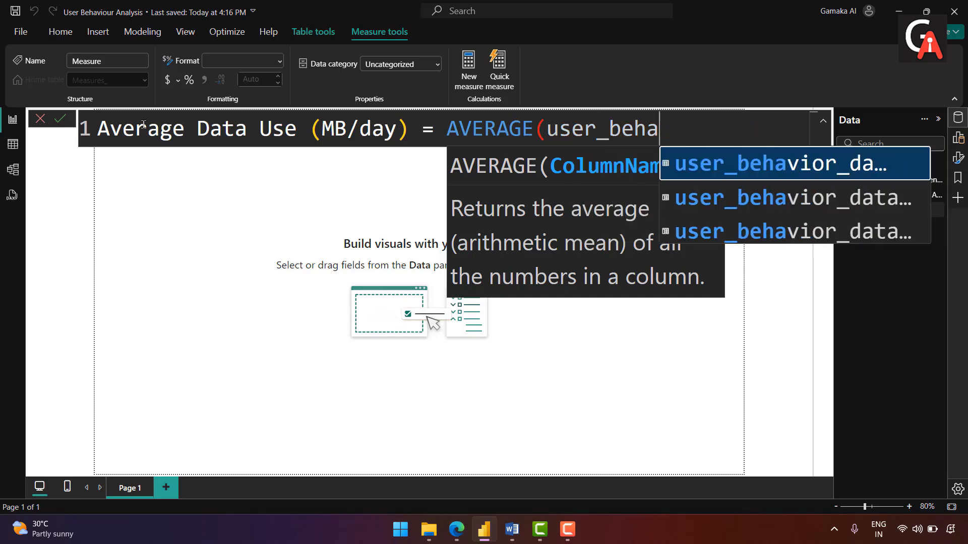
key("BackSpace")
key("BackSpace")
key("BackSpace")
key("BackSpace")
key("BackSpace")
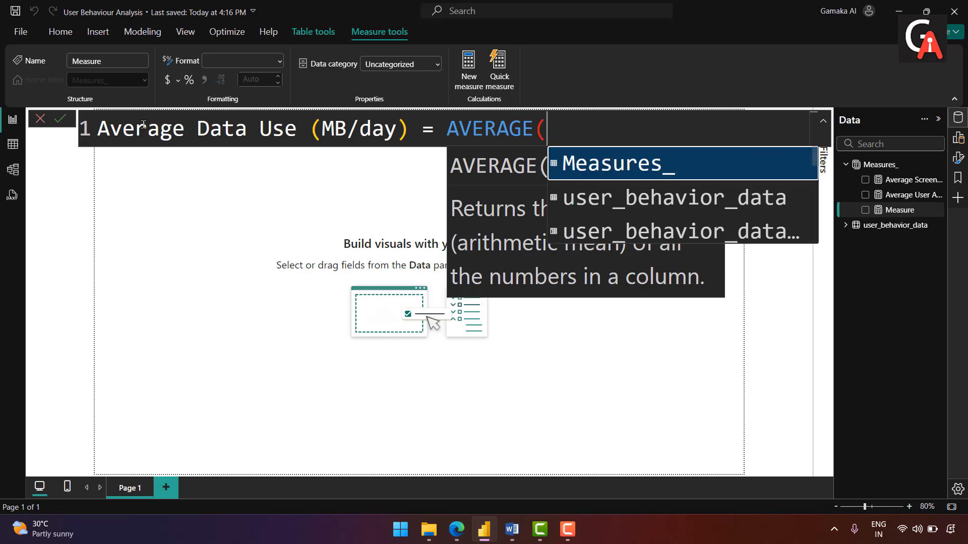
- Insert user_behavior_data[Age] as the AVERAGE argument of Average Data Use (MB/day), and list the fields of user_behavior_data
type("data")
key("Down")
key("Down")
key("Tab")
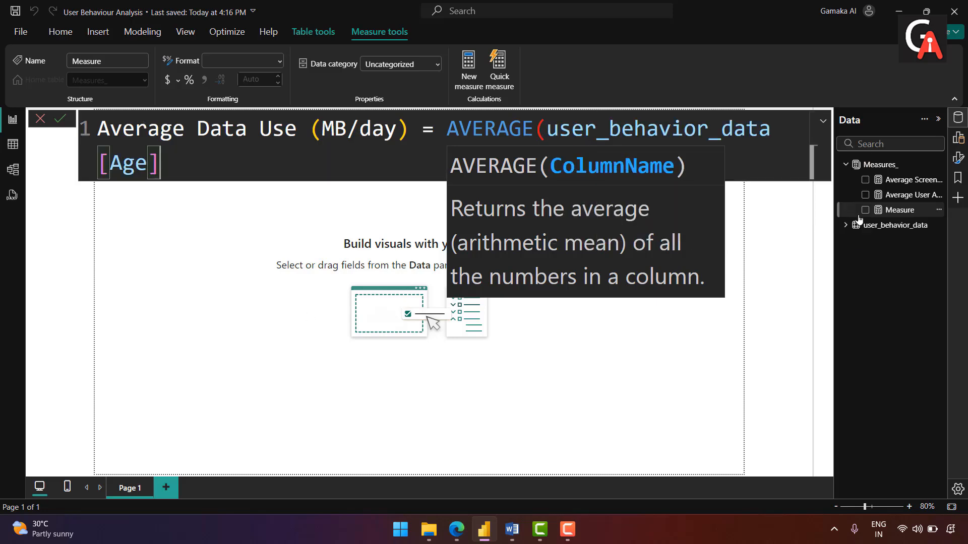
left_click(844, 226)
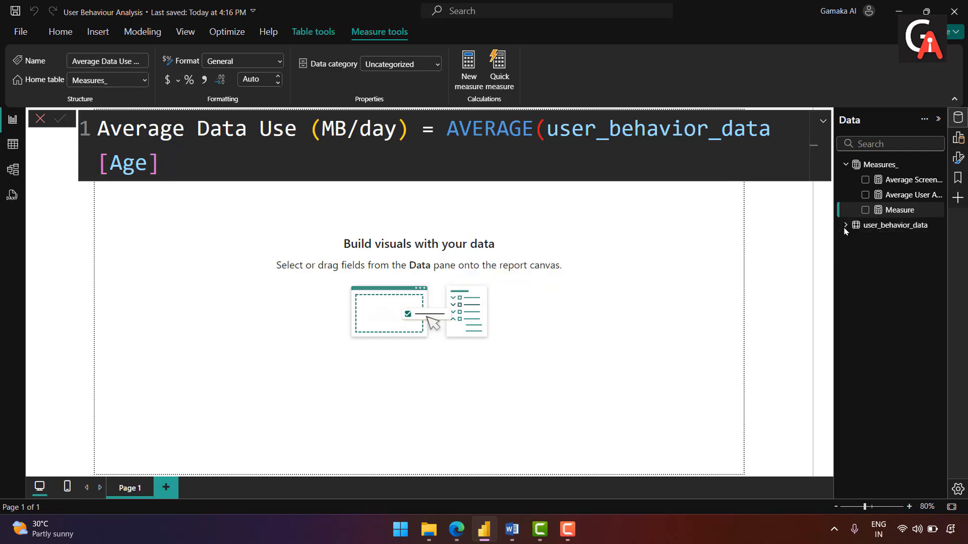
left_click(846, 228)
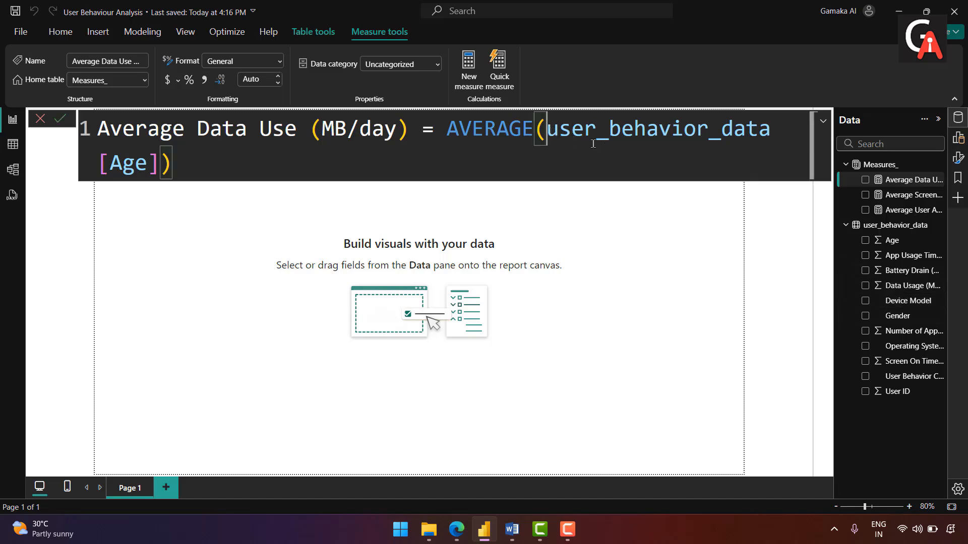
- Replace the AVERAGE argument of Average Data Use (MB/day) with user_behavior_data[Data Usage (MB/day)] and commit the measure
left_click_drag(547, 130, 678, 196)
type("data")
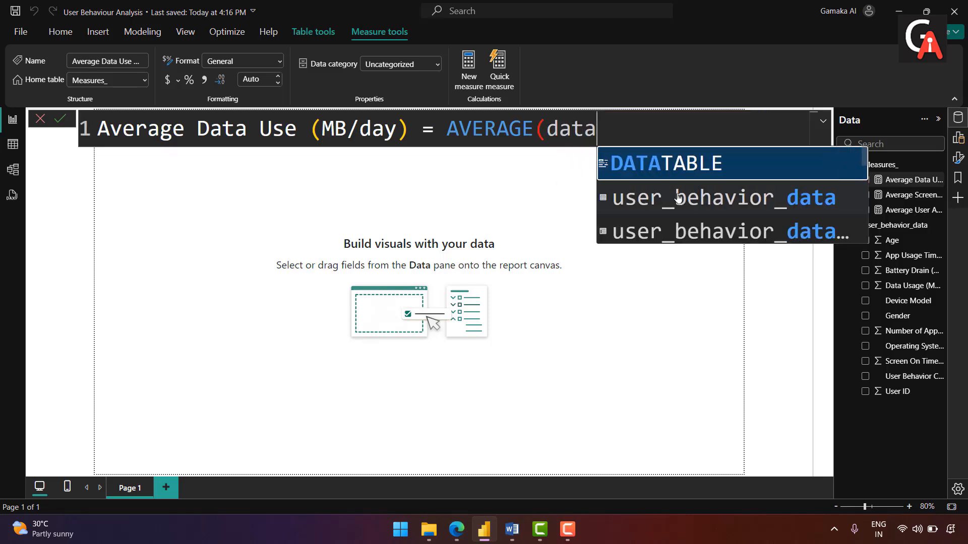
type(" us")
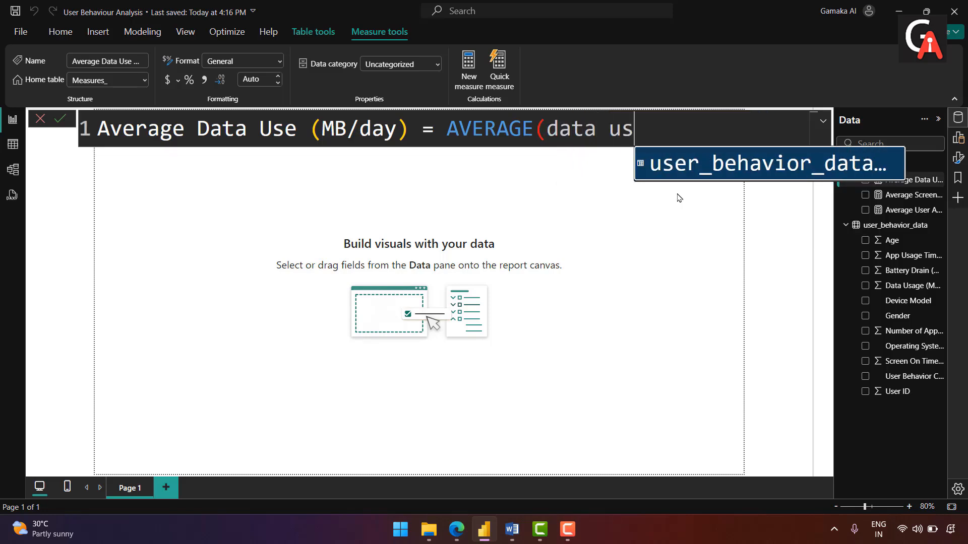
key("Tab")
type(")")
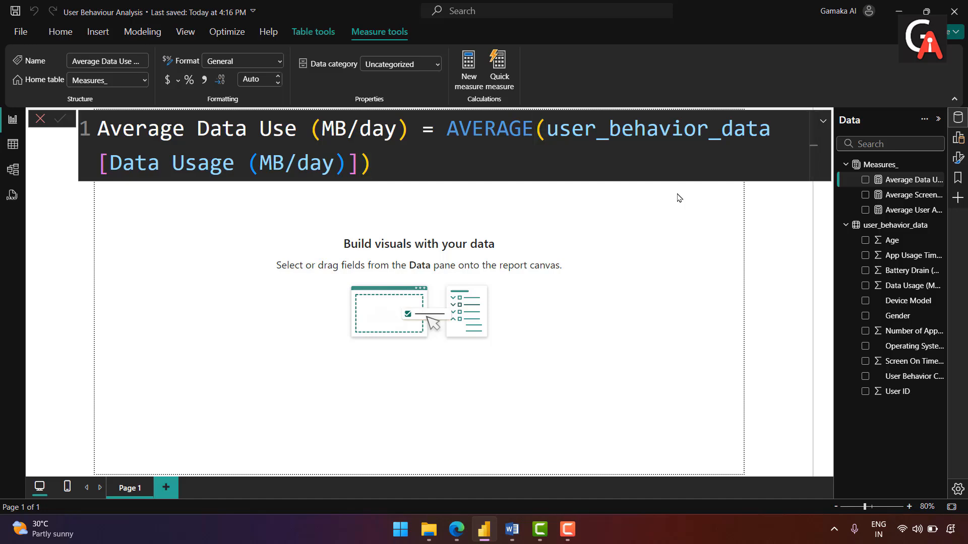
key("Return")
left_click(810, 235)
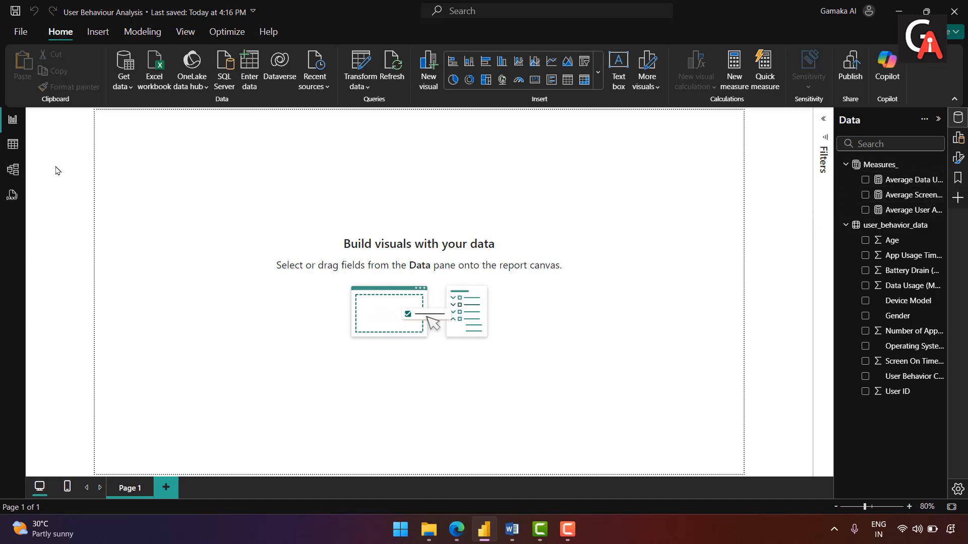
- Show the rows of user_behavior_data in Table view and examine its columns through User Behavior Categorie
left_click(13, 144)
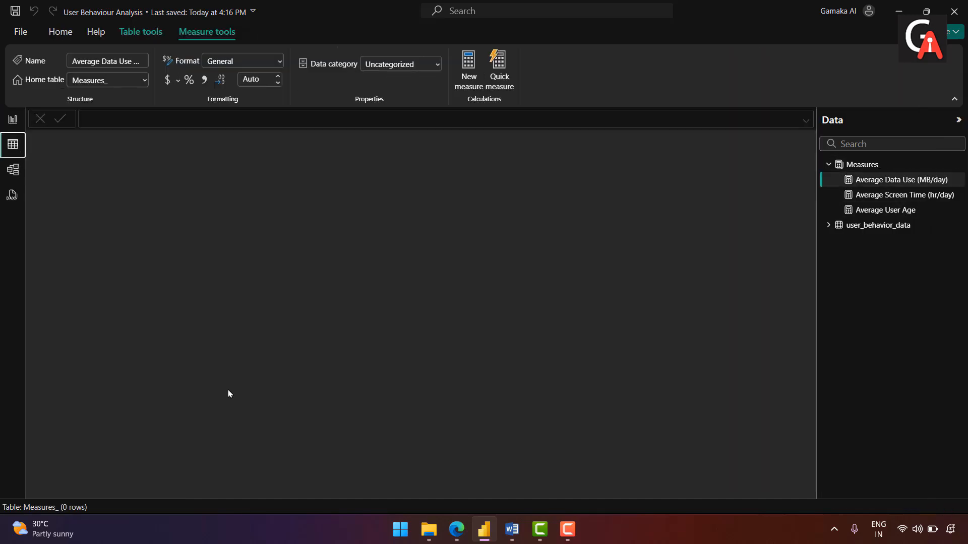
left_click(886, 227)
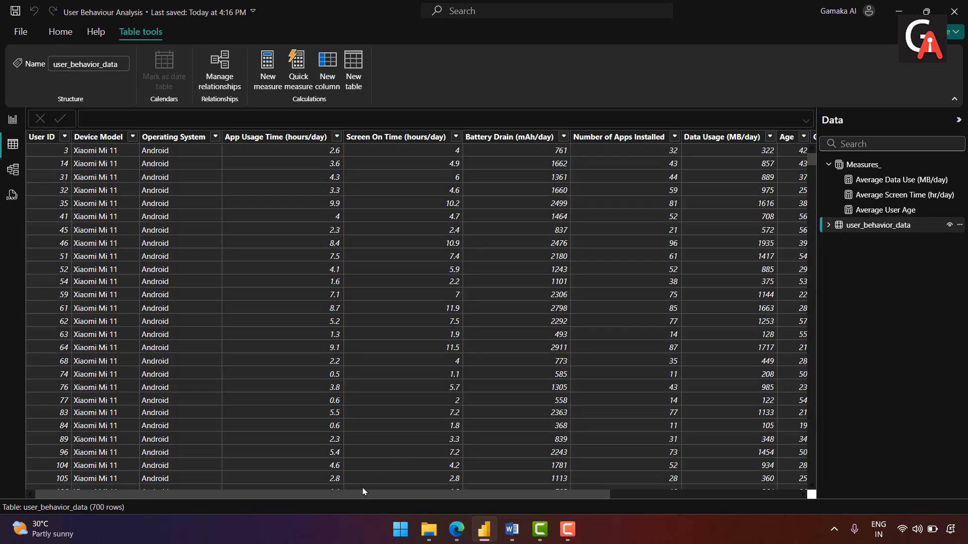
left_click_drag(366, 498, 858, 495)
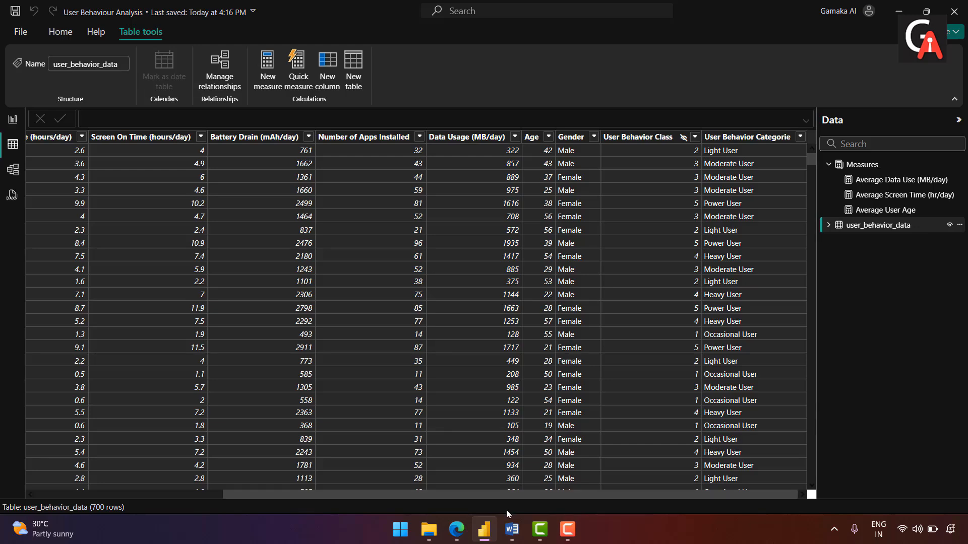
- Check the % Time Spend On App calculated column requirement in Word's Project_guide.docx, and return to Power BI to view the source time columns
left_click(511, 529)
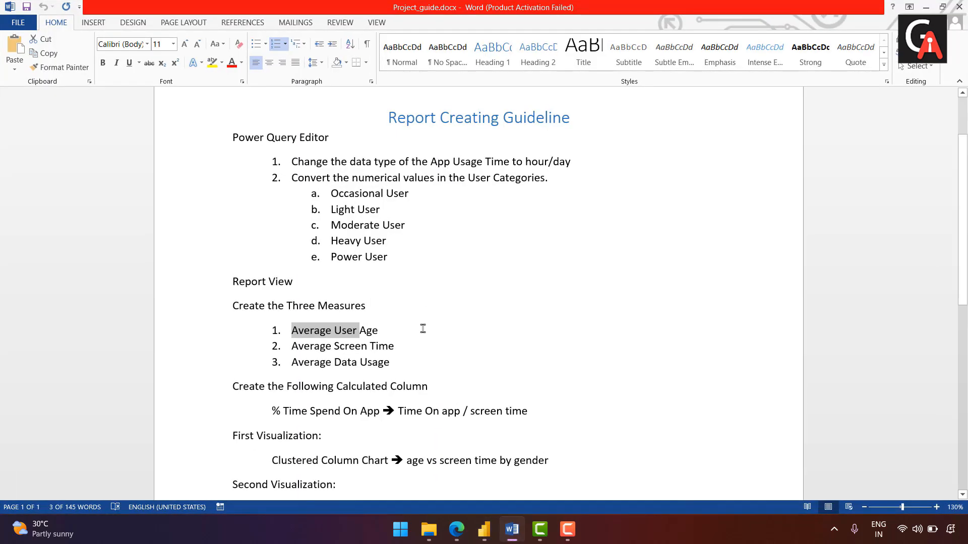
scroll(426, 341, "down", 1)
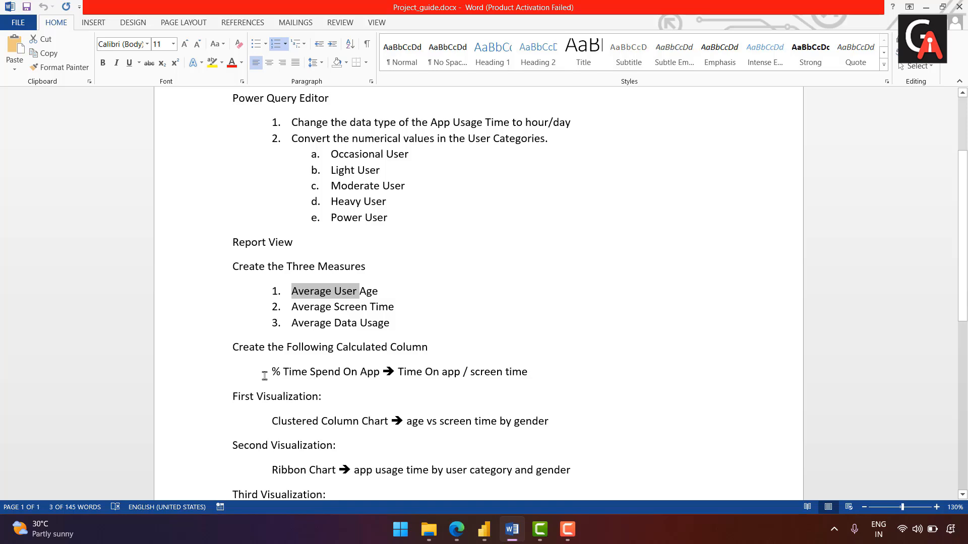
left_click_drag(272, 374, 381, 373)
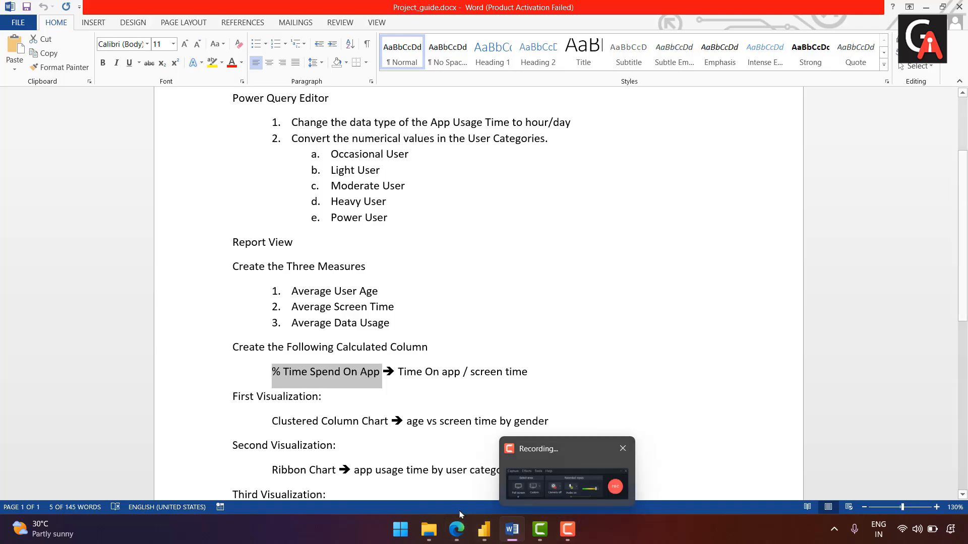
left_click(483, 529)
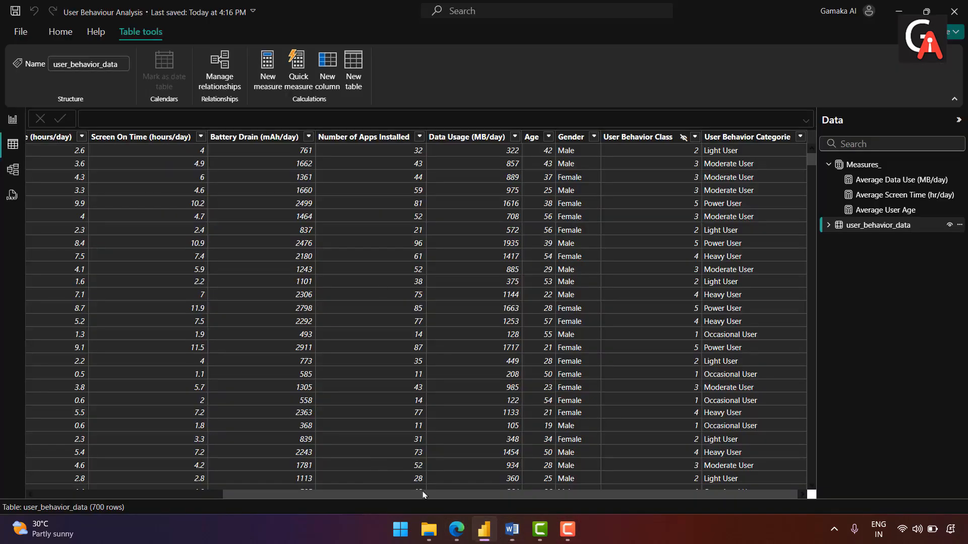
left_click_drag(422, 494, 235, 494)
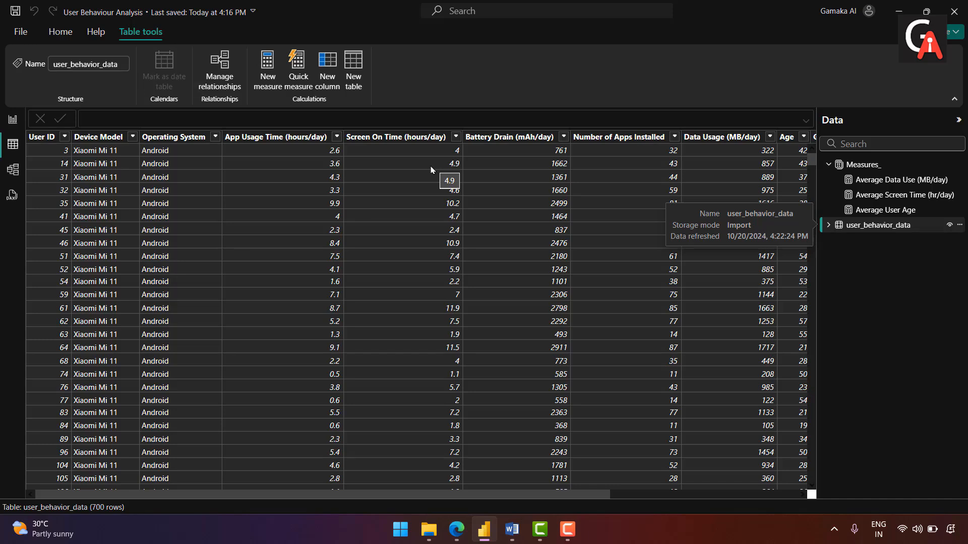
left_click(354, 90)
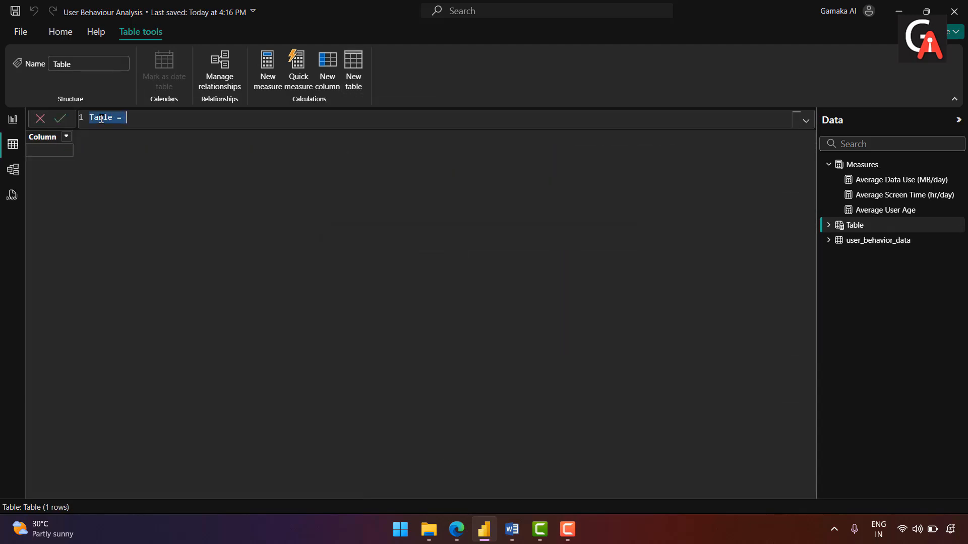
scroll(101, 118, "up", 4, "ctrl")
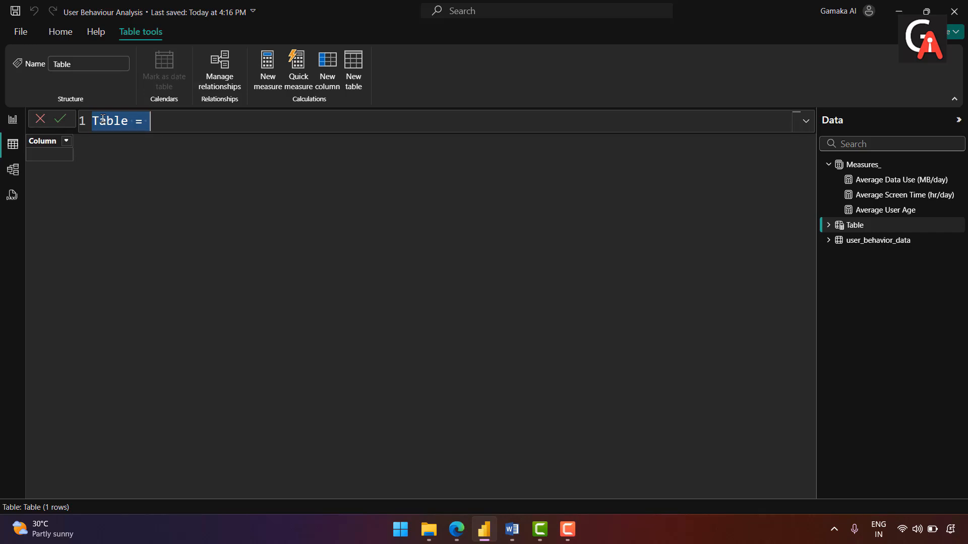
scroll(102, 118, "up", 3, "ctrl")
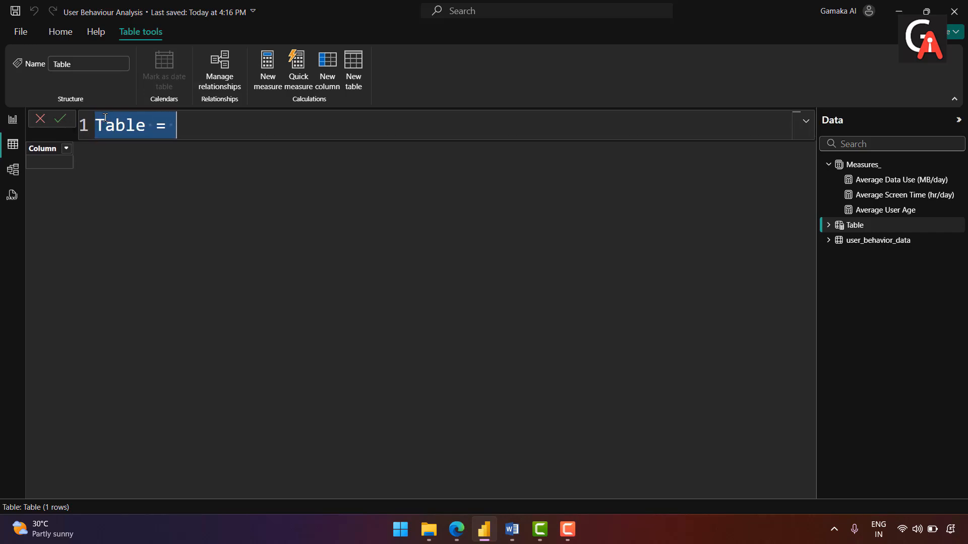
left_click(40, 121)
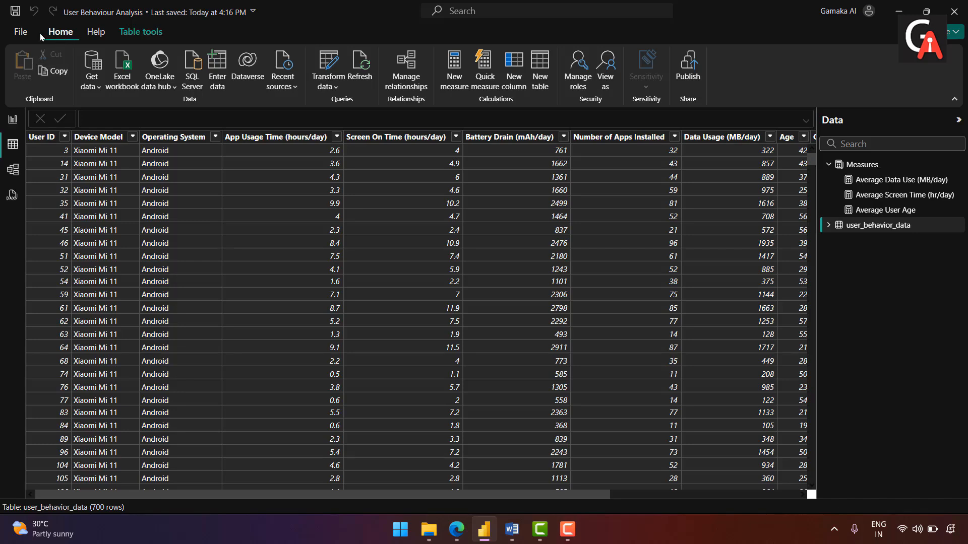
left_click(20, 32)
left_click(21, 37)
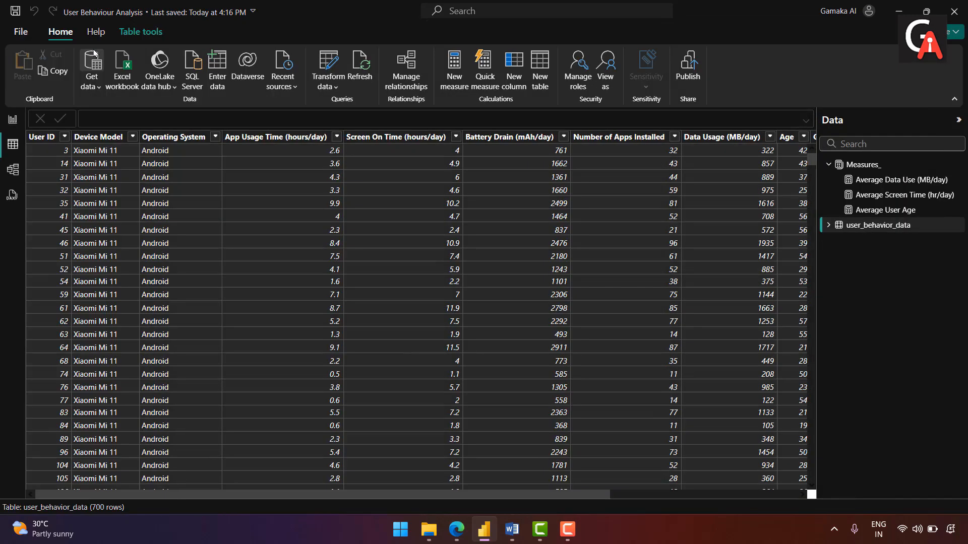
left_click(13, 121)
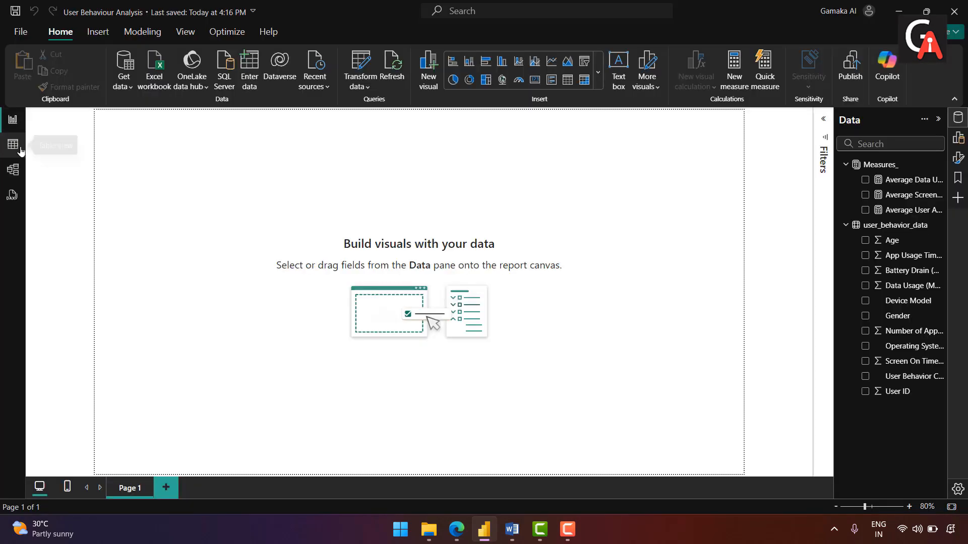
left_click(13, 144)
- Add a calculated column to user_behavior_data and name it % Time on App in its formula
left_click(718, 137)
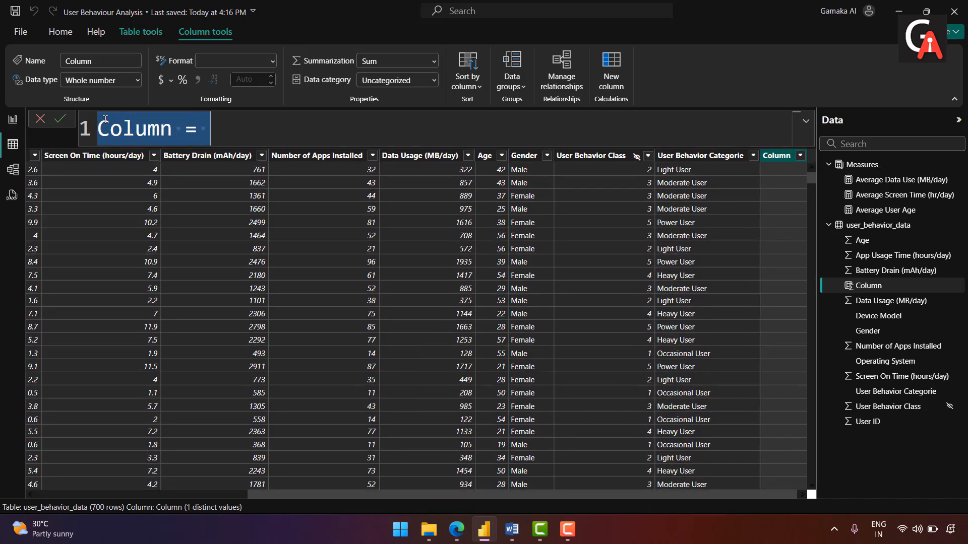
double_click(157, 126)
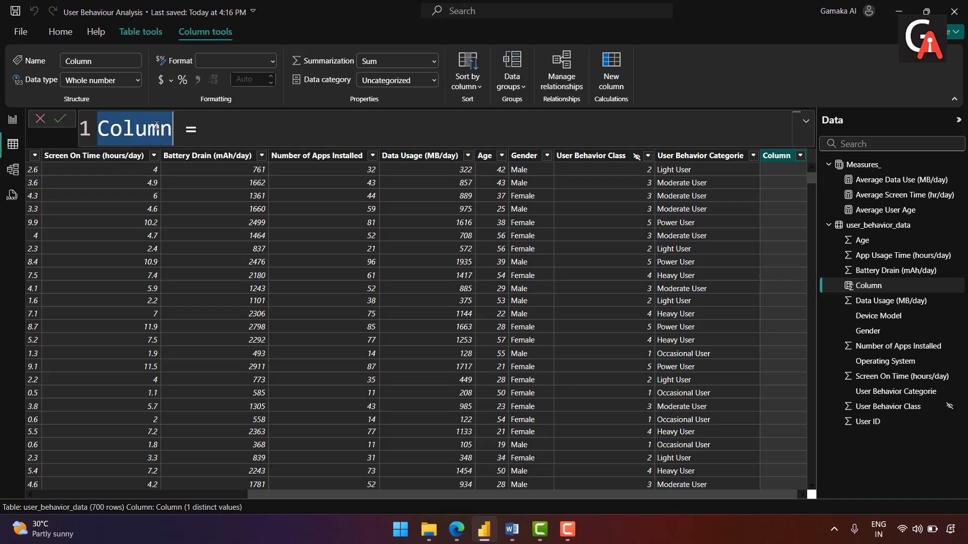
type("% Time")
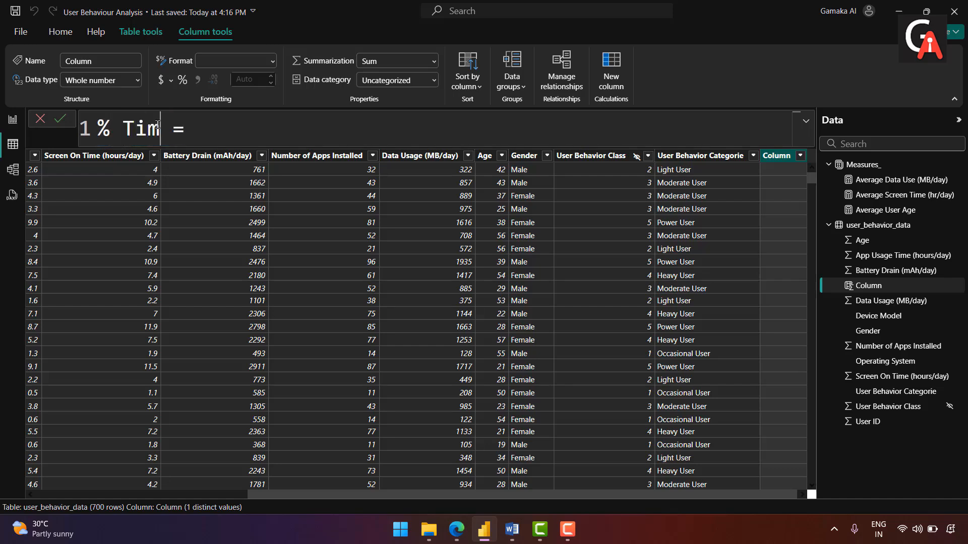
type(" on a")
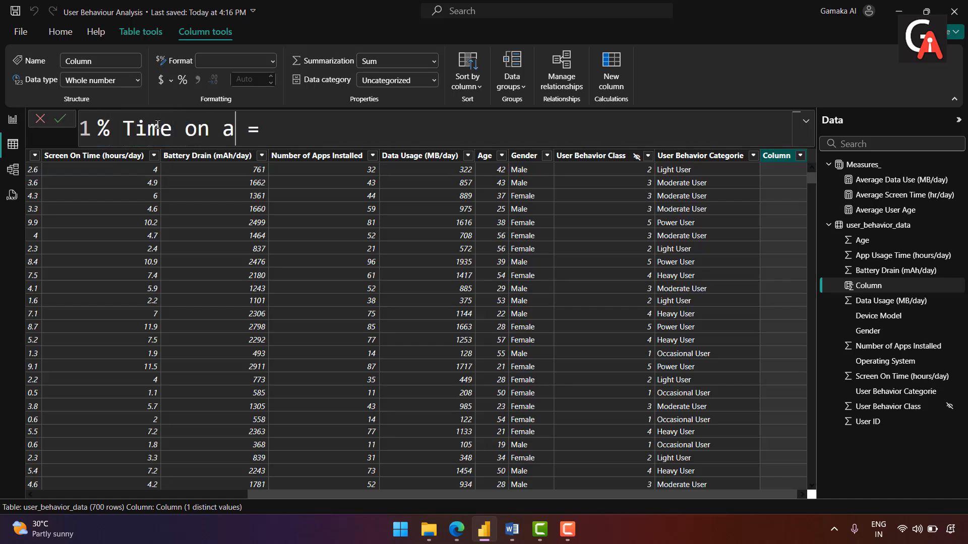
key("BackSpace")
type("App")
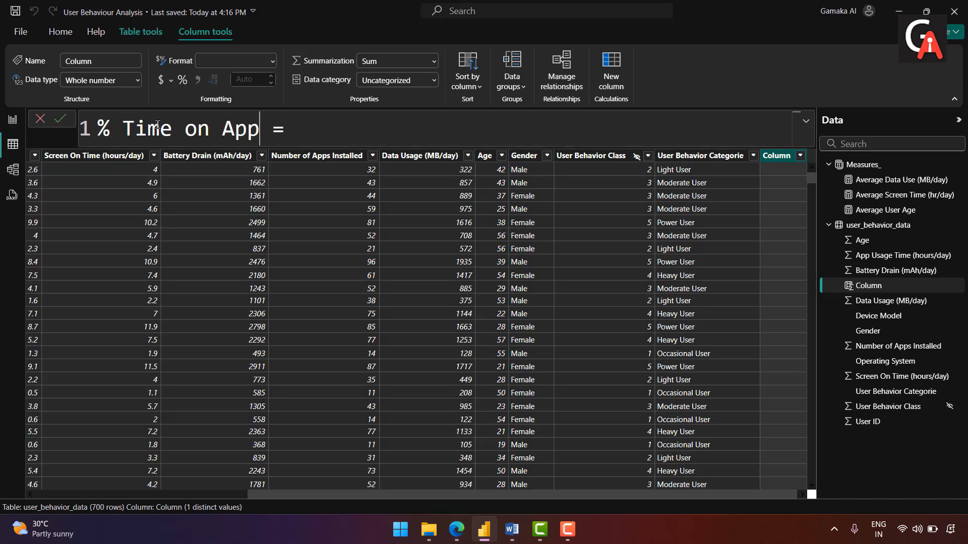
- Start the % Time on App formula with DIVIDE, using user_behavior_data[App Usage Time (hours/day)] as the numerator on its own line
key("End")
type("div")
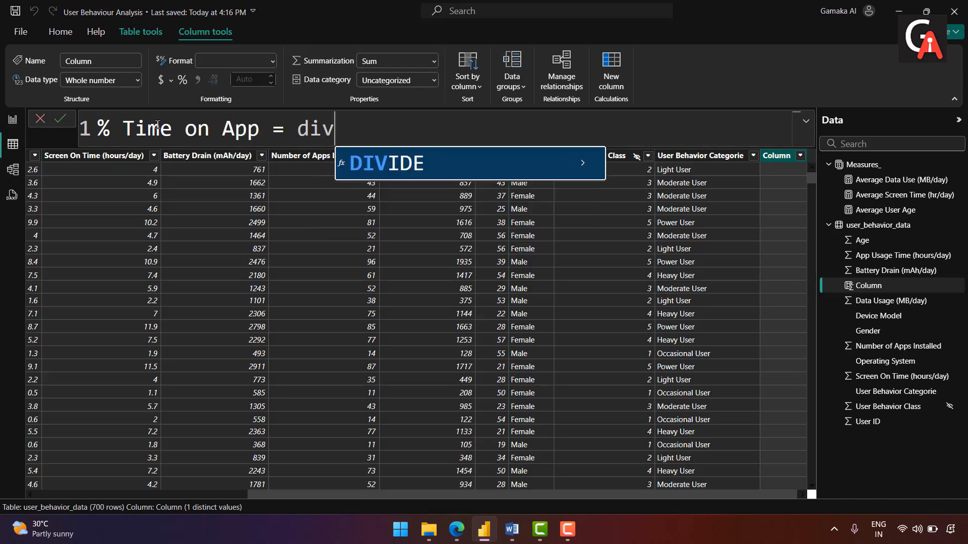
key("Tab")
key("shift+Return")
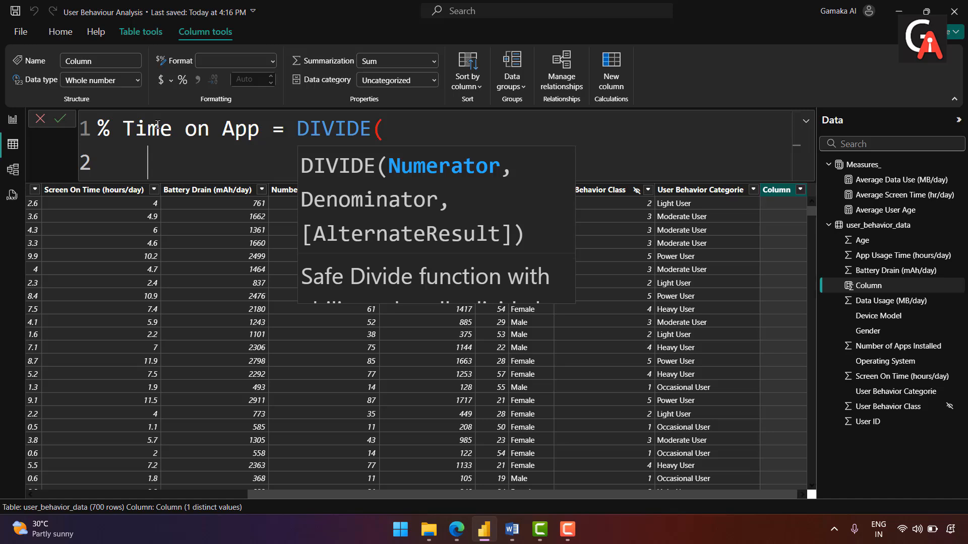
type("app")
key("Down")
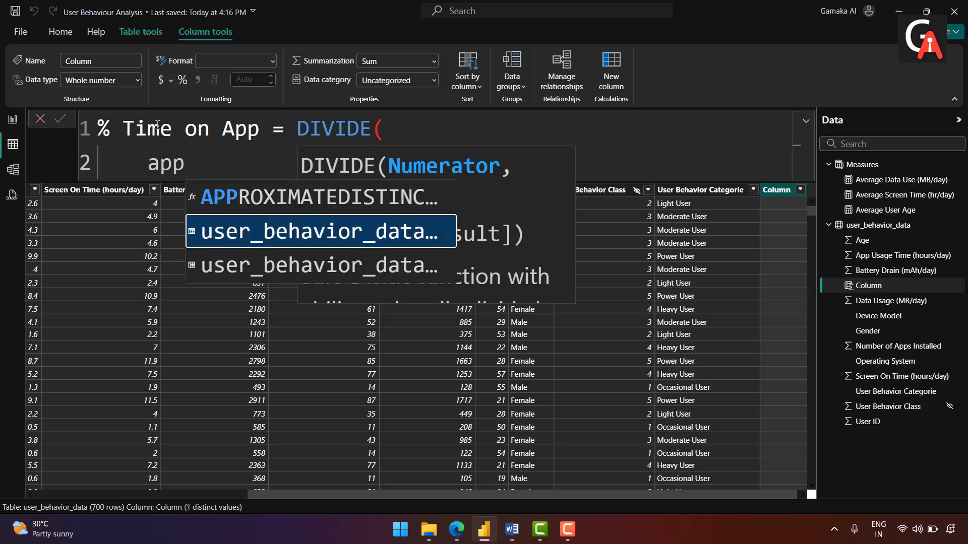
key("Escape")
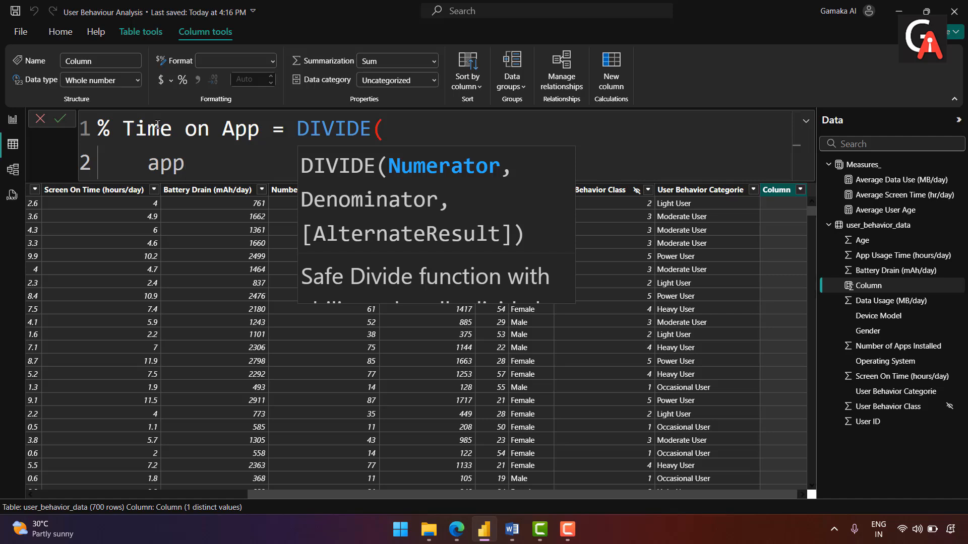
type("us")
key("Tab")
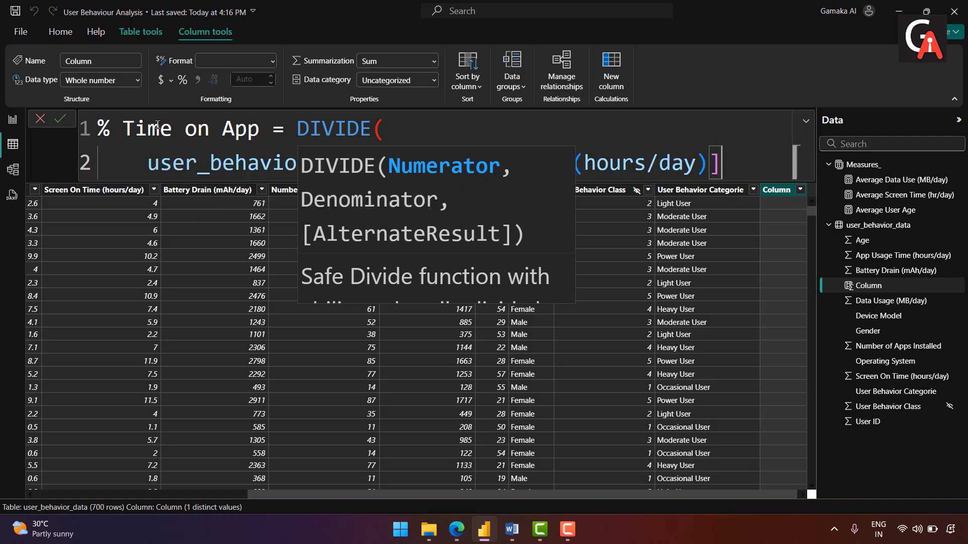
type(",")
key("Escape")
key("shift+Return")
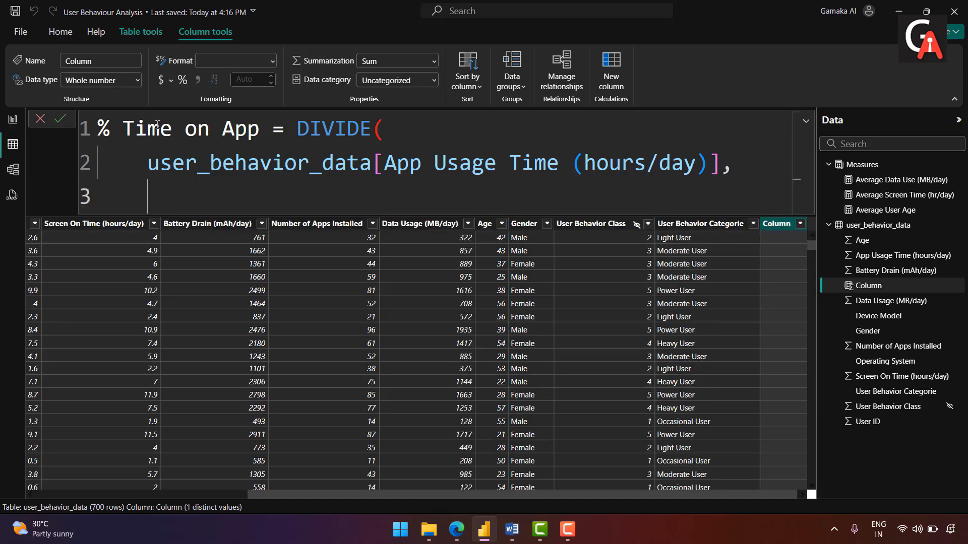
- Enter user_behavior_data[Screen On Time (hours/day)] as the DIVIDE denominator on the third line of the formula
type("b")
key("BackSpace")
type("scr")
key("Tab")
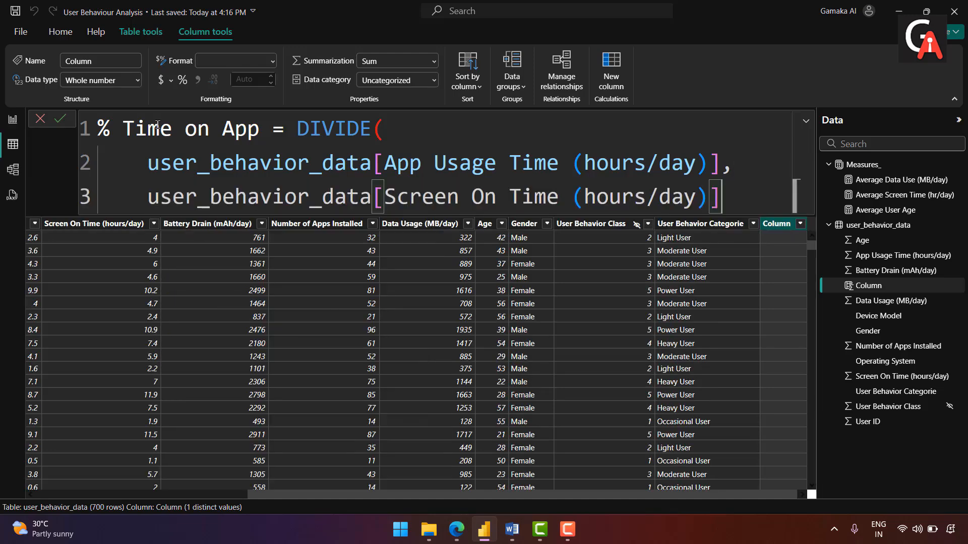
type(",")
key("shift+Return")
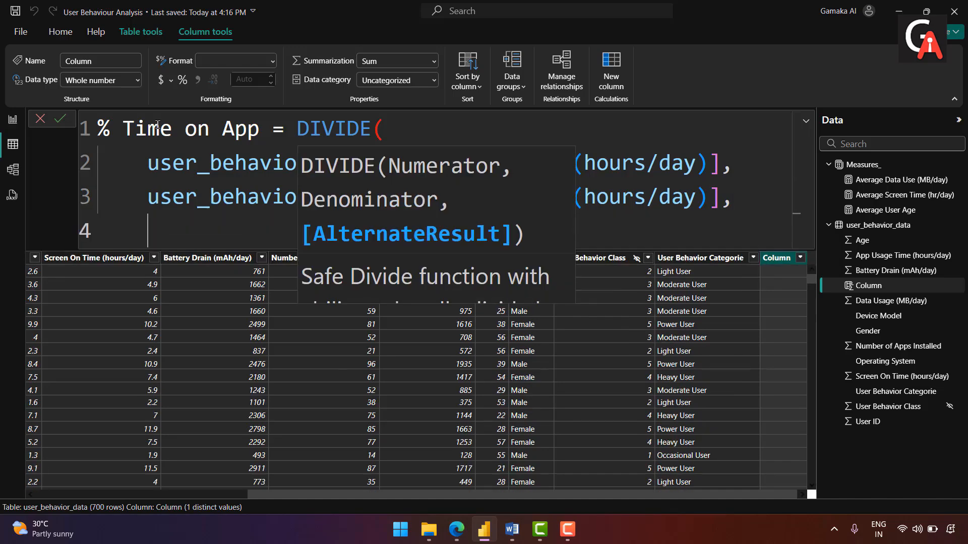
- Complete the DIVIDE formula with BLANK() as the alternate result, and format % Time on App as a percentage with 1 decimal place
type("bal")
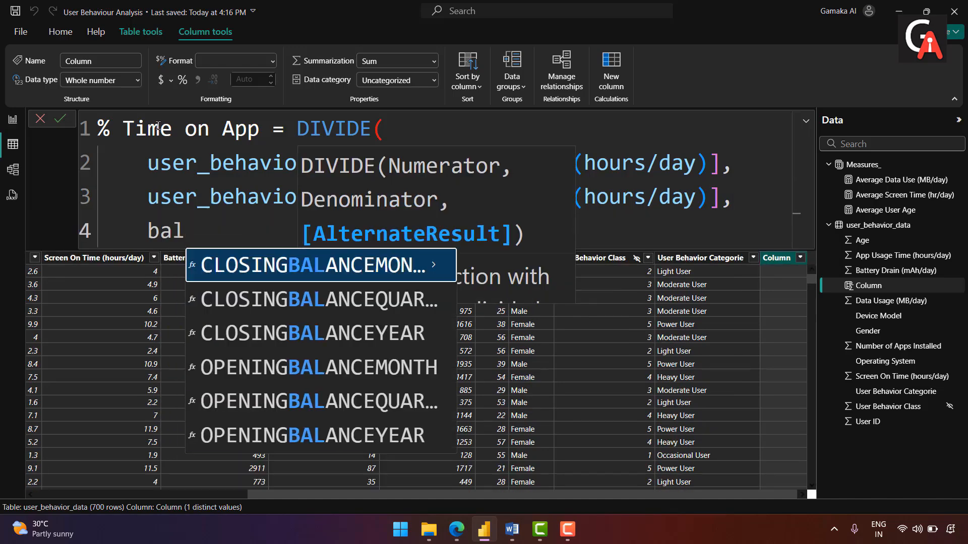
key("BackSpace")
key("BackSpace")
type("la")
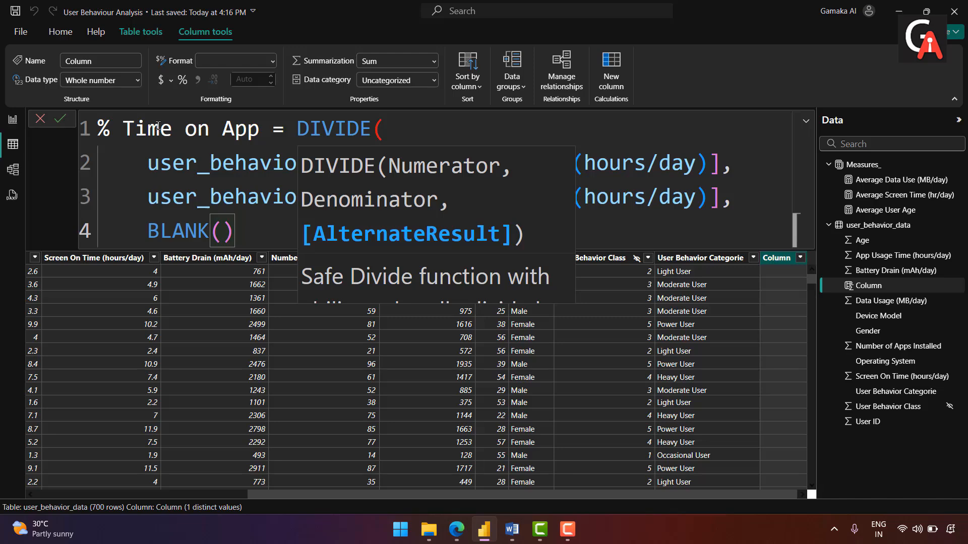
key("shift+Return")
type(")")
key("Return")
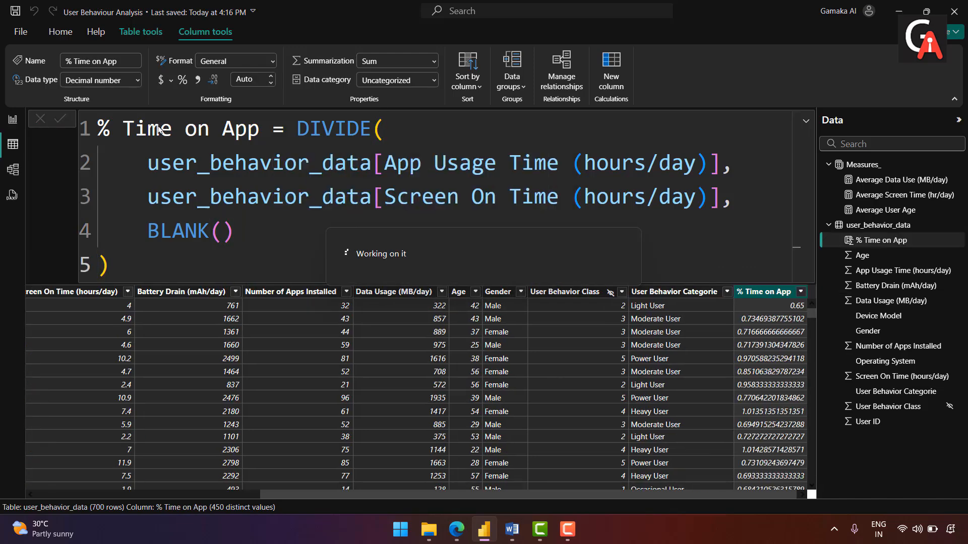
left_click(185, 79)
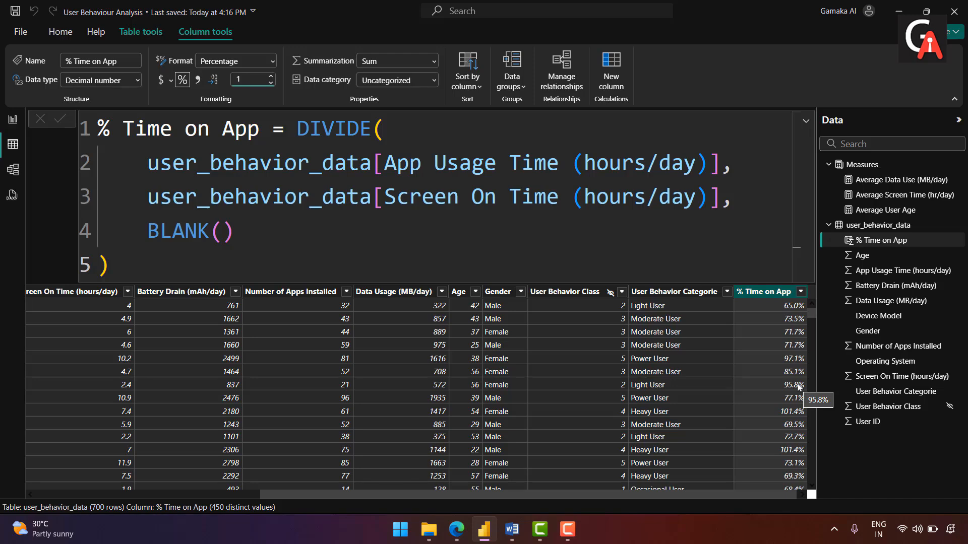
- Insert a rectangle shape with both top corners rounded on Page 1 of the report
scroll(765, 353, "down", 20)
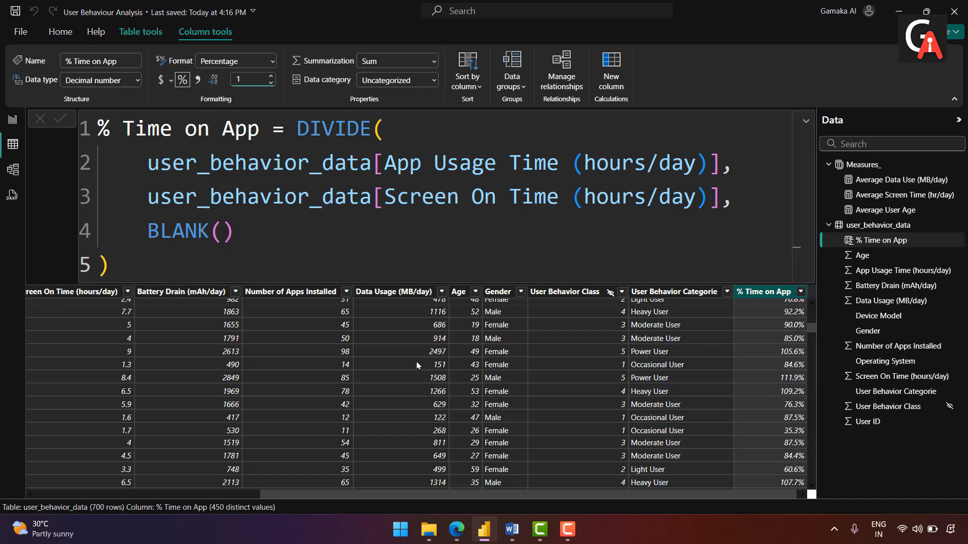
left_click(13, 120)
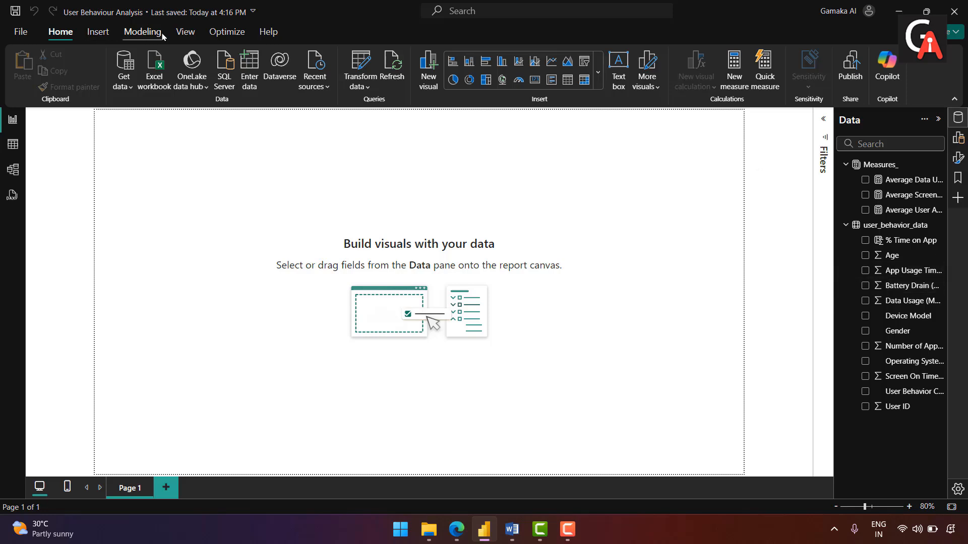
left_click(98, 32)
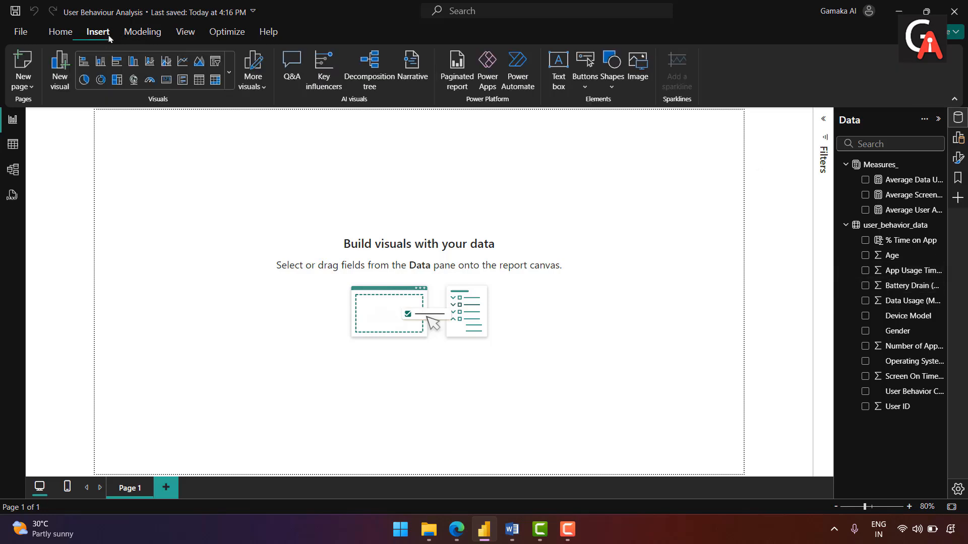
left_click(611, 76)
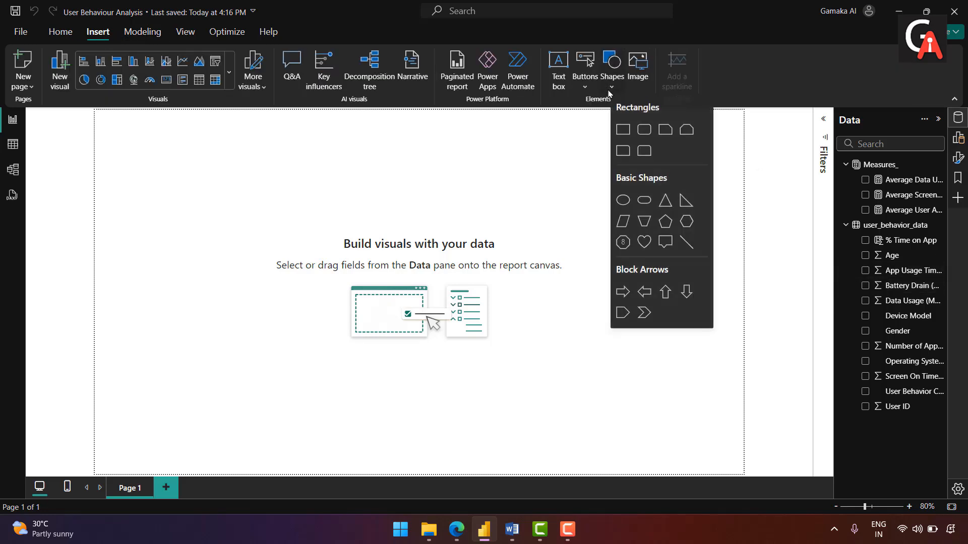
left_click(644, 150)
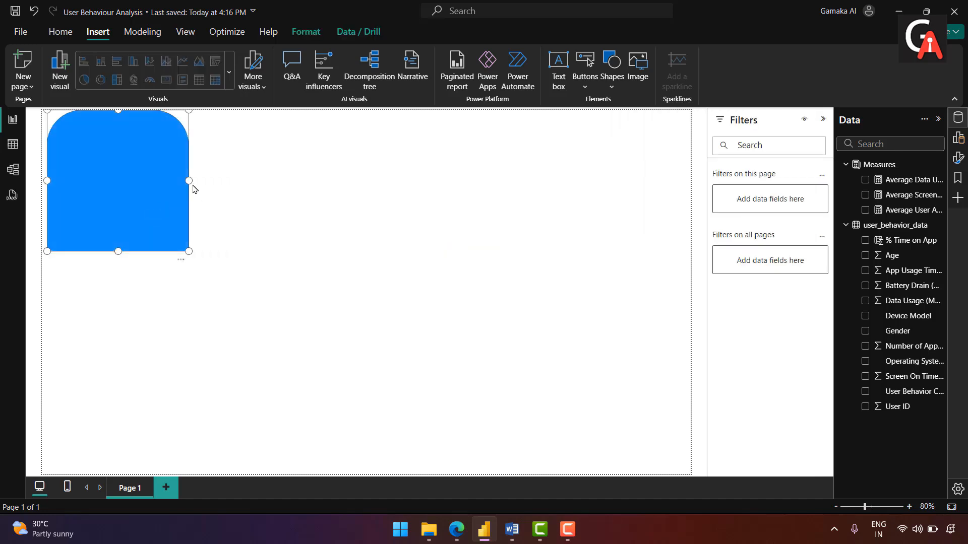
- Set the rounded shape's height to 710 in its size and position settings
left_click(960, 160)
left_click(848, 197)
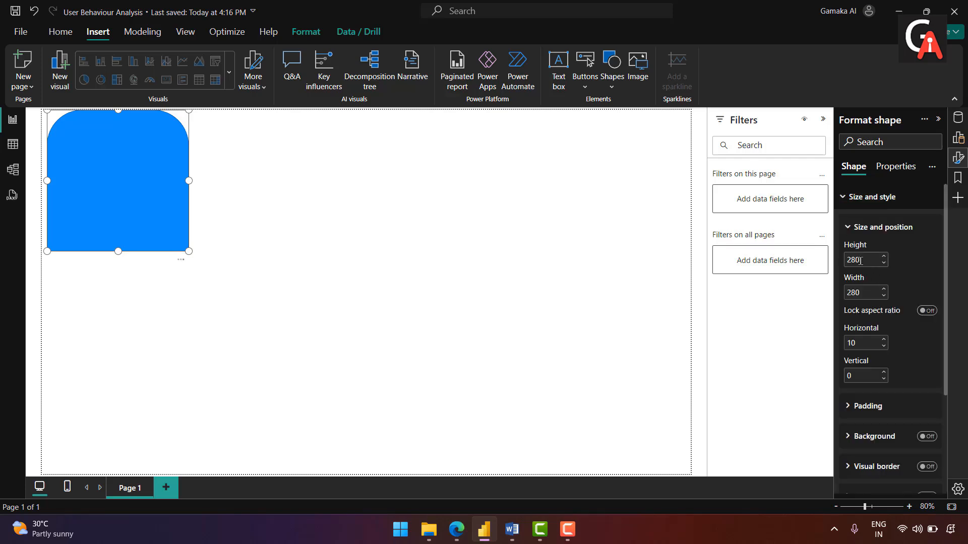
double_click(860, 260)
type("720")
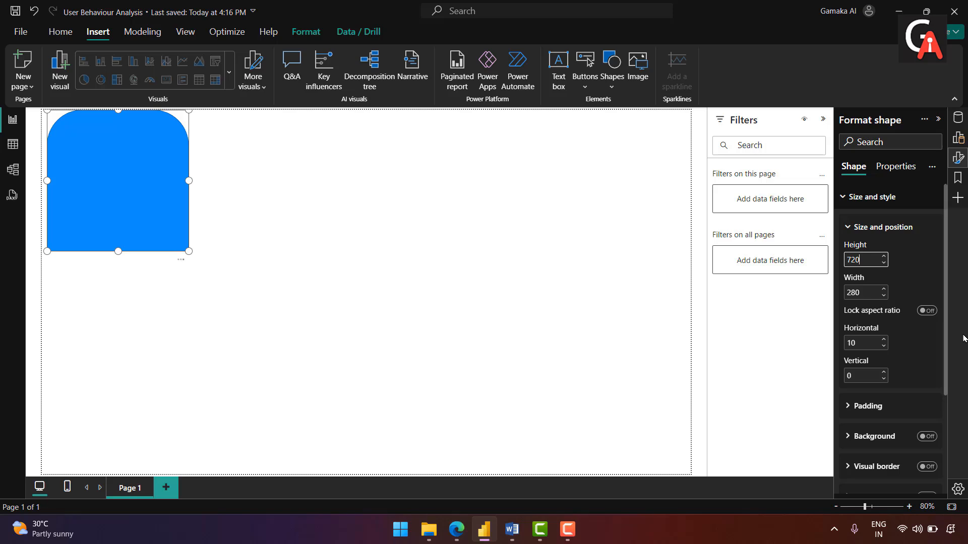
key("Return")
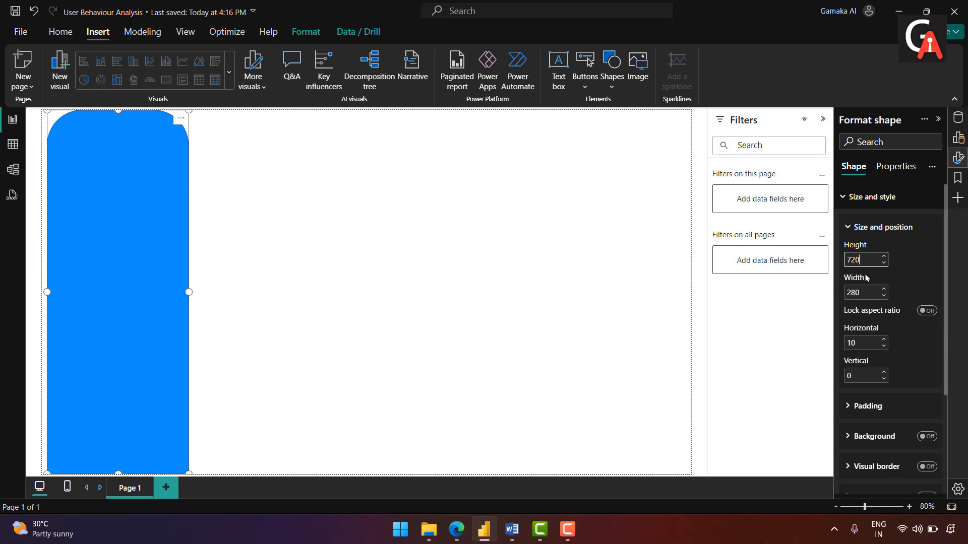
key("BackSpace")
type("10")
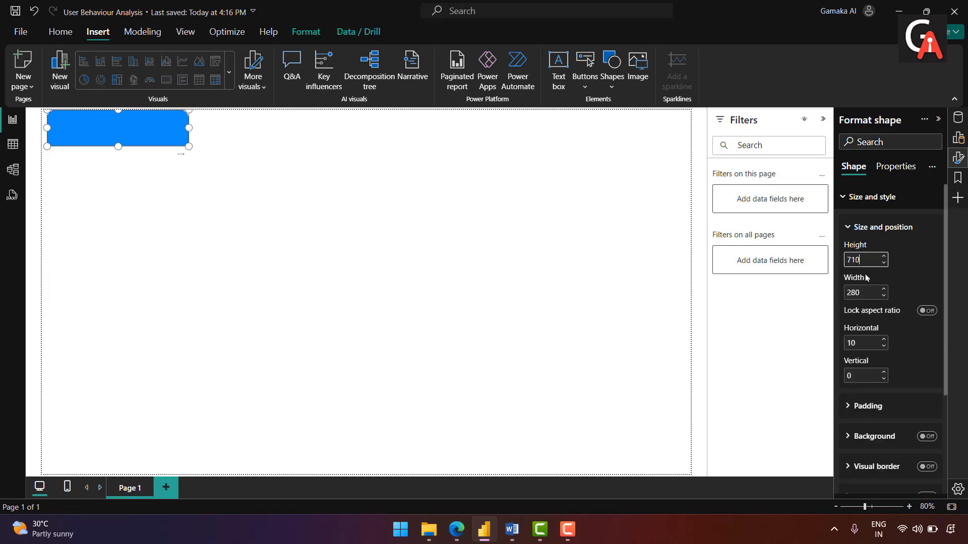
key("Return")
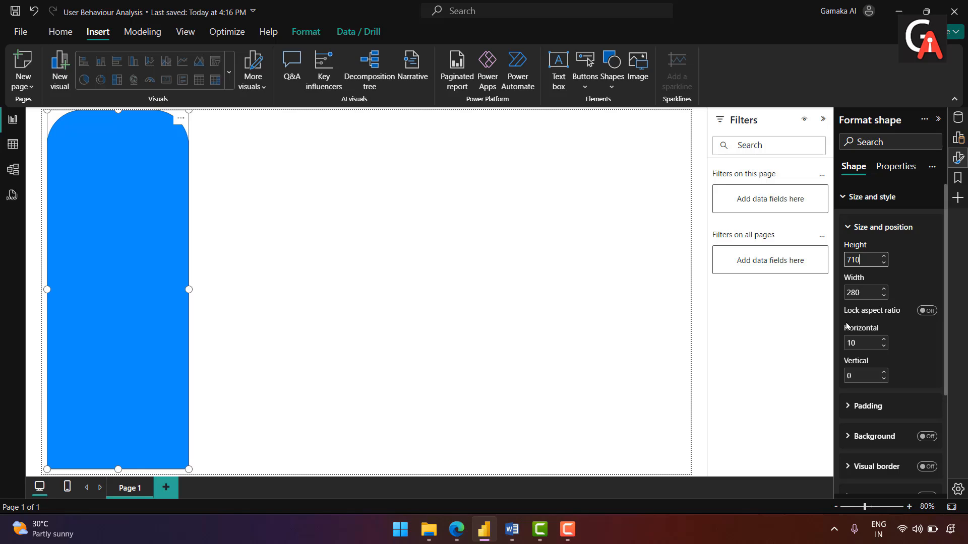
- Set the rounded shape's width to 100 so it forms a narrow vertical bar
double_click(854, 294)
type("20")
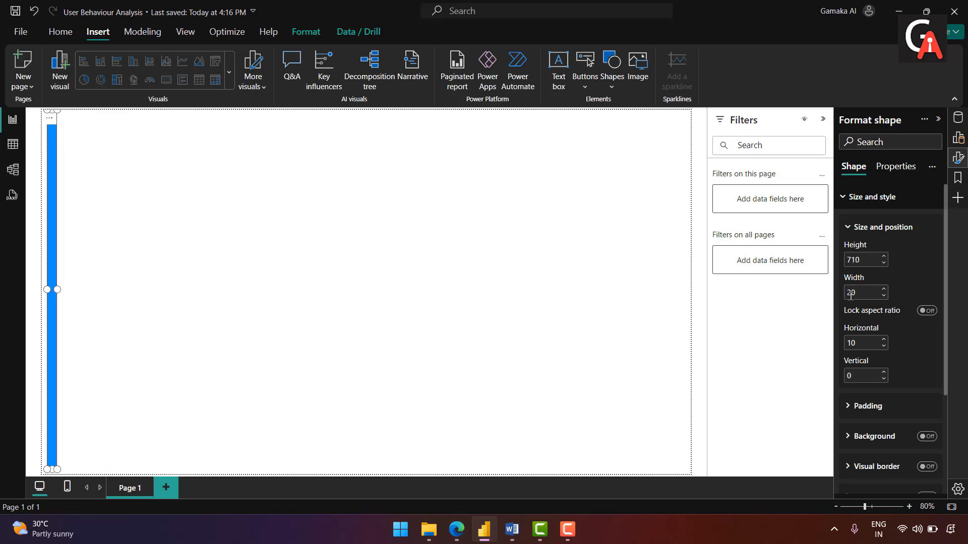
key("BackSpace")
key("BackSpace")
type("50")
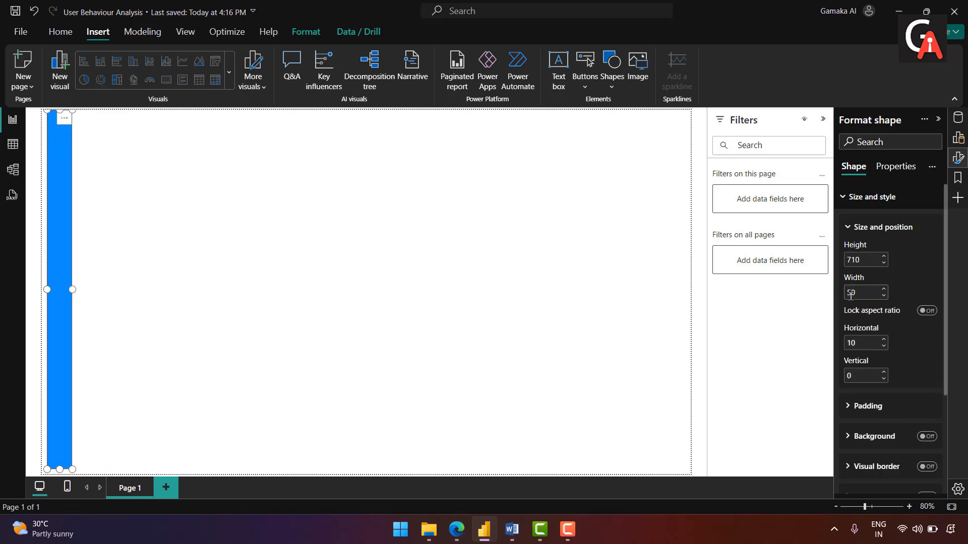
double_click(857, 291)
type("100")
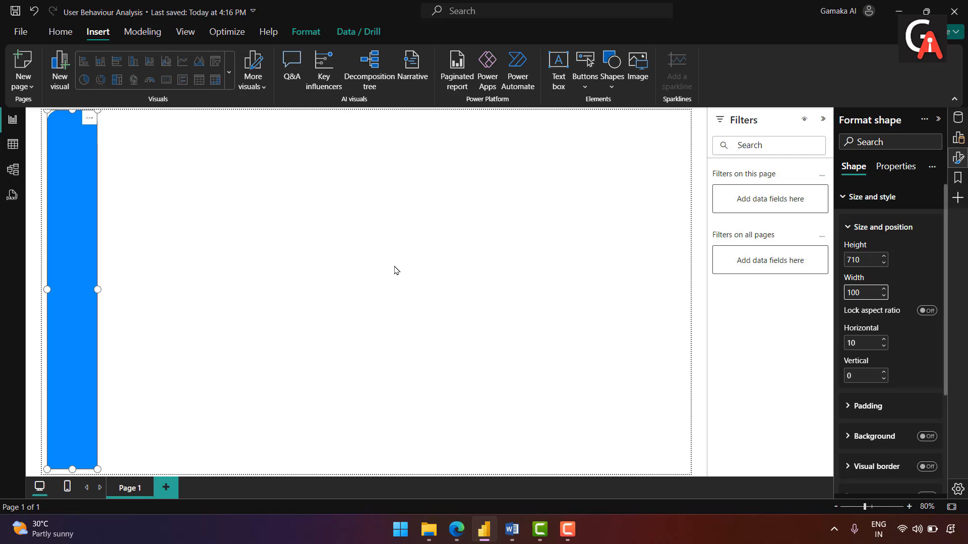
- Set the shape's padding to 5 px on all four sides and move it against the page's left edge
left_click(852, 226)
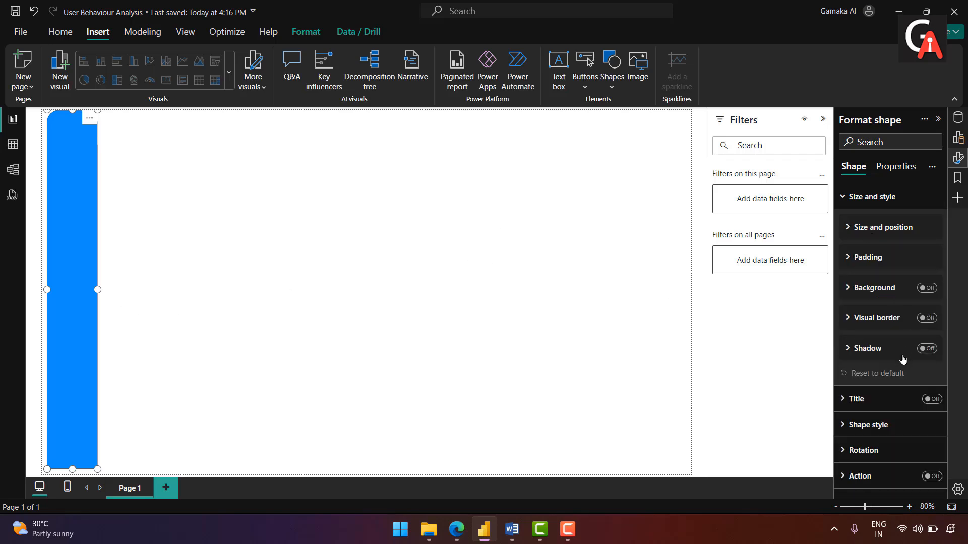
left_click(854, 257)
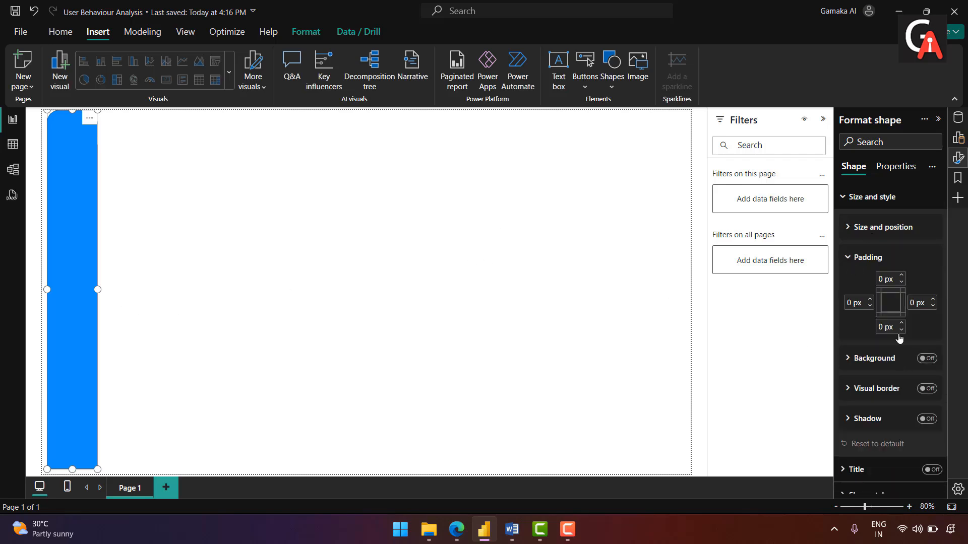
left_click(885, 278)
type("5")
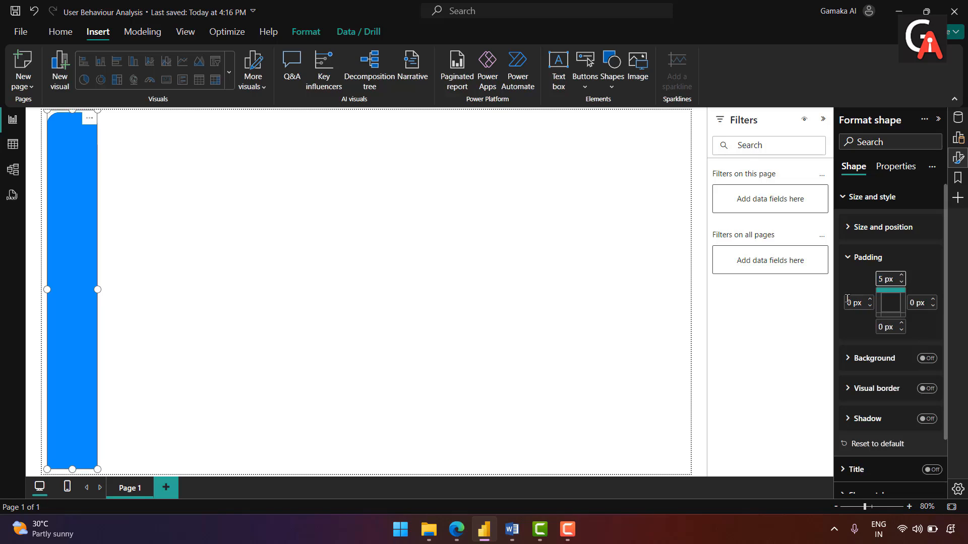
left_click(848, 301)
type("5")
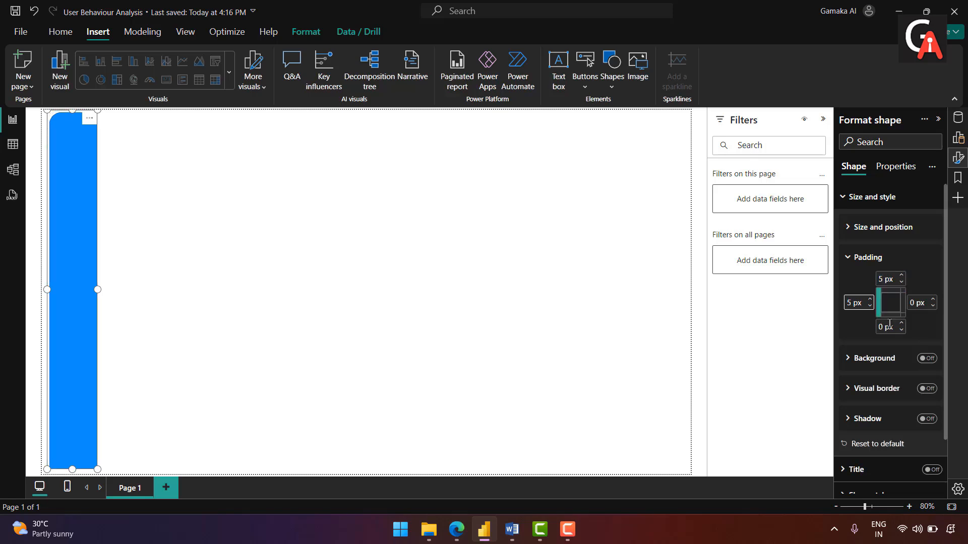
left_click(882, 327)
type("5")
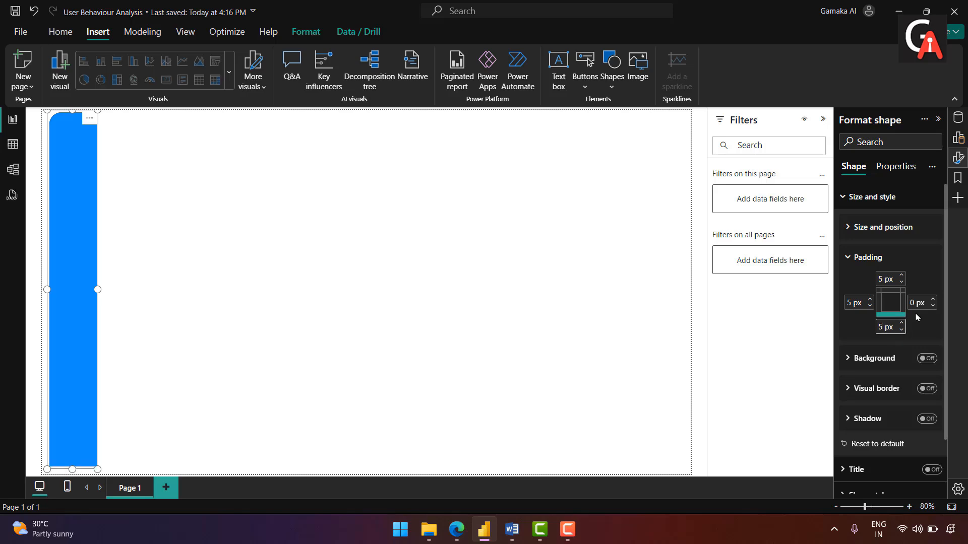
left_click(910, 306)
type("5")
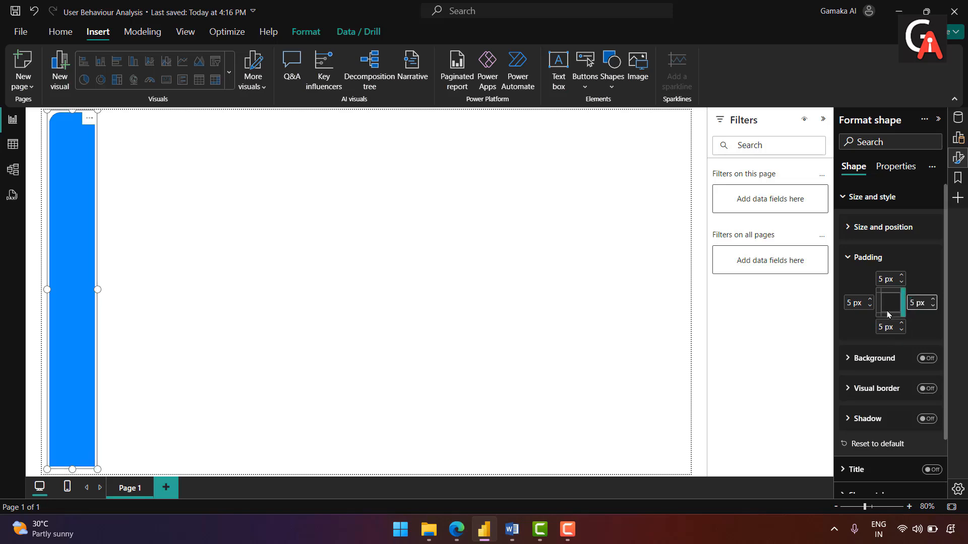
left_click(847, 339)
left_click_drag(81, 264, 71, 269)
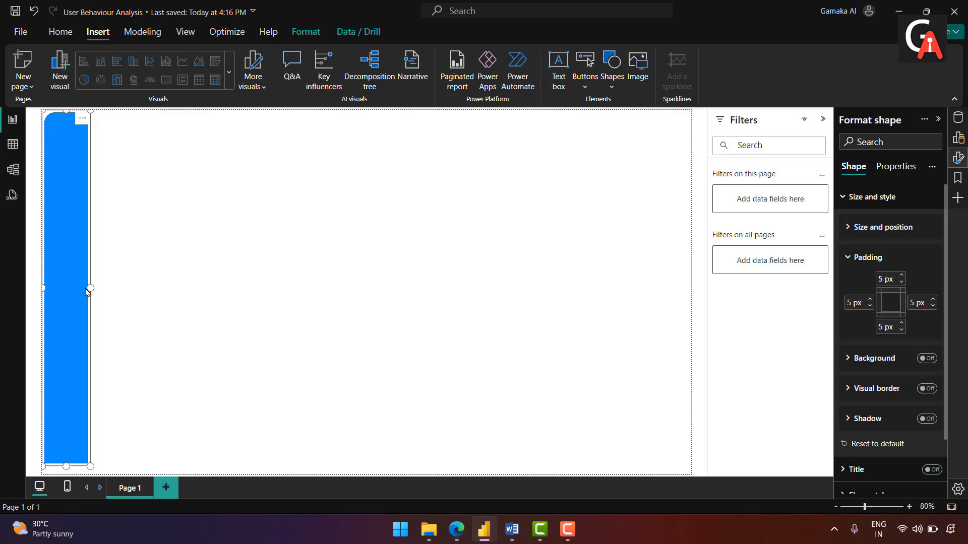
- Reduce the rounded top corners of the vertical bar to 10 % in its shape style
left_click(861, 259)
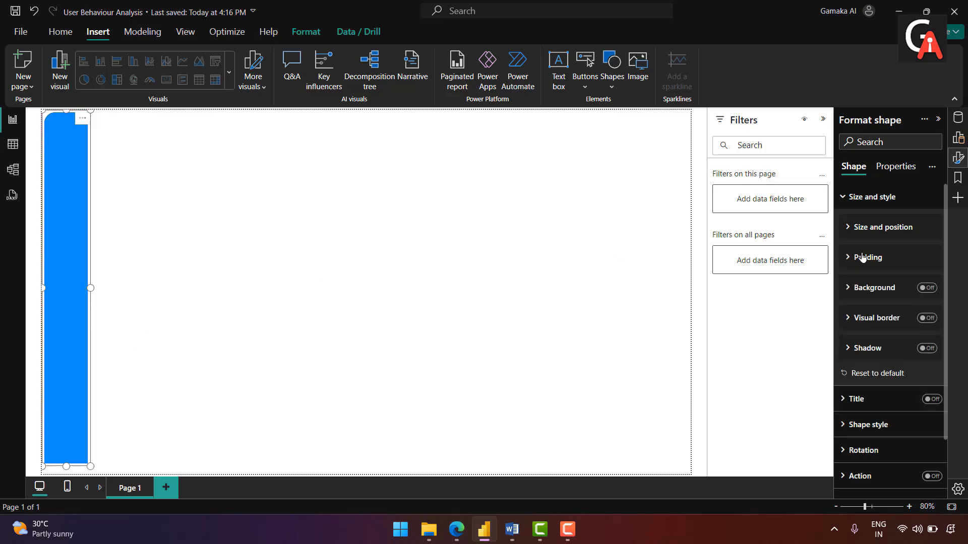
left_click(863, 207)
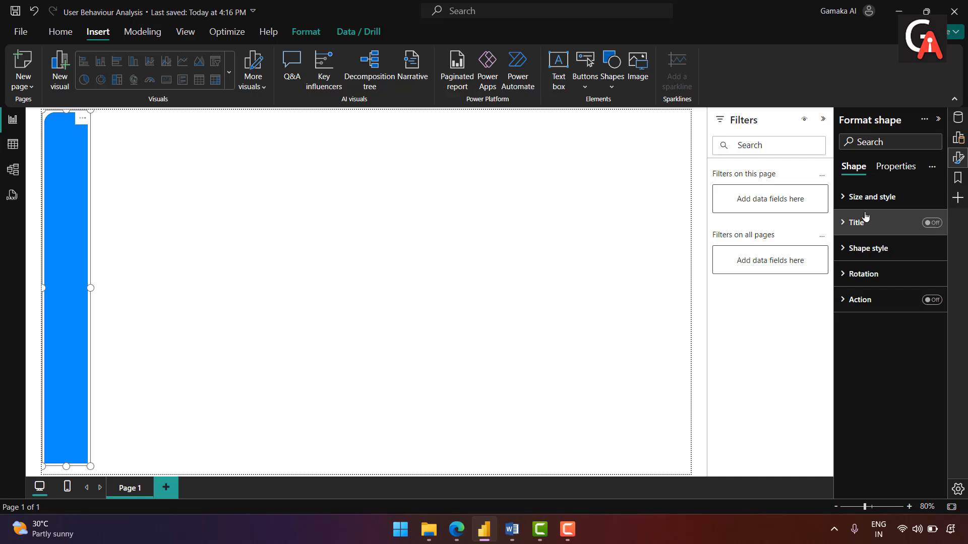
left_click(865, 218)
left_click(865, 222)
left_click(850, 252)
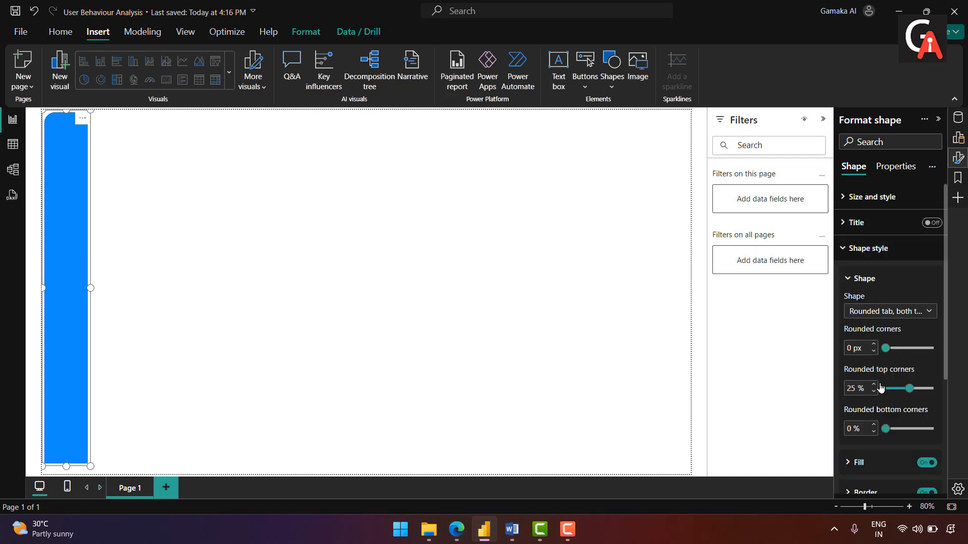
double_click(851, 388)
type("10")
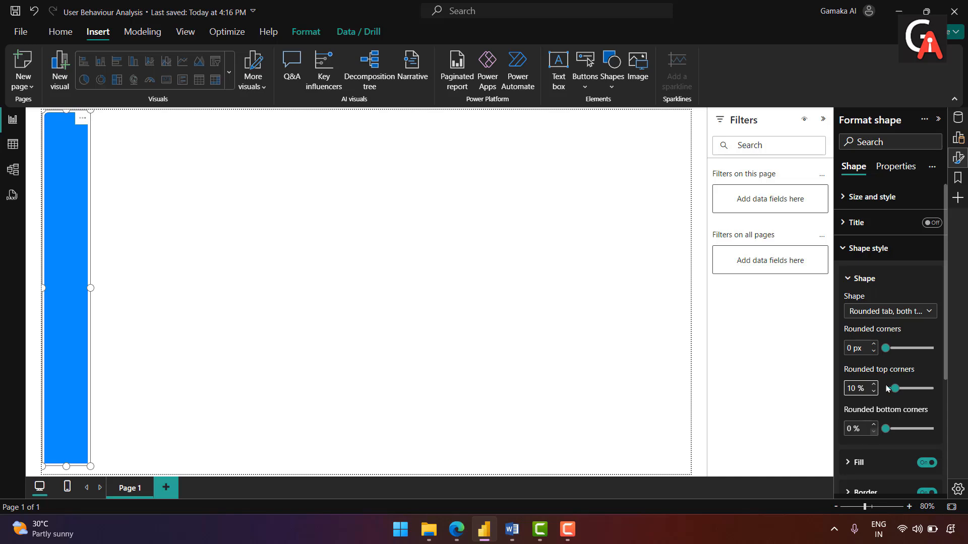
left_click(856, 282)
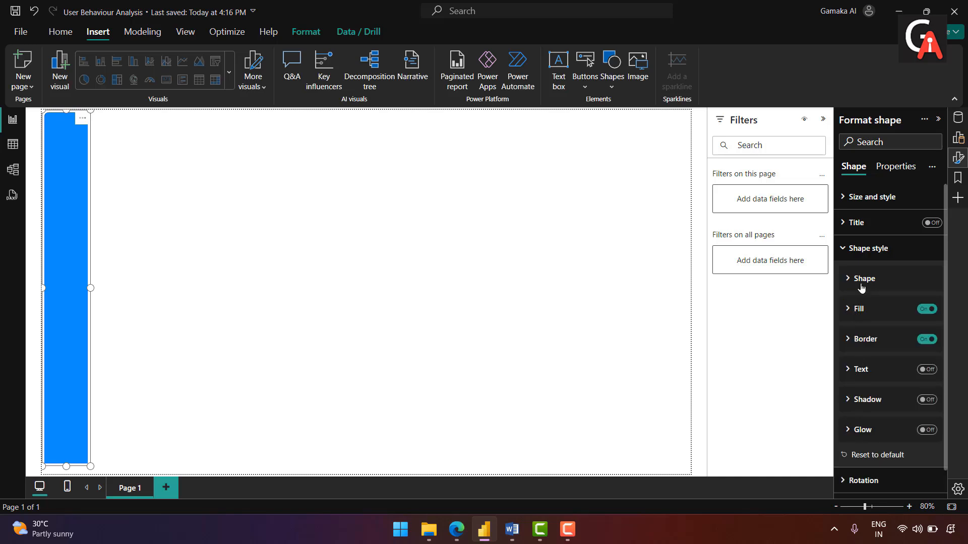
left_click(849, 251)
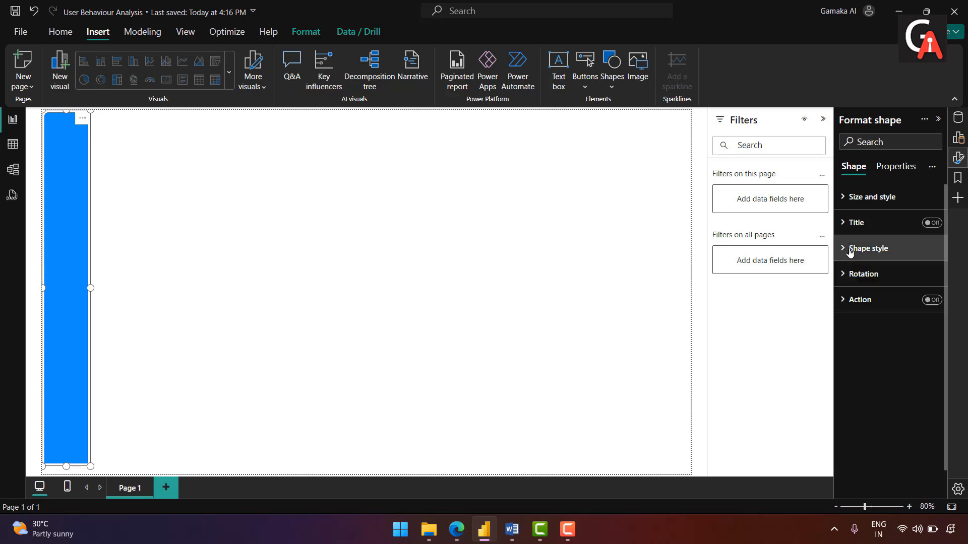
- Rotate only the shape of the vertical bar by 90° so its rounded corners face the page's interior
left_click(852, 274)
left_click(850, 359)
type("9")
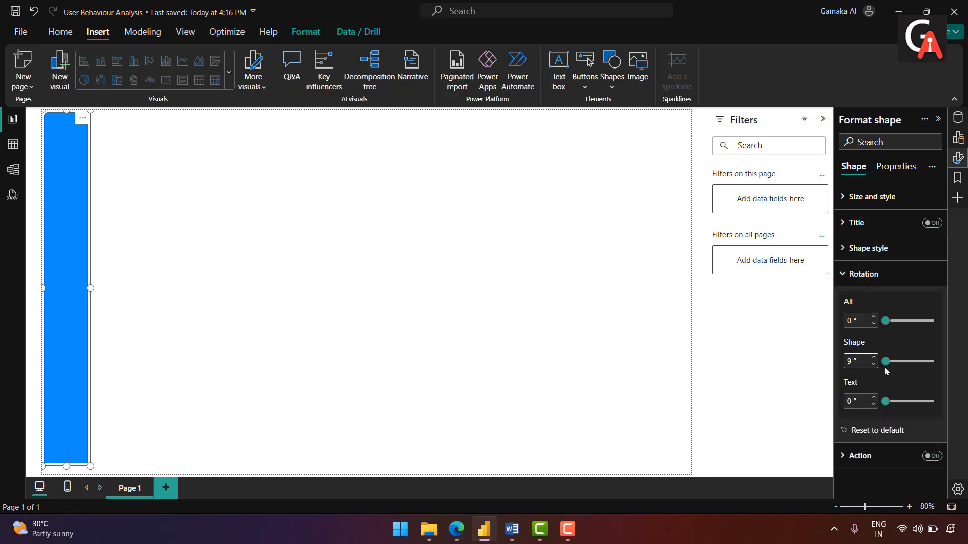
type("0")
left_click(863, 274)
- Turn off the vertical bar's fill and give its border a lighter blue colour with a 2 px width
left_click(868, 248)
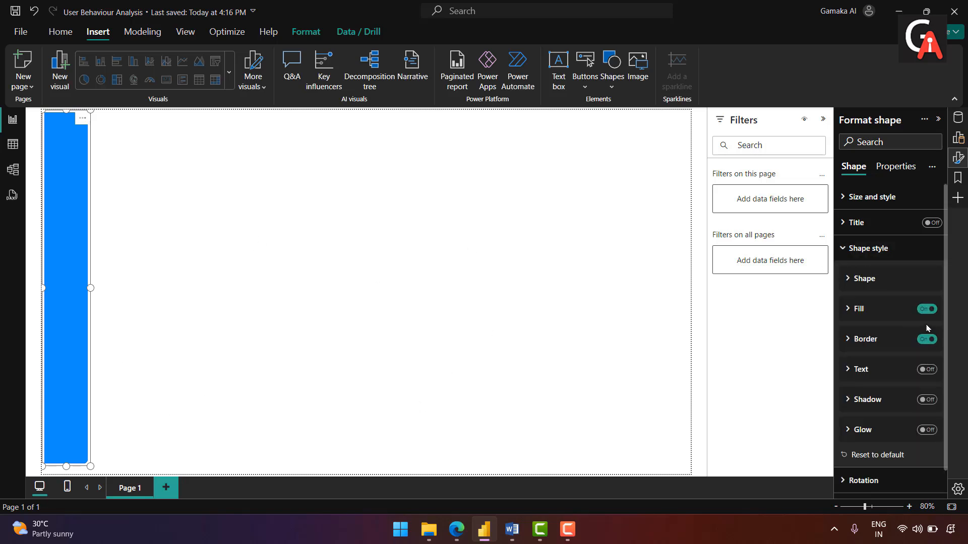
left_click(927, 309)
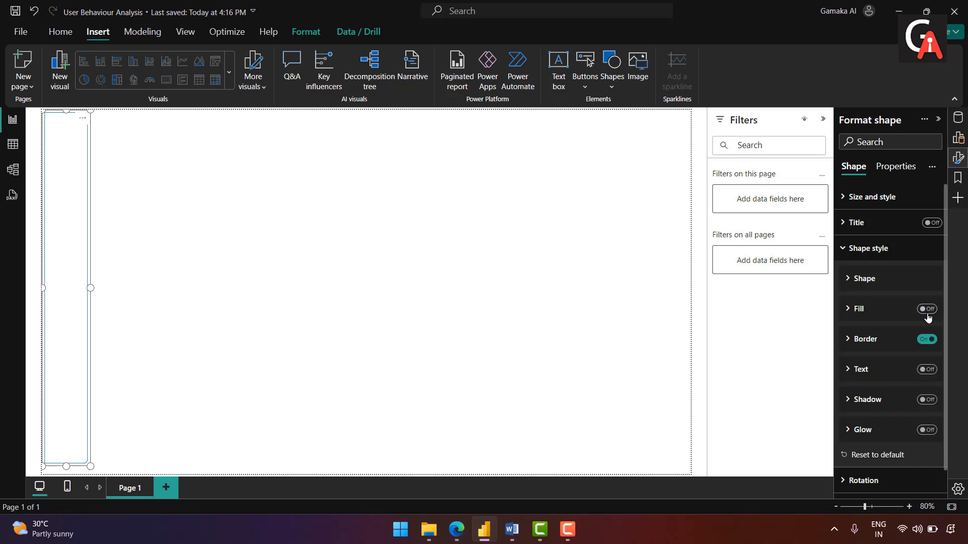
left_click(850, 340)
scroll(875, 359, "down", 3)
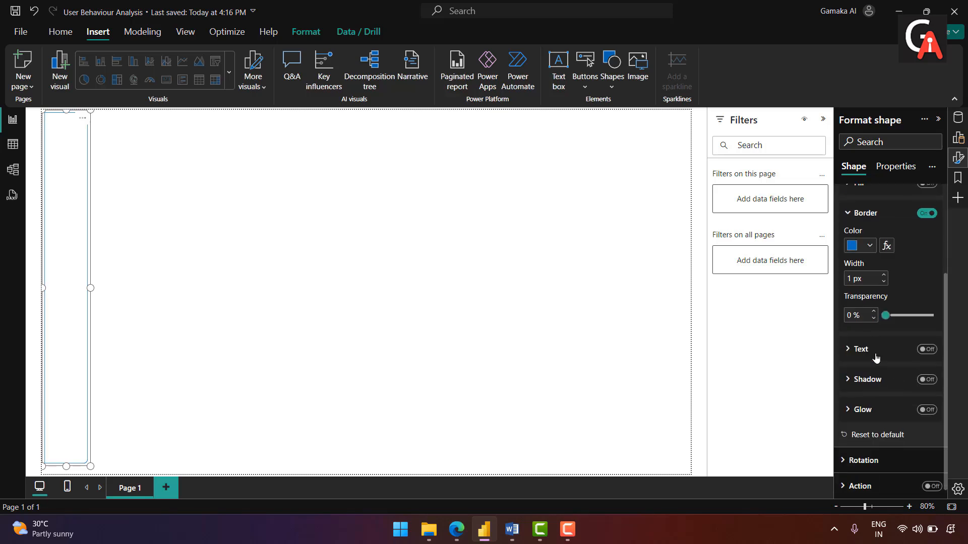
left_click(869, 246)
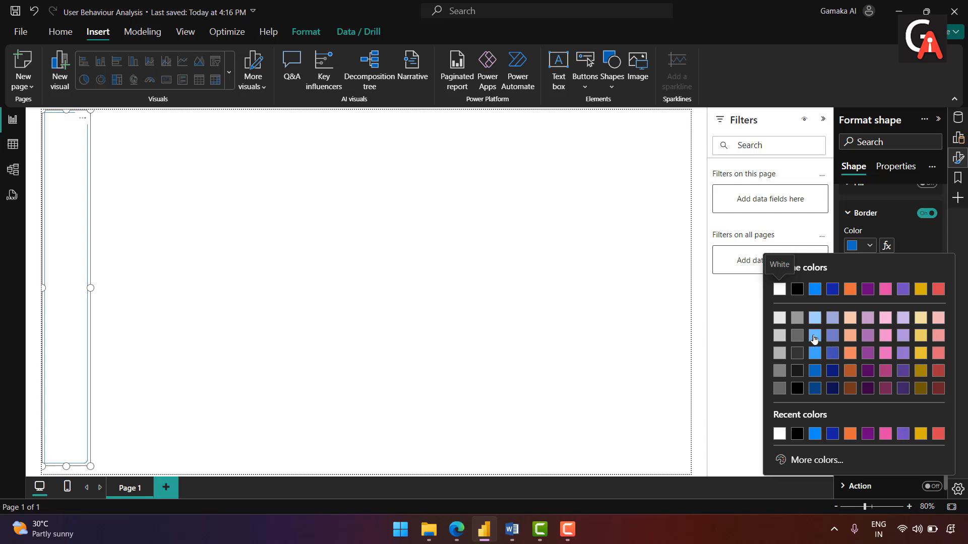
left_click(815, 336)
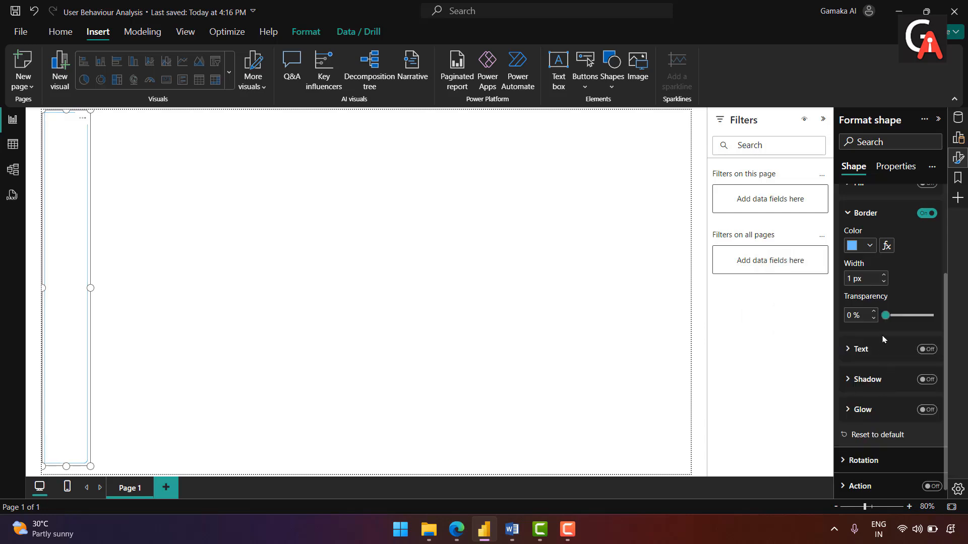
left_click(883, 275)
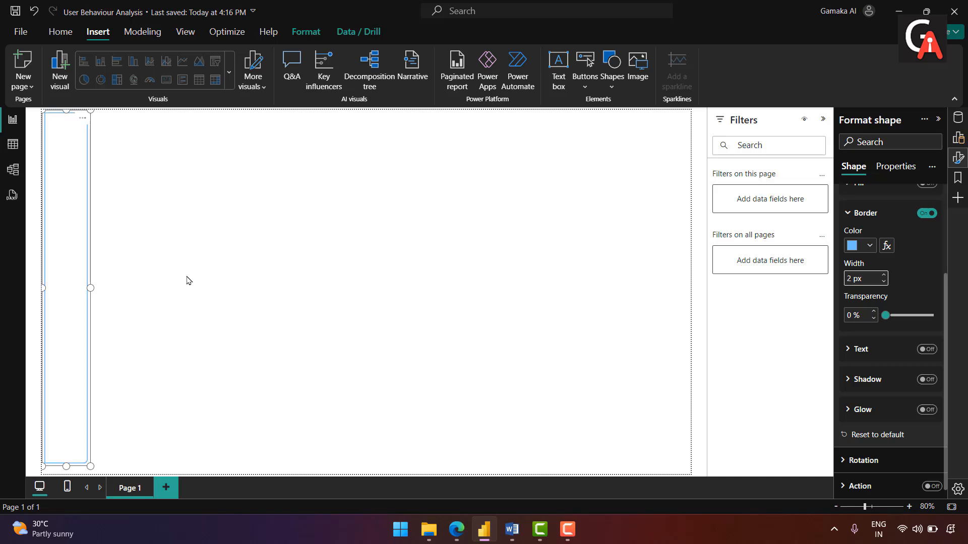
left_click(394, 269)
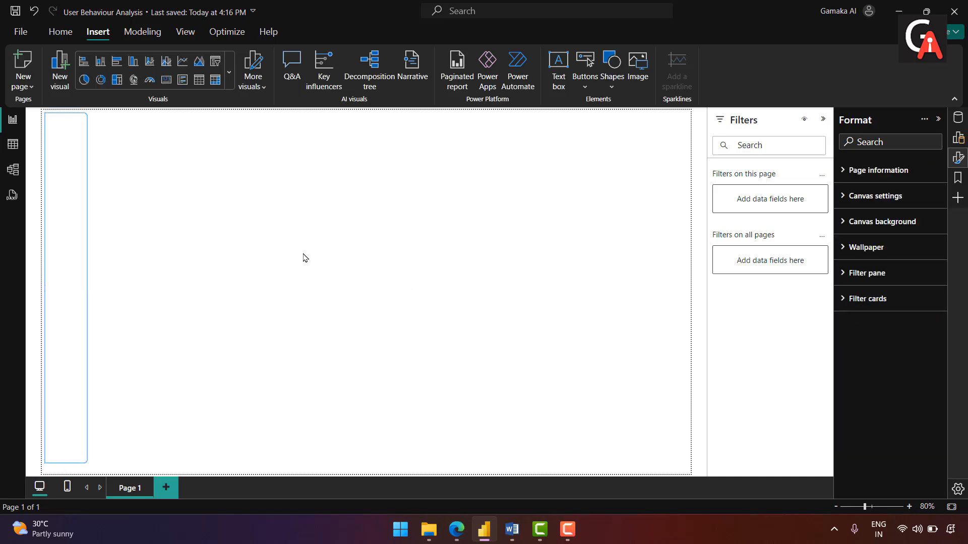
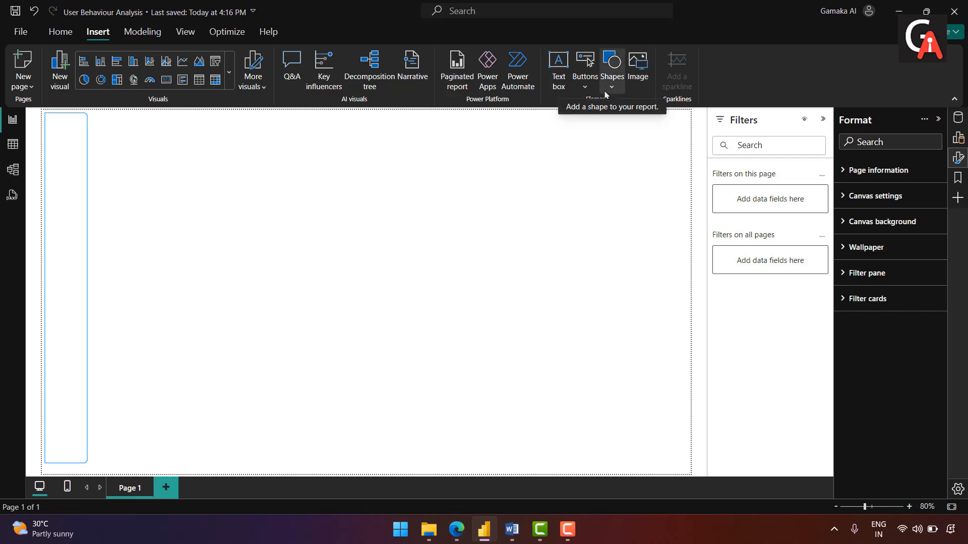
- Insert a rounded rectangle shape on the page and set its height to 150 and width to 300
left_click(611, 68)
left_click(644, 129)
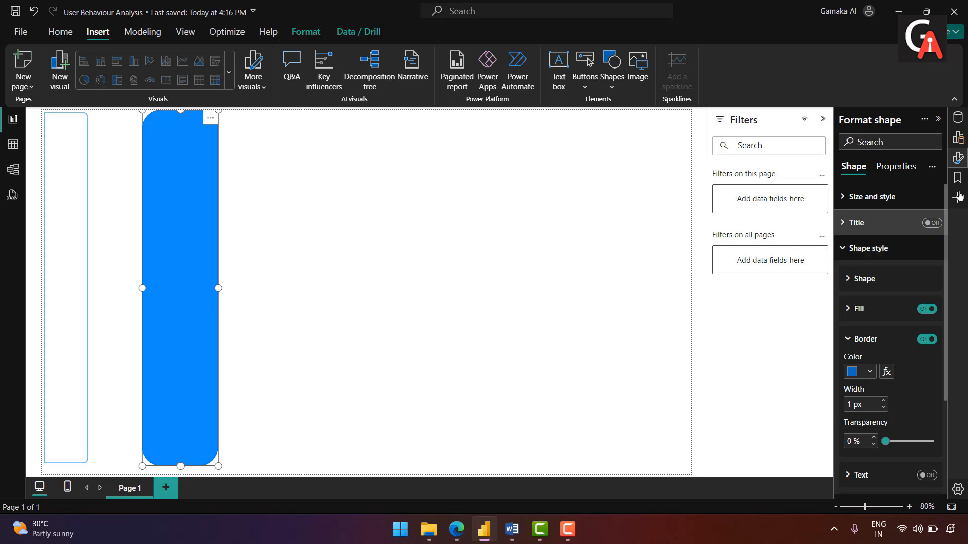
left_click(846, 241)
left_click(857, 196)
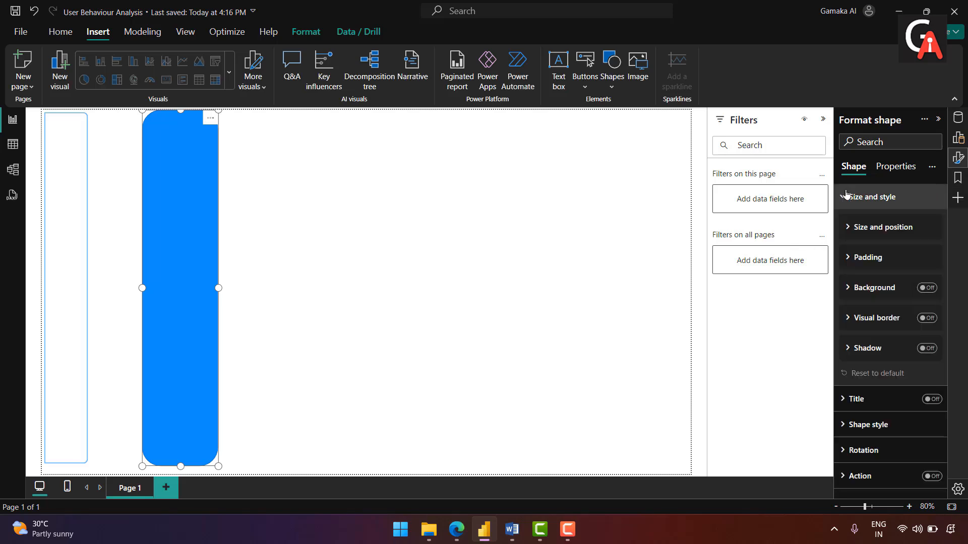
left_click(850, 228)
left_click(861, 263)
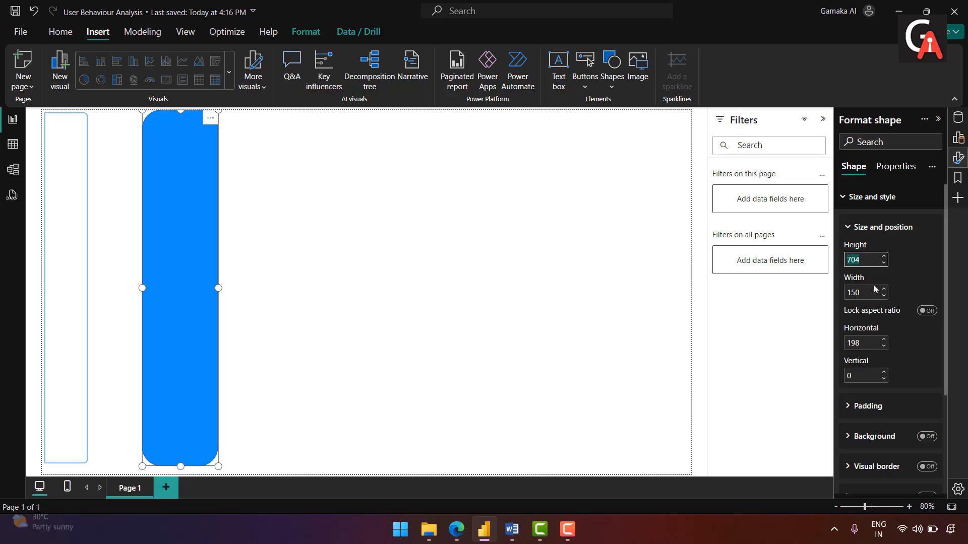
type("150")
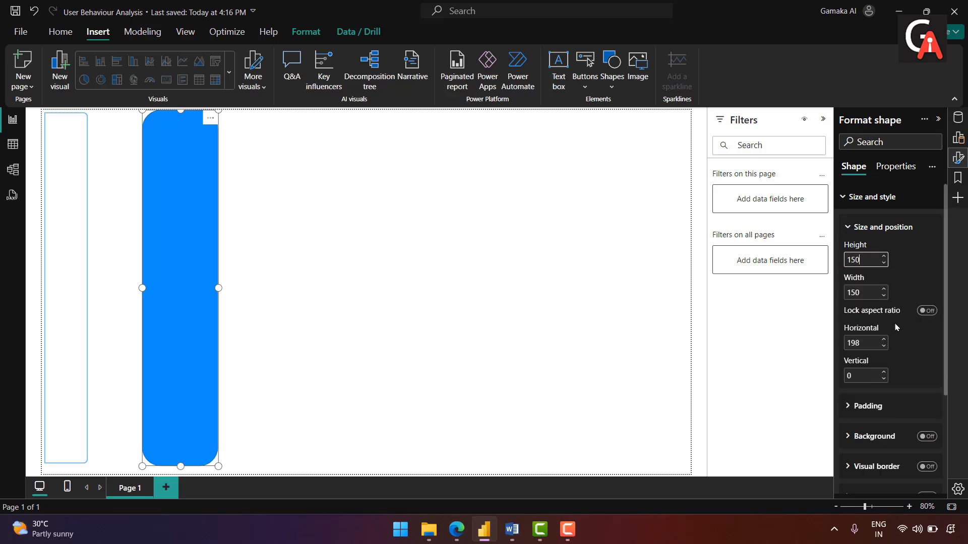
key("Return")
left_click(858, 290)
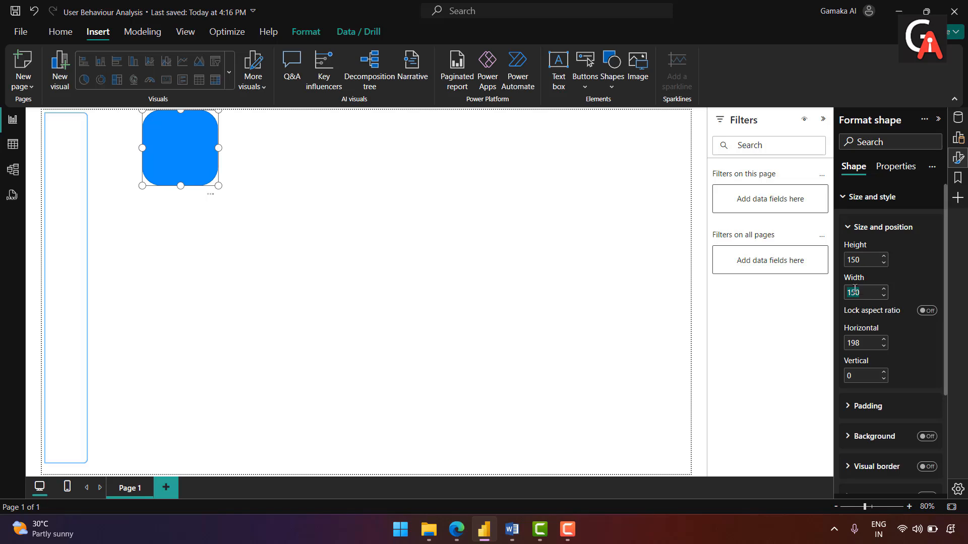
type("300")
key("Return")
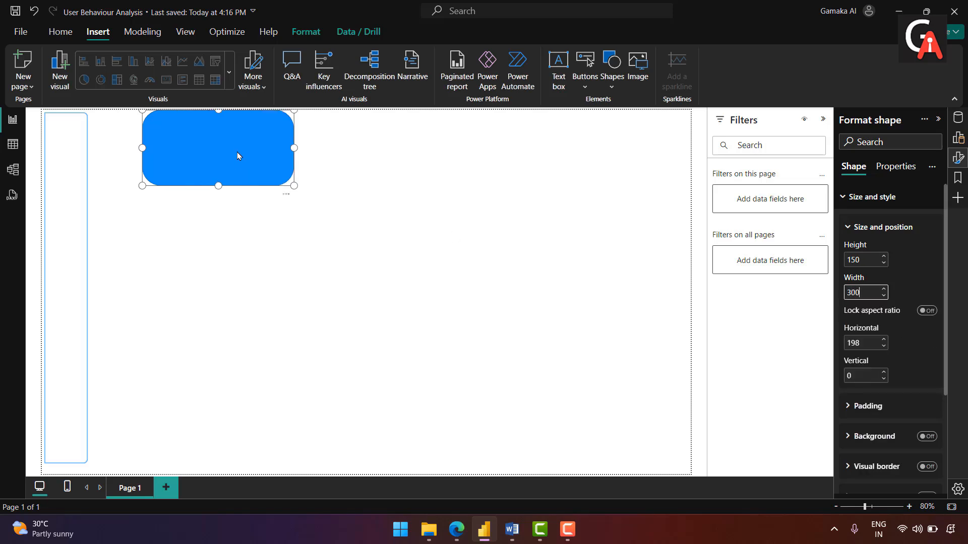
- Set the new rounded rectangle's padding to 5 px on all four sides
left_click(860, 227)
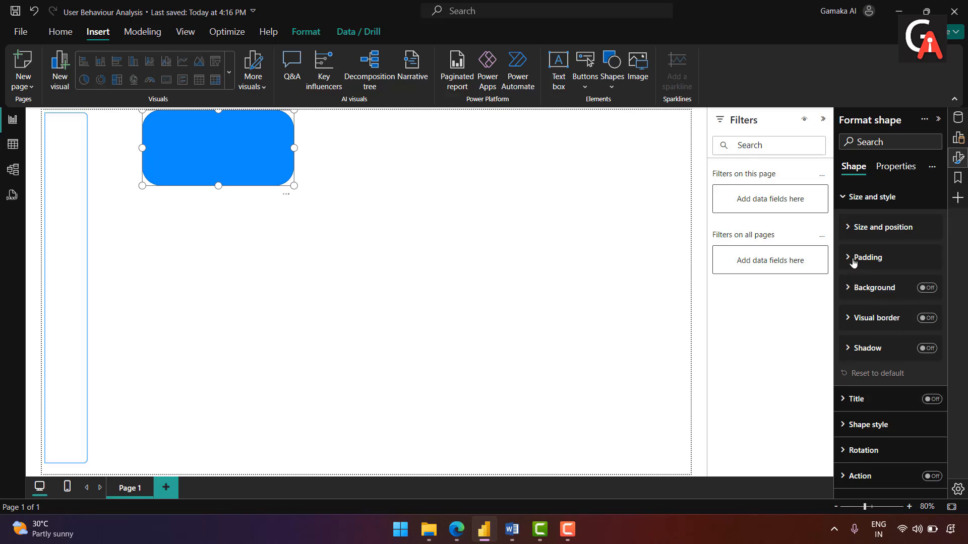
left_click(854, 258)
left_click(882, 279)
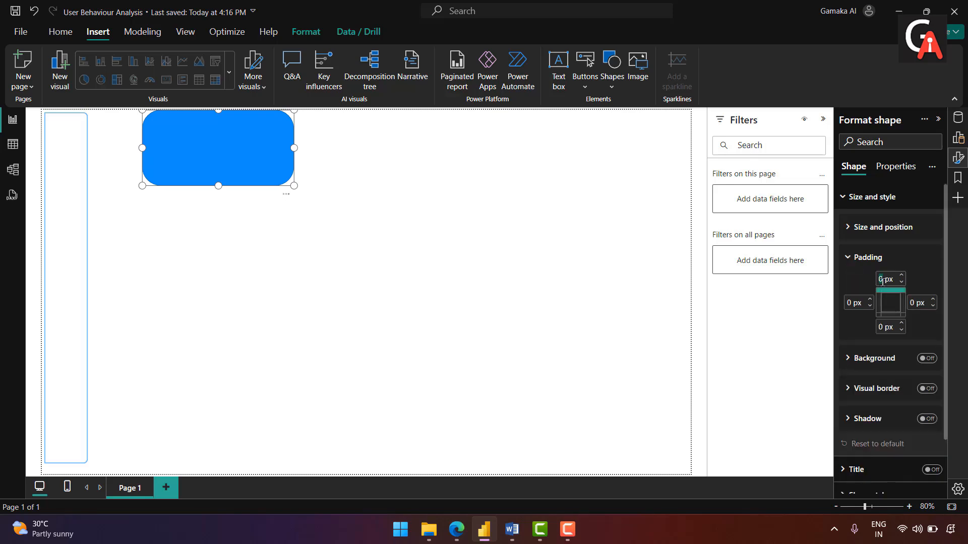
type("5")
left_click(848, 302)
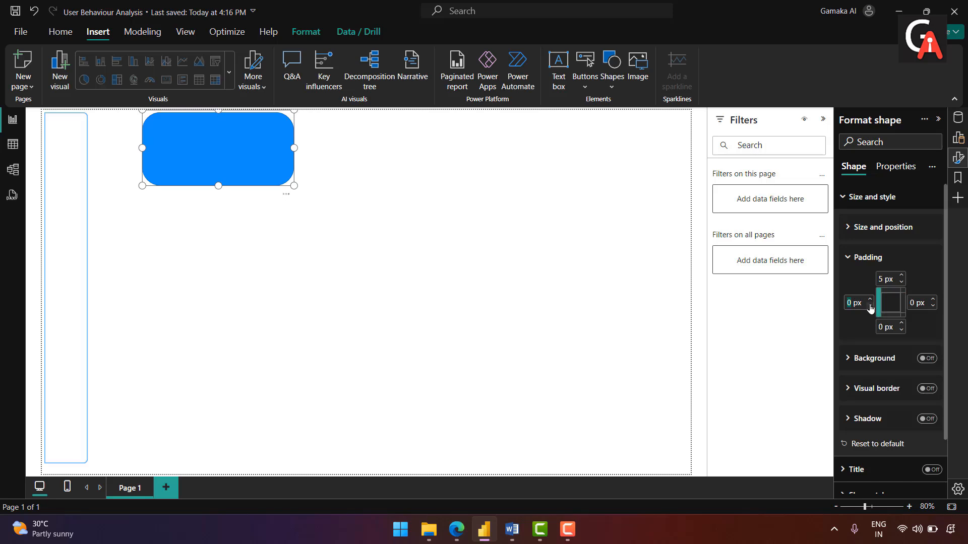
type("5")
left_click(892, 326)
type("5")
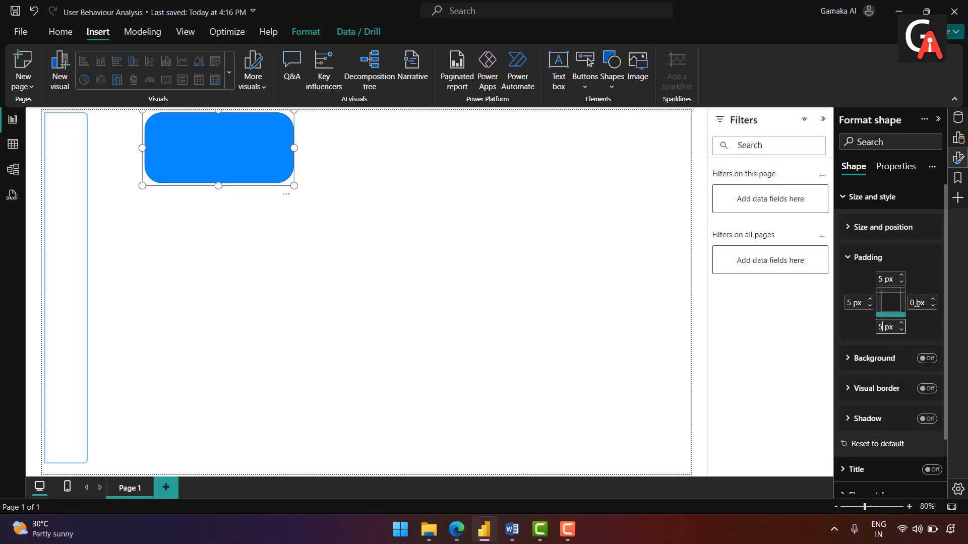
left_click(916, 302)
type("5")
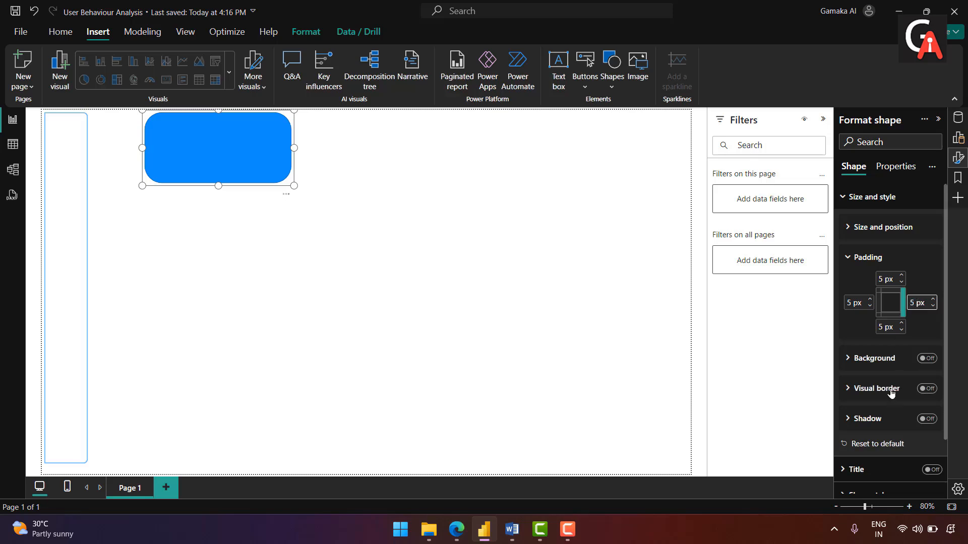
left_click(855, 259)
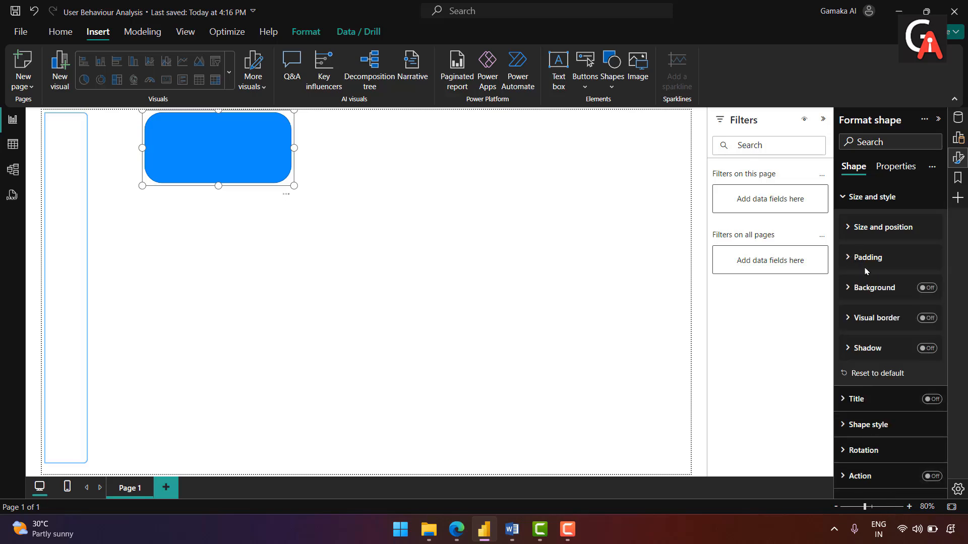
left_click(860, 199)
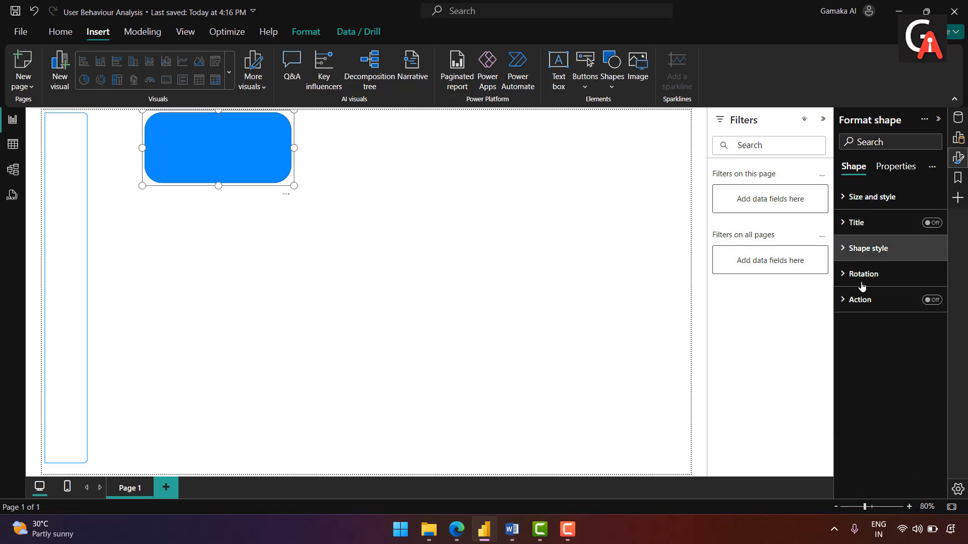
- Turn off the rounded rectangle's fill and give its border the lighter blue colour with a 2 px width
left_click(843, 248)
left_click(932, 310)
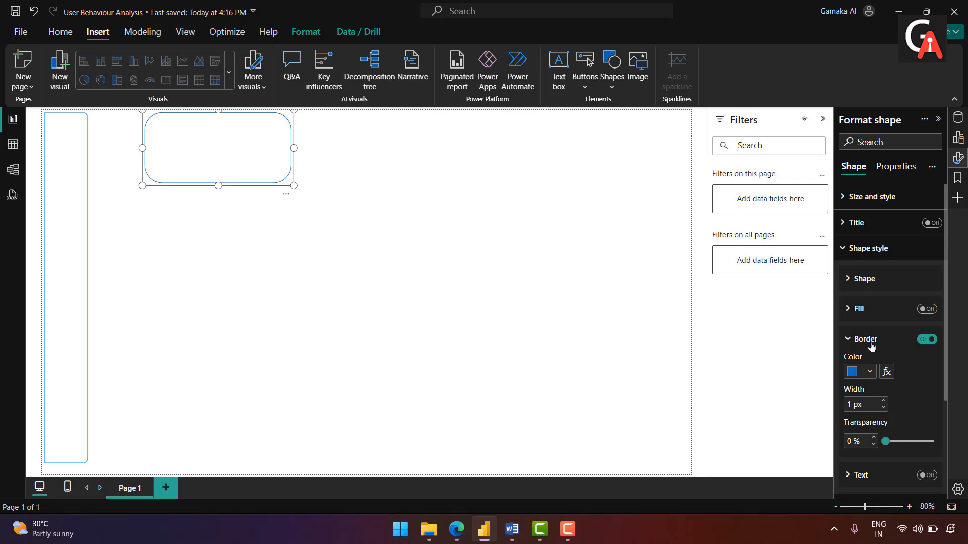
scroll(871, 346, "down", 2)
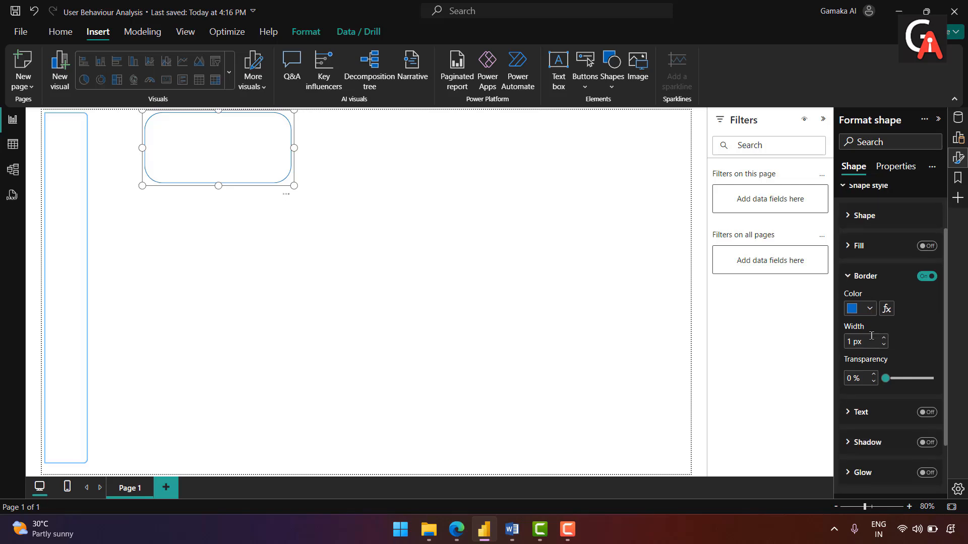
left_click(870, 310)
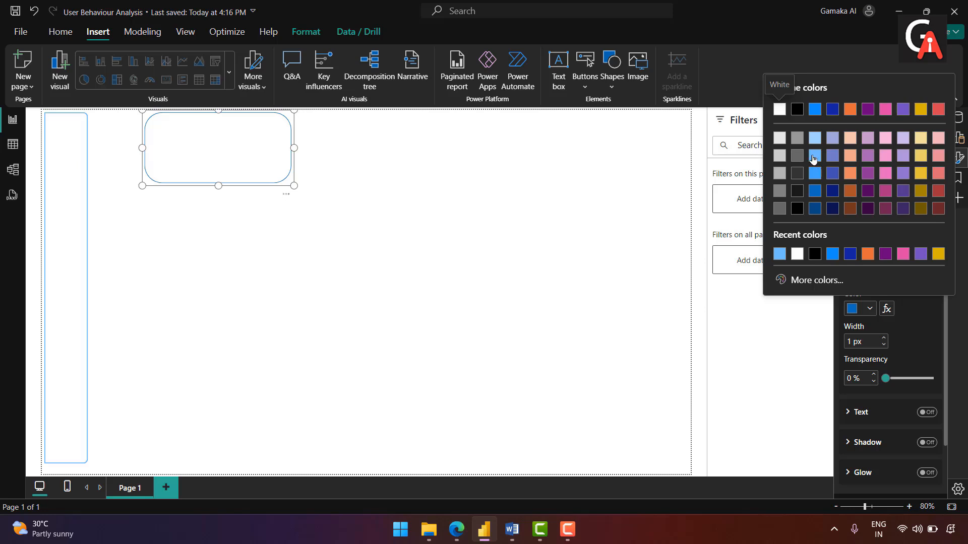
left_click(814, 156)
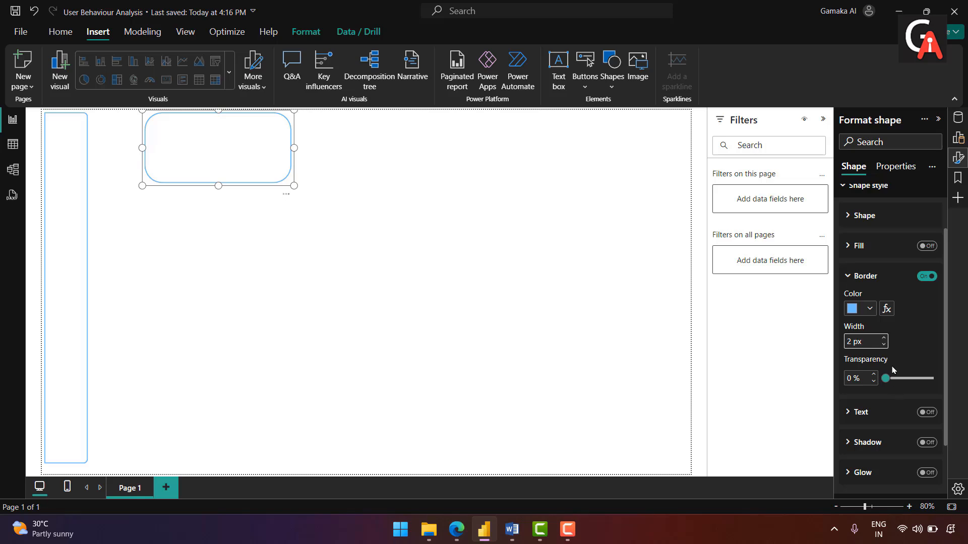
left_click(871, 274)
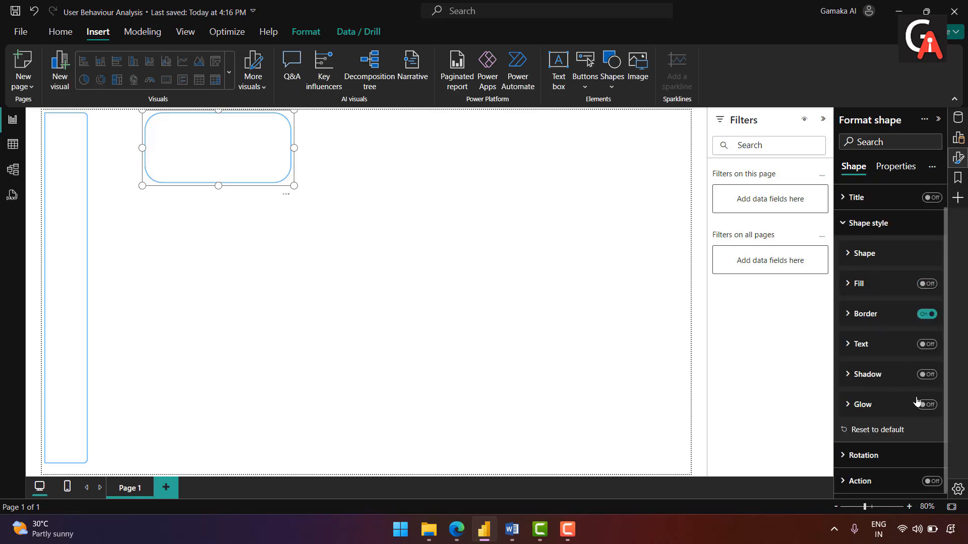
- Reduce the rectangle's rounded corners to 10 % in its shape style
left_click(880, 254)
left_click(867, 323)
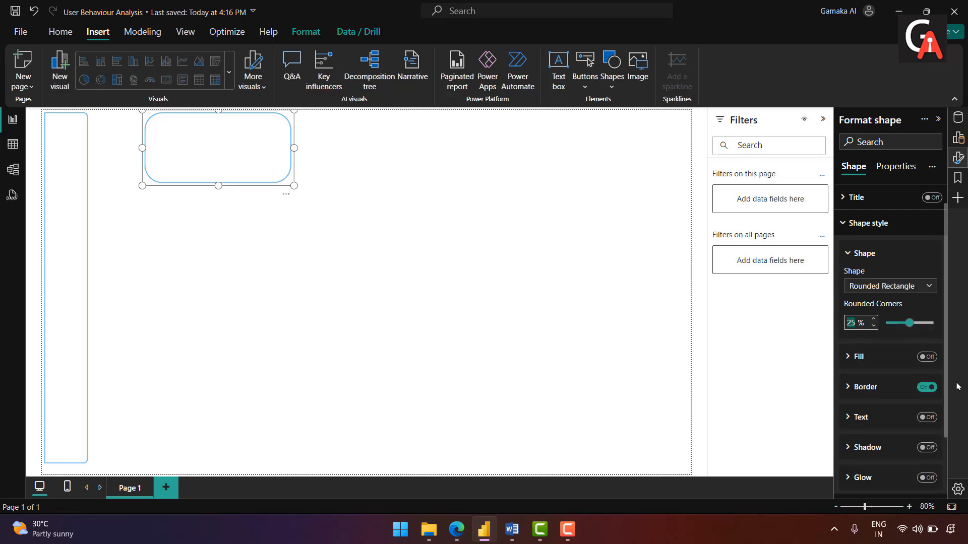
type("10")
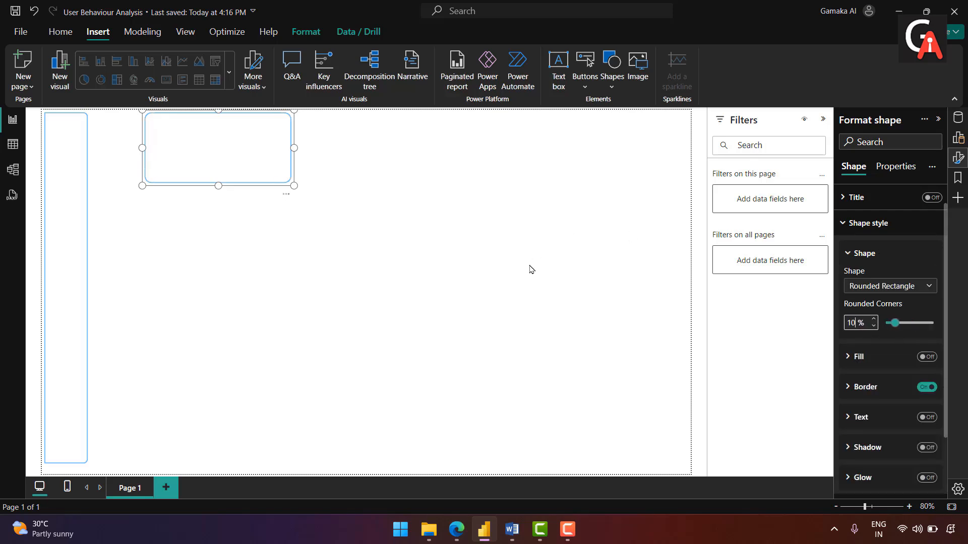
left_click(866, 254)
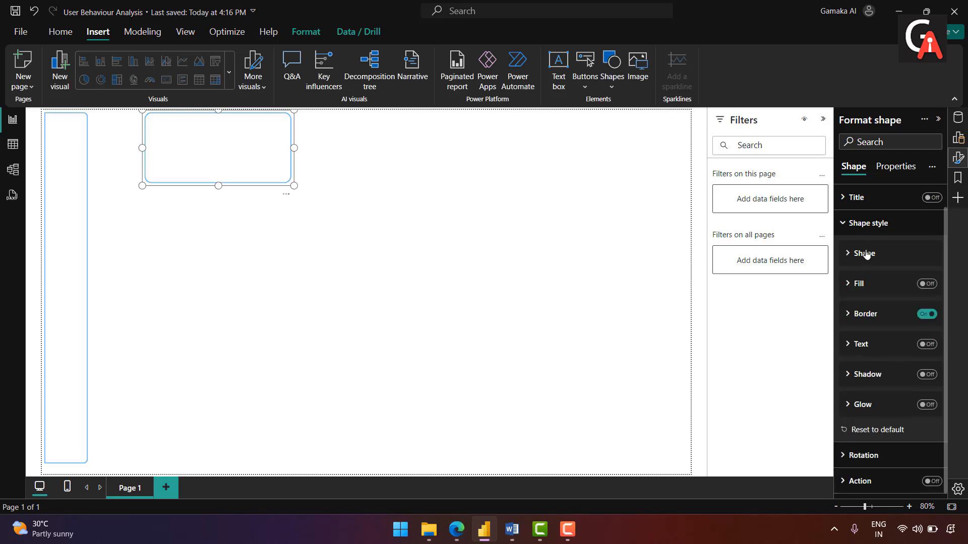
left_click(857, 223)
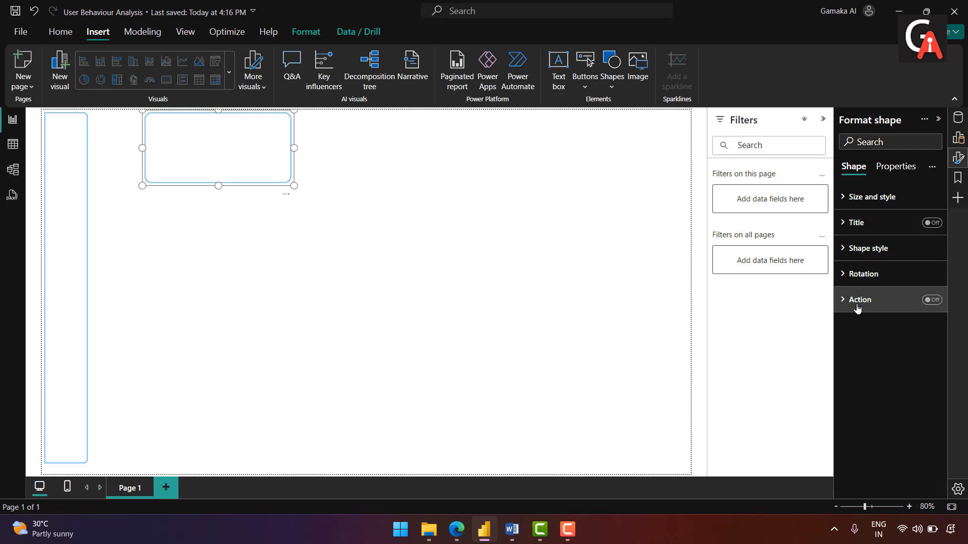
left_click(844, 259)
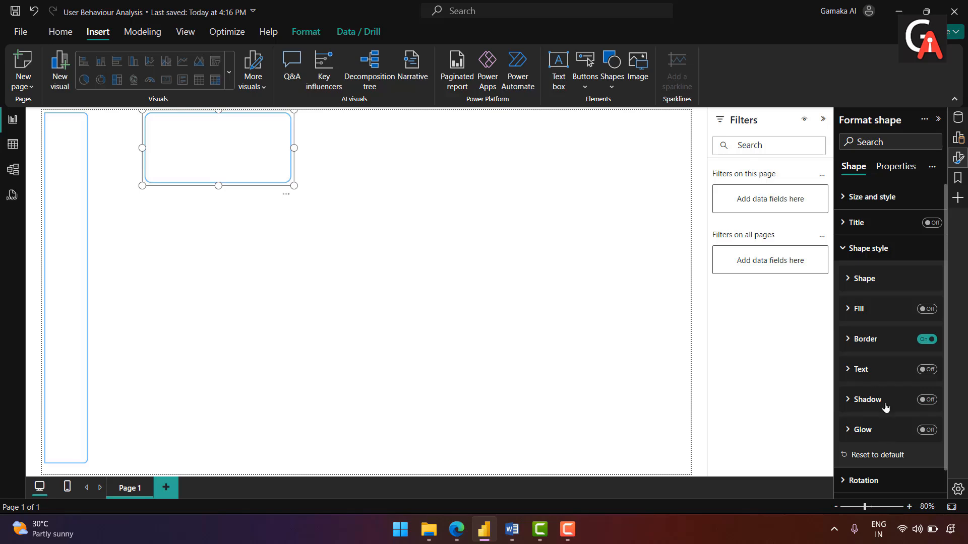
scroll(867, 353, "down", 1)
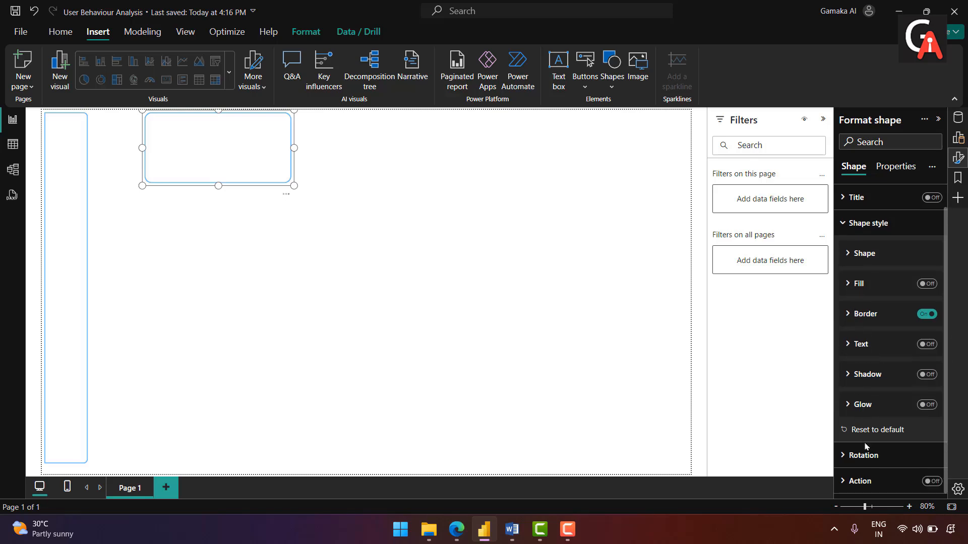
left_click(868, 223)
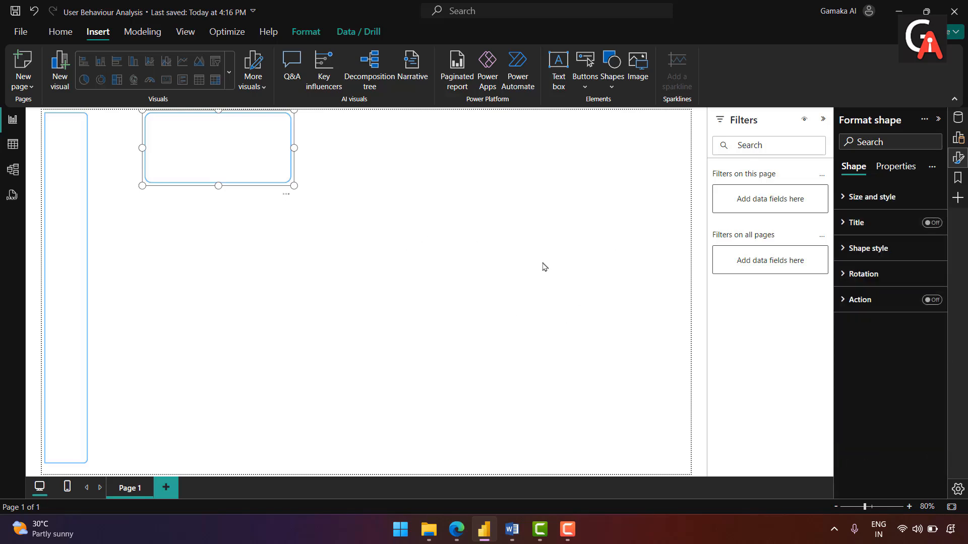
- Move the rectangle against the vertical bar at the page's upper edge and place two copies of it beside it in a row
left_click_drag(216, 152, 163, 156)
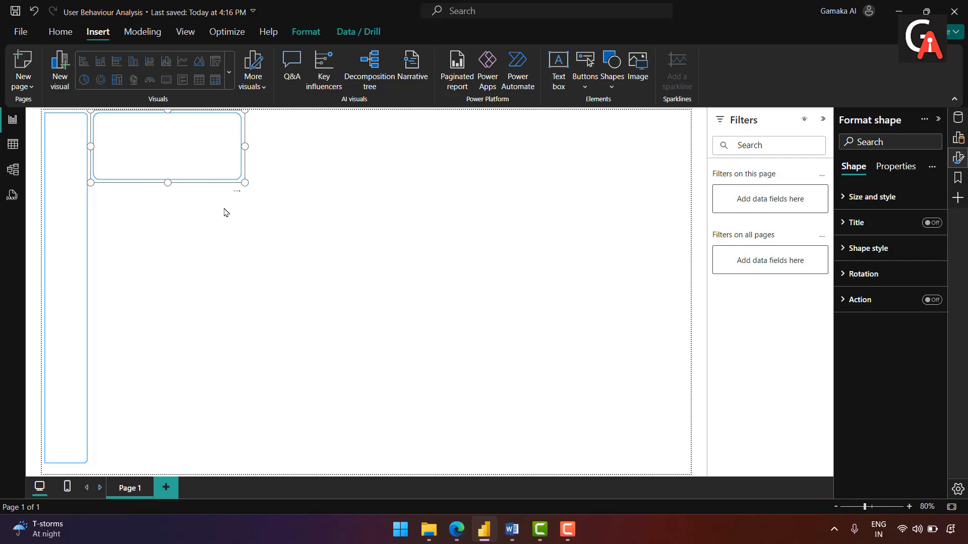
key("ctrl+c")
key("ctrl+v")
left_click_drag(257, 184, 302, 148)
key("ctrl+v")
left_click_drag(151, 160, 452, 149)
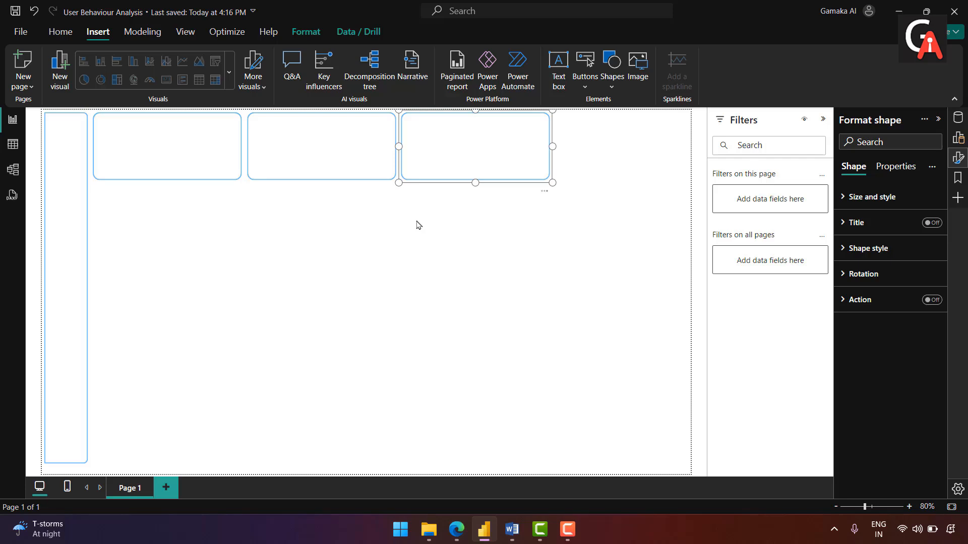
left_click(411, 242)
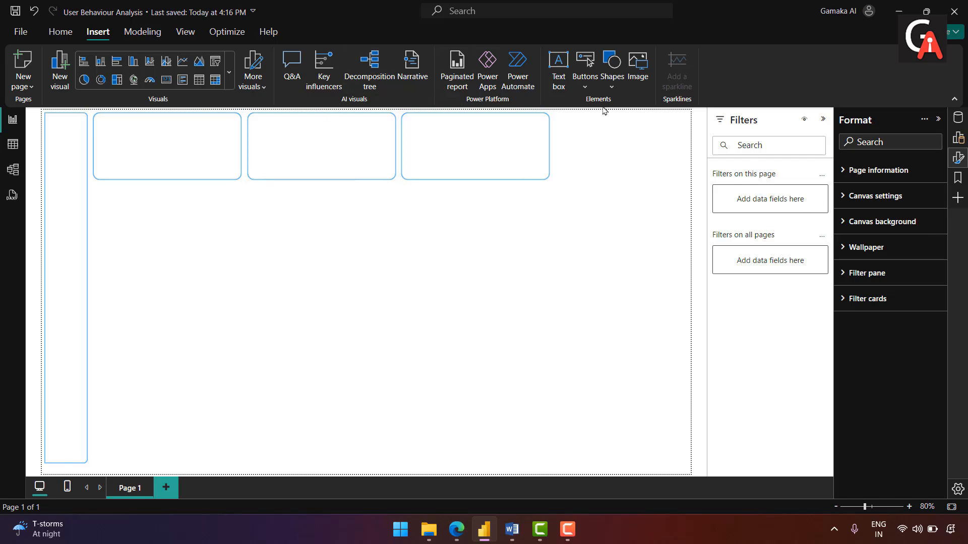
- Add a card visual in the empty area below the rectangles, fill it with the Average User Age measure and enlarge it
left_click(51, 33)
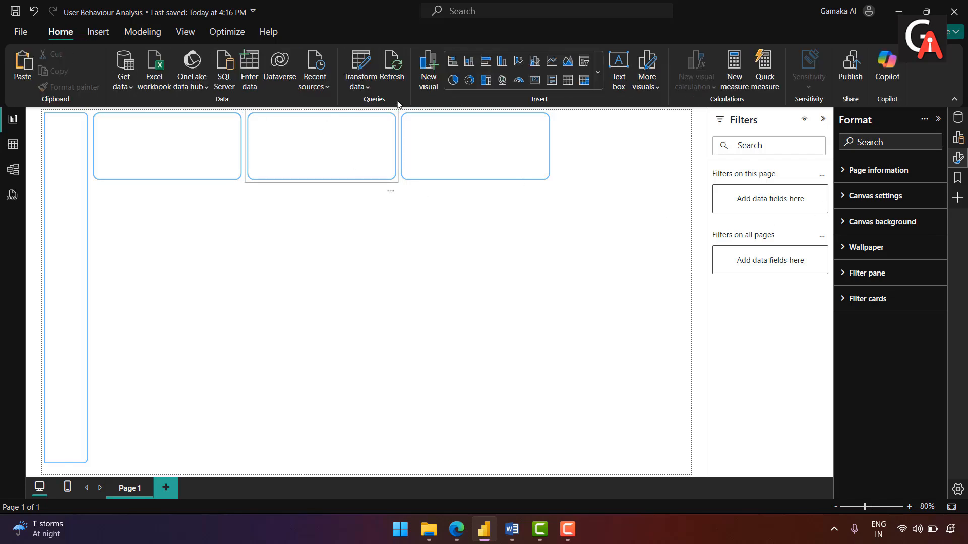
left_click(598, 72)
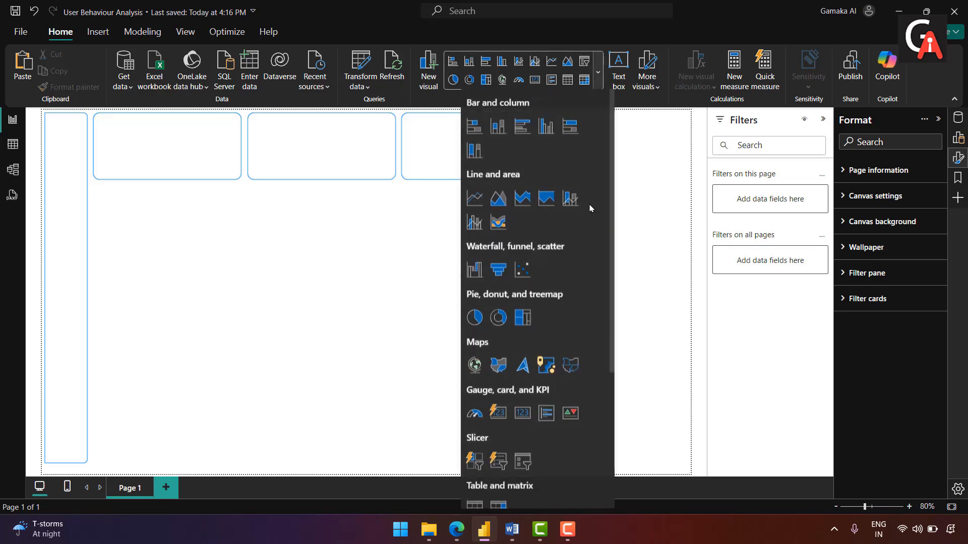
left_click(522, 413)
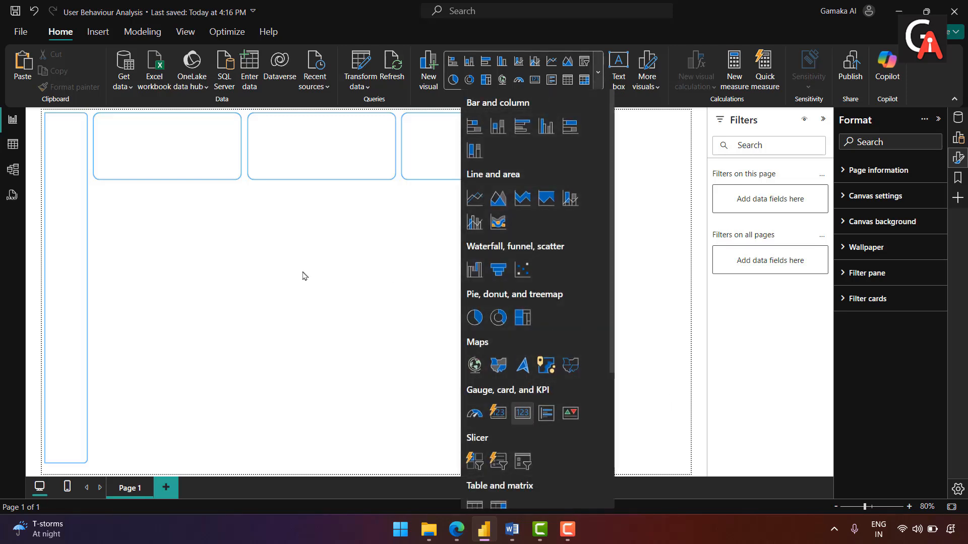
left_click_drag(182, 272, 639, 260)
left_click_drag(612, 191, 367, 229)
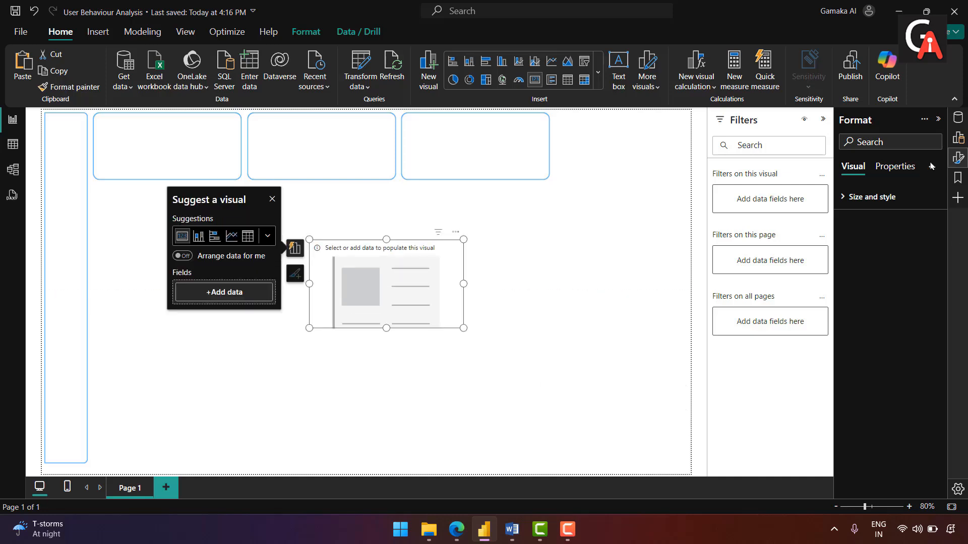
left_click(958, 117)
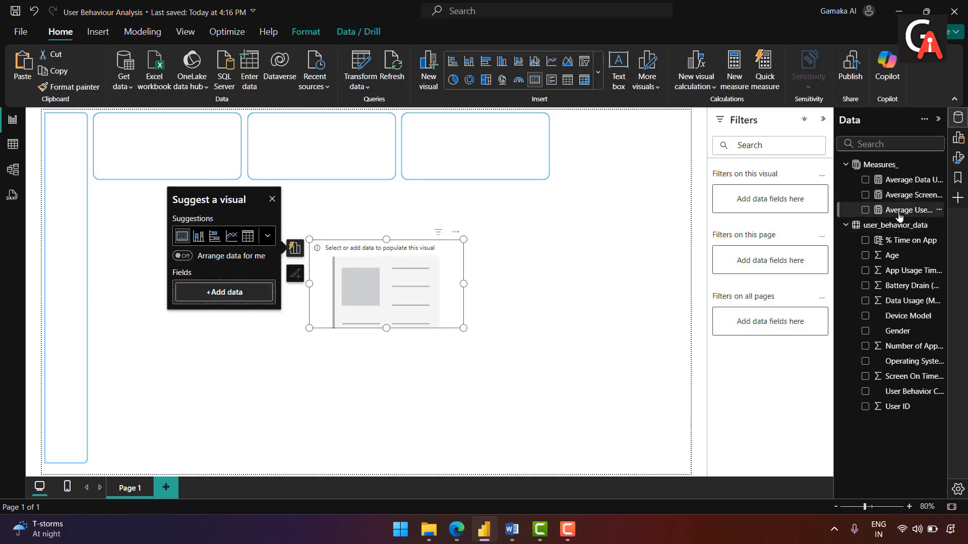
left_click_drag(902, 210, 471, 369)
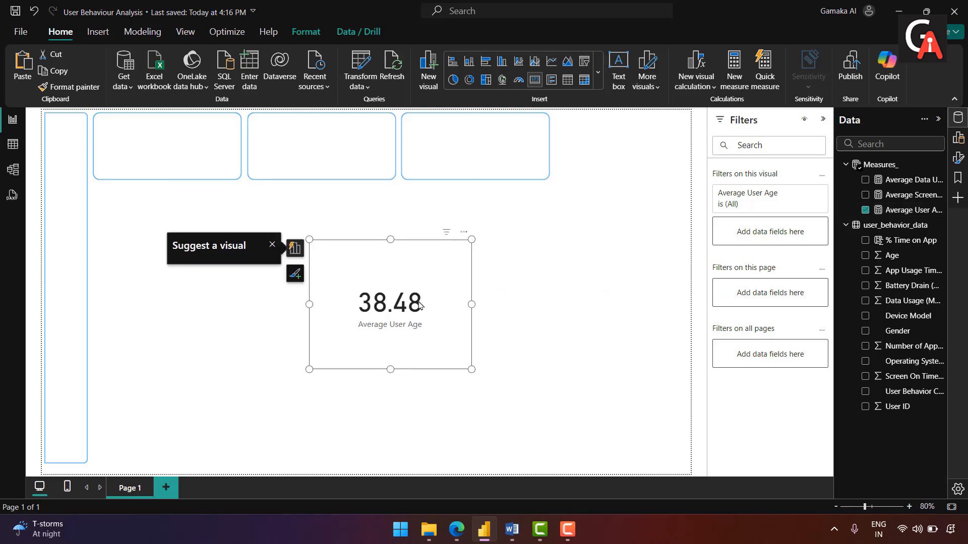
- Turn on the card's title and set its text to "Average User Age"
left_click(958, 138)
left_click(958, 158)
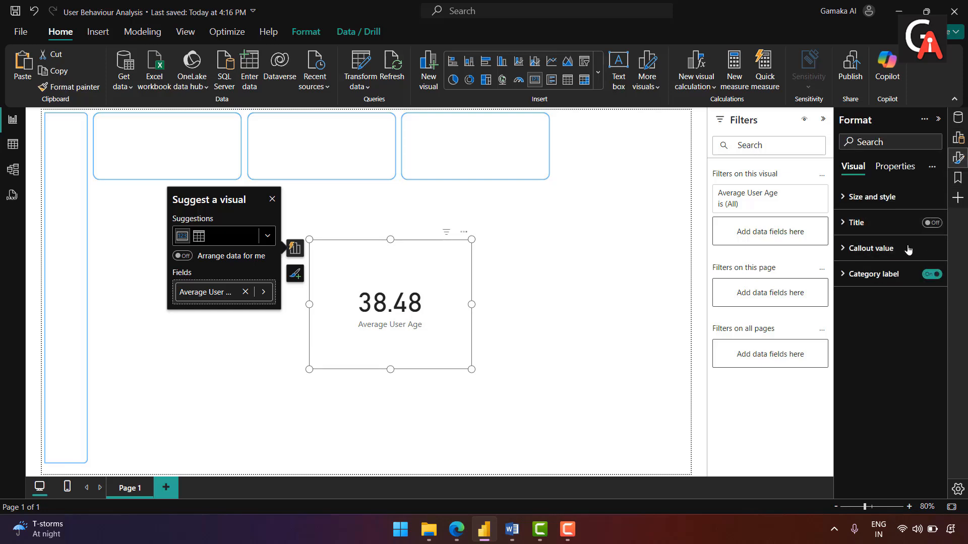
left_click(930, 223)
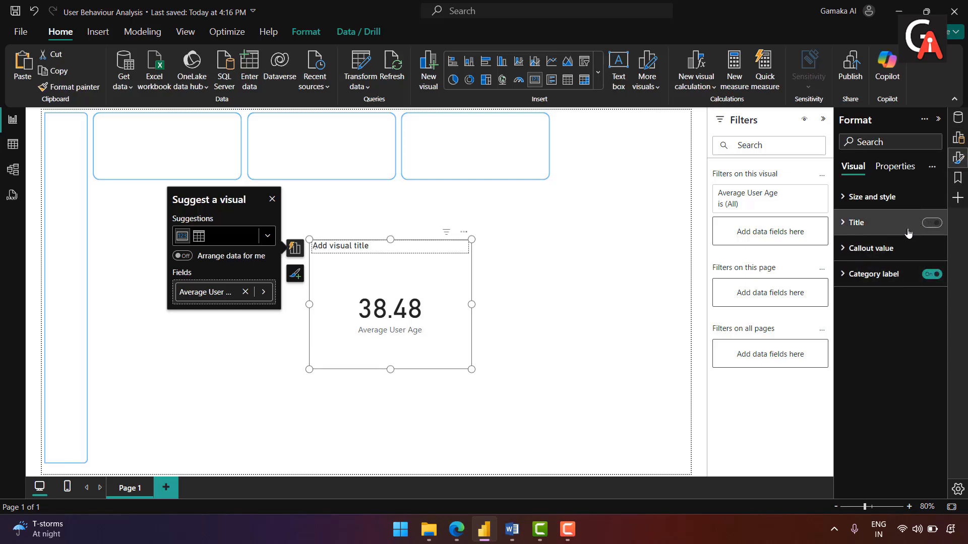
left_click(845, 222)
left_click(863, 285)
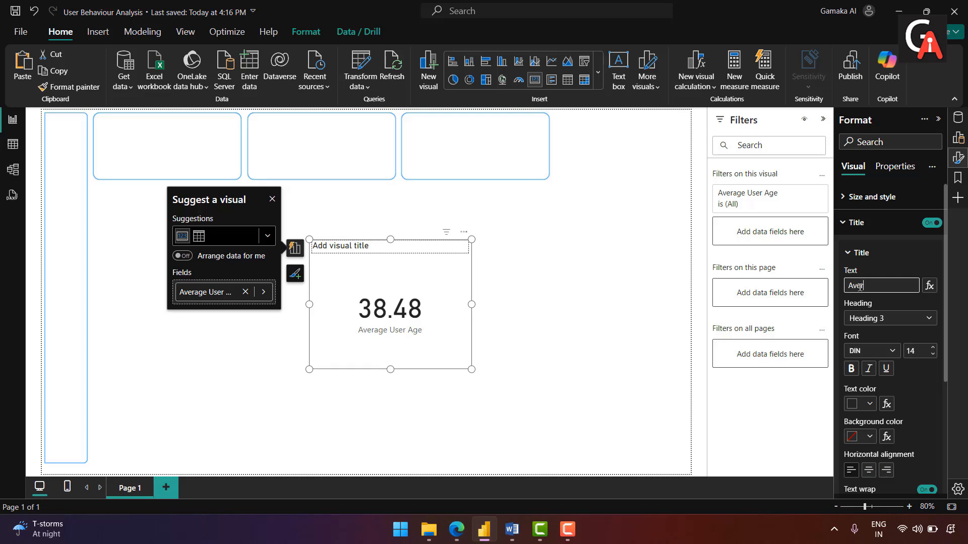
type("Average User")
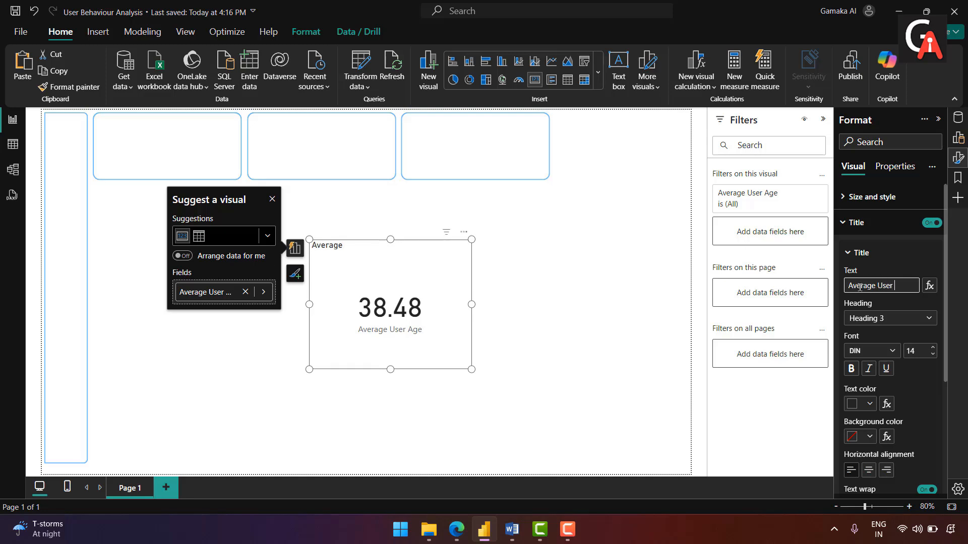
type(" Age")
- Style the card title as Normal heading in bold Verdana at size 12
left_click(903, 317)
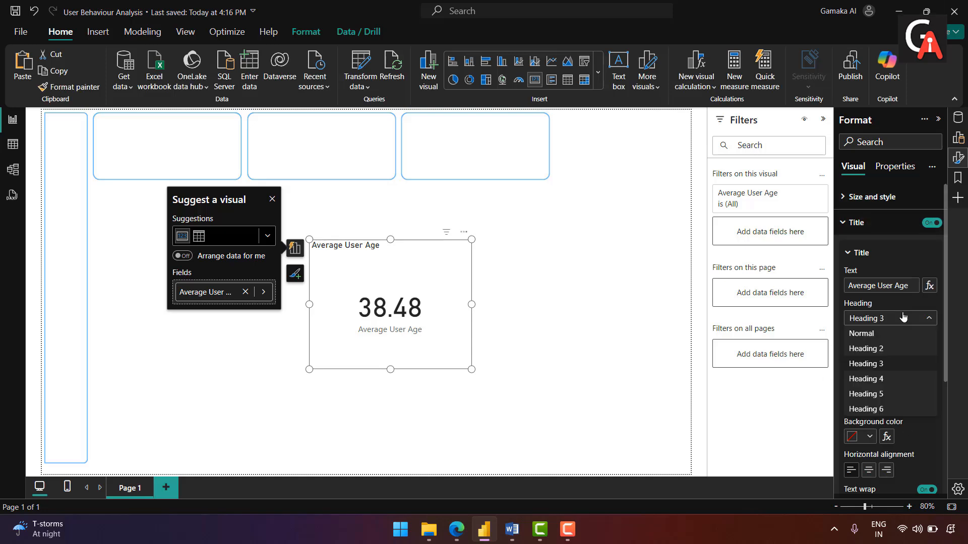
left_click(880, 335)
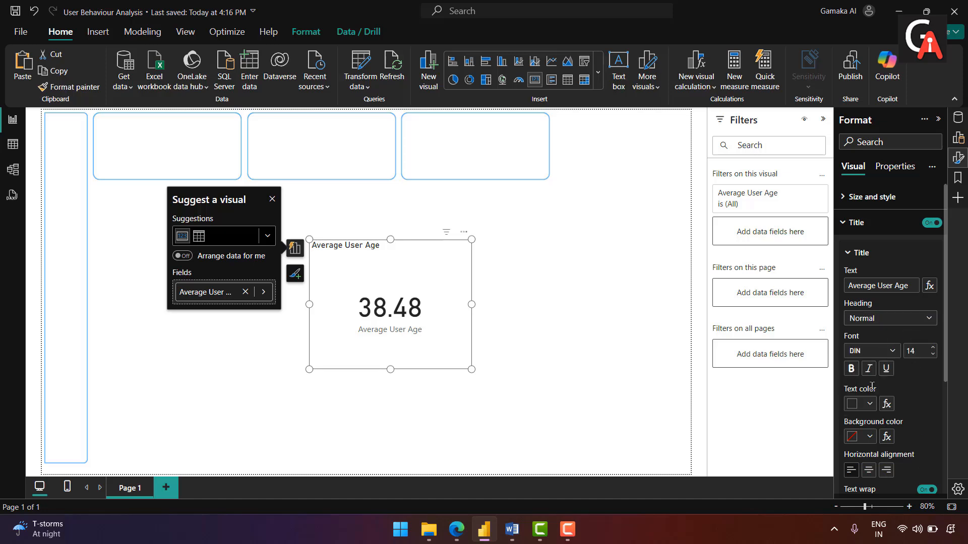
left_click(886, 353)
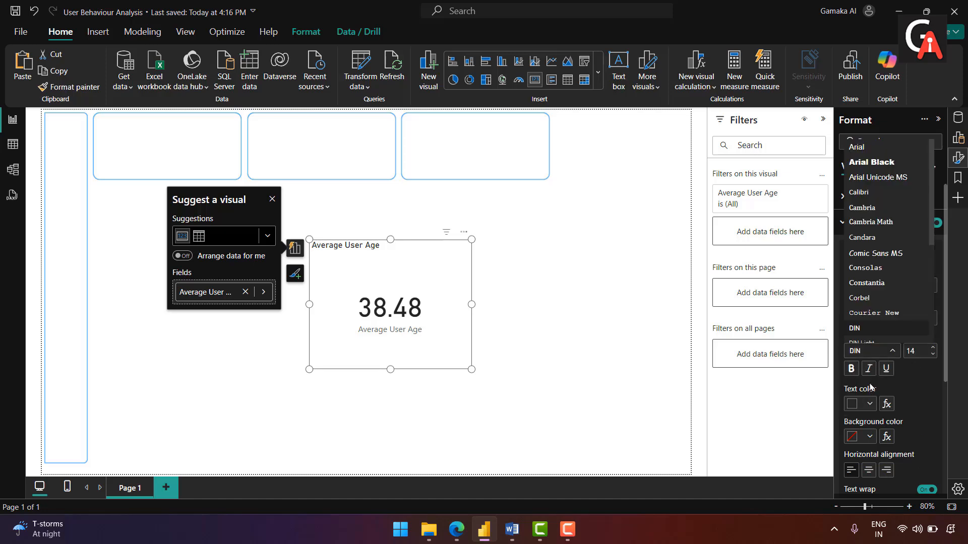
key("v")
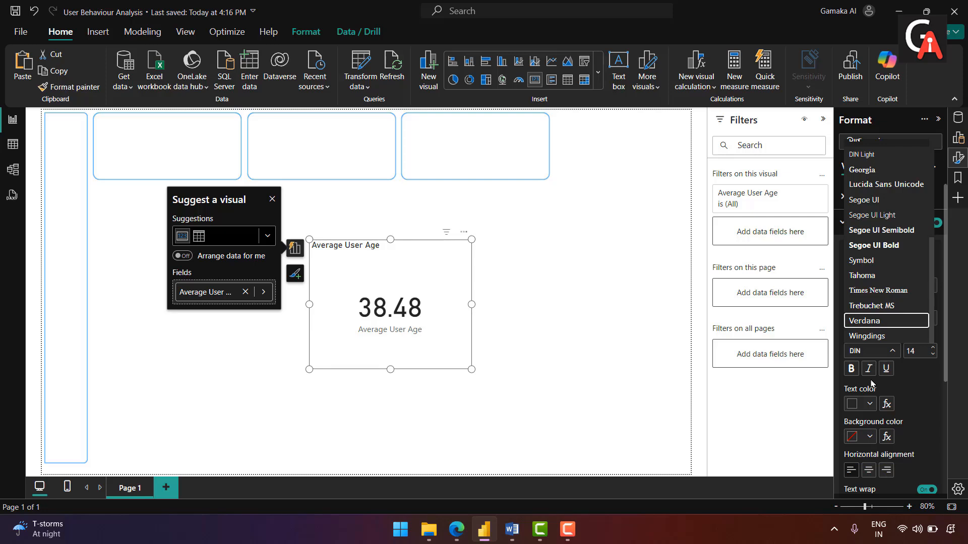
key("Return")
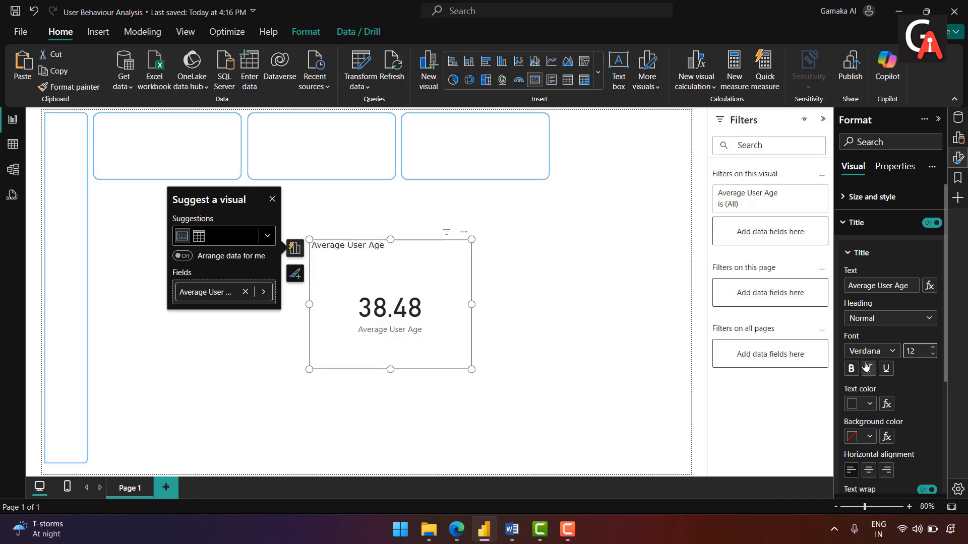
left_click(851, 368)
- Give the card title white text on a black background and centre it horizontally
left_click(869, 404)
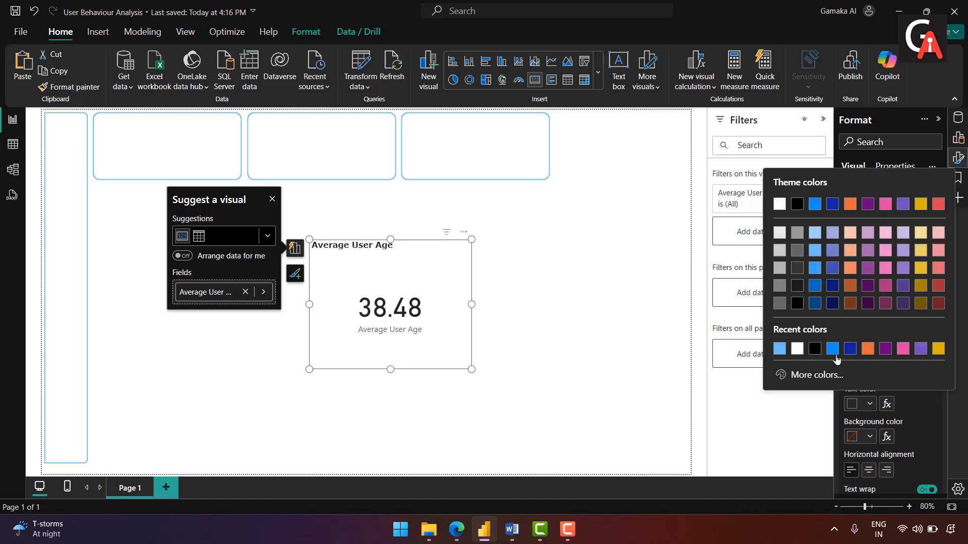
left_click(780, 204)
left_click(860, 437)
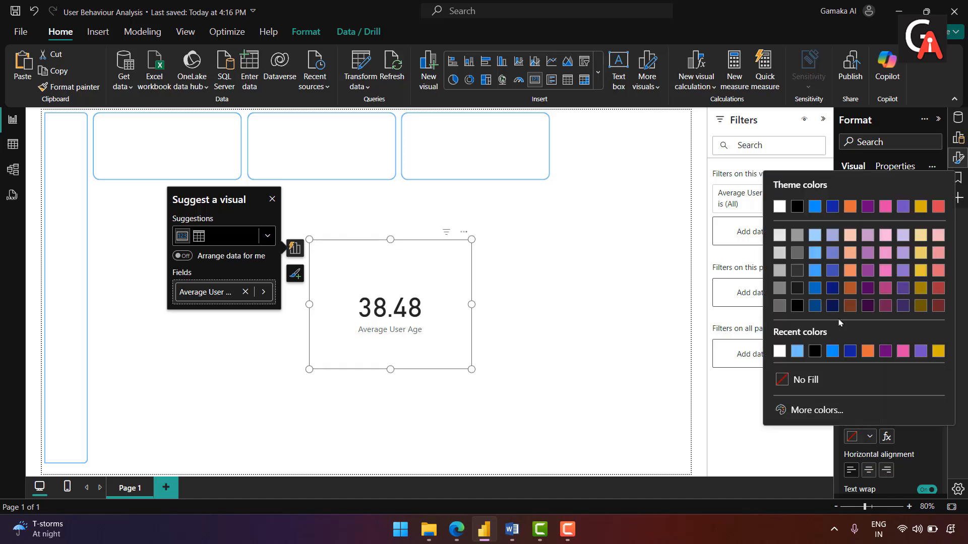
left_click(798, 206)
left_click(868, 471)
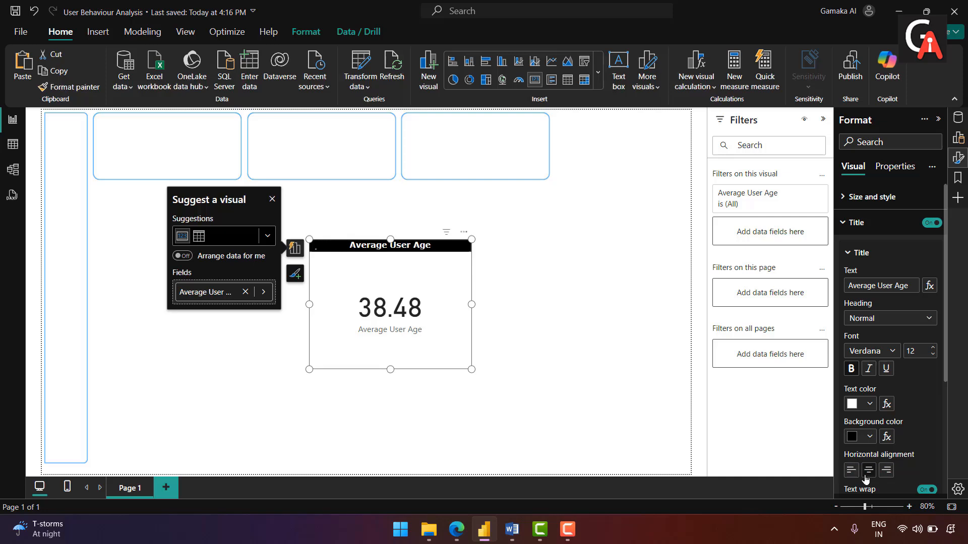
left_click(856, 222)
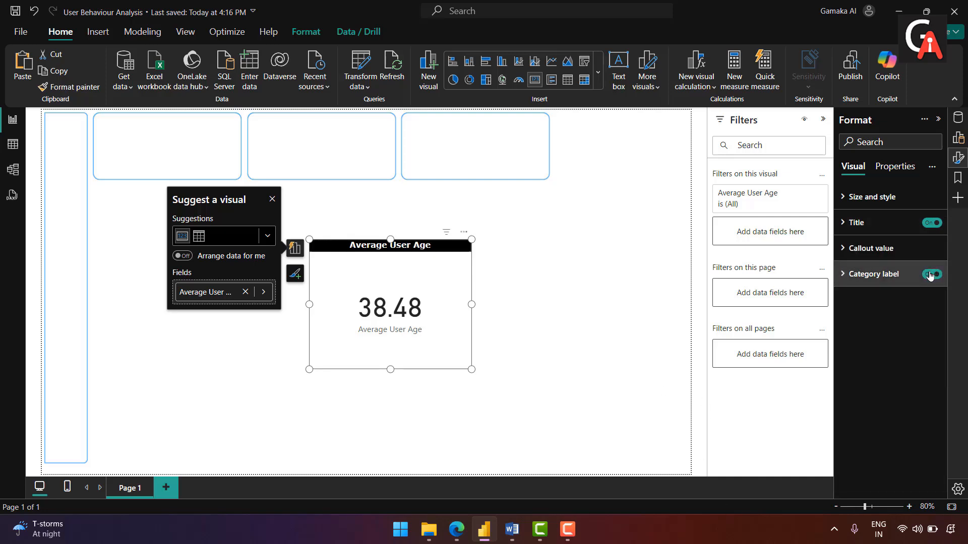
- Turn off the card's category label and shrink the card's height and width to a compact box
left_click(931, 275)
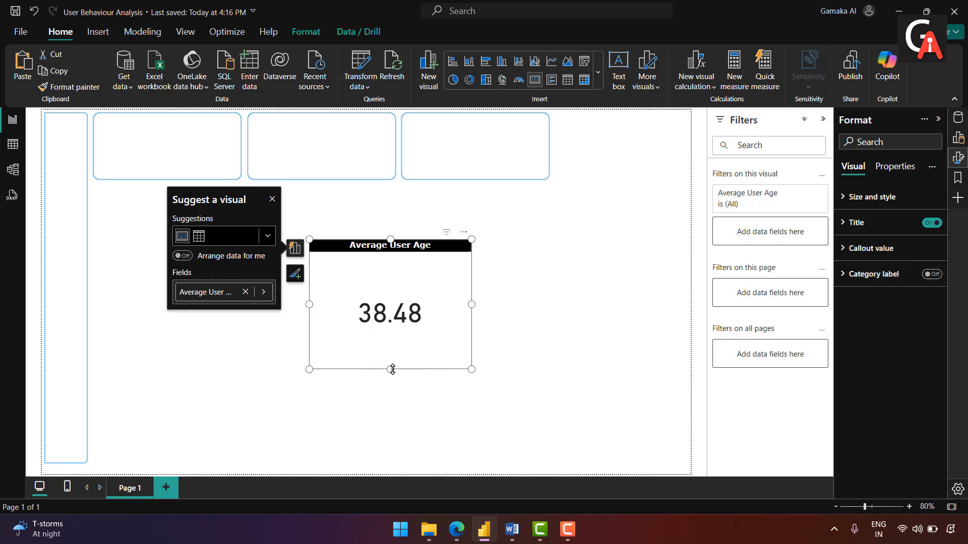
left_click_drag(393, 369, 399, 306)
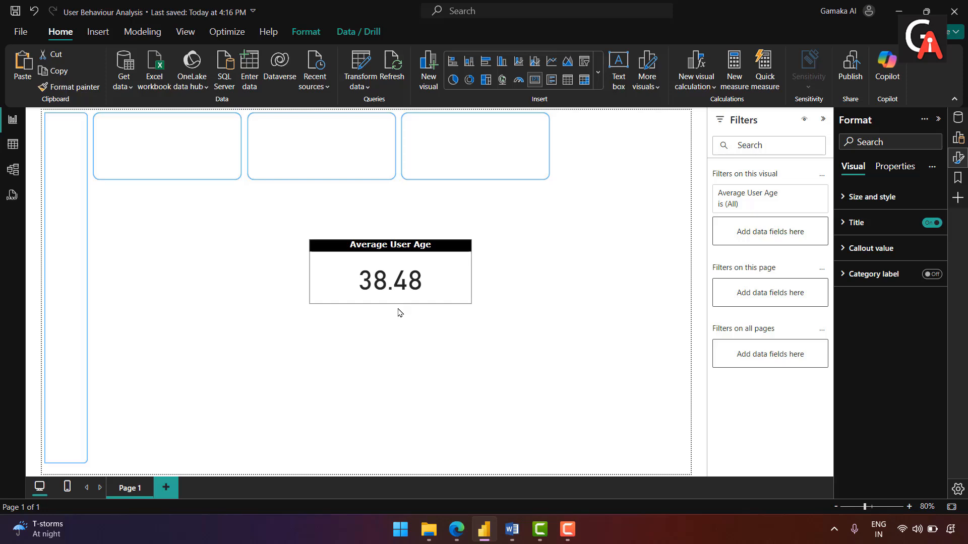
left_click(469, 272)
left_click_drag(471, 271, 323, 274)
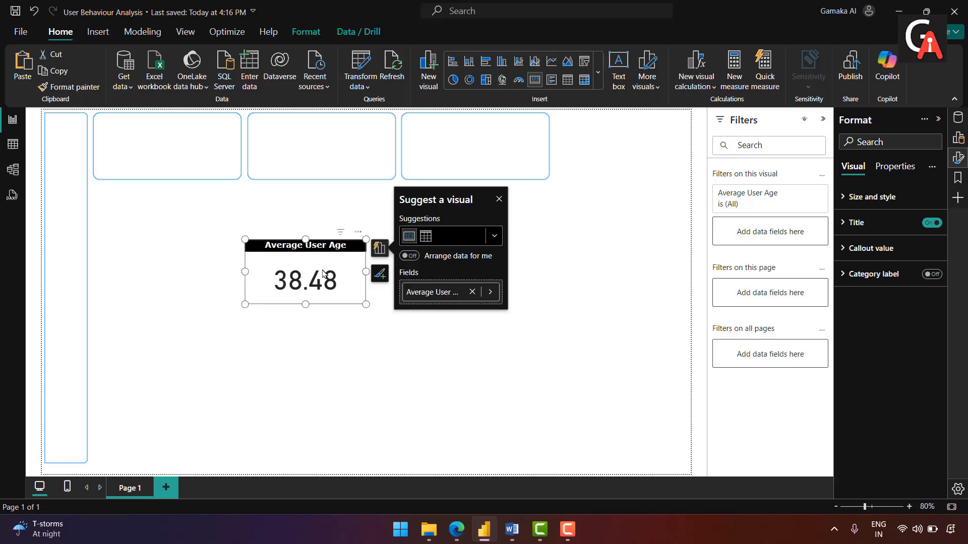
- Paste two copies of the Average User Age card and spread the three cards in a rough row below the outlined rectangles
key("ctrl+v")
left_click_drag(319, 275, 491, 294)
key("ctrl+v")
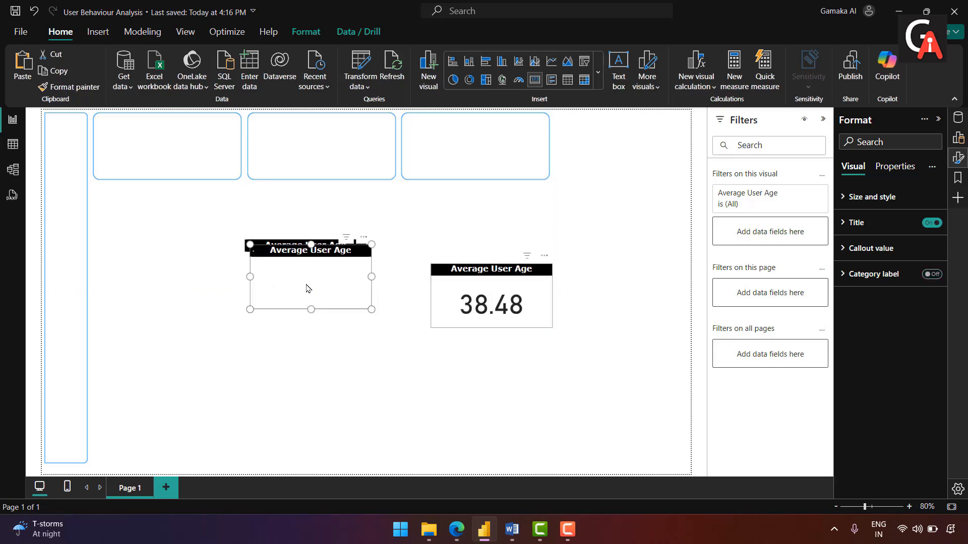
left_click_drag(307, 286, 592, 416)
left_click_drag(311, 279, 206, 245)
left_click_drag(484, 292, 403, 252)
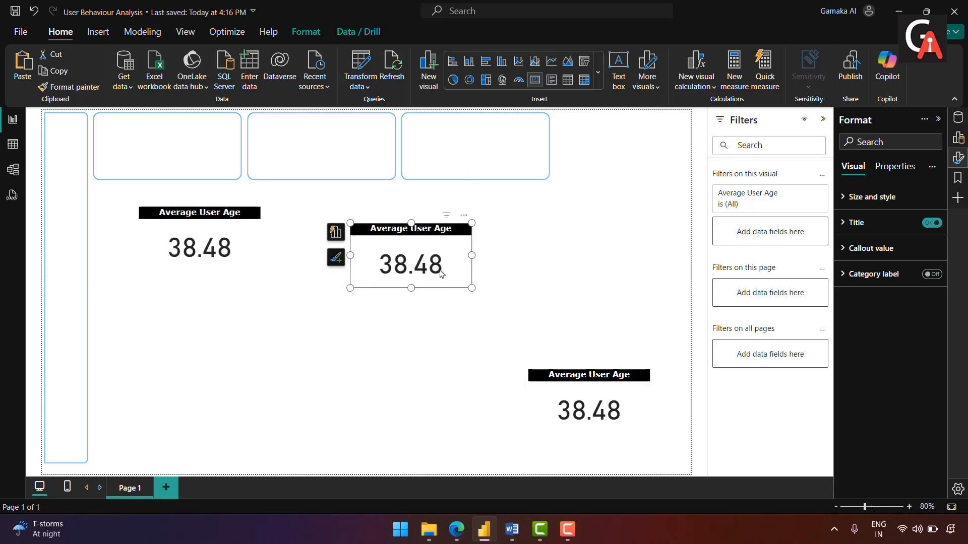
left_click_drag(599, 396, 566, 243)
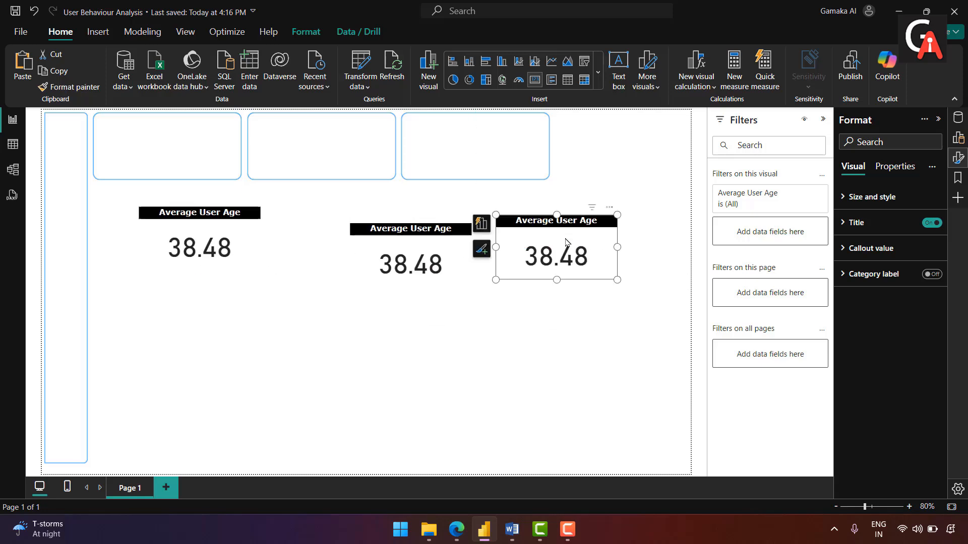
- Make the middle card taller and replace its field with the Average Screen Time (hr/day) measure
left_click(411, 262)
left_click_drag(410, 287, 412, 359)
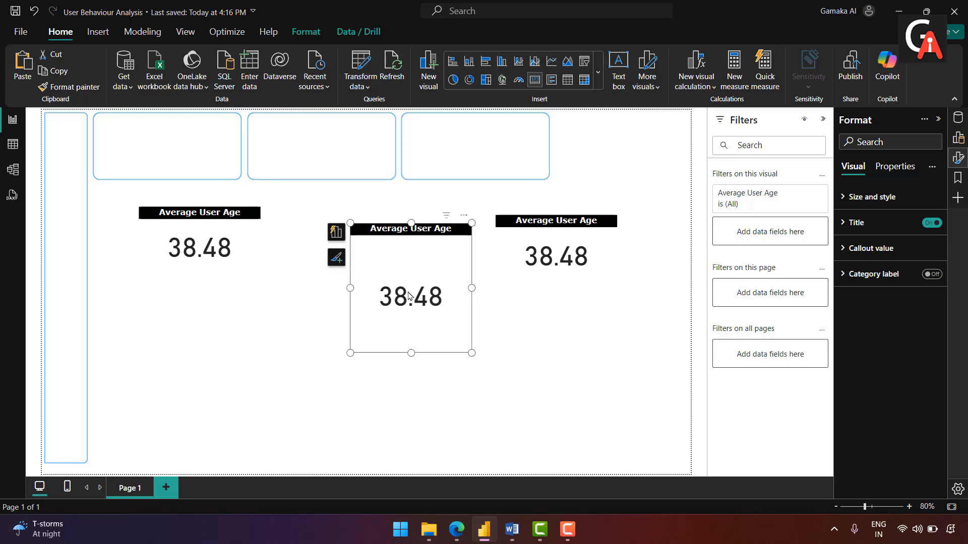
left_click(958, 117)
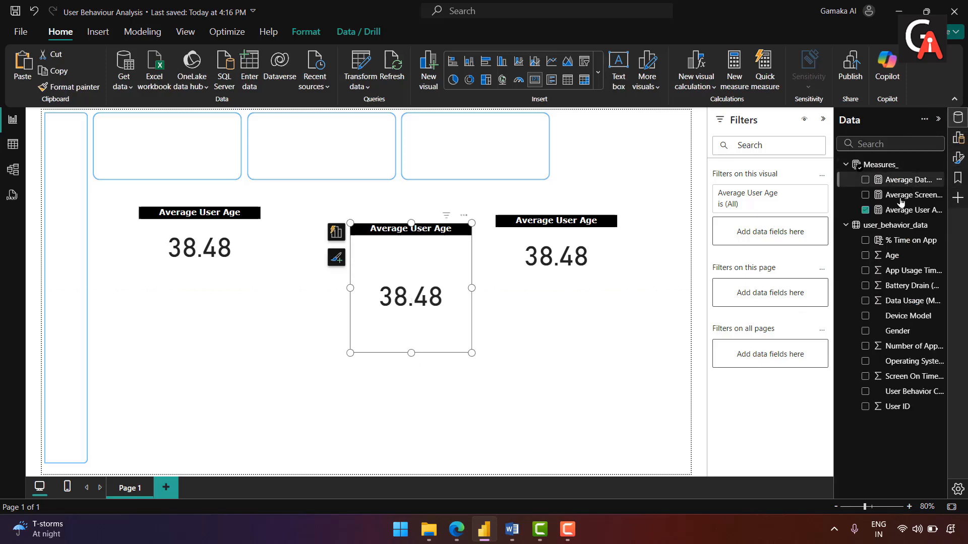
left_click(958, 137)
left_click(912, 308)
left_click(886, 308)
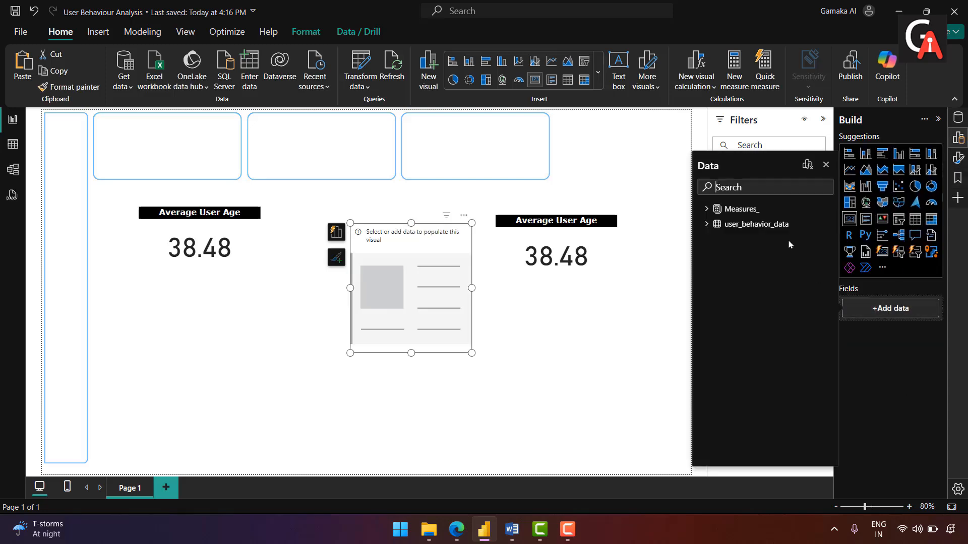
left_click(706, 210)
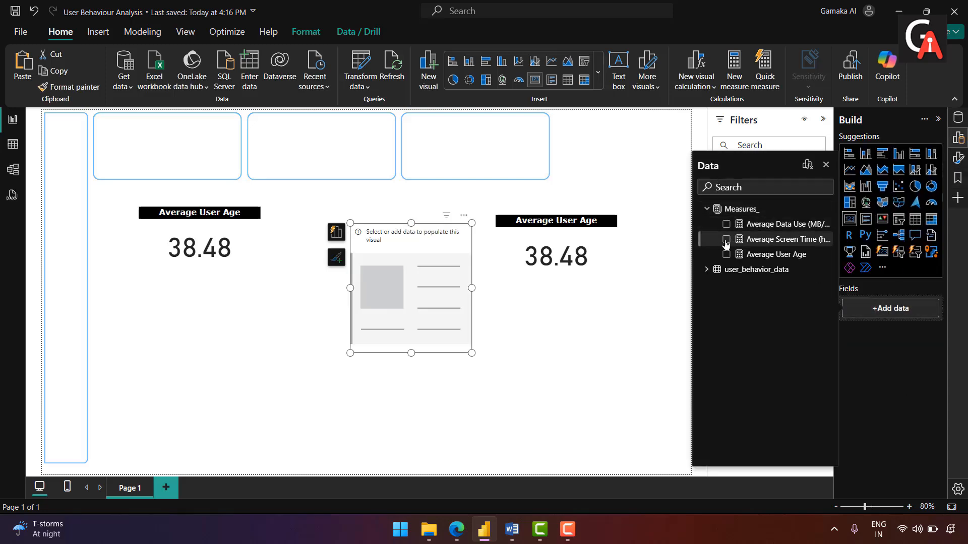
left_click(726, 239)
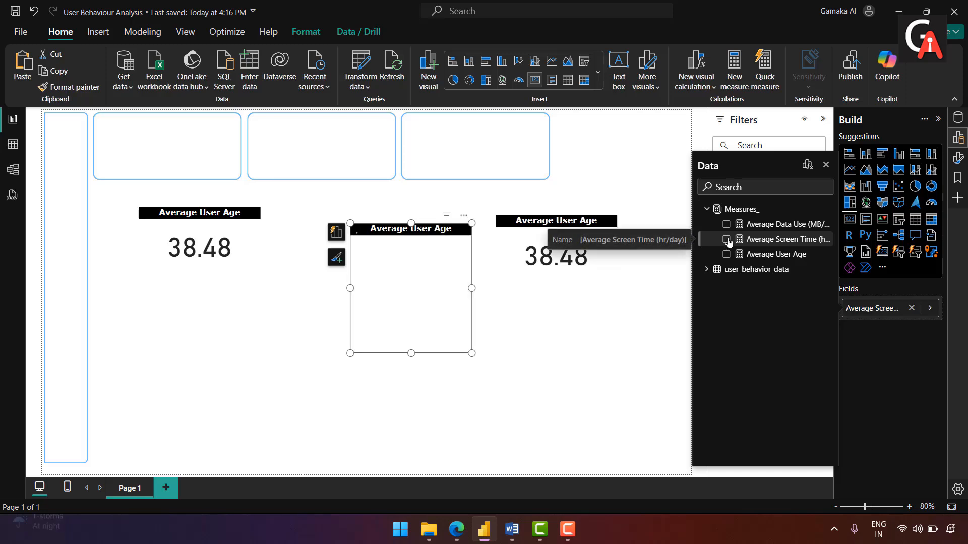
left_click(446, 343)
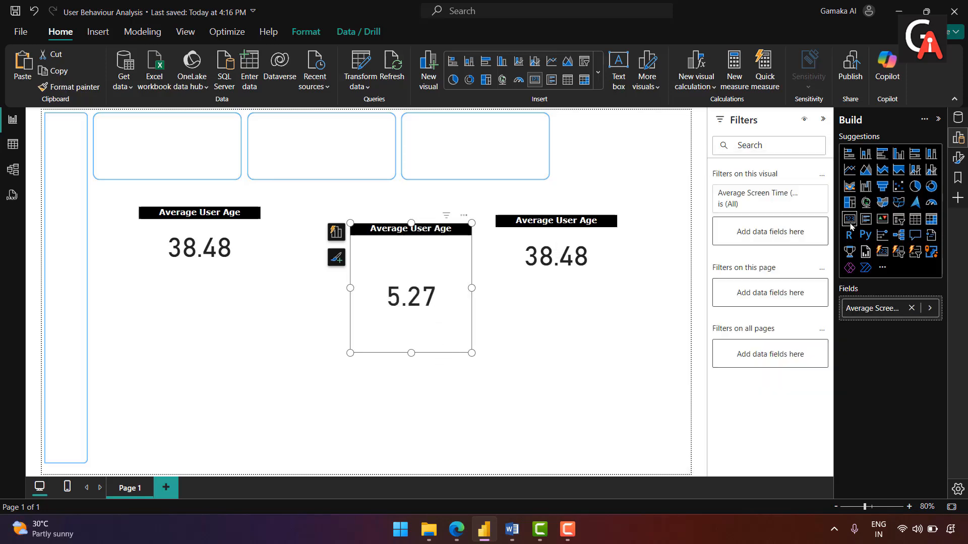
- Change the middle card's title text to "Average Screen Time"
left_click(958, 158)
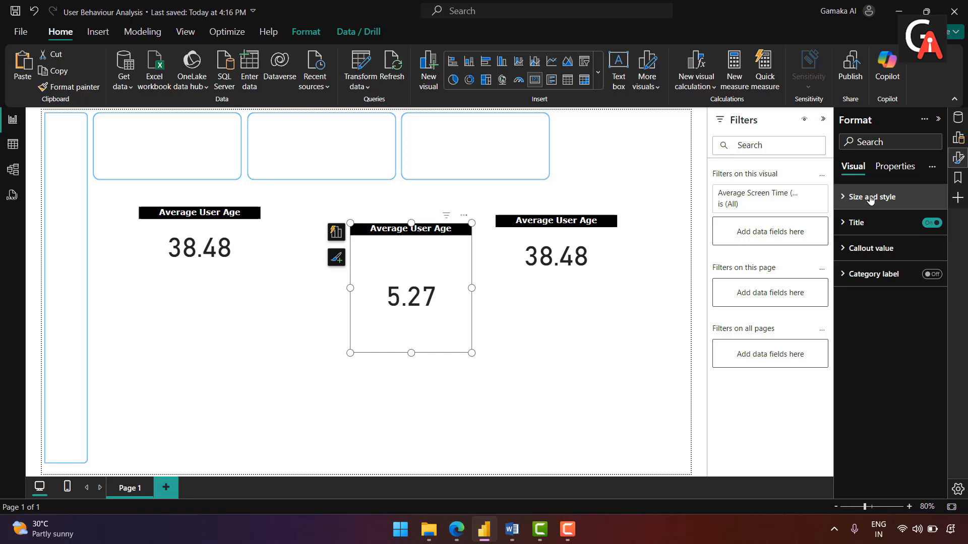
left_click(841, 224)
left_click_drag(878, 285, 909, 286)
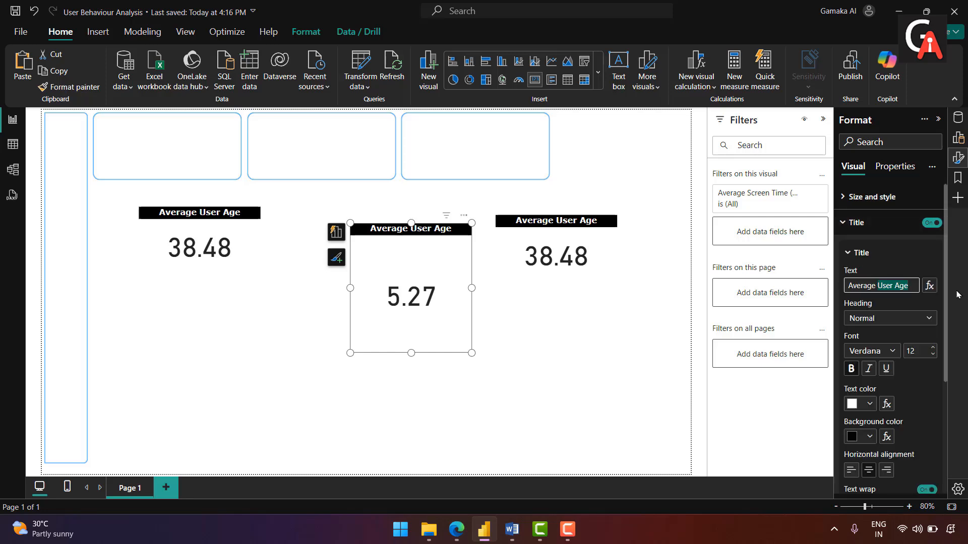
type("U")
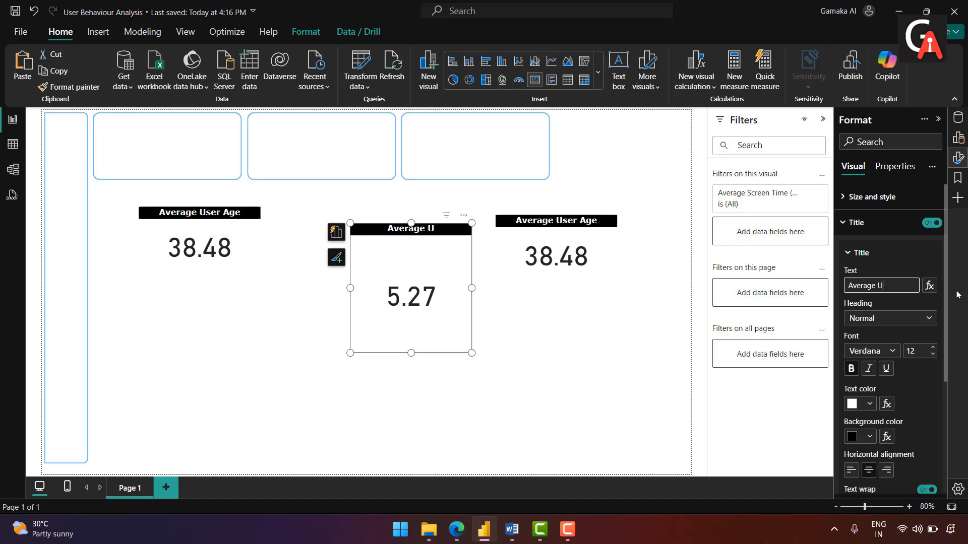
key("BackSpace")
type("Screen Time")
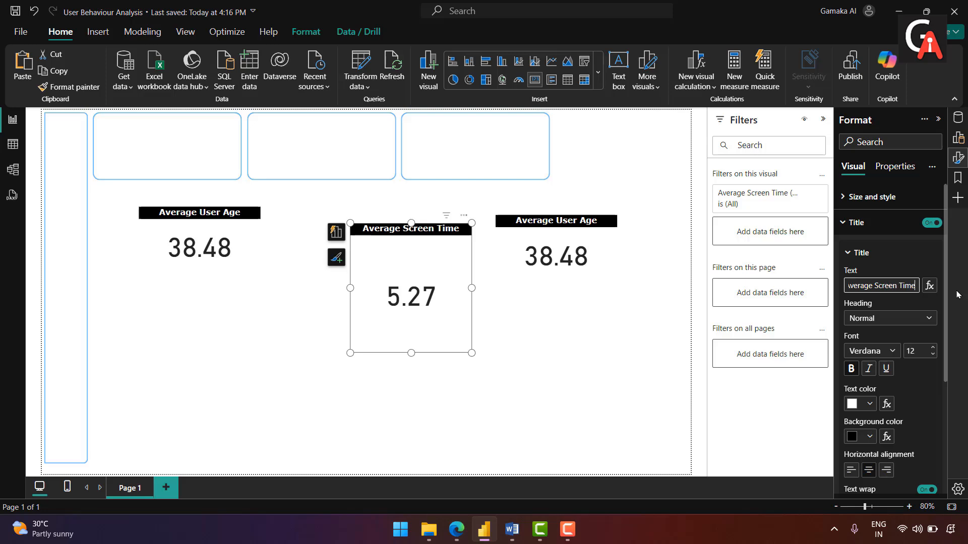
- Make the third card taller and replace its field with the Average Data Use measure
left_click(541, 257)
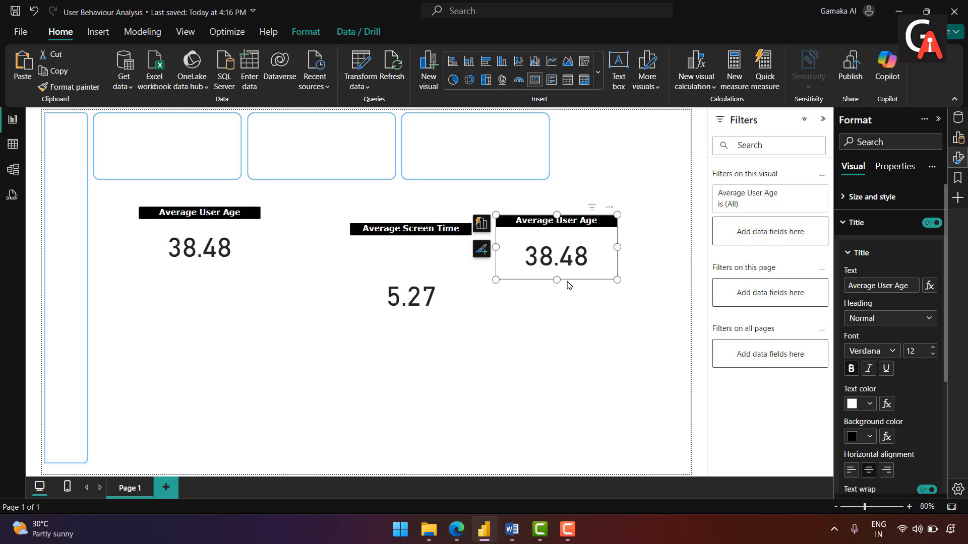
left_click_drag(556, 280, 558, 329)
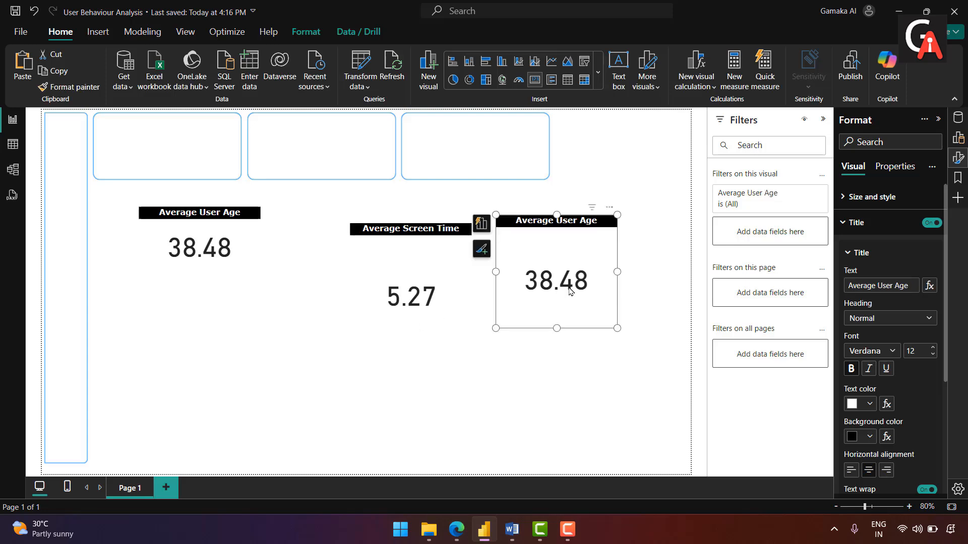
left_click(958, 138)
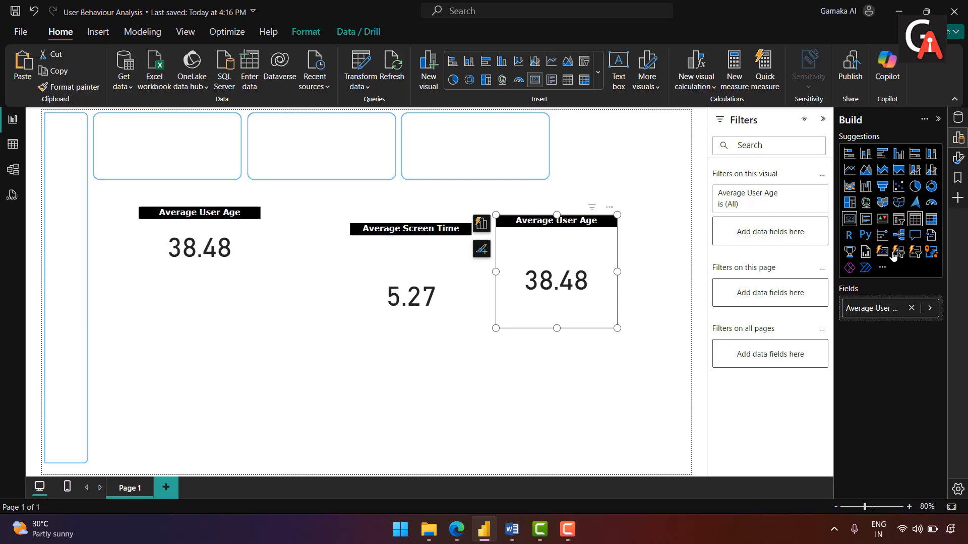
left_click(911, 308)
left_click(877, 309)
left_click(707, 208)
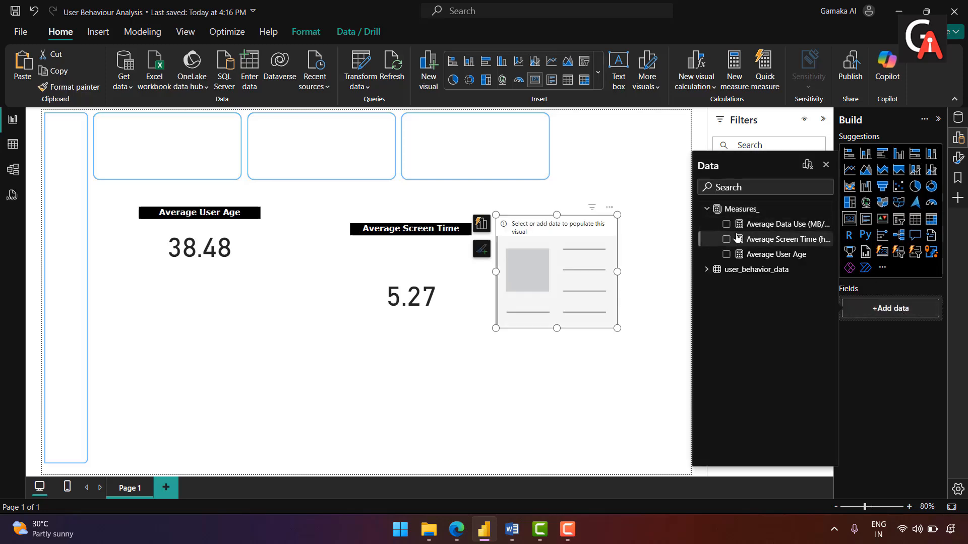
left_click(726, 223)
left_click(593, 288)
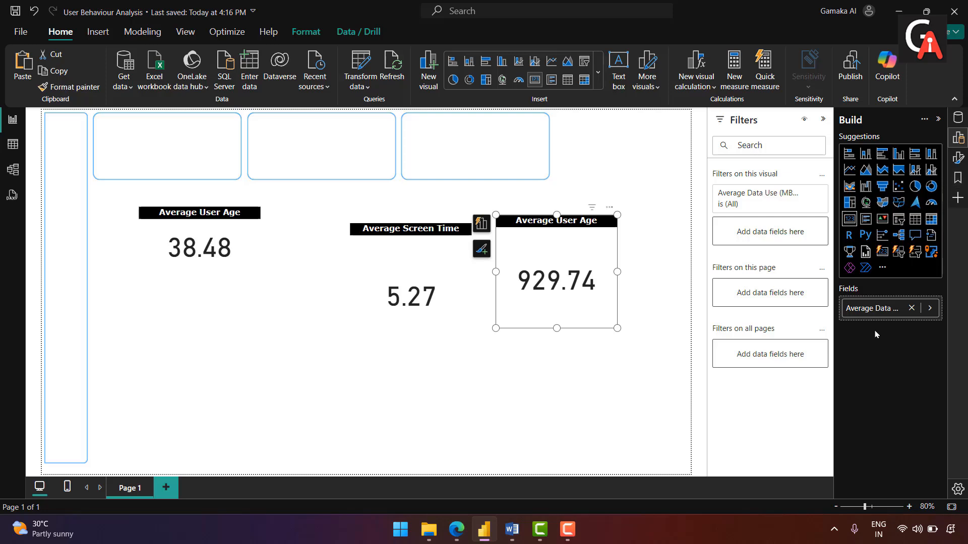
- Change the third card's title text to "Average Data Use"
left_click(958, 158)
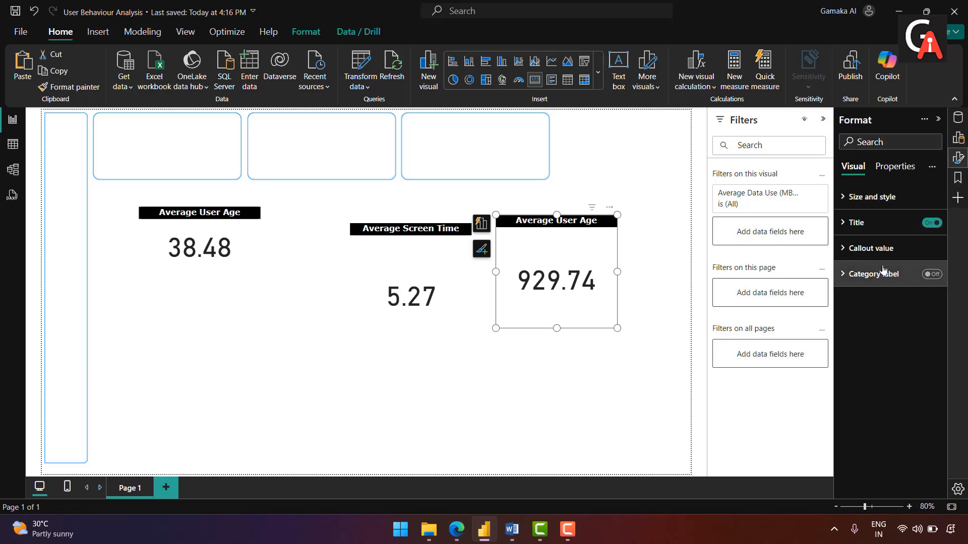
left_click(845, 227)
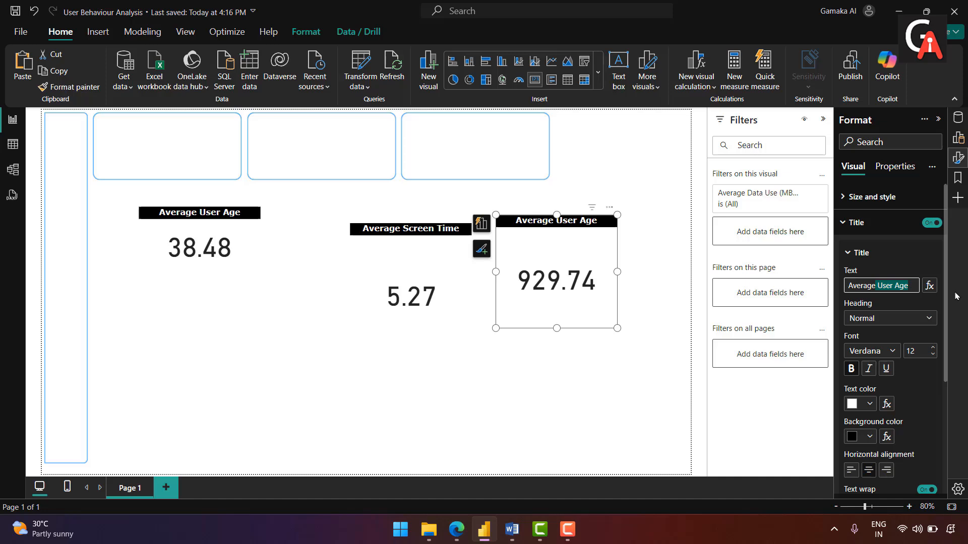
key("BackSpace")
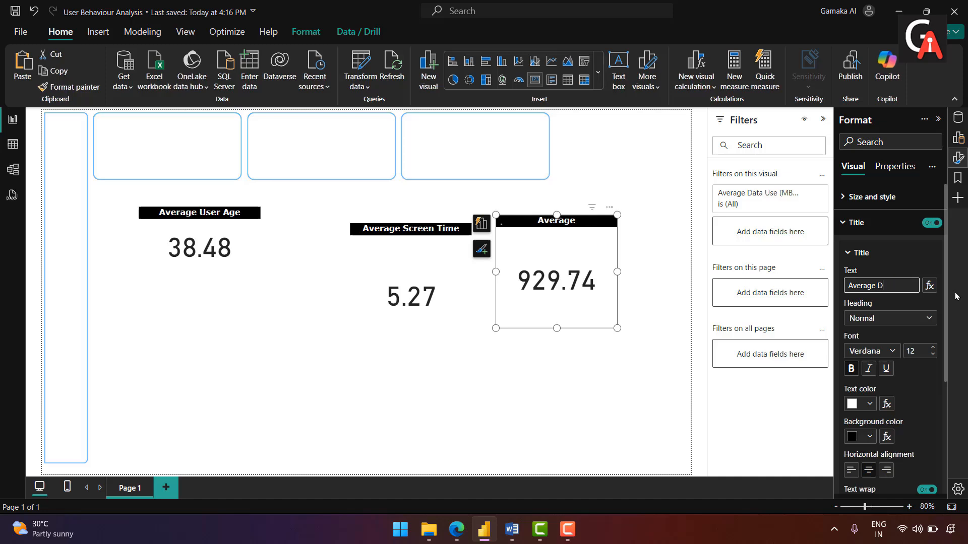
type("Data Use")
- Shorten the Average Screen Time and Average Data Use cards so their values sit close beneath their titles
left_click(406, 307)
left_click_drag(411, 352, 411, 287)
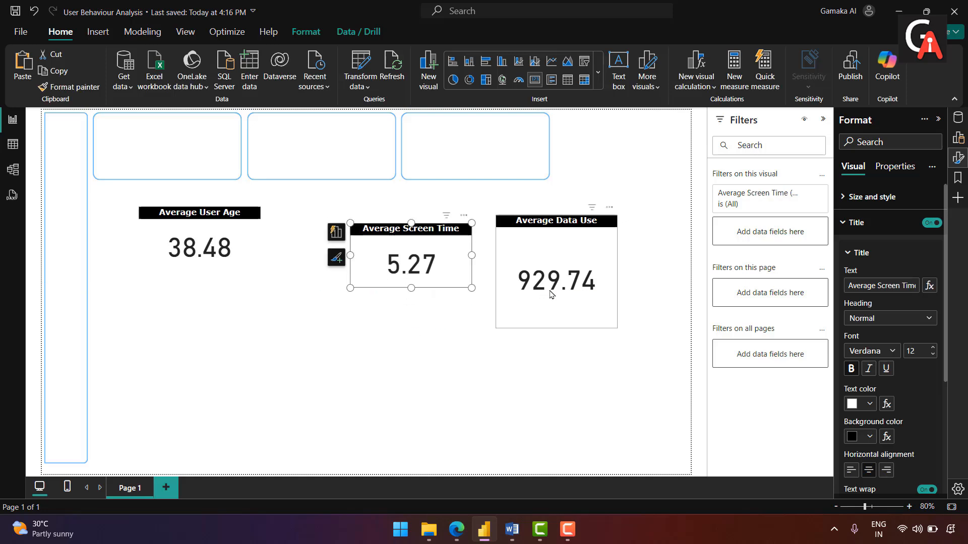
left_click(556, 330)
left_click_drag(555, 331, 560, 268)
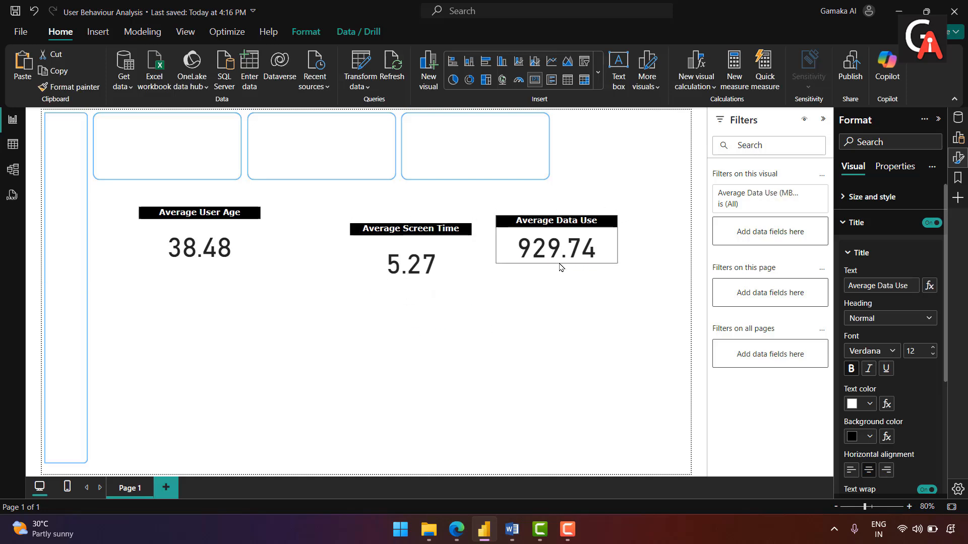
left_click(563, 289)
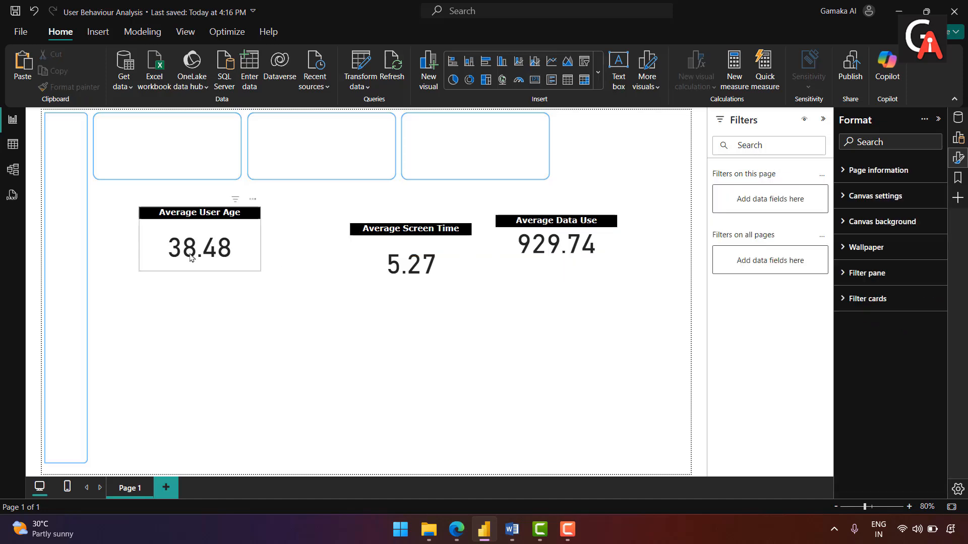
- Move the Average User Age card into the first outlined rectangle and widen it to fit the outline
left_click_drag(190, 258, 160, 156)
left_click_drag(220, 146, 237, 147)
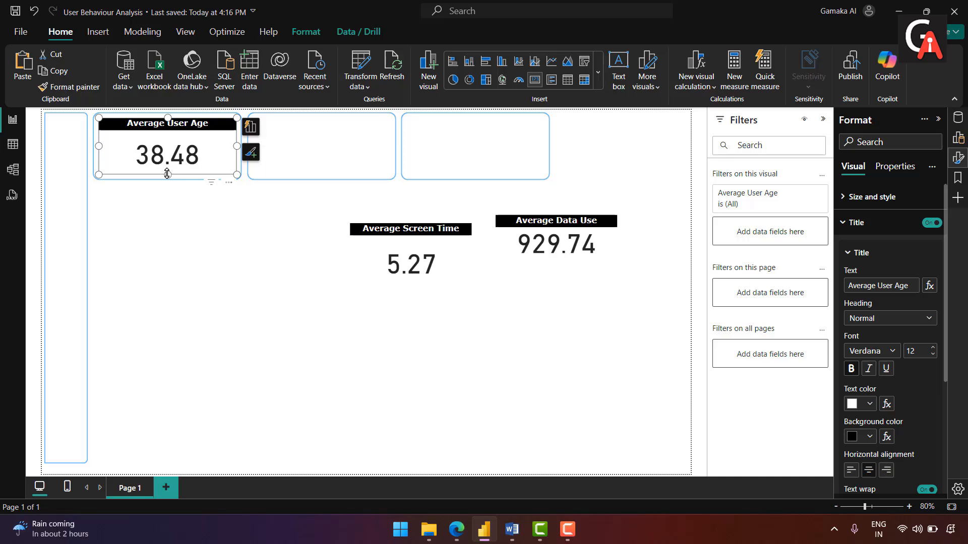
left_click(205, 267)
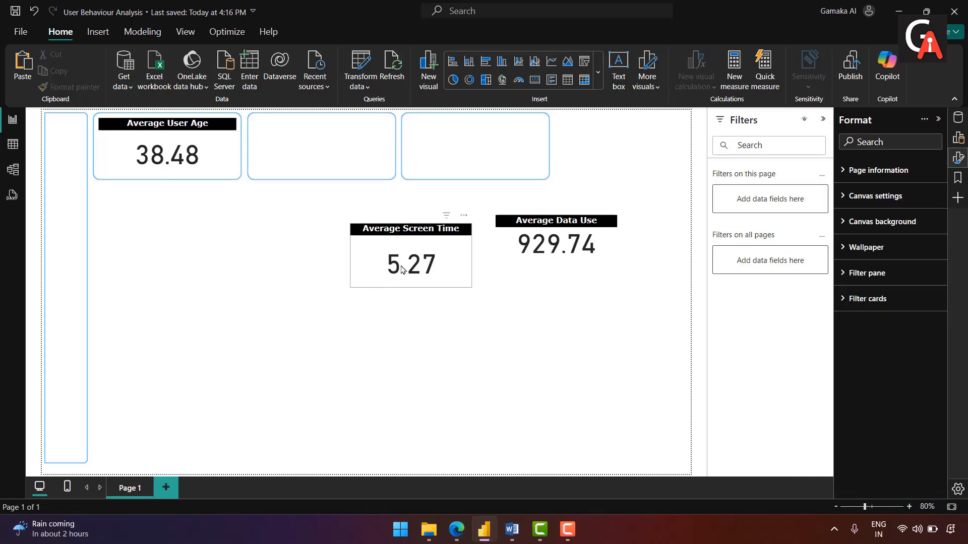
- Place the Average Screen Time and Average Data Use cards in the second and third outlined rectangles and widen both to fit
left_click_drag(328, 229, 314, 179)
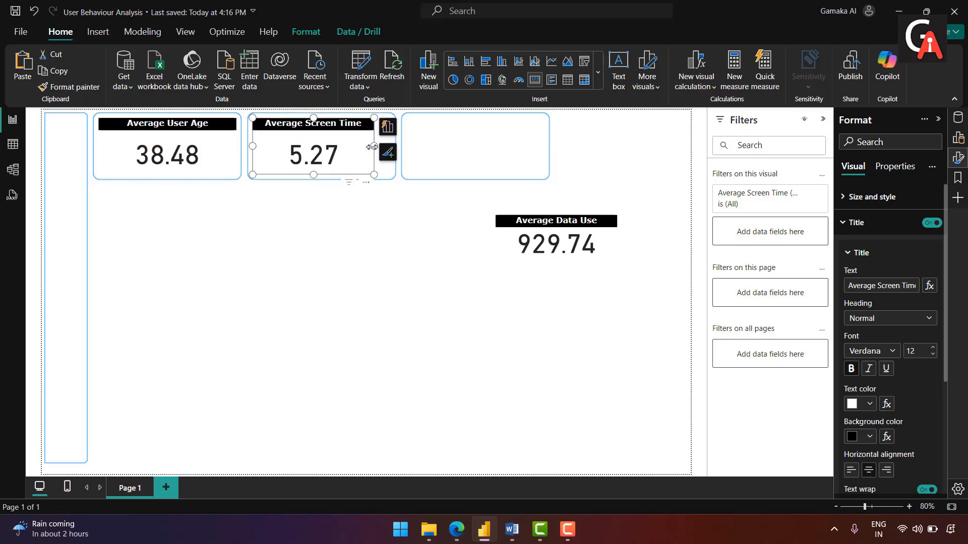
left_click_drag(374, 146, 394, 151)
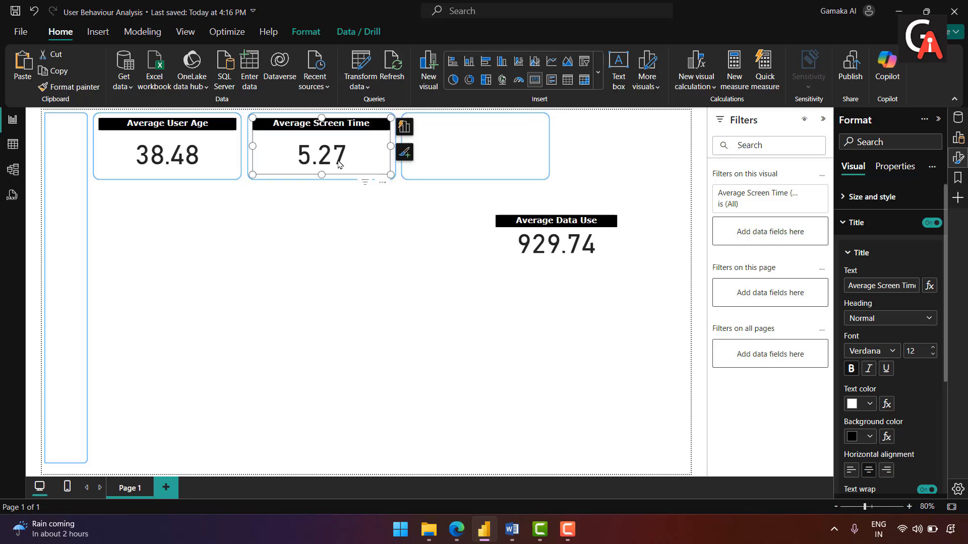
left_click_drag(567, 240, 468, 176)
mouse_move(526, 146)
left_mouse_down()
mouse_move(549, 147)
mouse_move(541, 149)
left_mouse_up()
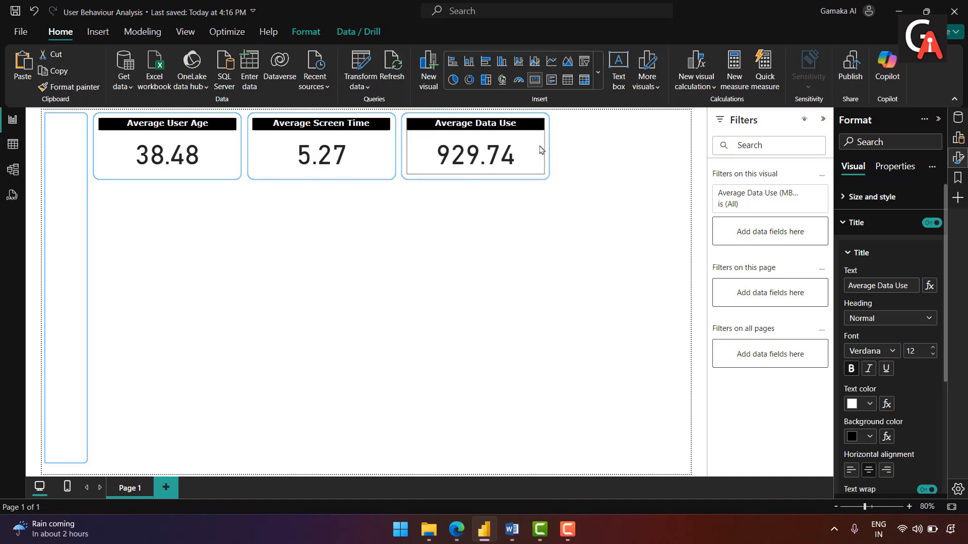
left_click(446, 276)
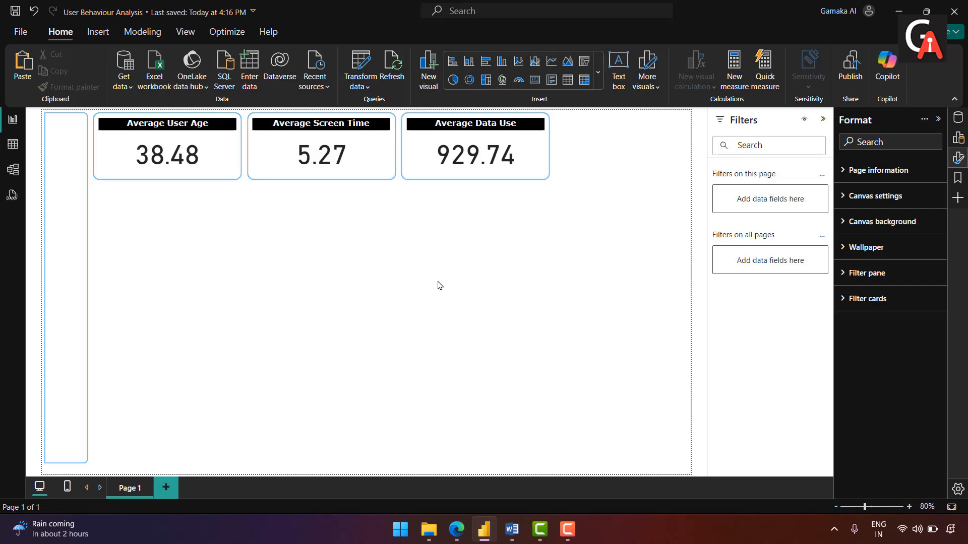
left_click(168, 162)
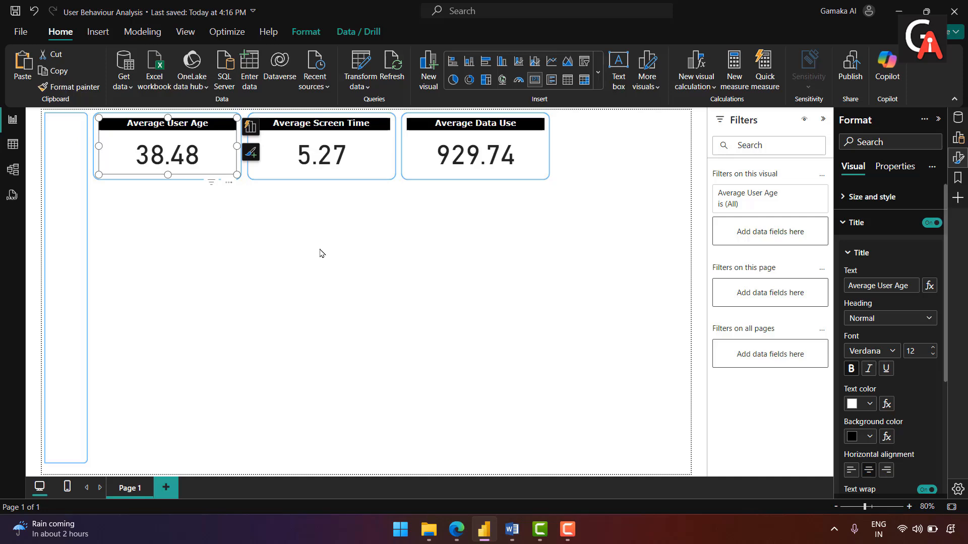
left_click(476, 138)
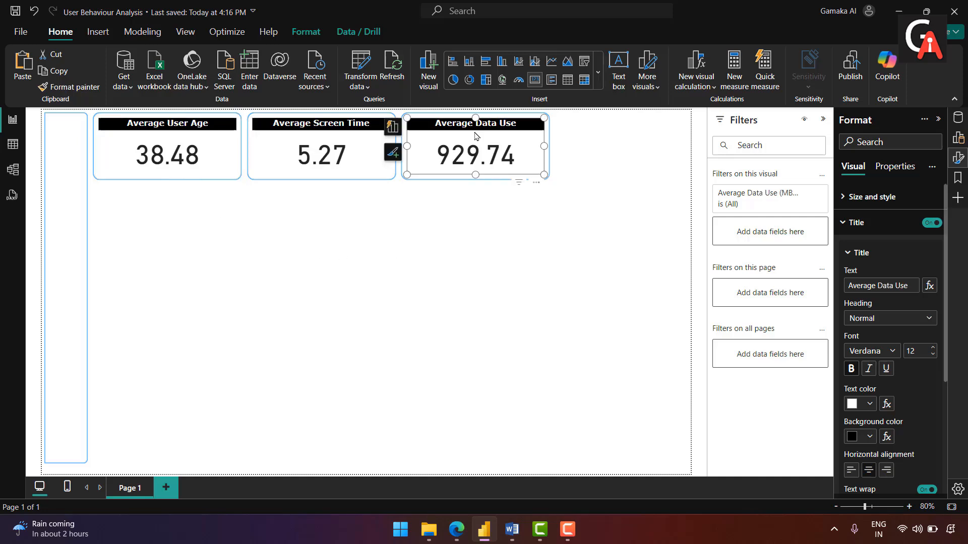
left_click(501, 293)
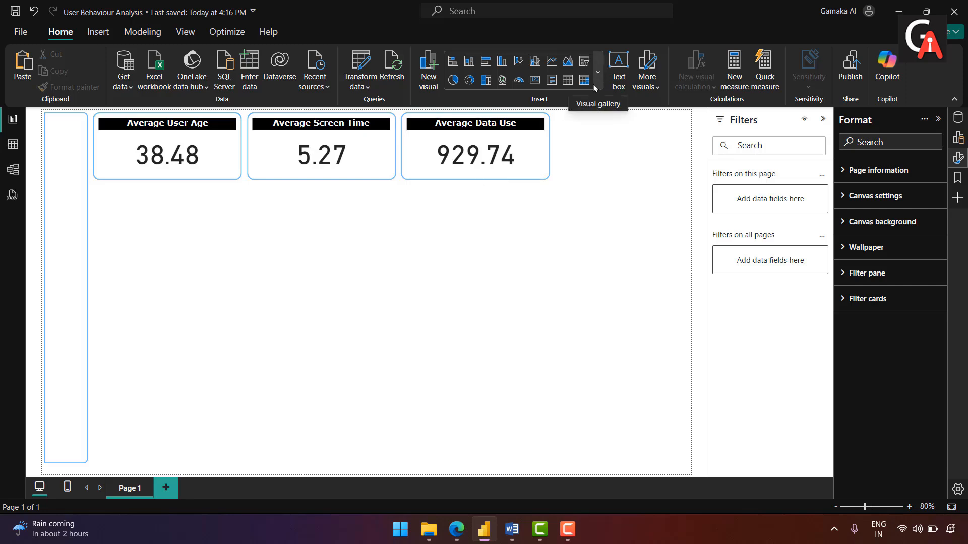
- Insert a rounded rectangle shape on the page below the Average User Age card
left_click(98, 32)
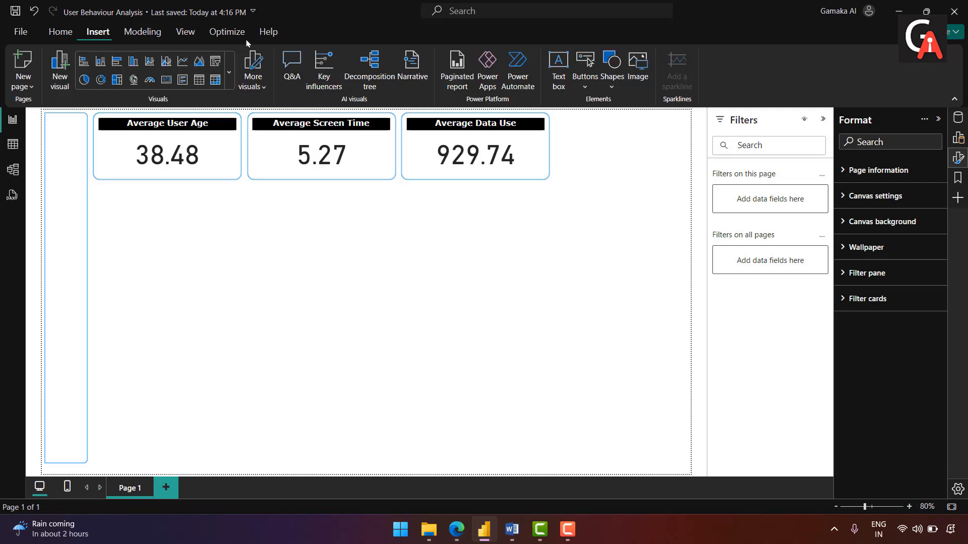
left_click(612, 70)
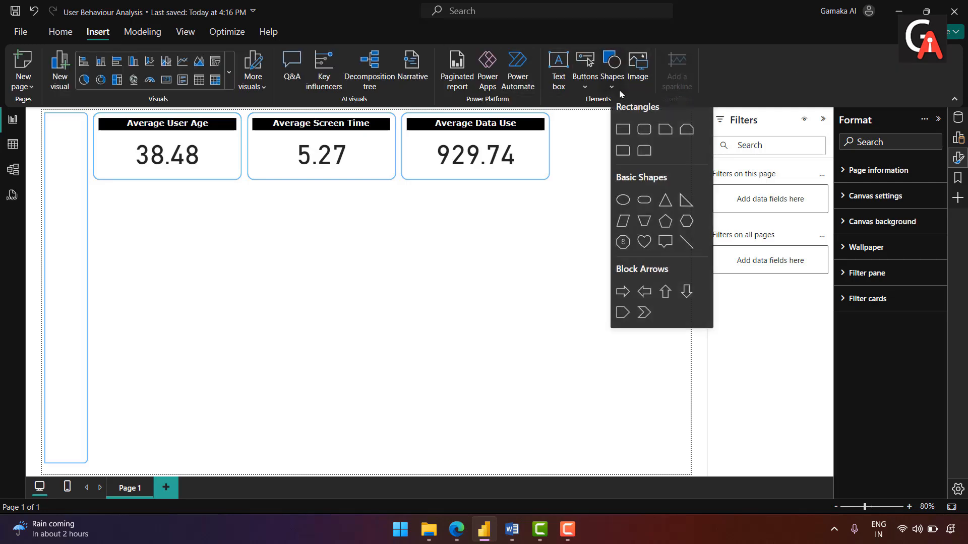
left_click(644, 130)
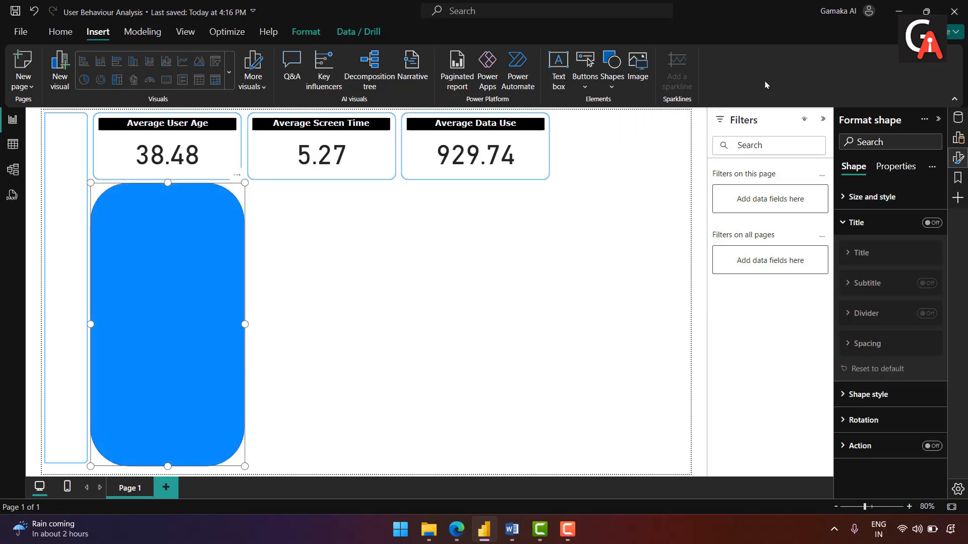
- Set the new rounded rectangle's width to 650, keeping its height at 560
left_click(872, 222)
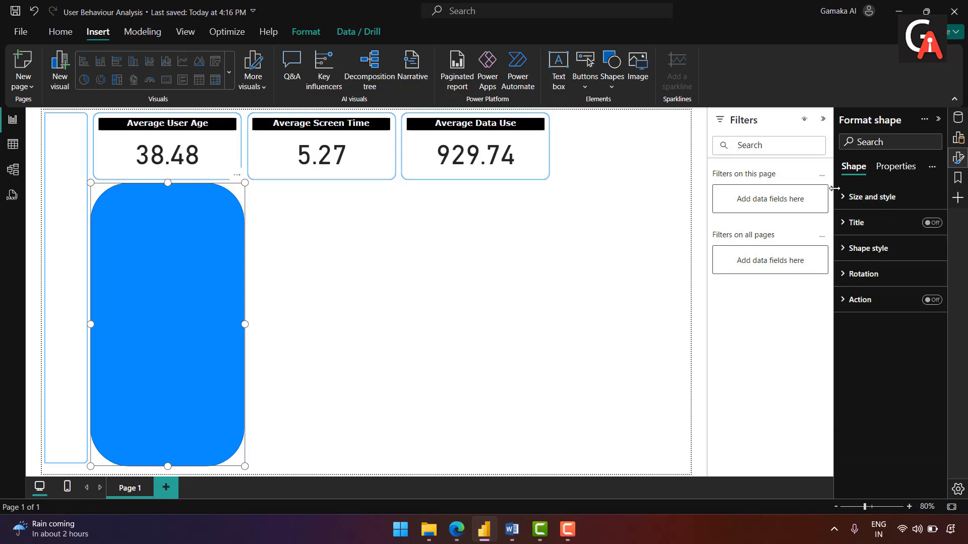
left_click(847, 196)
double_click(853, 260)
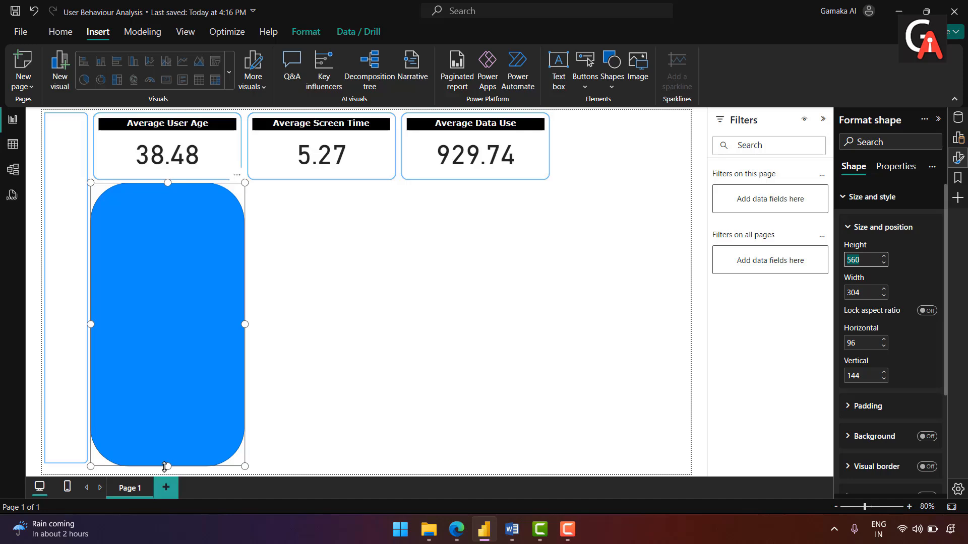
left_click_drag(168, 466, 162, 467)
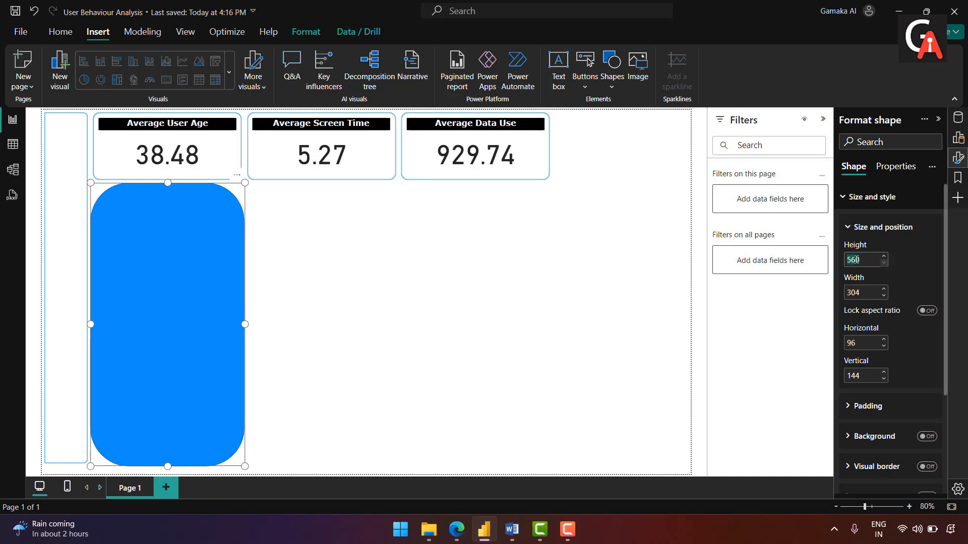
left_click(874, 293)
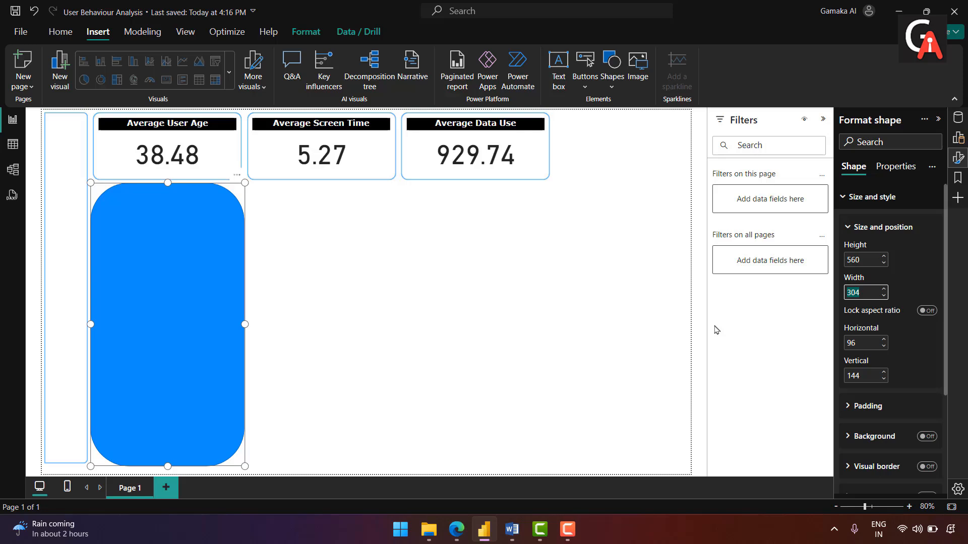
type("500")
key("Return")
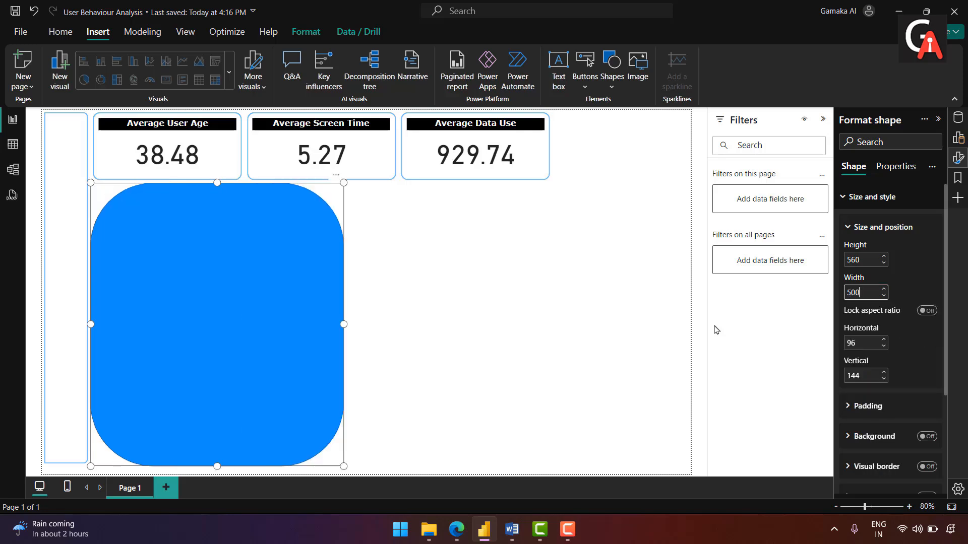
key("BackSpace")
key("BackSpace")
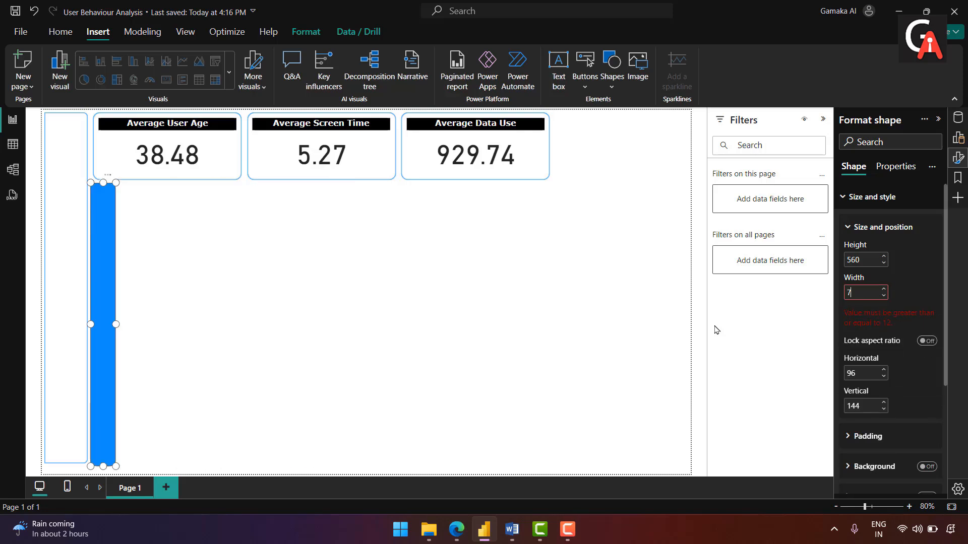
type("700")
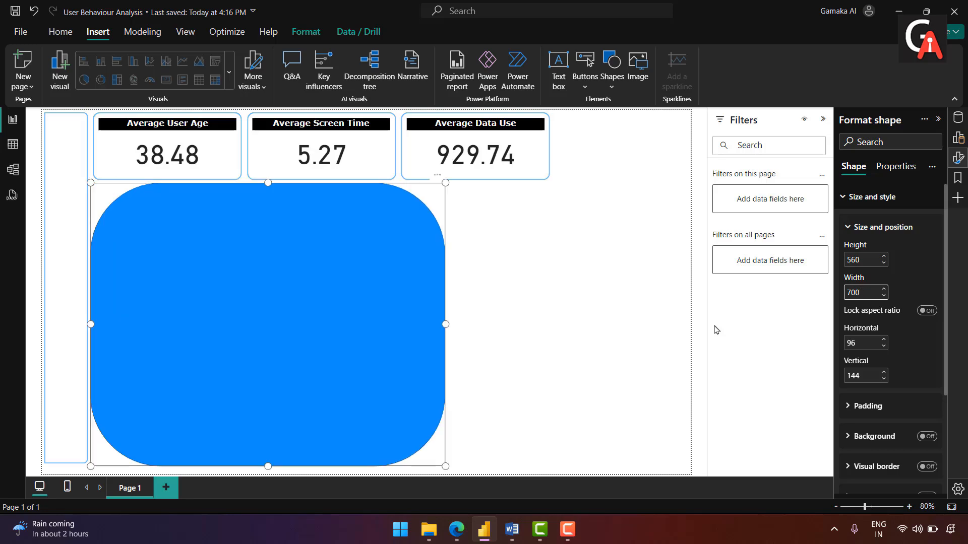
key("BackSpace")
key("BackSpace")
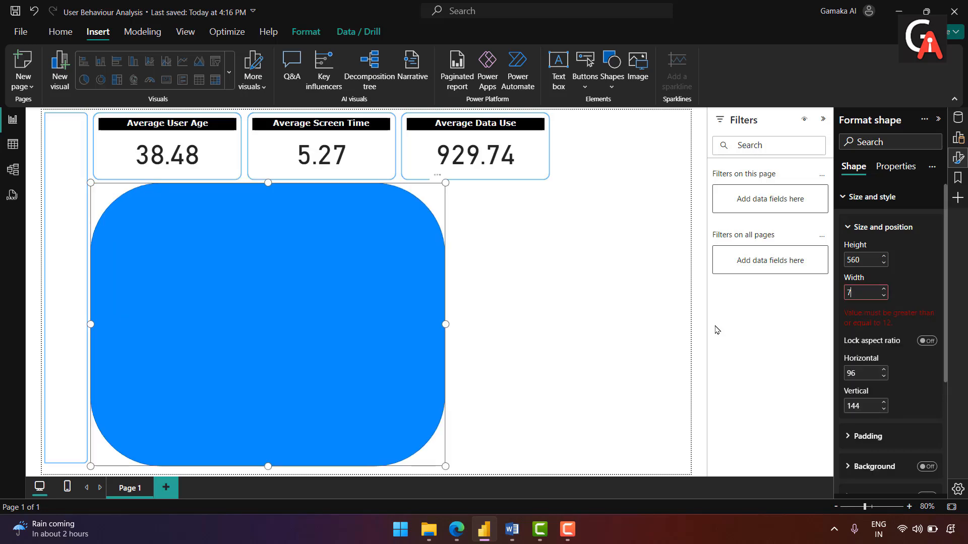
type("600")
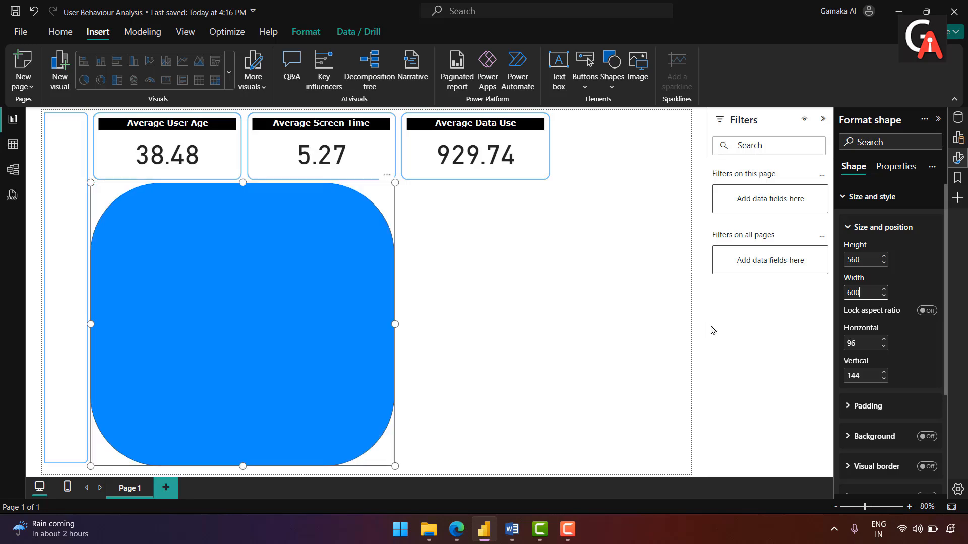
key("BackSpace")
key("BackSpace")
type("50")
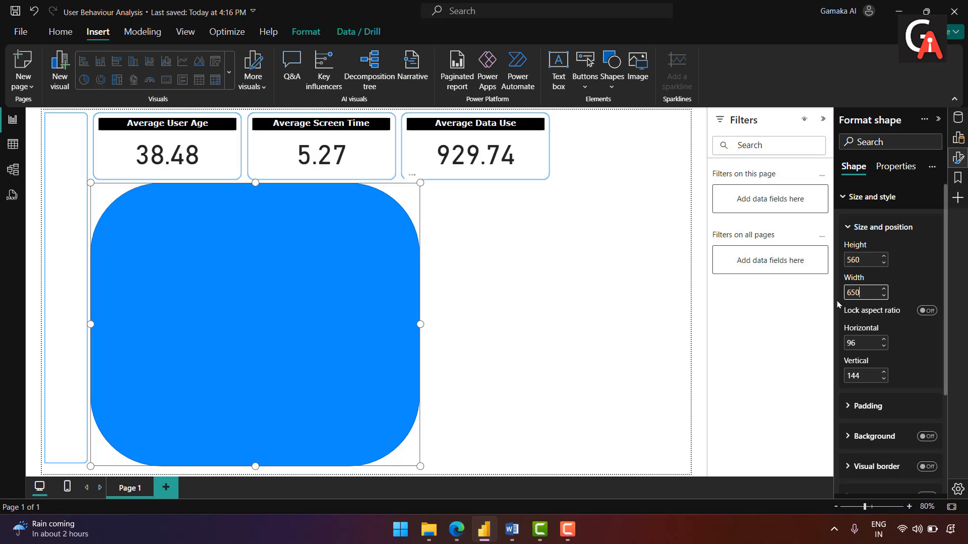
left_click(273, 282)
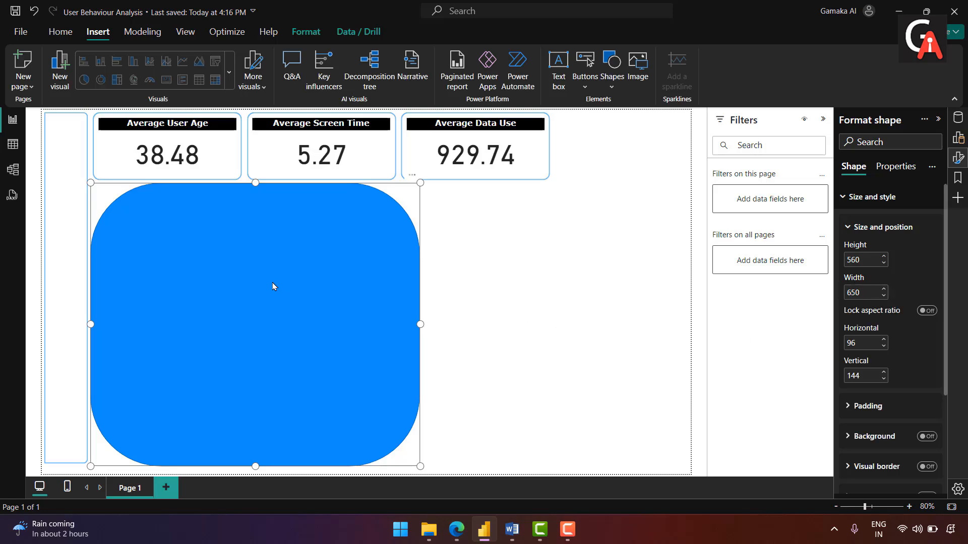
- Set the rounded rectangle's top, left and bottom padding to 5 px
left_click(858, 227)
left_click(848, 258)
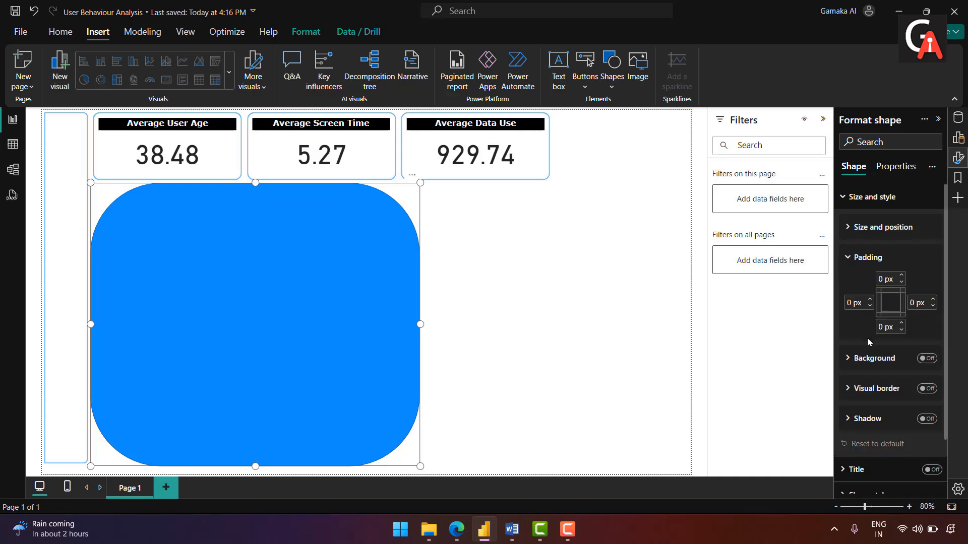
left_click(885, 279)
type("5")
left_click(856, 303)
type("5")
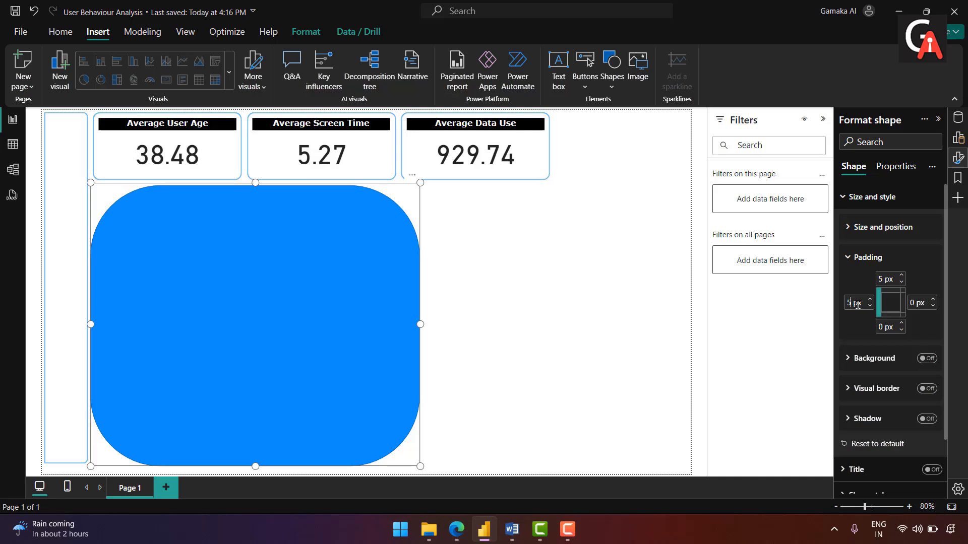
left_click(884, 326)
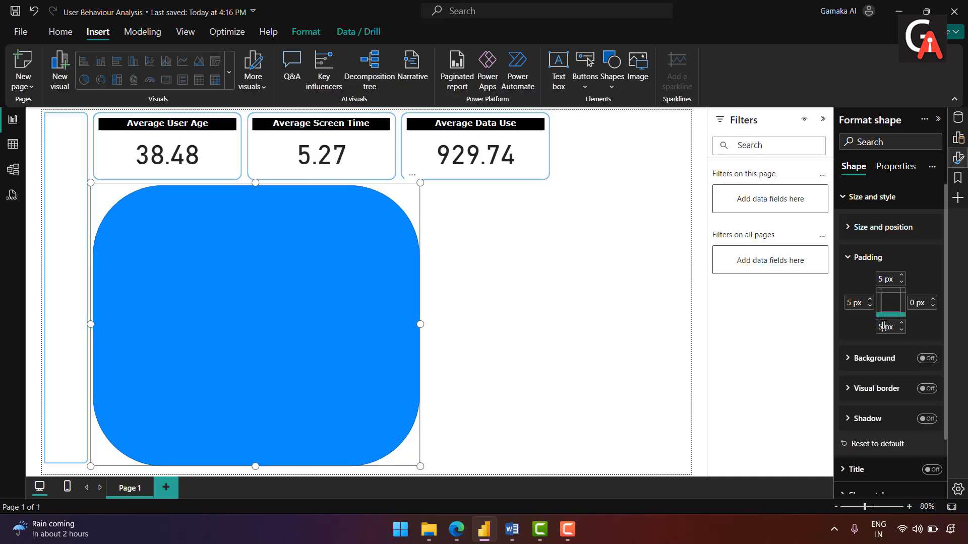
- Set the bottom and right padding of the large blue rounded rectangle to 5 px
type("5")
left_click(916, 301)
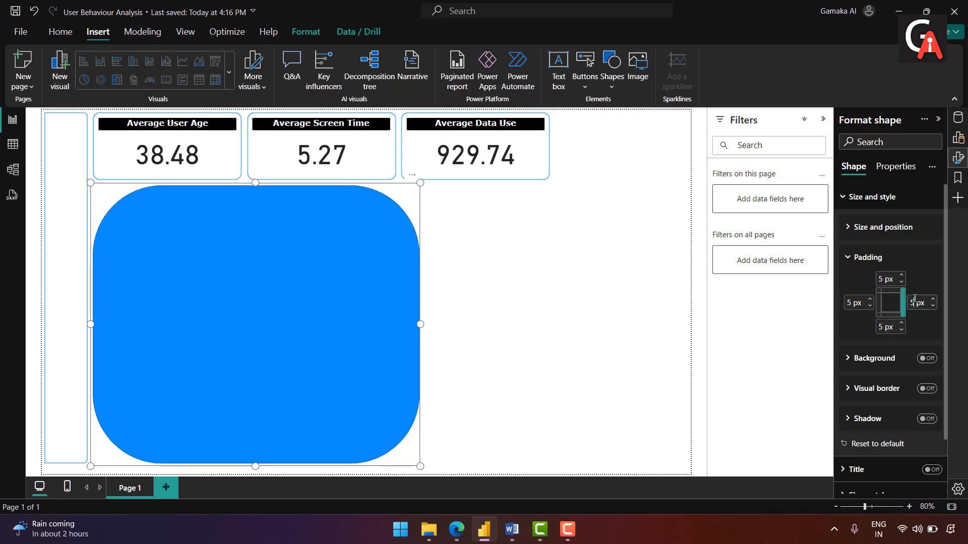
left_click(846, 328)
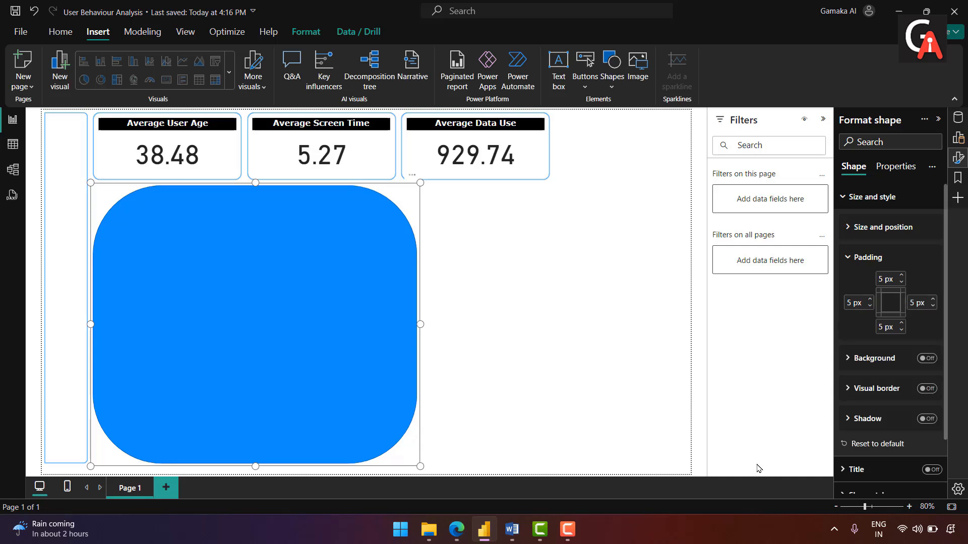
left_click(862, 257)
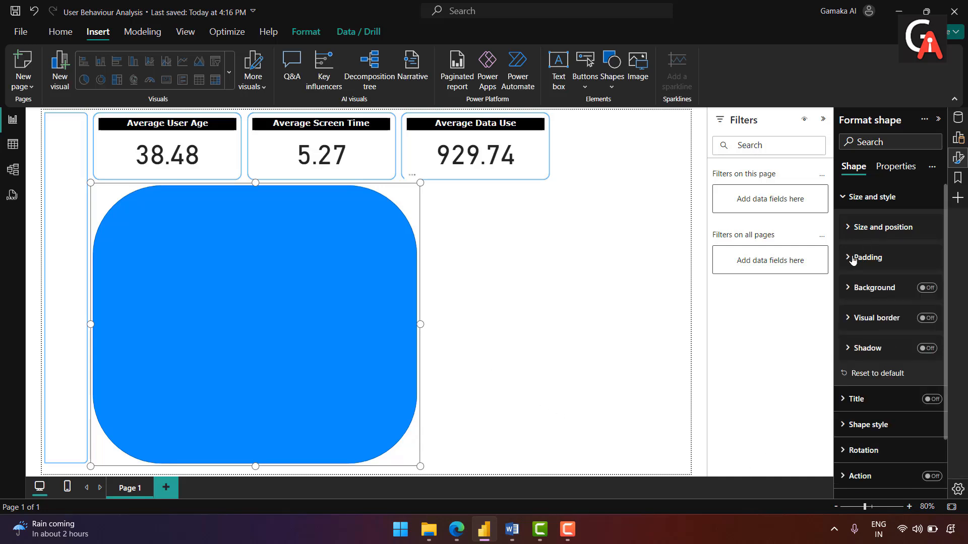
left_click(848, 197)
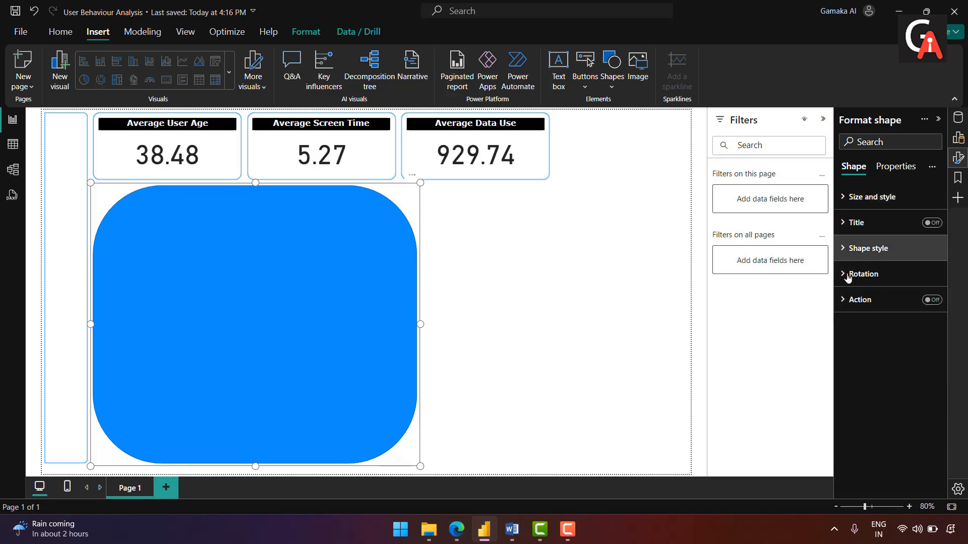
- Turn off the large rounded rectangle's fill and set its rounded corners to 10%
left_click(840, 249)
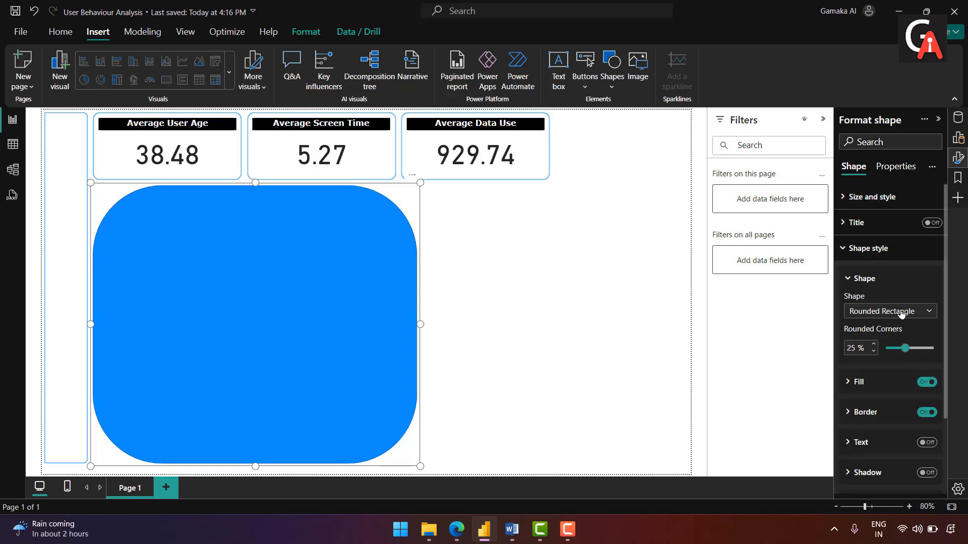
left_click(926, 382)
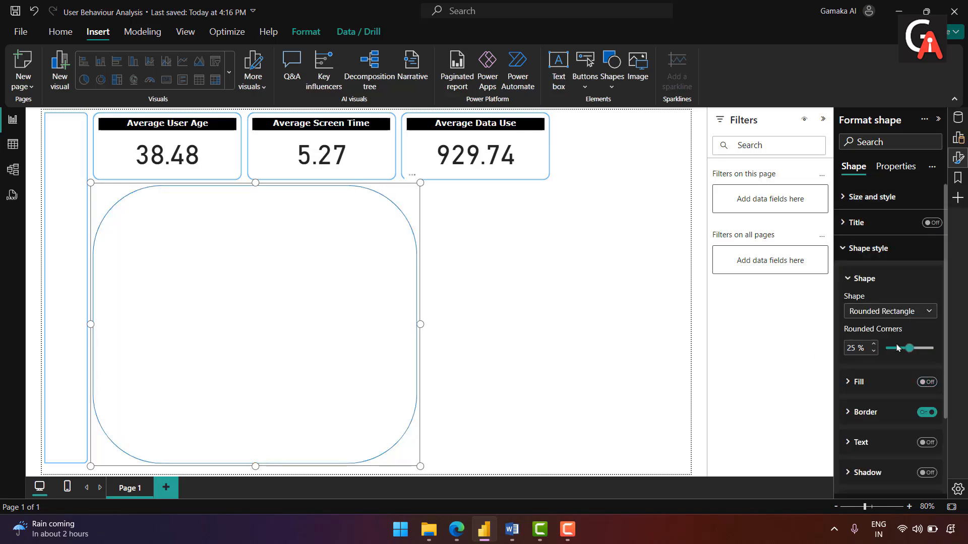
left_click(850, 348)
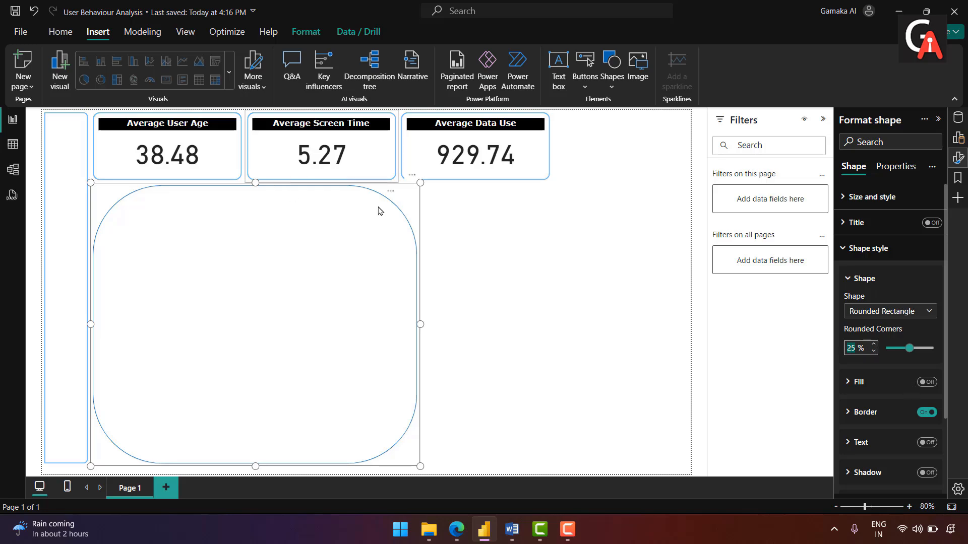
type("10")
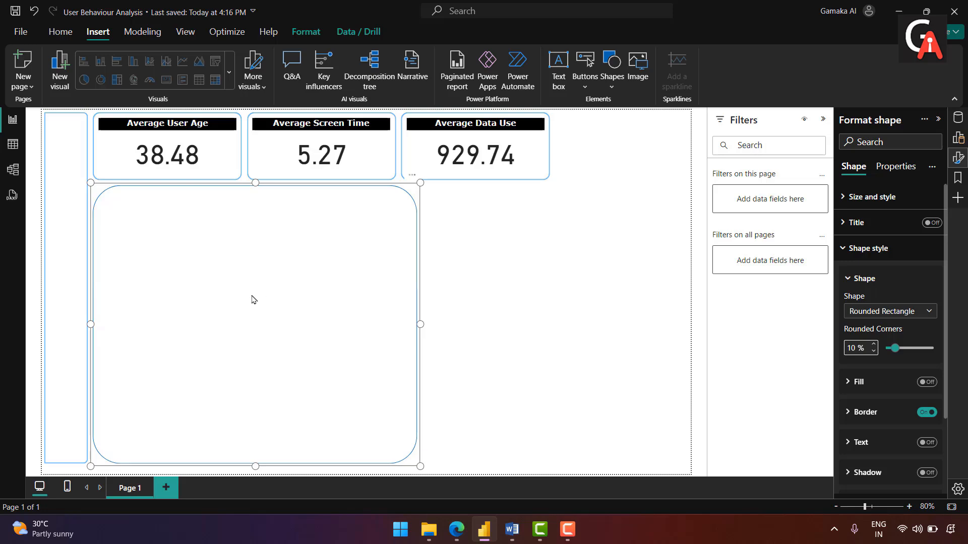
left_click(486, 334)
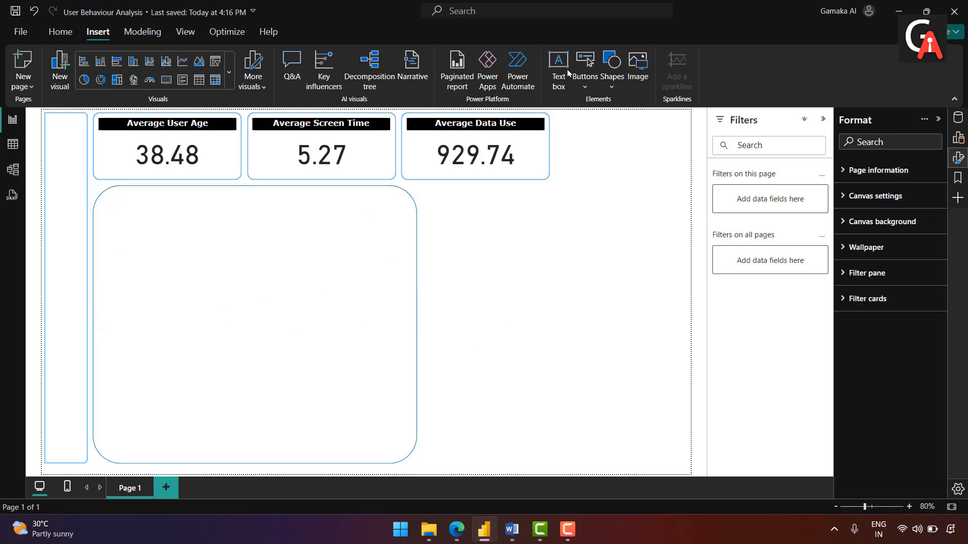
- Add a clustered column chart in the empty area beside the large rounded rectangle and widen it
left_click(60, 32)
left_click(598, 83)
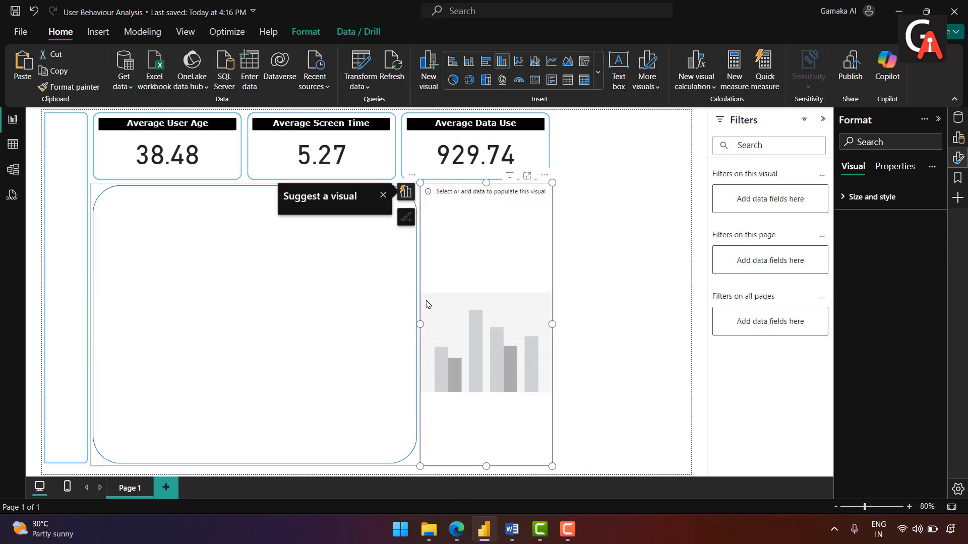
left_click_drag(551, 324, 665, 324)
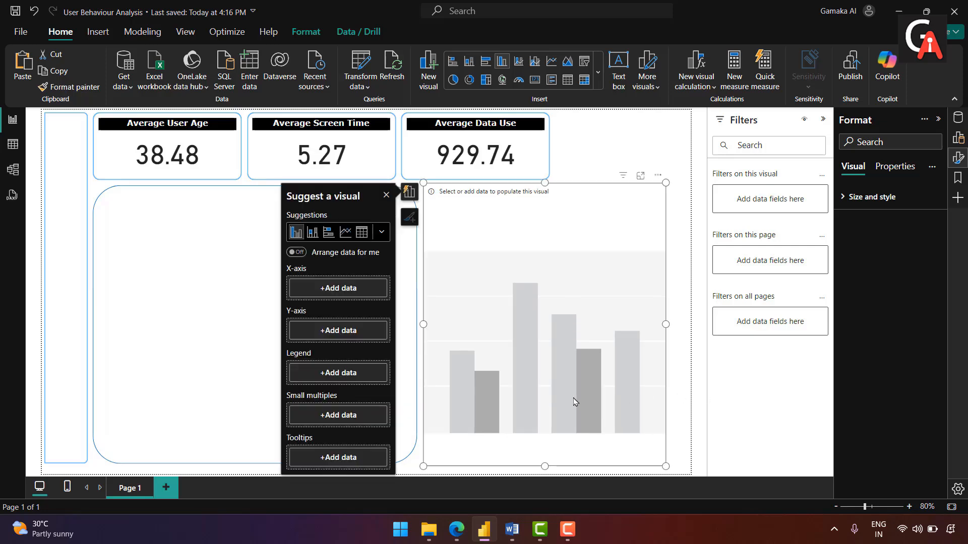
- Create a data group named Age (bins) from the Age column, binned by number of bins with a bin count of 10
left_click(957, 118)
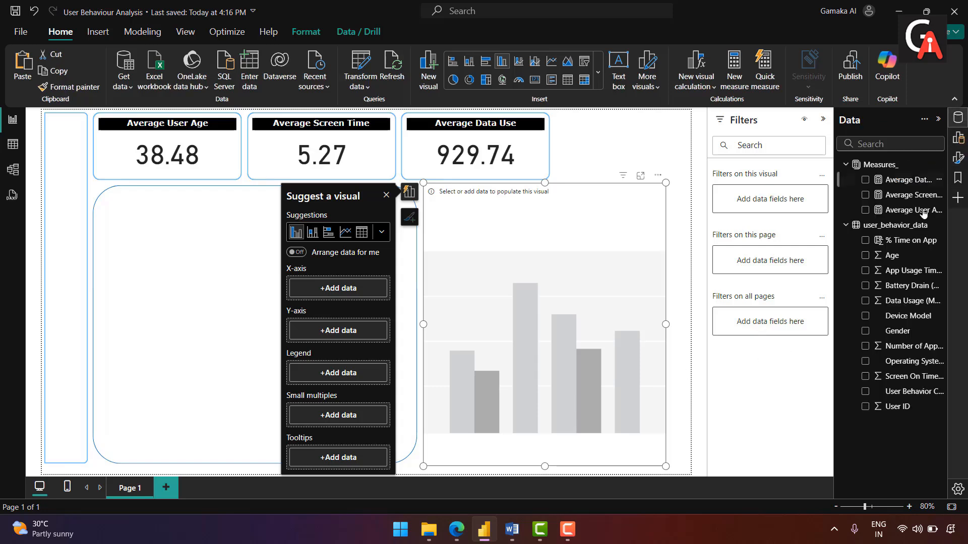
left_click(906, 260)
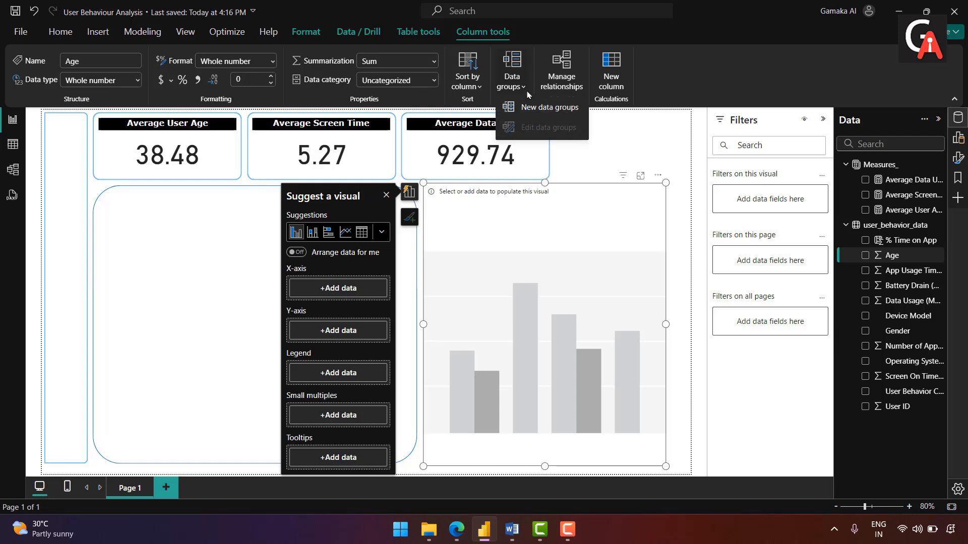
left_click(534, 106)
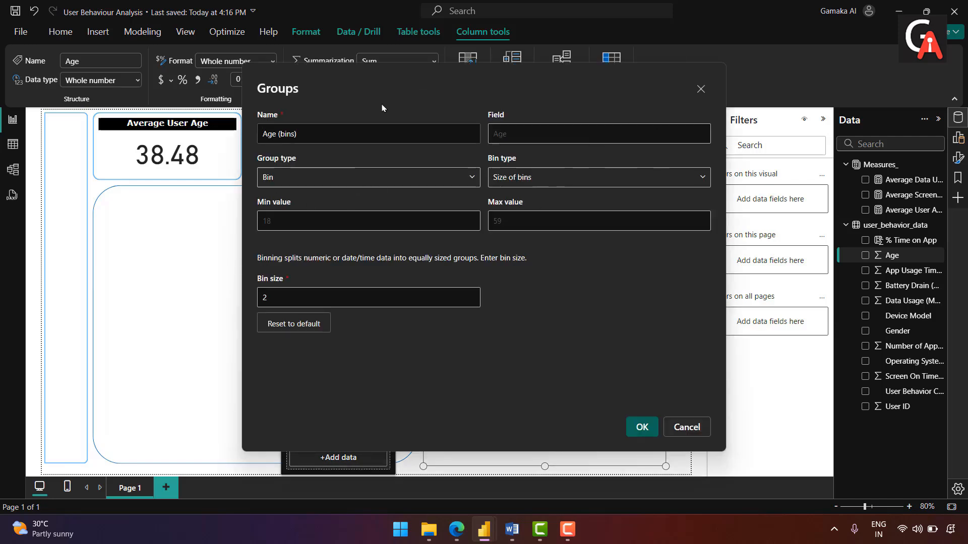
left_click(562, 184)
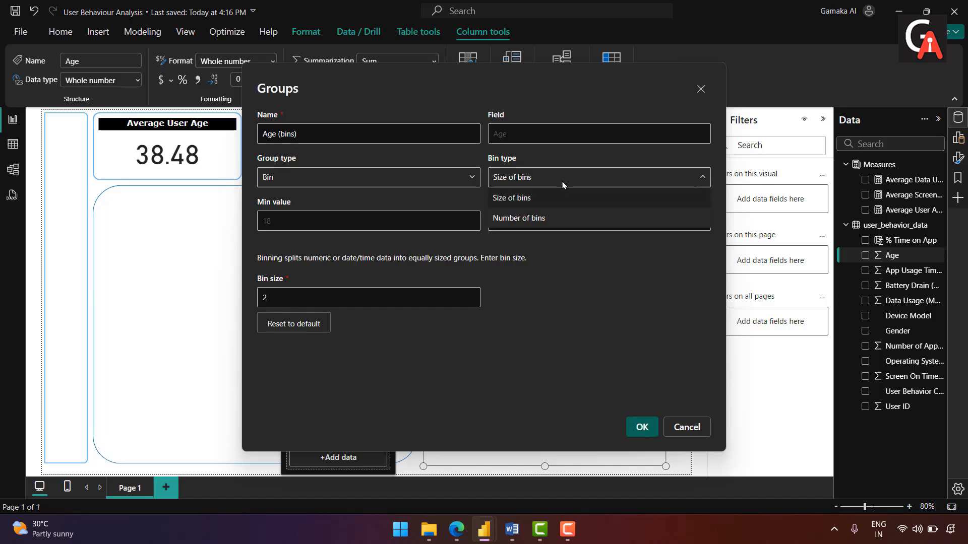
left_click(545, 226)
left_click(337, 300)
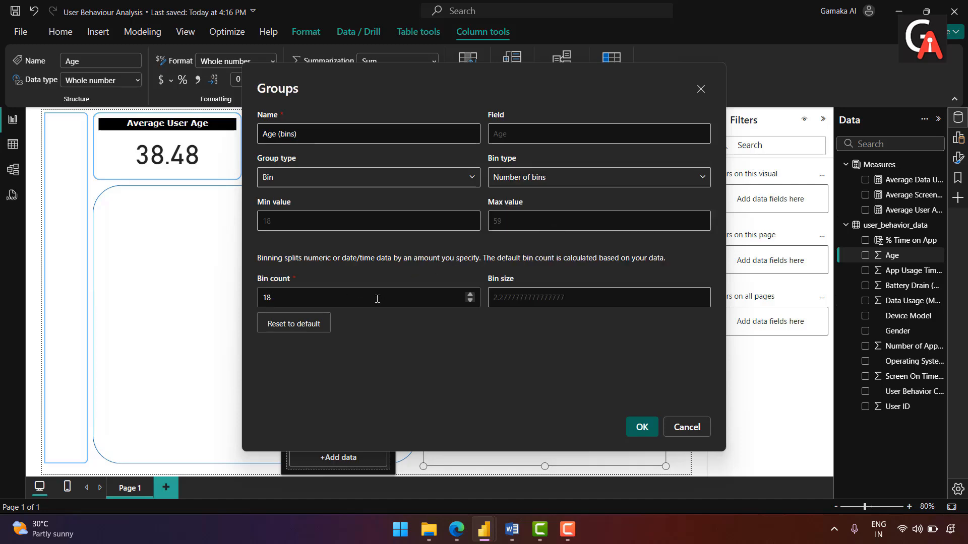
key("BackSpace")
key("BackSpace")
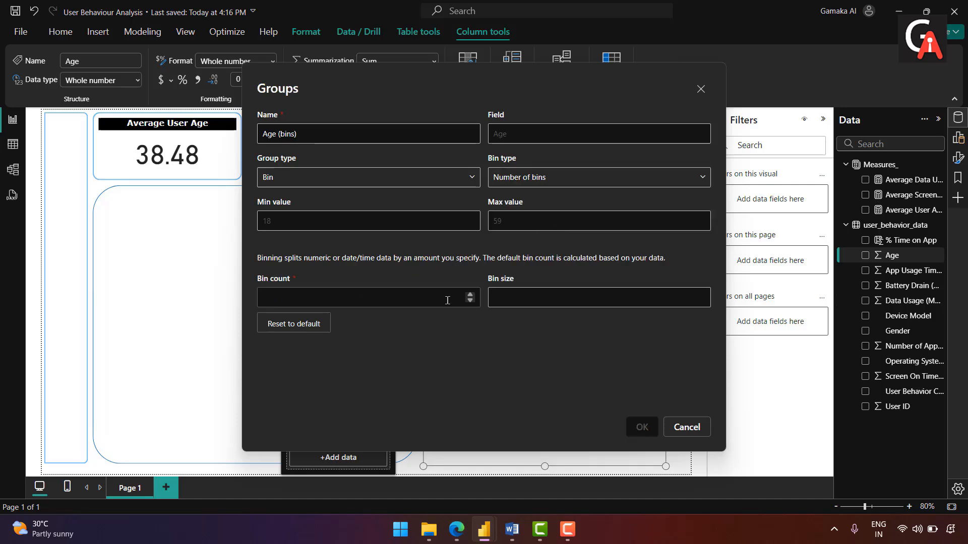
type("10")
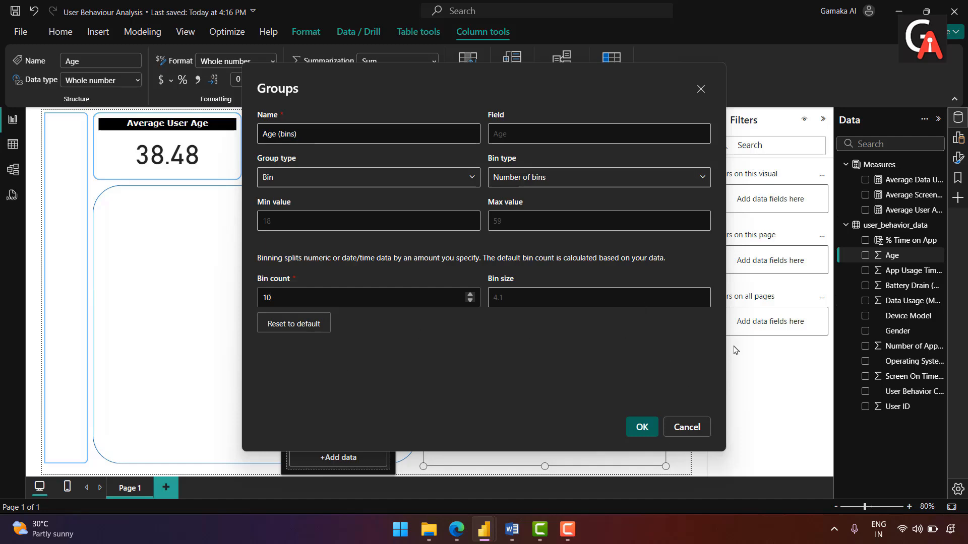
left_click(650, 428)
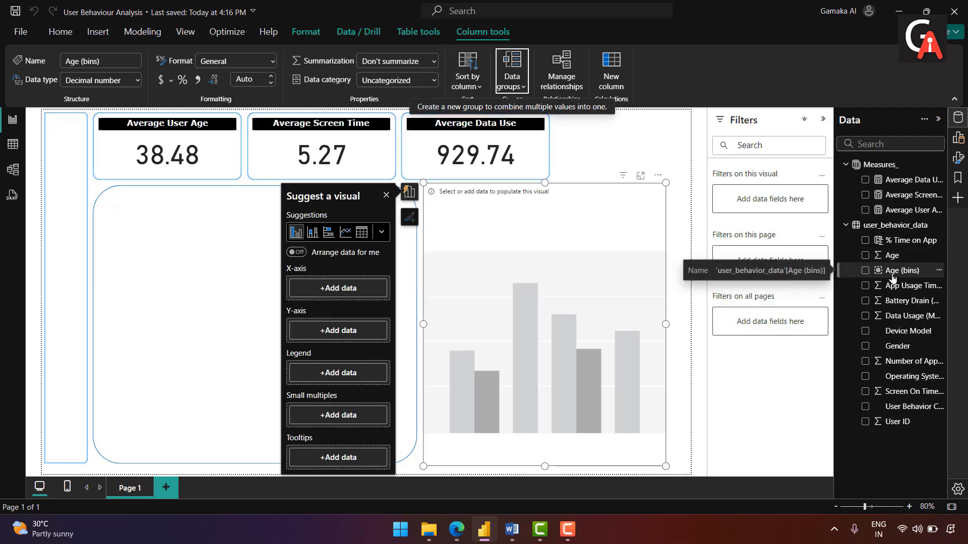
- Assign Age (bins) to the column chart's X-axis and Screen On Time to its Y-axis
left_click(335, 292)
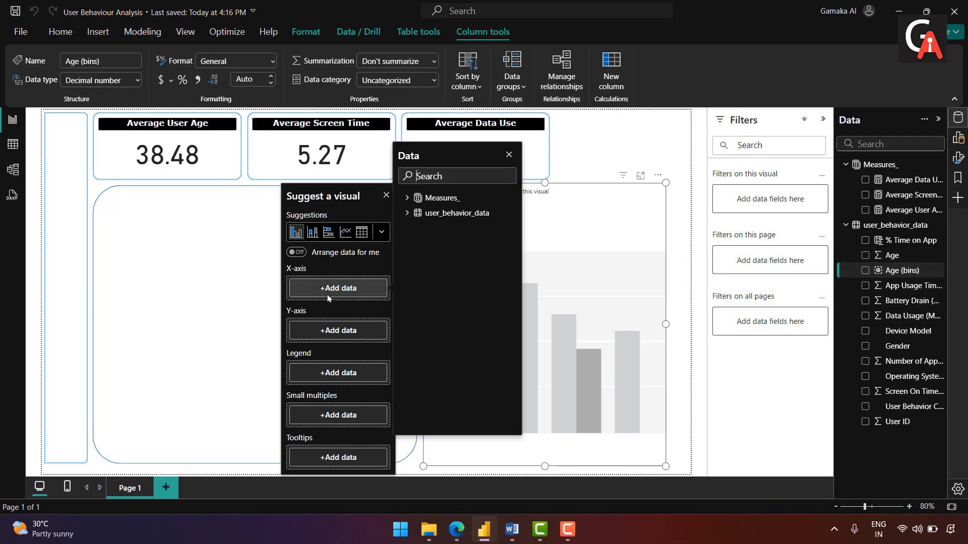
left_click(407, 215)
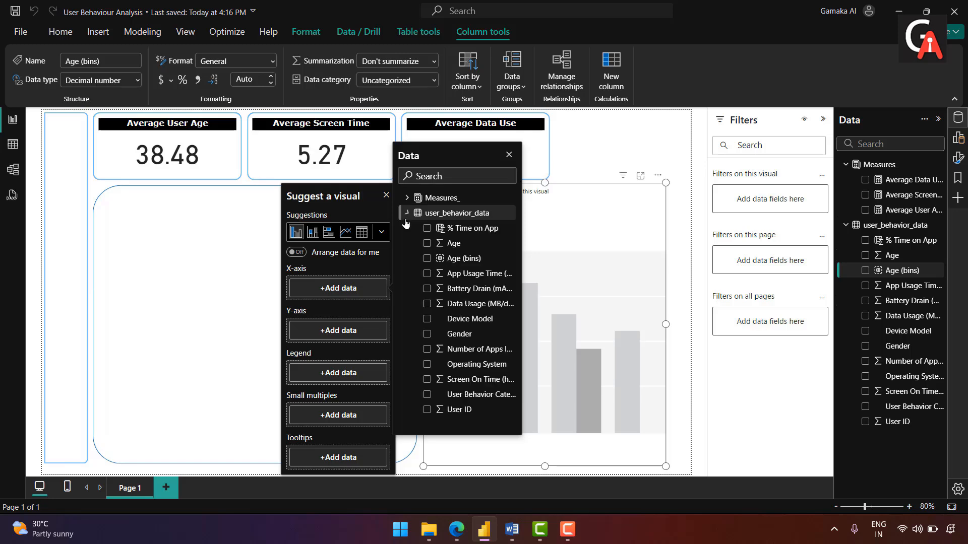
left_click(428, 260)
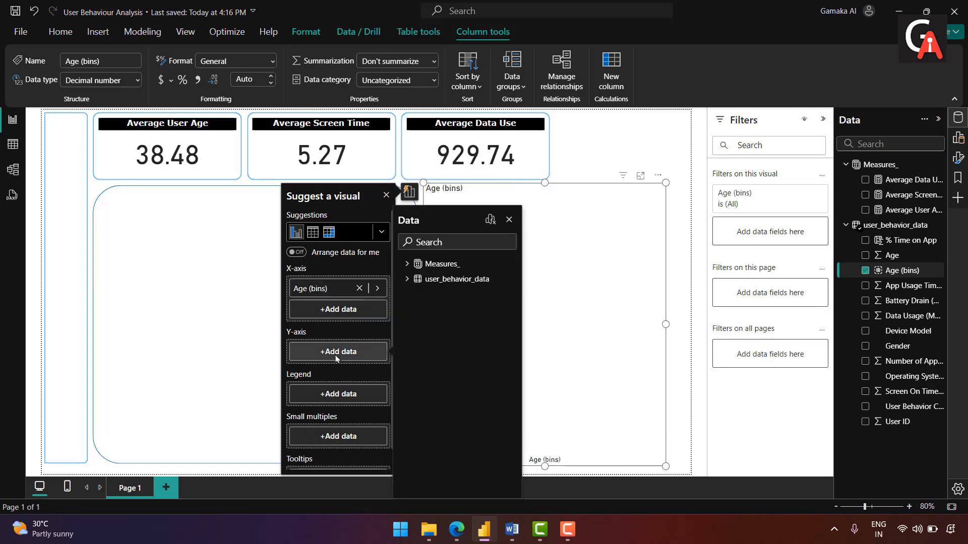
left_click(407, 278)
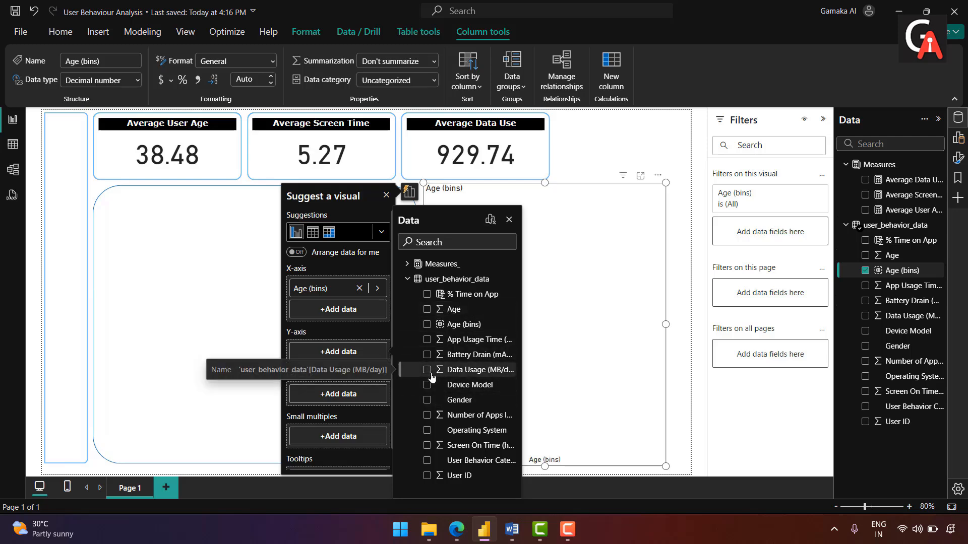
left_click(427, 446)
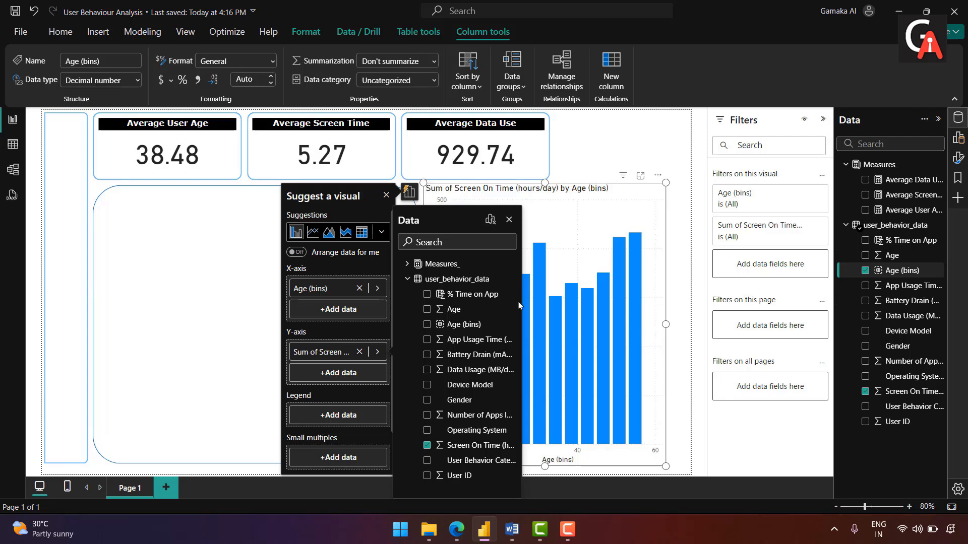
- Split the chart's columns by adding Gender from user_behavior_data as the legend
left_click(333, 416)
left_click(407, 208)
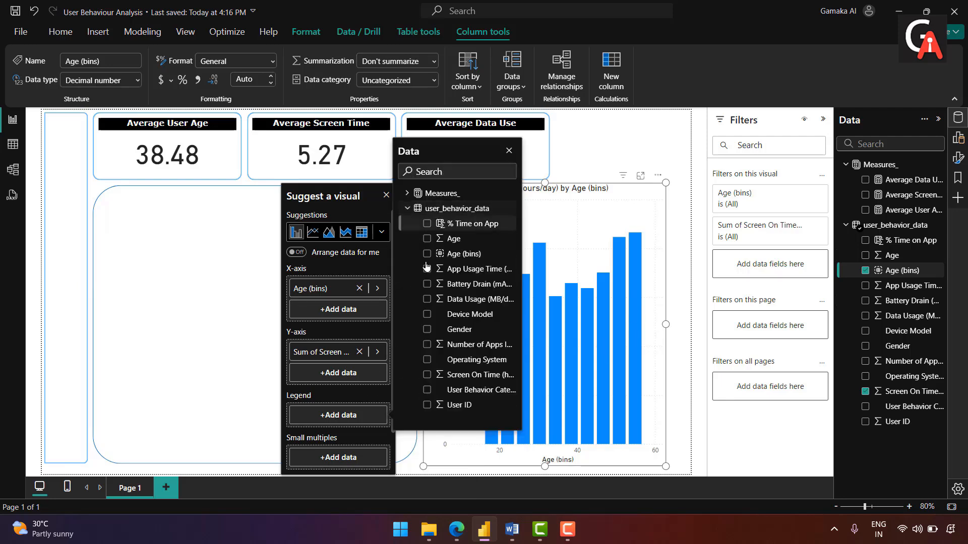
left_click(427, 330)
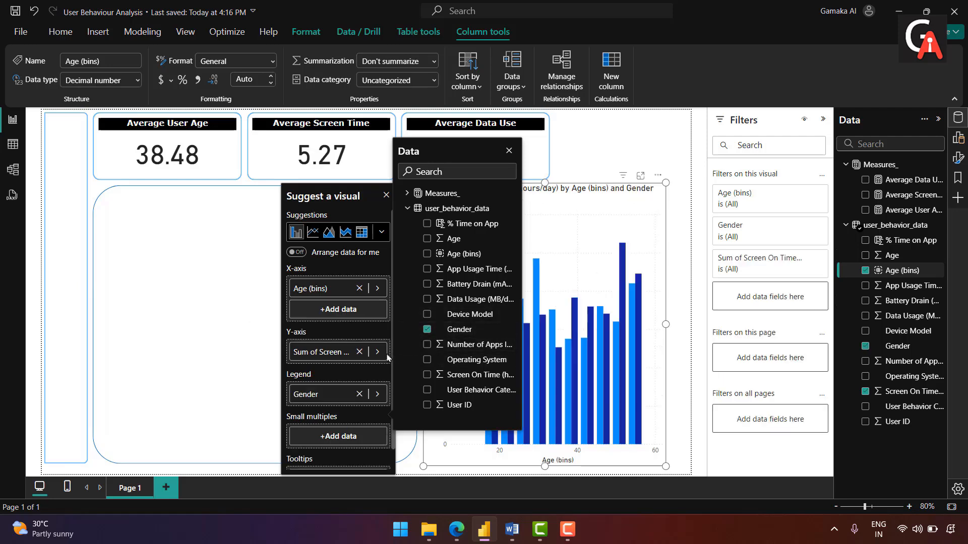
left_click(450, 458)
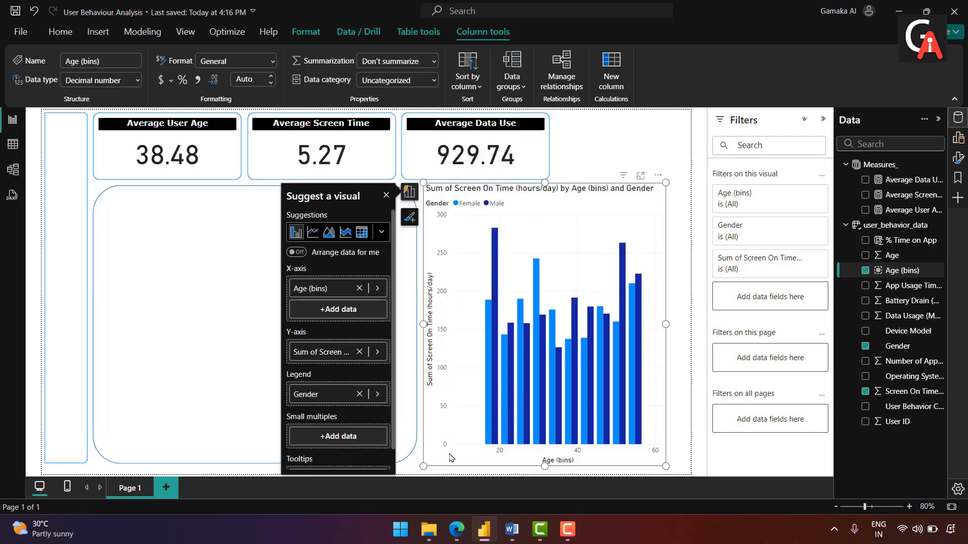
- Move the column chart into the large rounded rectangle and resize it to fit inside the outline
left_click_drag(506, 203, 190, 232)
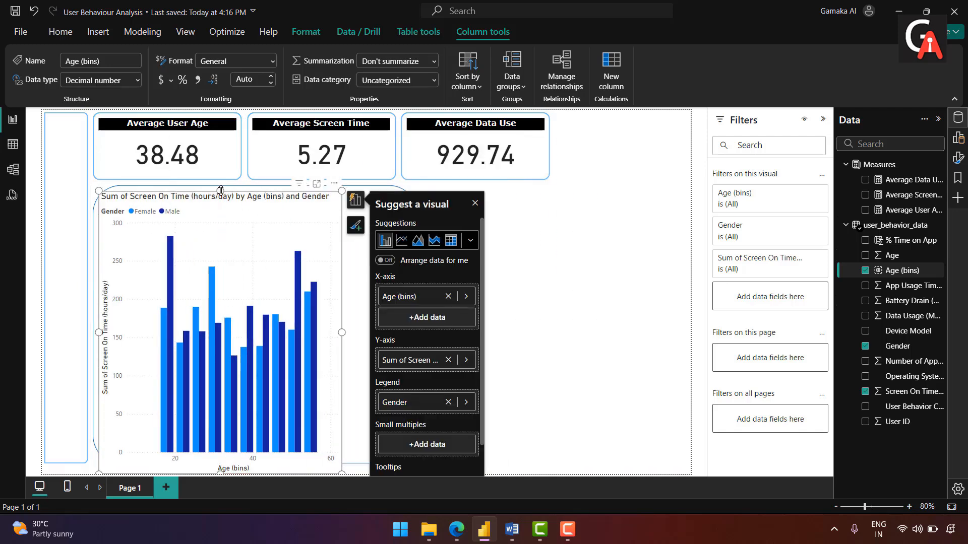
left_click_drag(220, 193, 222, 202)
left_click(247, 224)
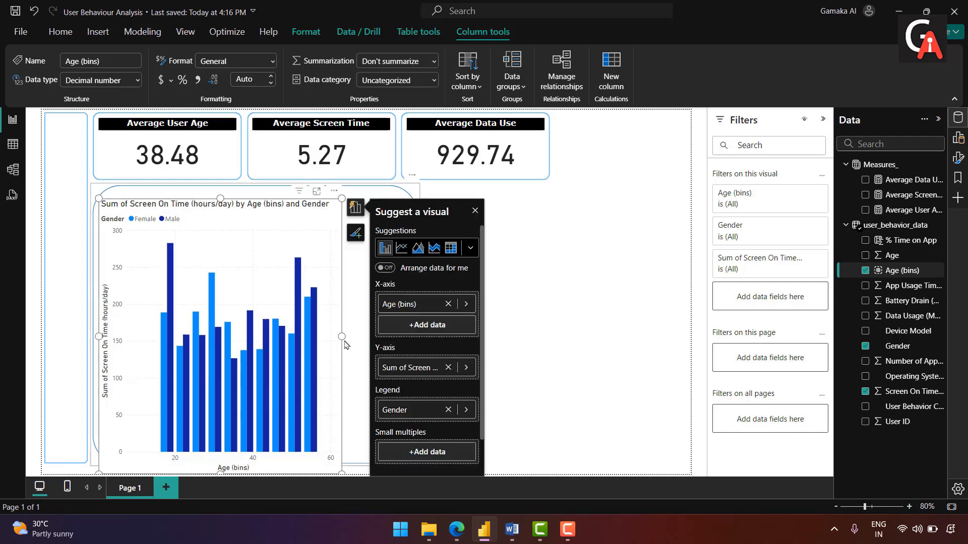
left_click_drag(342, 336, 410, 334)
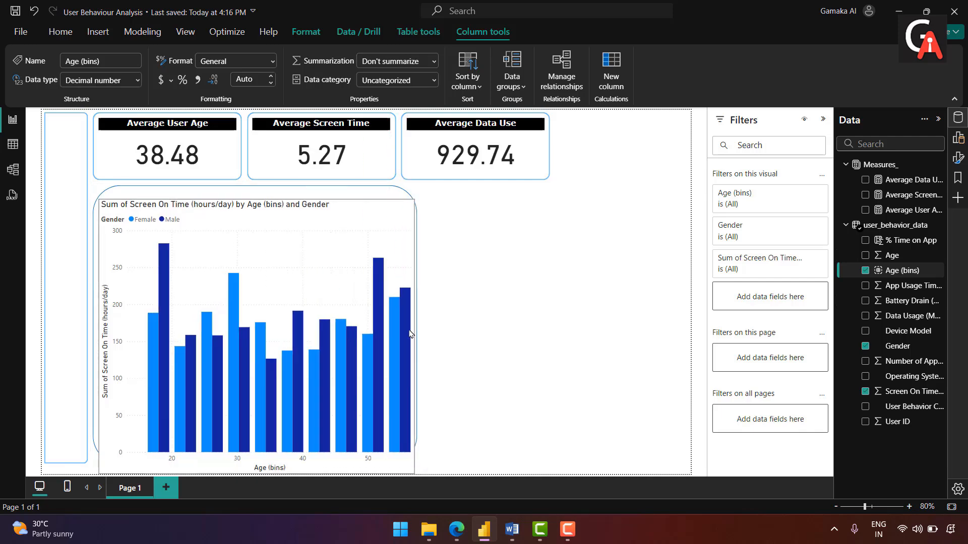
left_click_drag(251, 473, 256, 451)
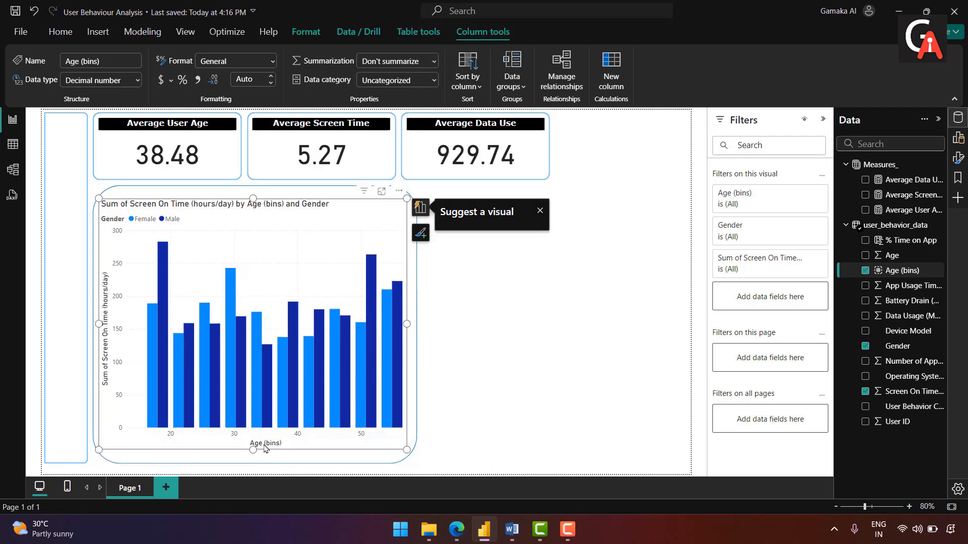
left_click(294, 191)
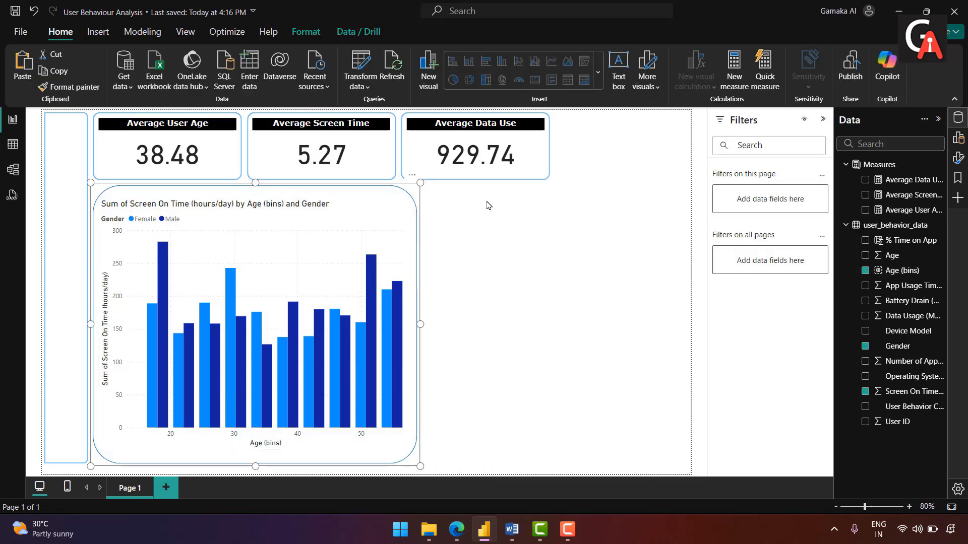
left_click(450, 202)
- Change the column chart's title text to "Screen Time by Gender and Age Group"
left_click(265, 211)
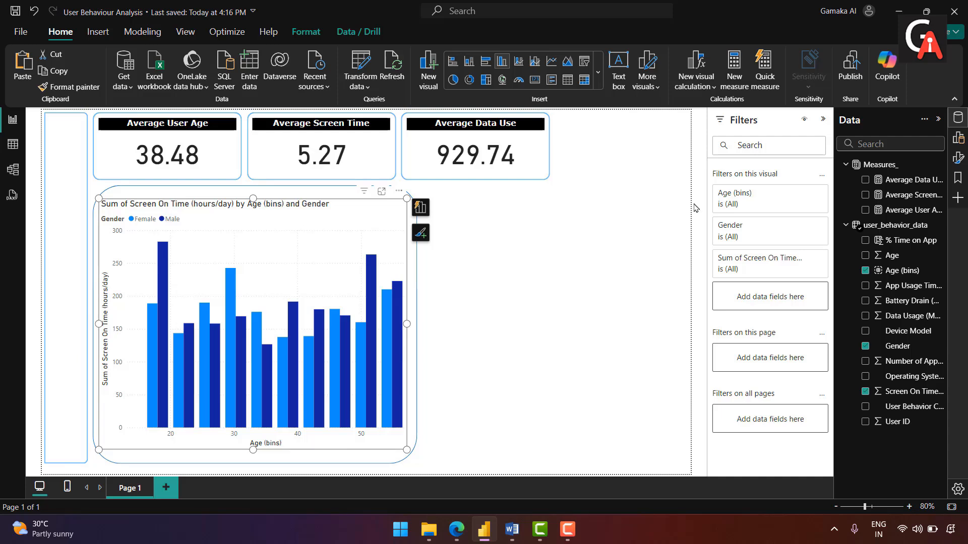
left_click(958, 158)
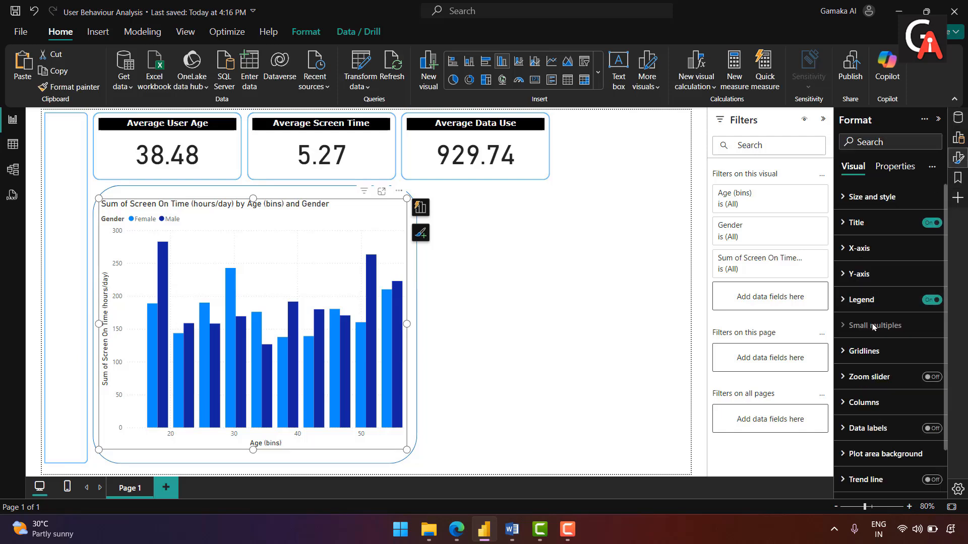
mouse_move(874, 326)
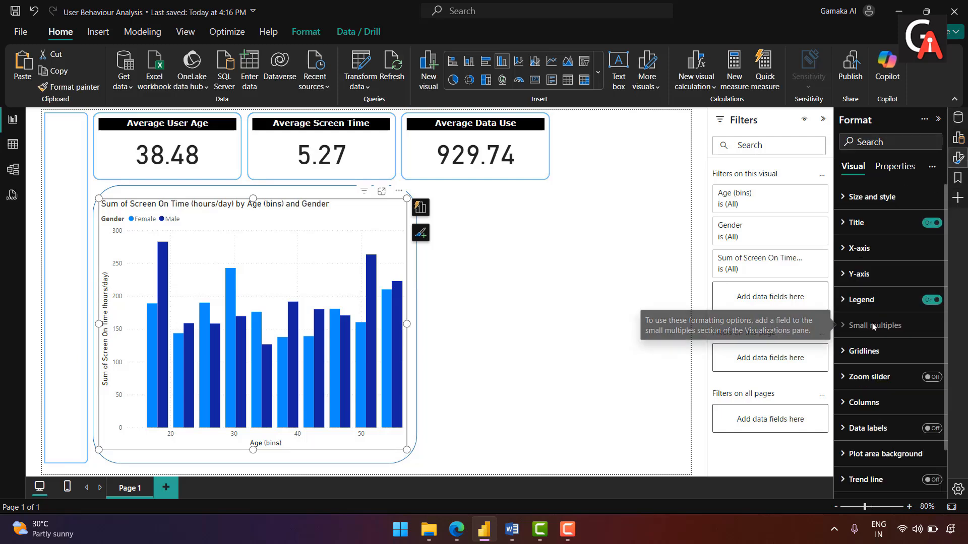
left_click(837, 229)
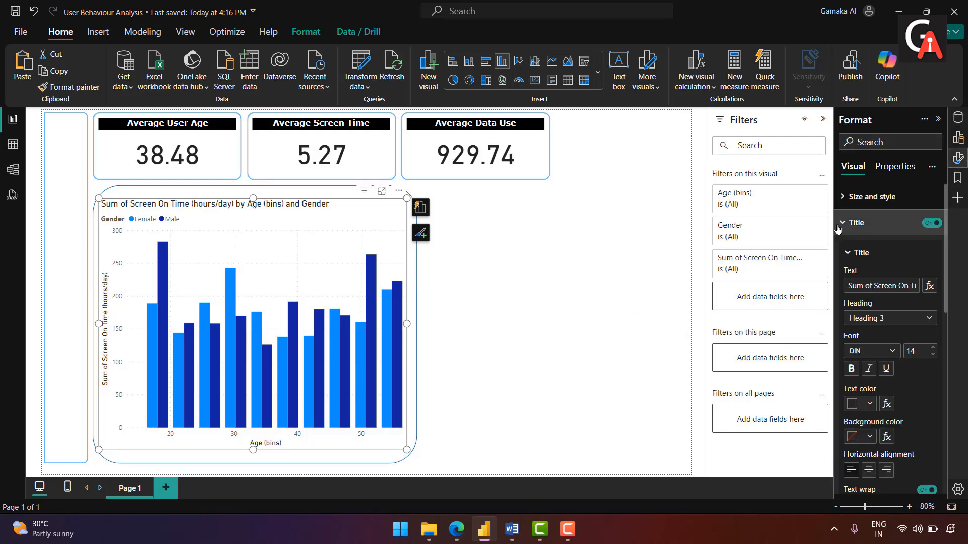
triple_click(889, 286)
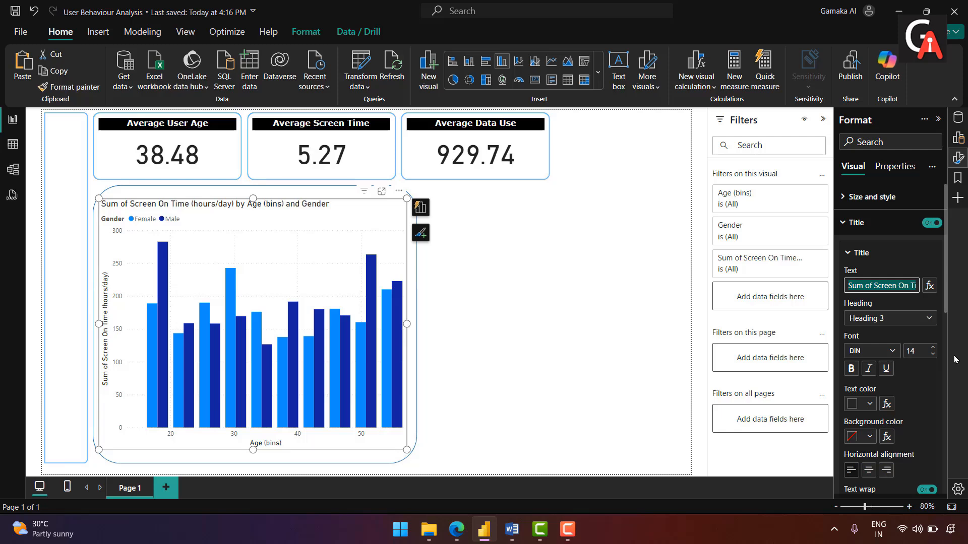
type("Screen Time by ")
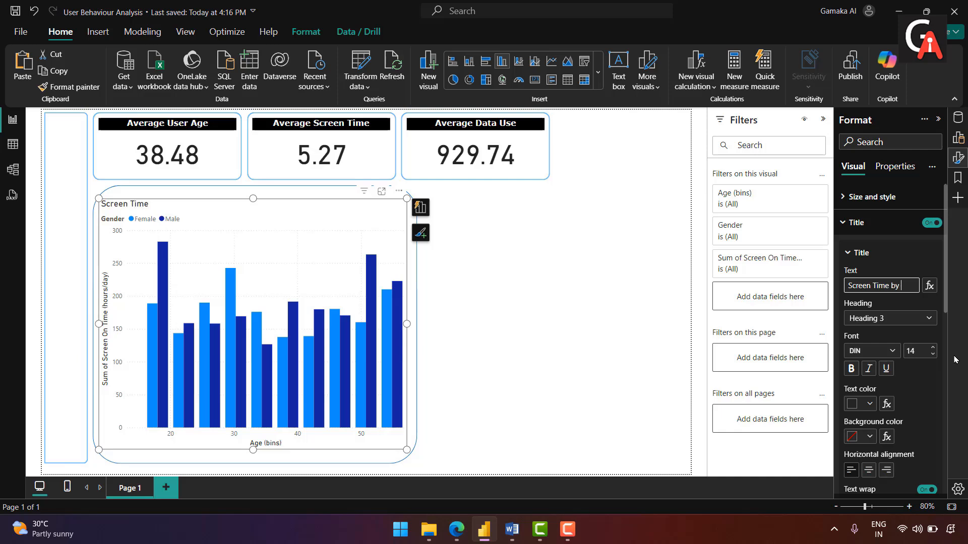
type("Gender and")
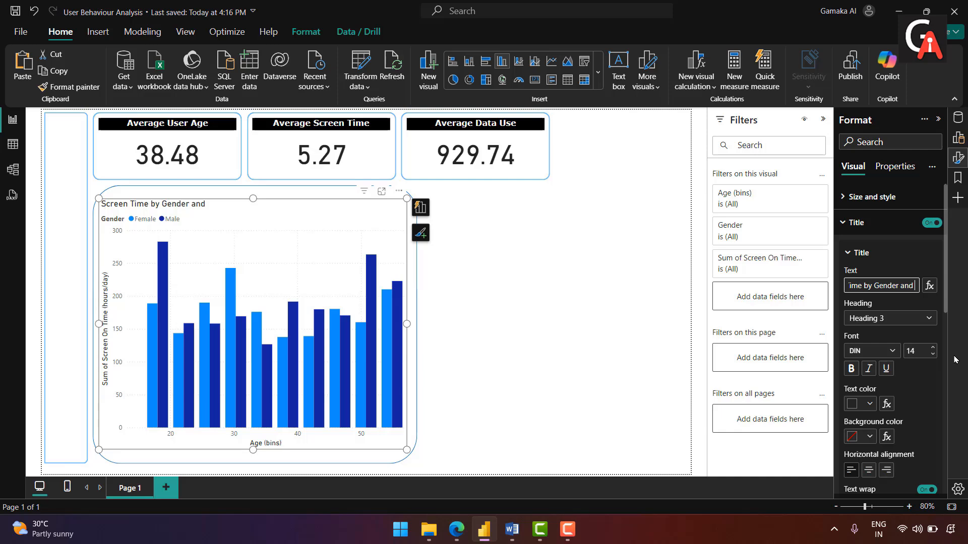
type(" Age Group")
- Set the column chart's title to Normal heading style in bold Verdana at size 12
left_click(883, 319)
left_click(880, 336)
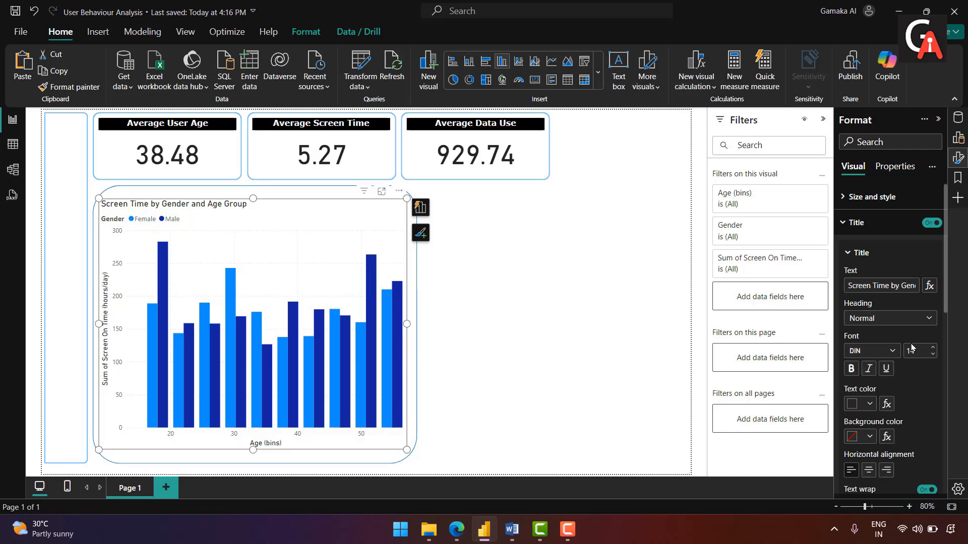
left_click(892, 351)
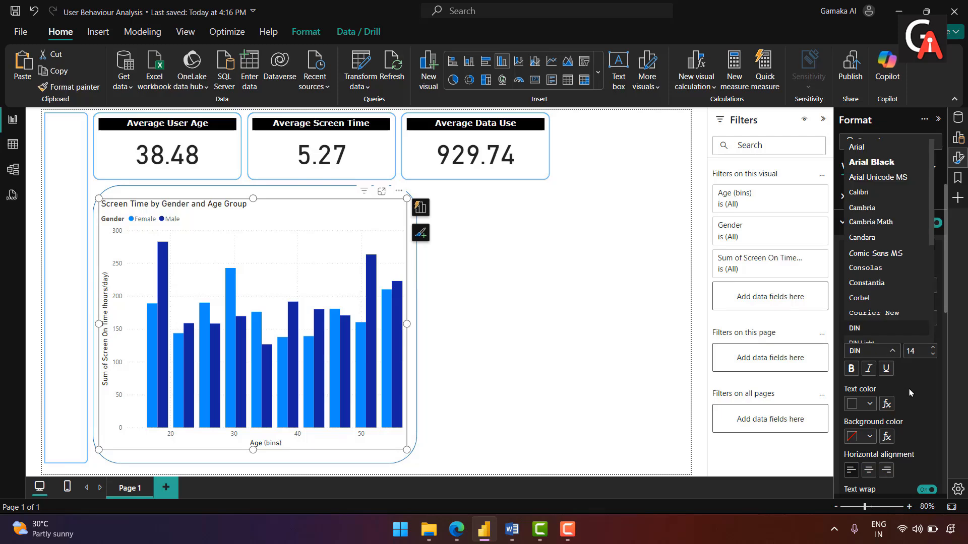
key("v")
key("Return")
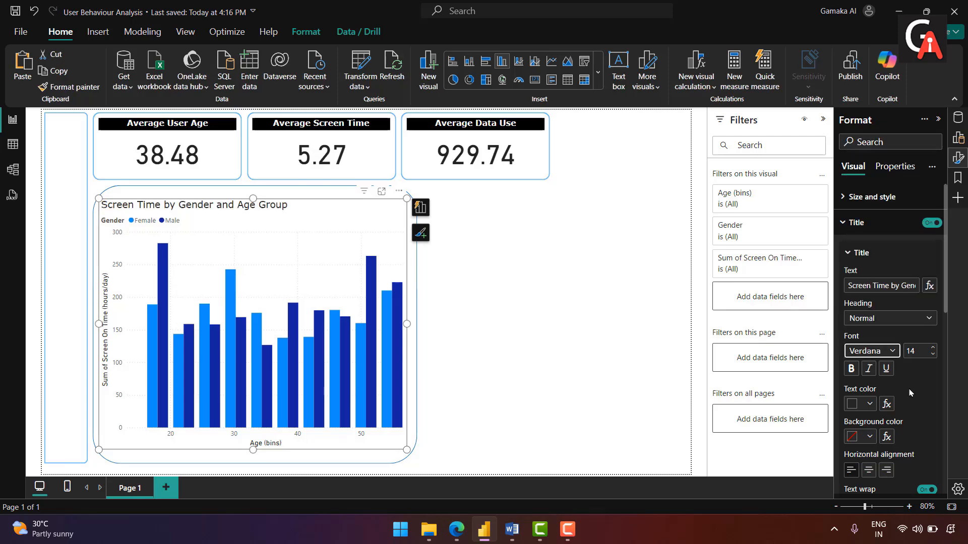
left_click(932, 354)
left_click(851, 368)
- Give the column chart's title white text on a black background and center it
left_click(868, 405)
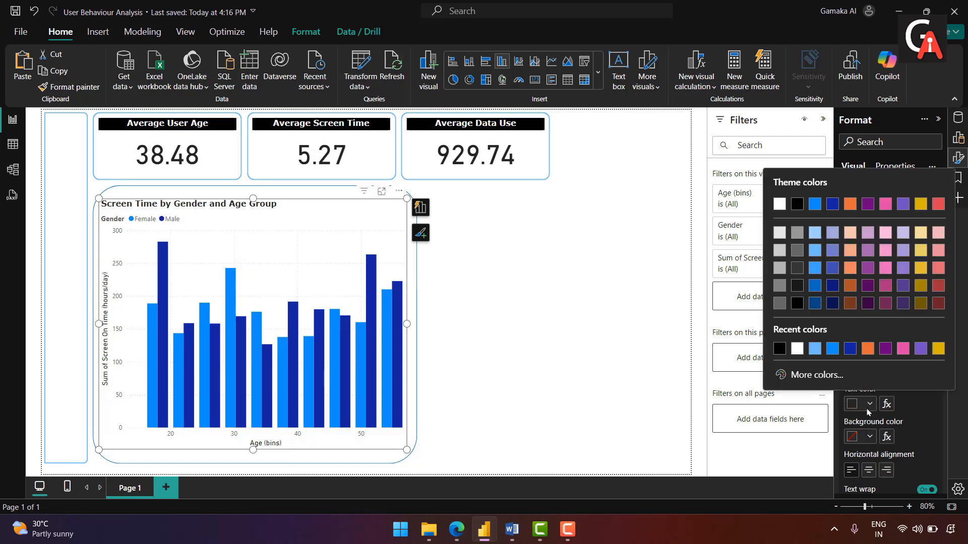
left_click(780, 208)
left_click(870, 437)
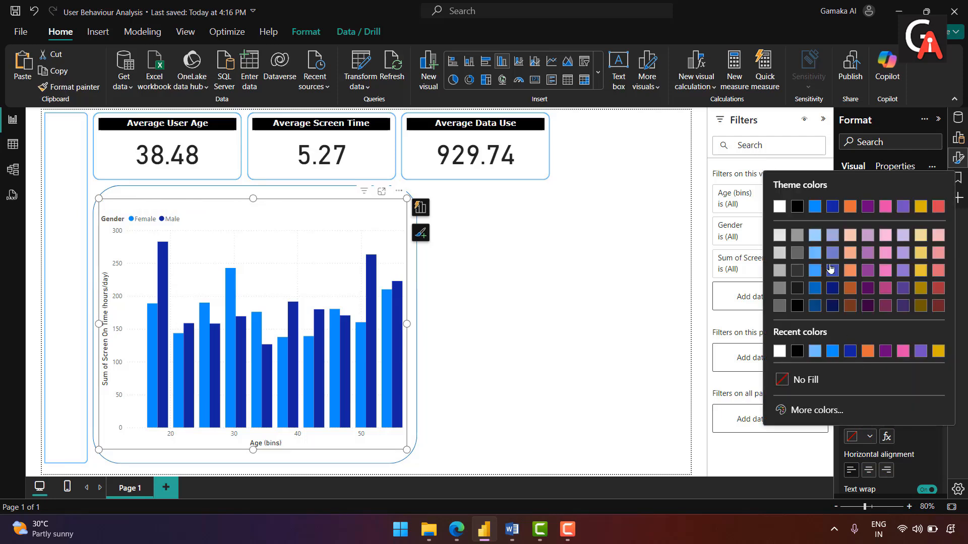
left_click(798, 206)
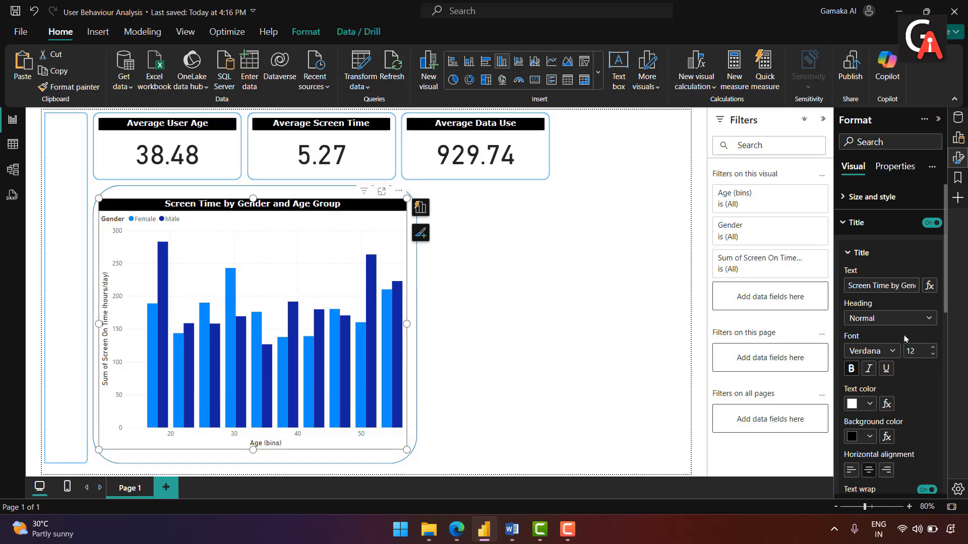
left_click(860, 252)
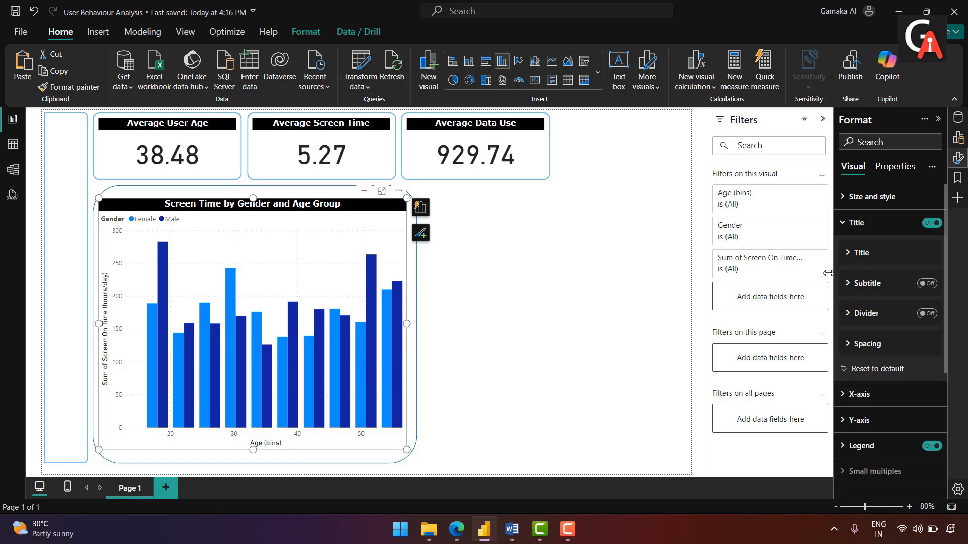
- Turn off the gender legend on the column chart
left_click(927, 446)
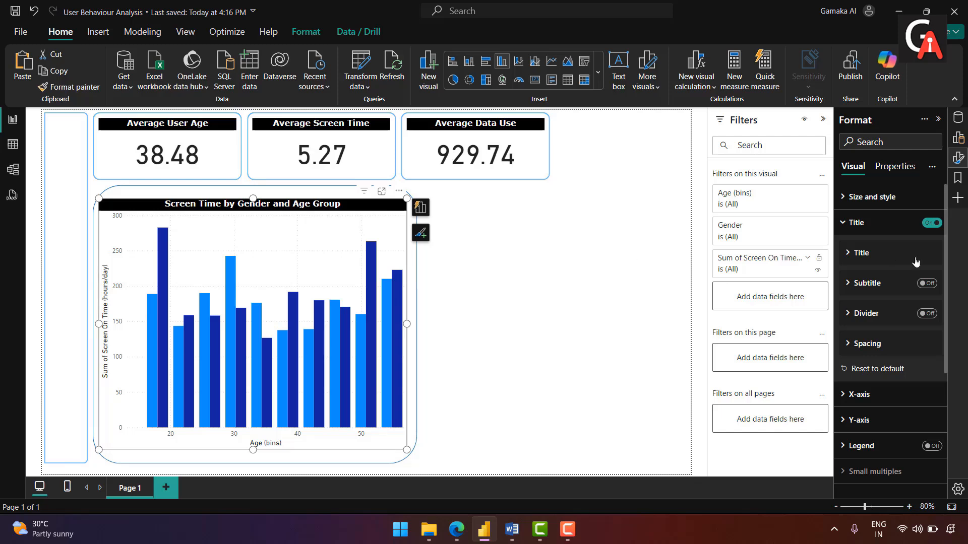
left_click(850, 223)
scroll(880, 351, "down", 2)
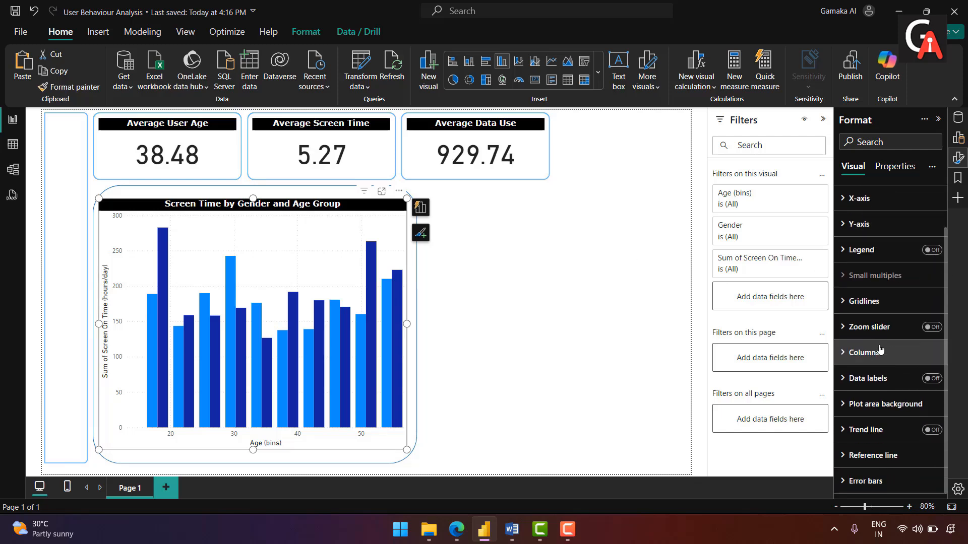
scroll(877, 317, "up", 2)
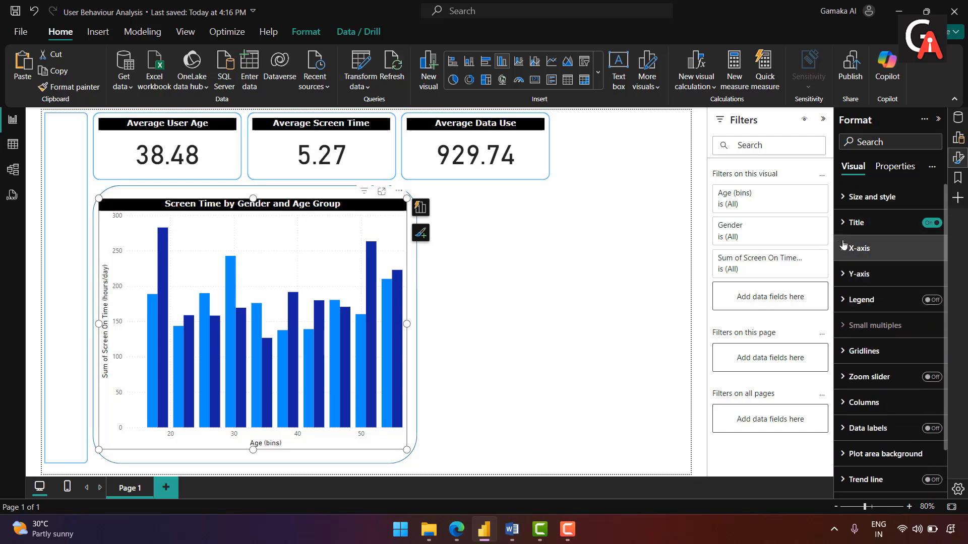
- Turn off the X-axis and Y-axis titles on the column chart
left_click(858, 248)
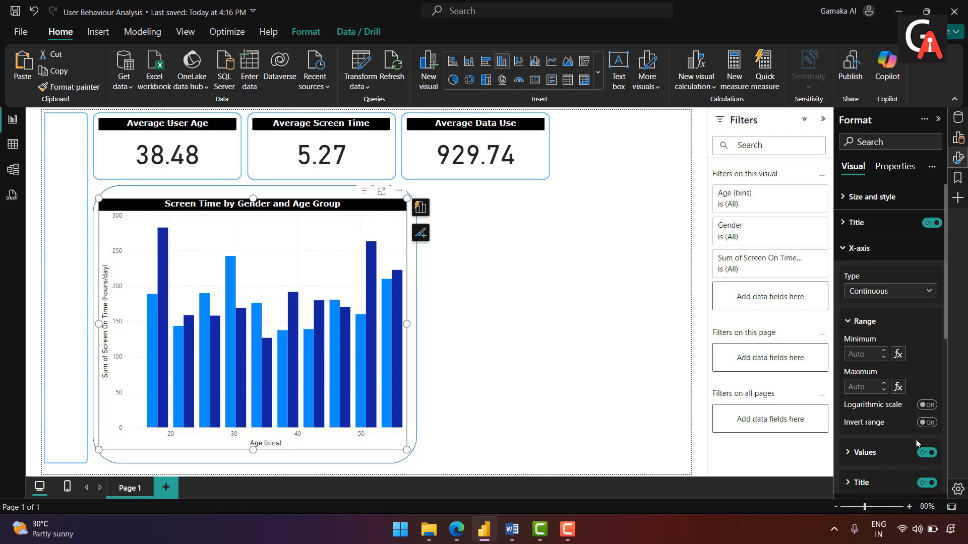
scroll(916, 443, "down", 1)
left_click(926, 420)
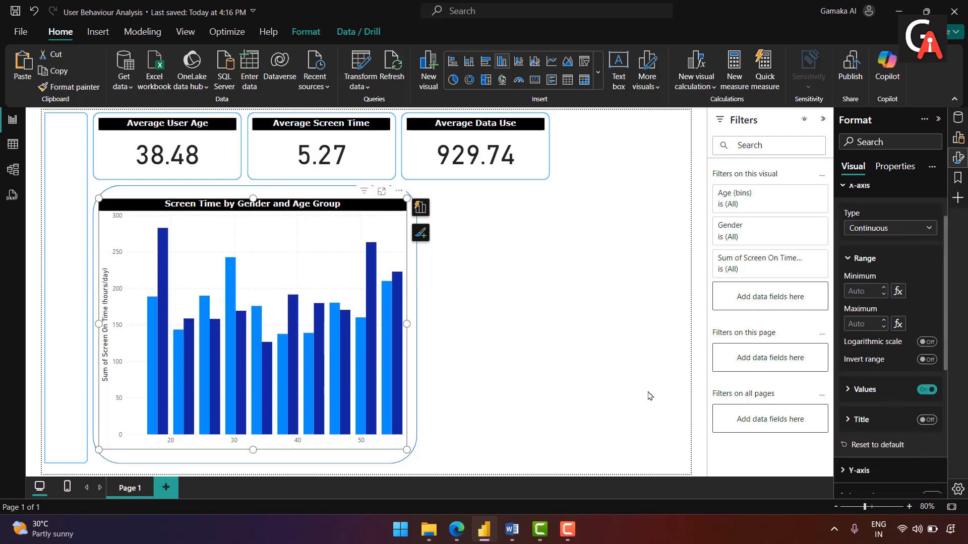
scroll(858, 282, "up", 1)
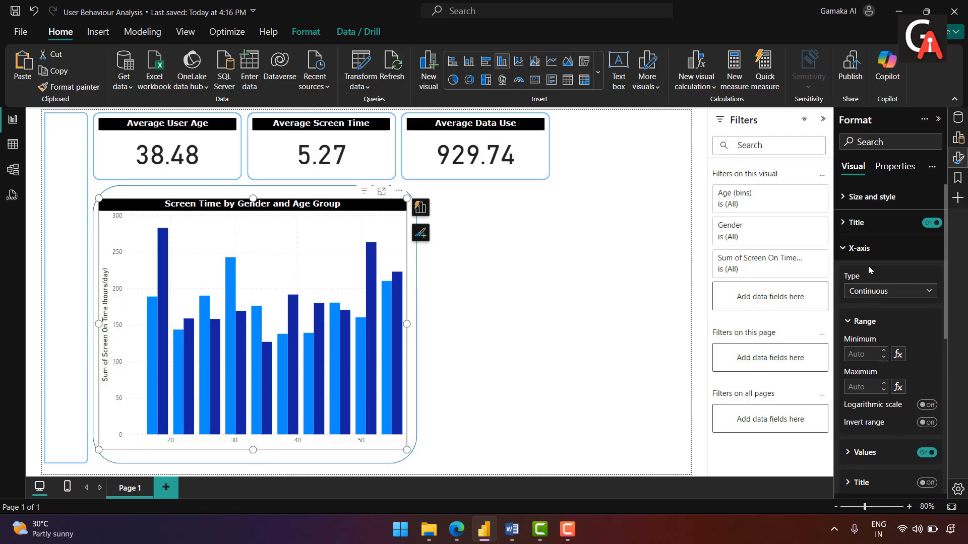
left_click(869, 255)
left_click(852, 274)
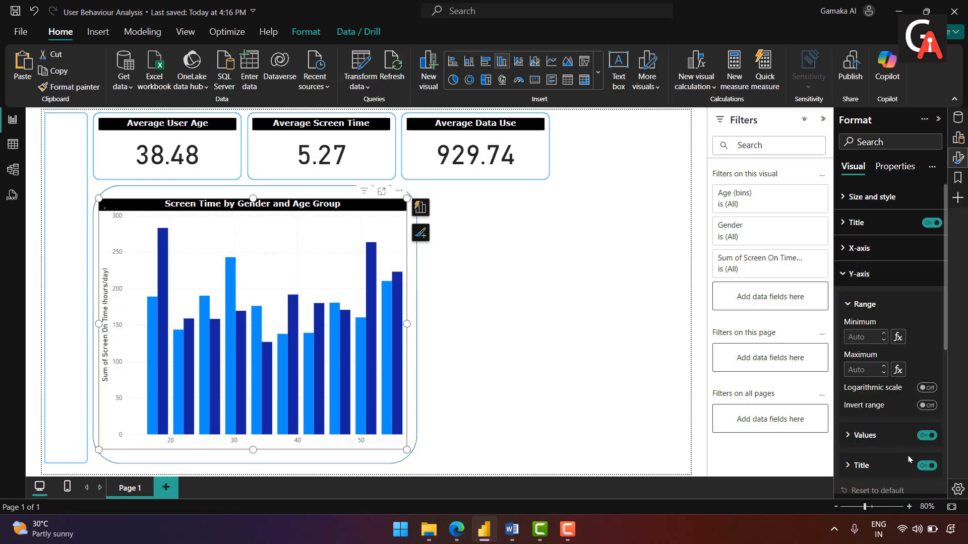
left_click(926, 465)
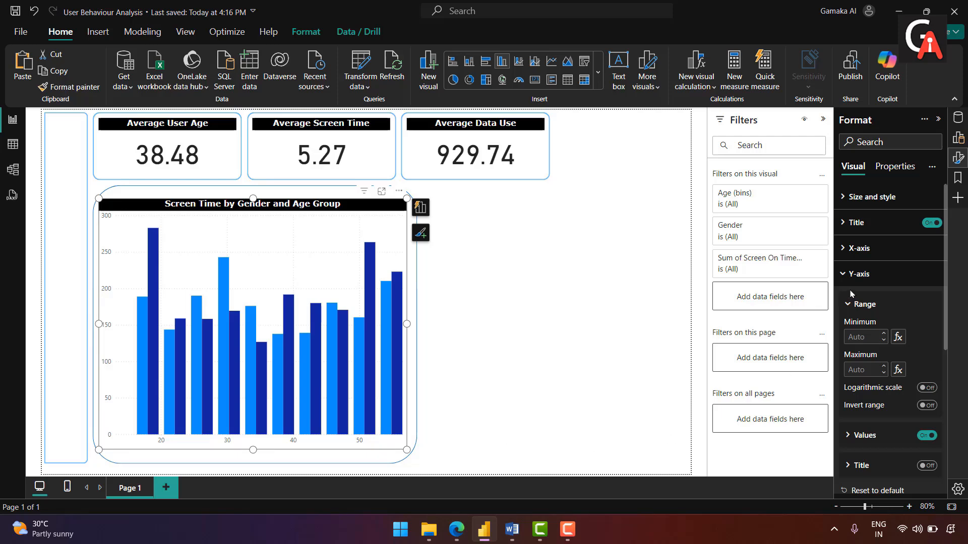
left_click(857, 274)
- Add a reference line to the column chart without choosing a type for it
scroll(893, 454, "down", 2)
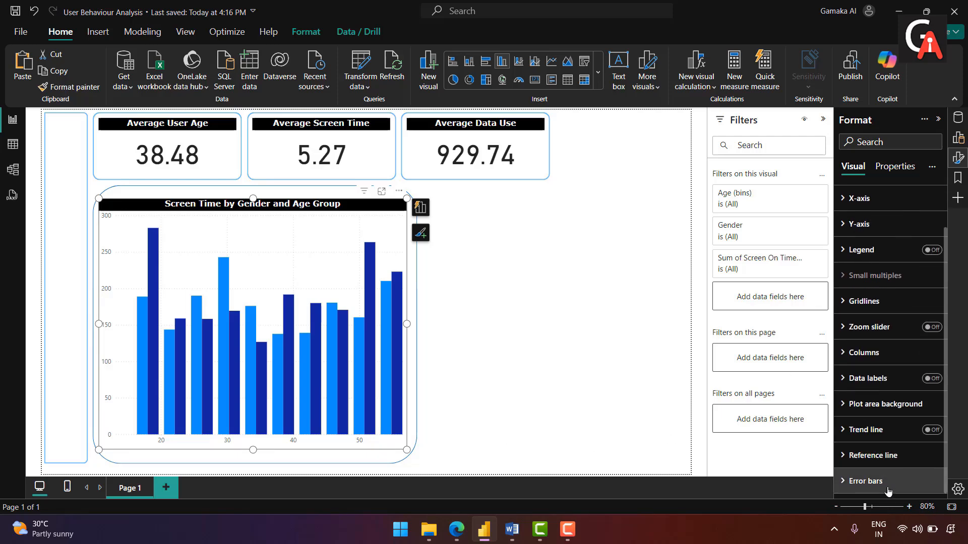
left_click(855, 456)
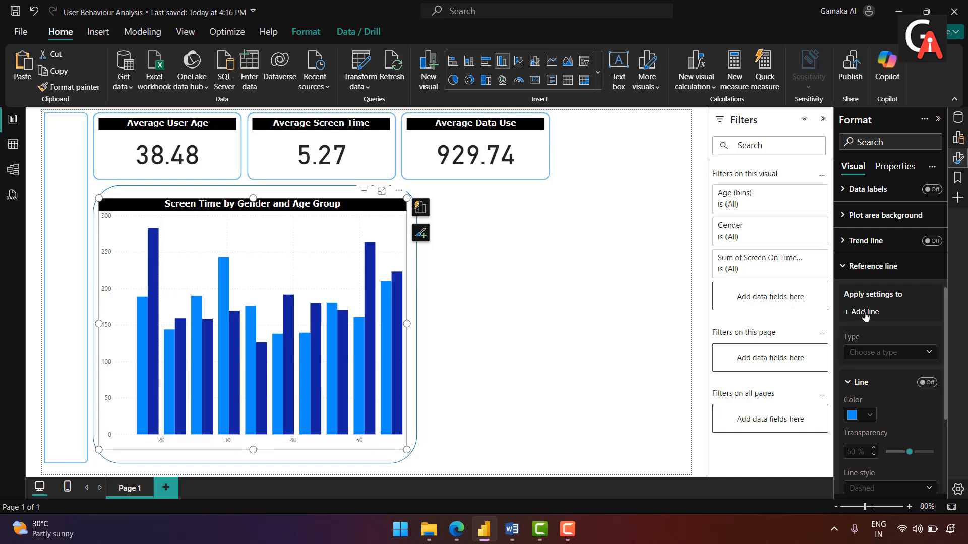
left_click(864, 313)
left_click(864, 272)
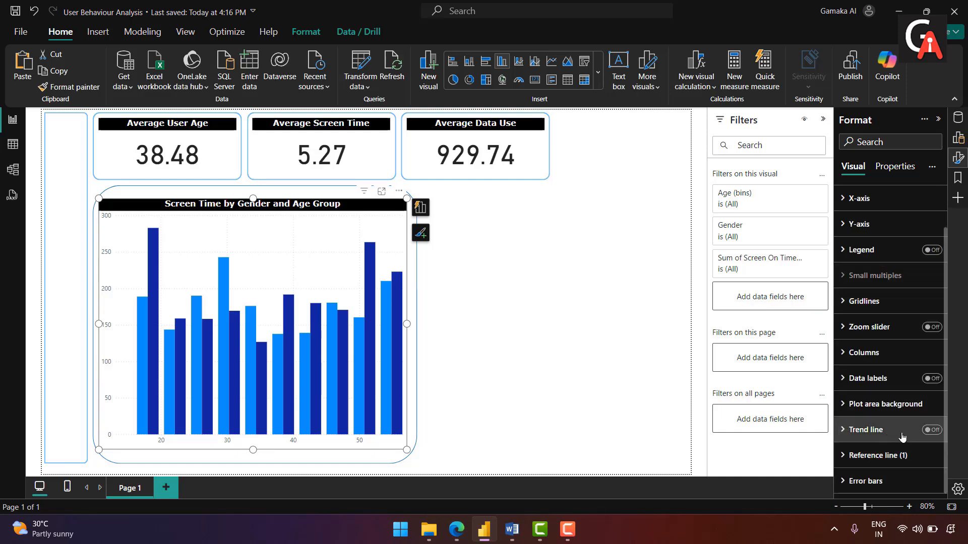
- Try a trend line on the column chart, review its line settings, and turn it off again
left_click(932, 430)
left_click(852, 432)
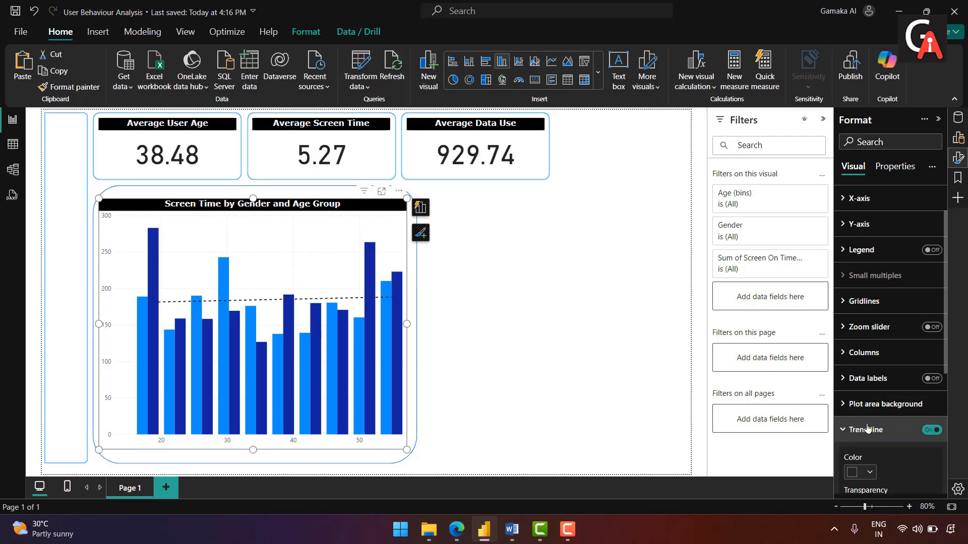
scroll(867, 428, "down", 3)
scroll(900, 485, "down", 2)
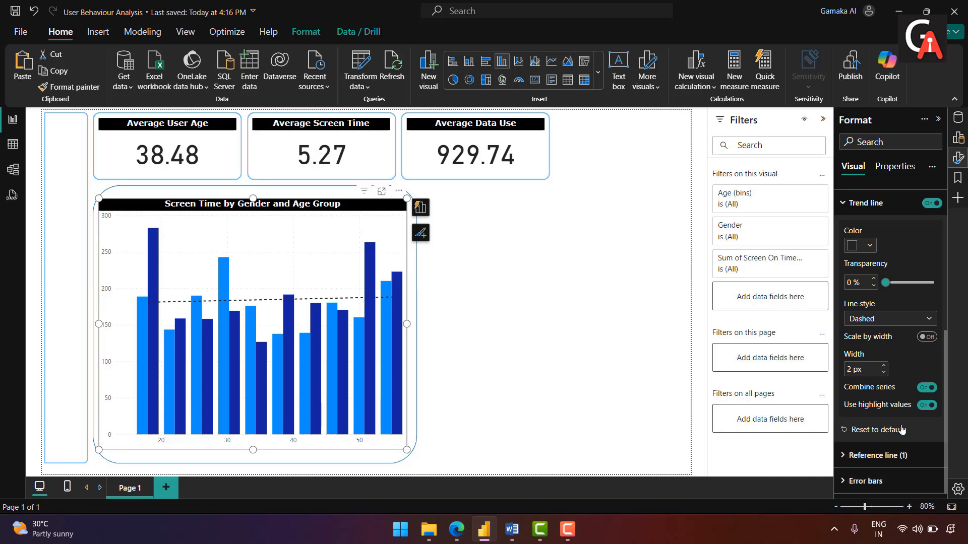
scroll(873, 320, "up", 3)
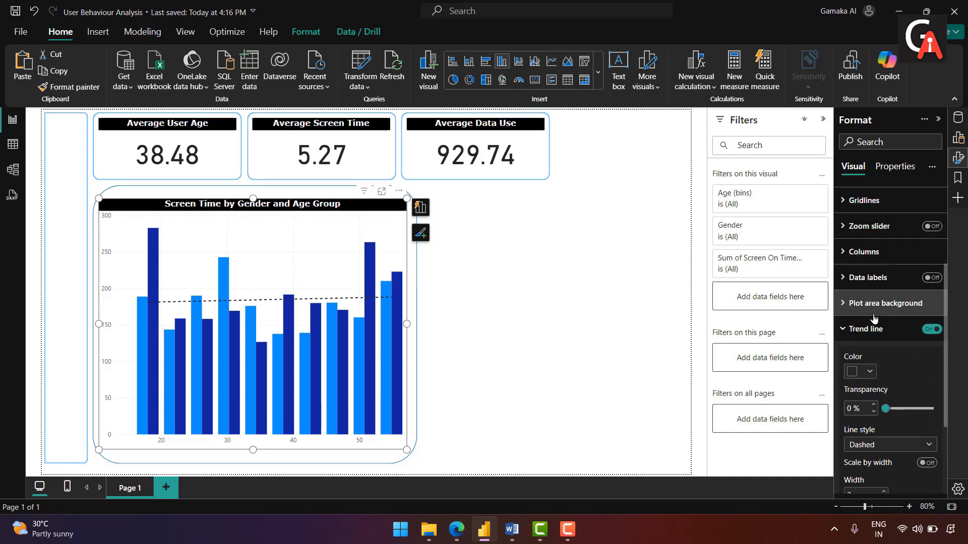
left_click(854, 330)
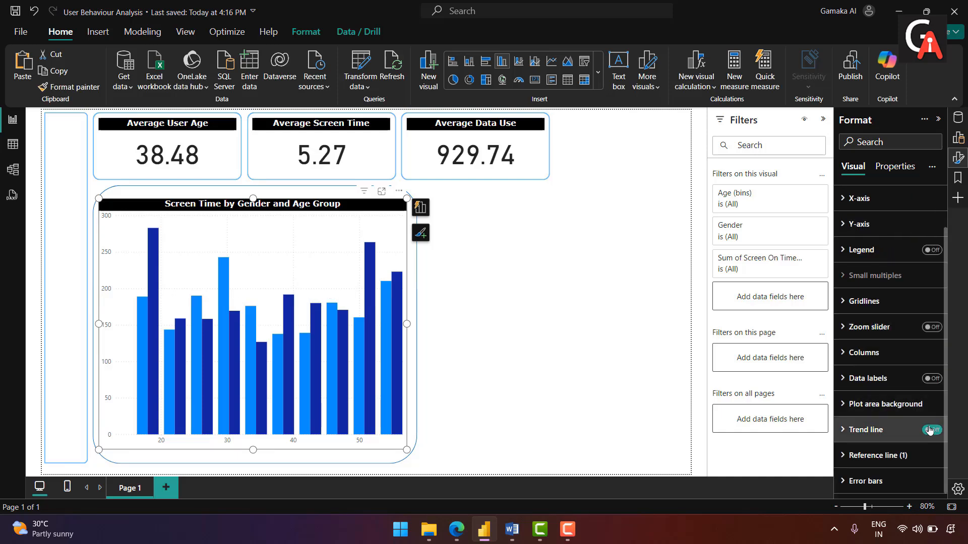
- Set the type of the chart's first reference line to Average line, discarding the extra second line
left_click(877, 455)
scroll(895, 443, "down", 3)
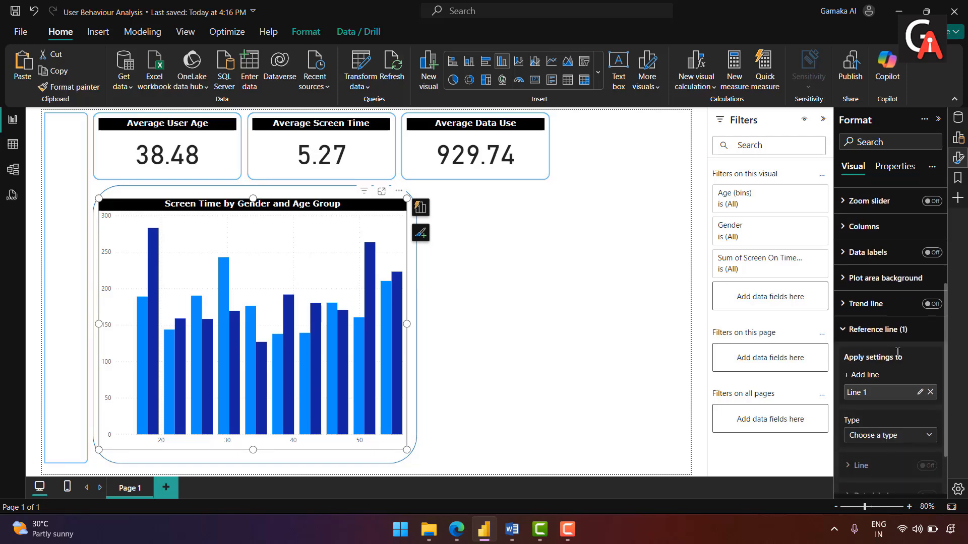
left_click(866, 375)
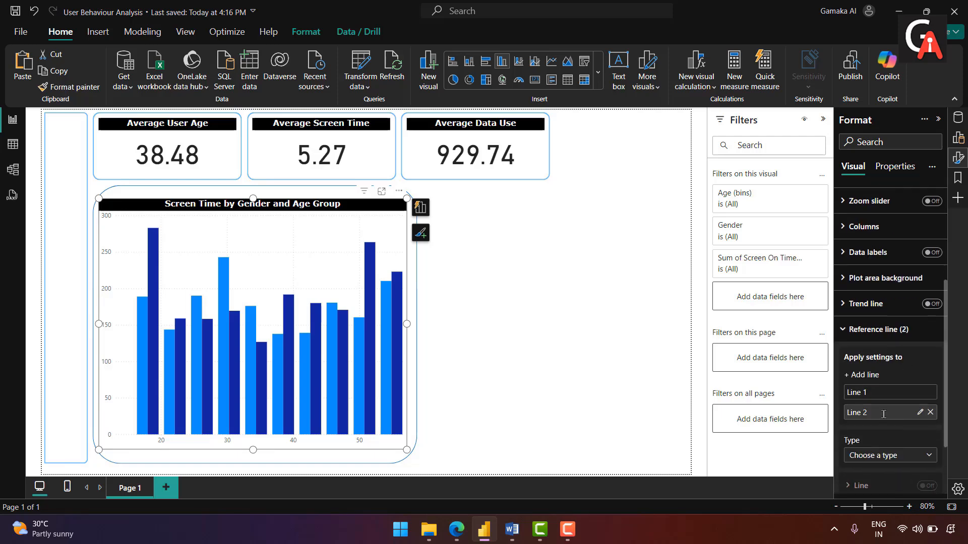
left_click(932, 413)
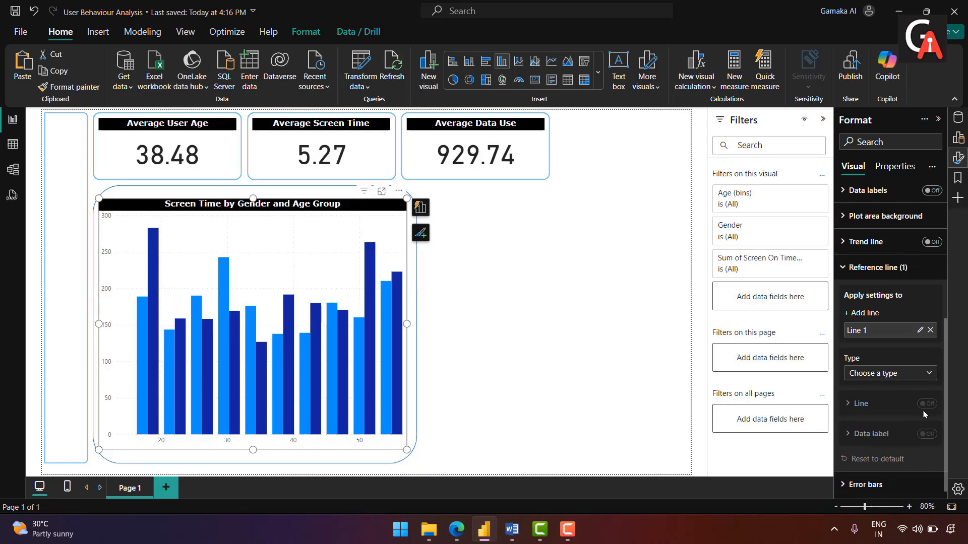
left_click(886, 373)
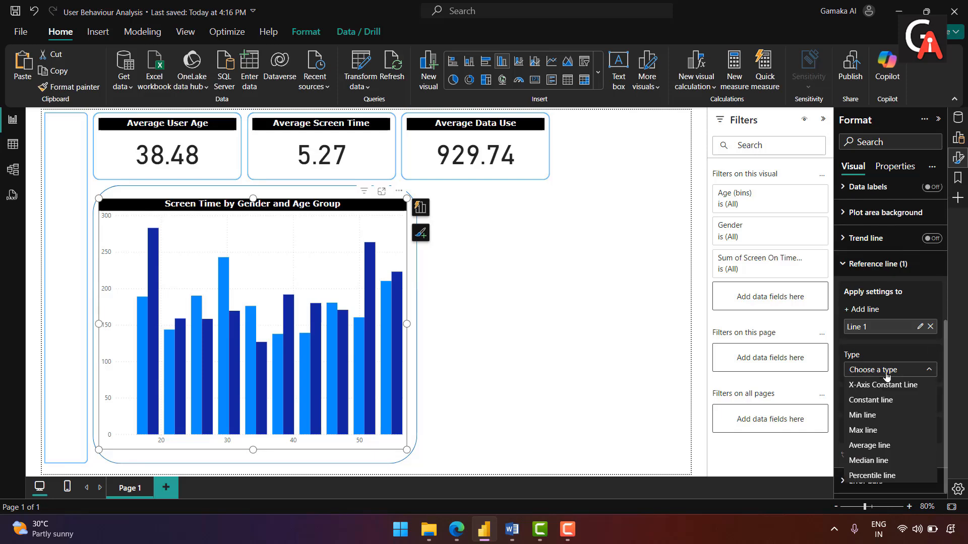
left_click(882, 445)
- Color the column chart's average line white and set its transparency to 0%
scroll(895, 406, "down", 4)
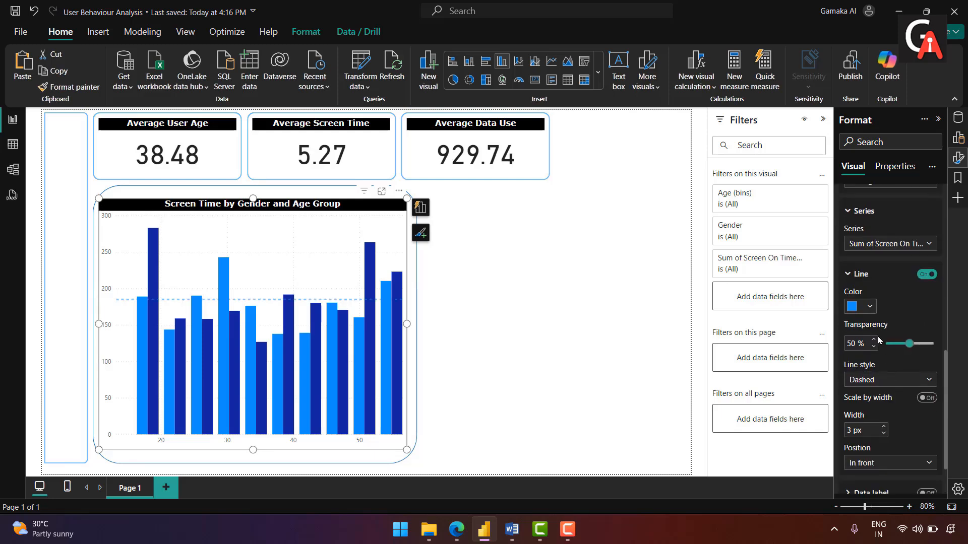
left_click(868, 308)
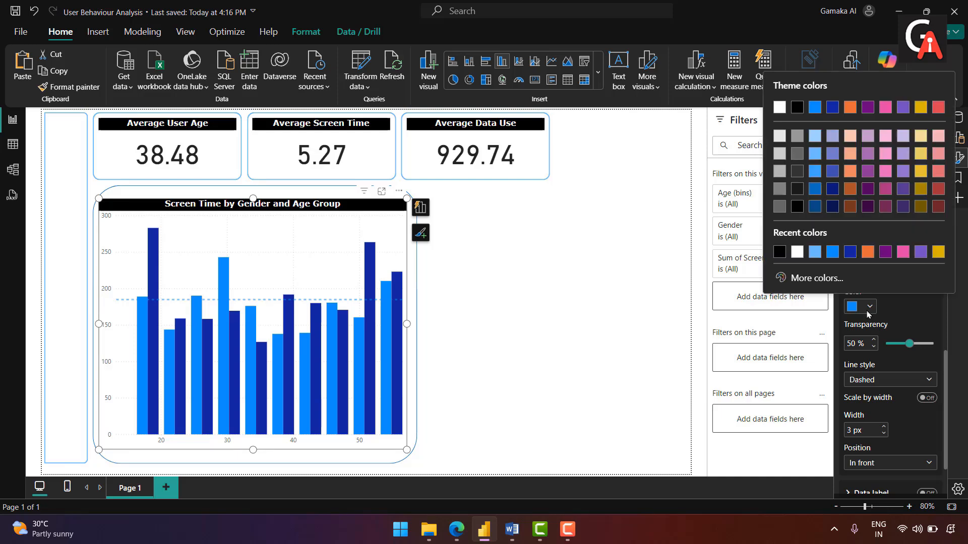
left_click(796, 252)
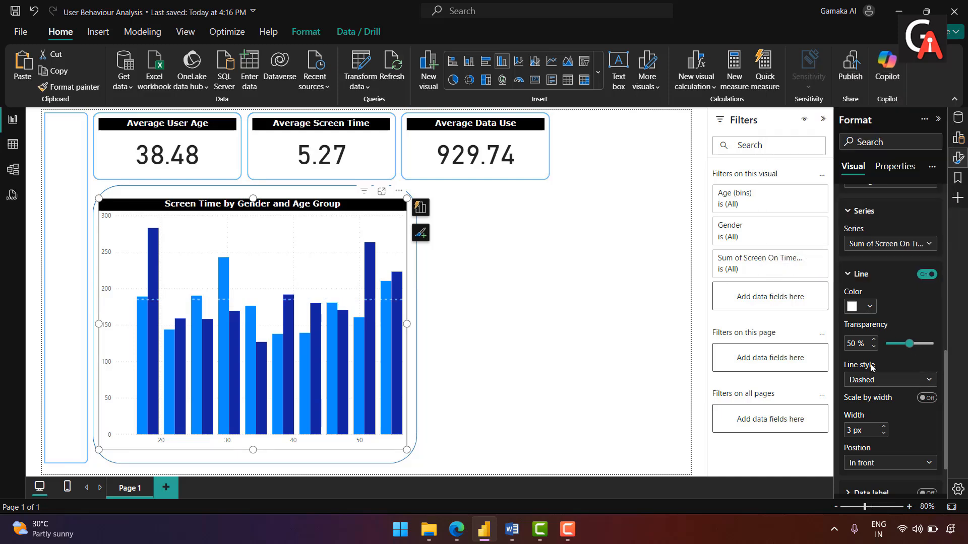
left_click_drag(909, 343, 806, 358)
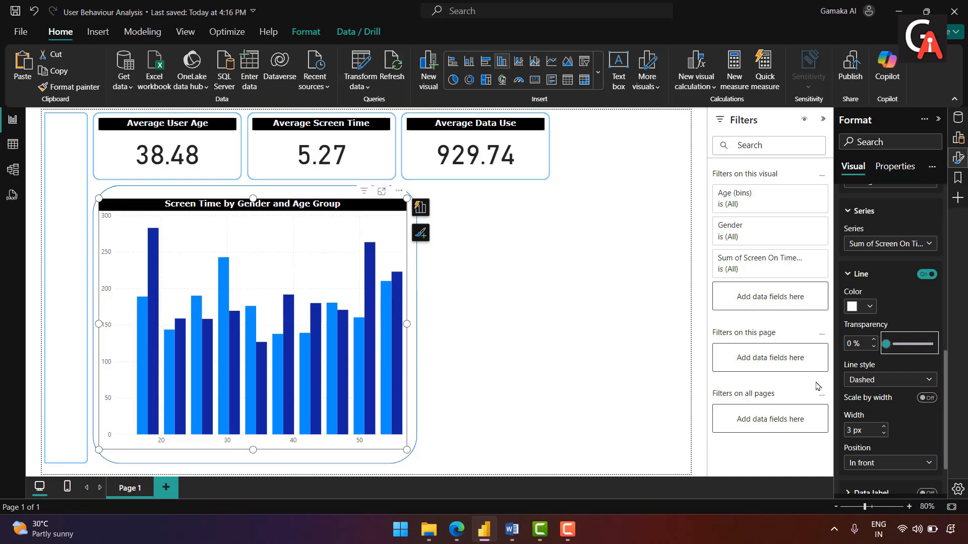
- Set the average line to the Dashed style with a 5 px width, positioned In front
left_click(882, 382)
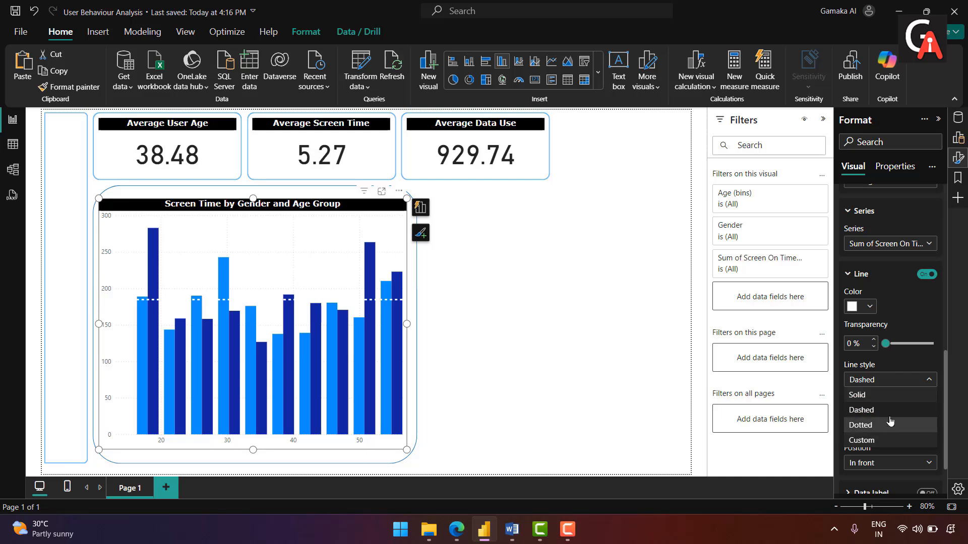
left_click(891, 411)
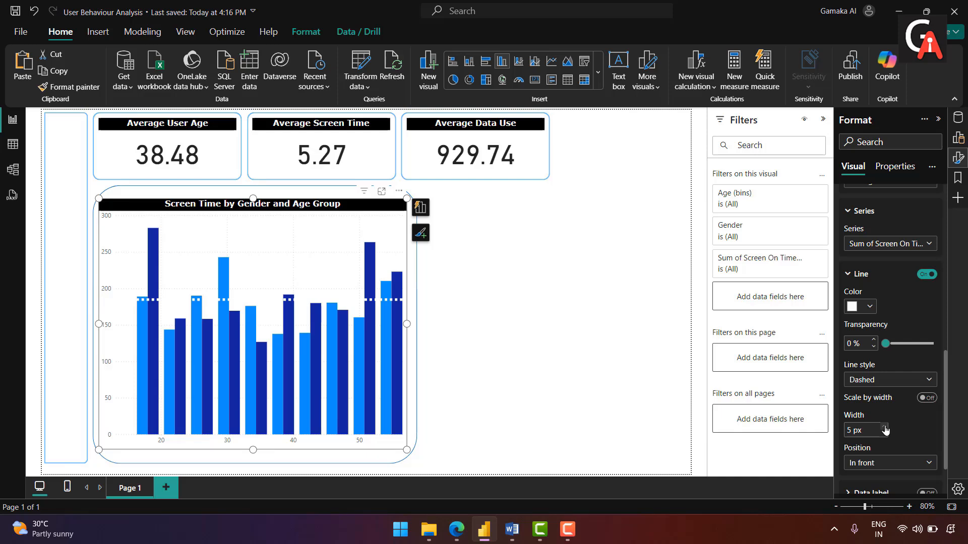
scroll(889, 418, "down", 2)
left_click(893, 404)
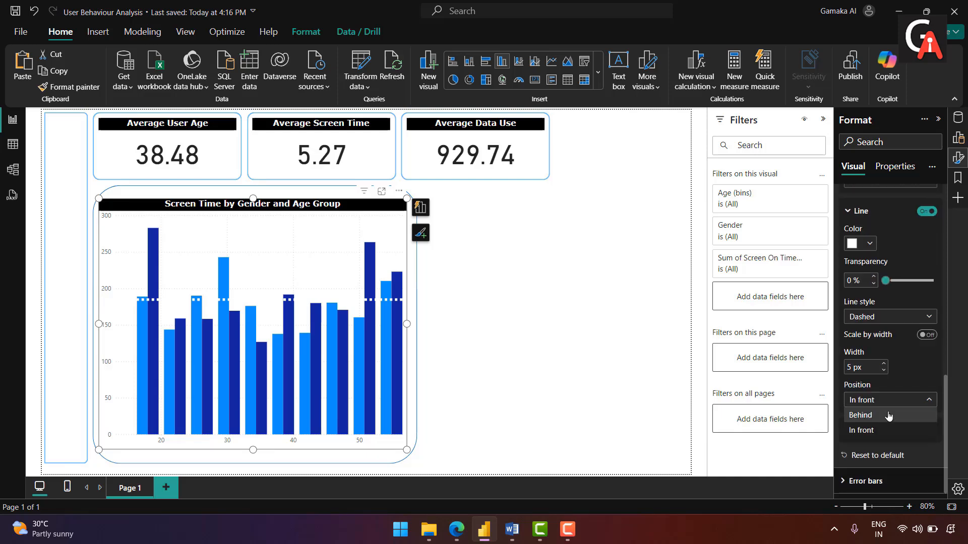
left_click(899, 431)
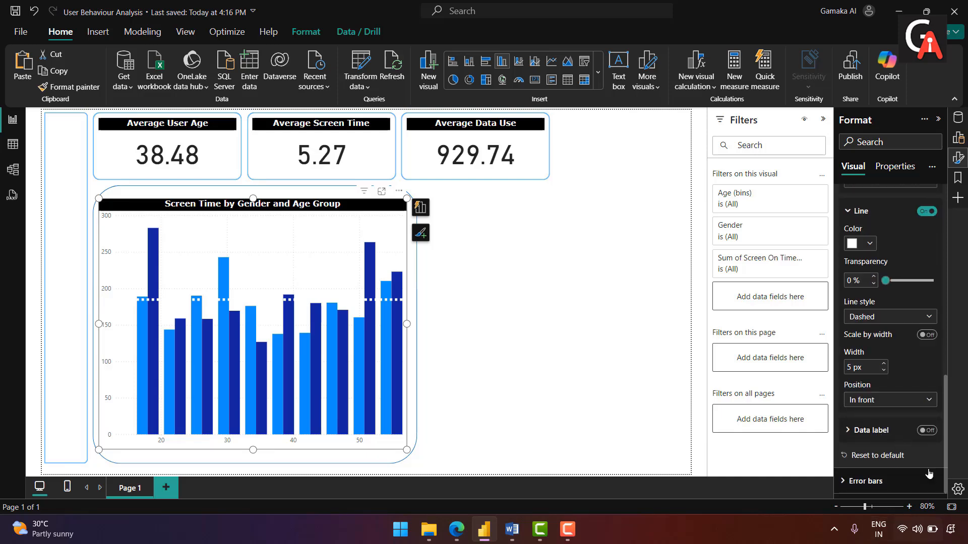
- Turn on the average line's data label and color it white
left_click(927, 432)
left_click(842, 432)
scroll(900, 426, "down", 3)
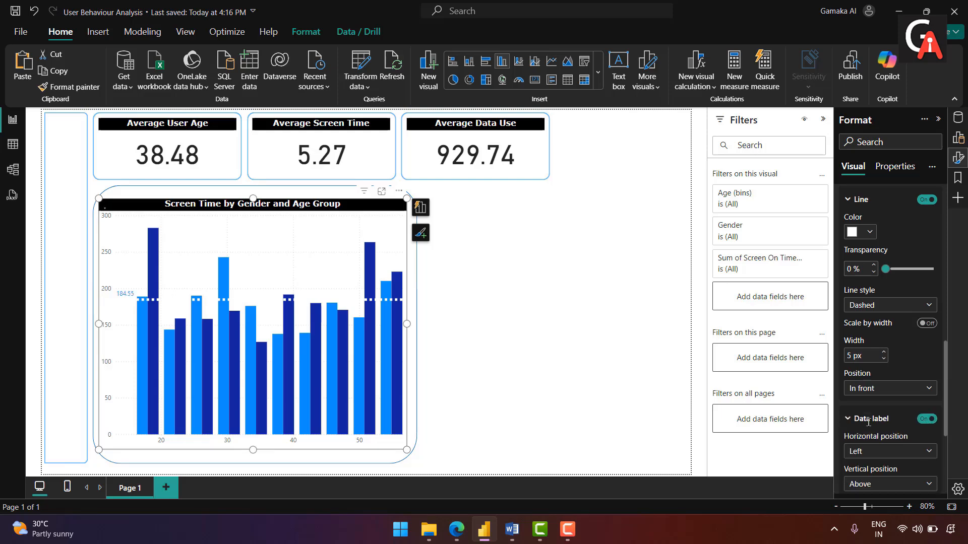
left_click(869, 434)
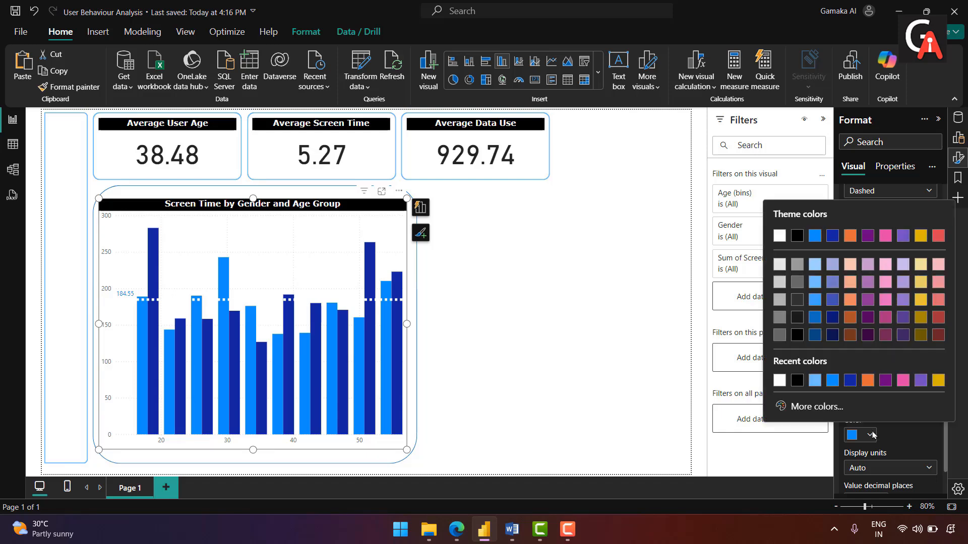
left_click(779, 381)
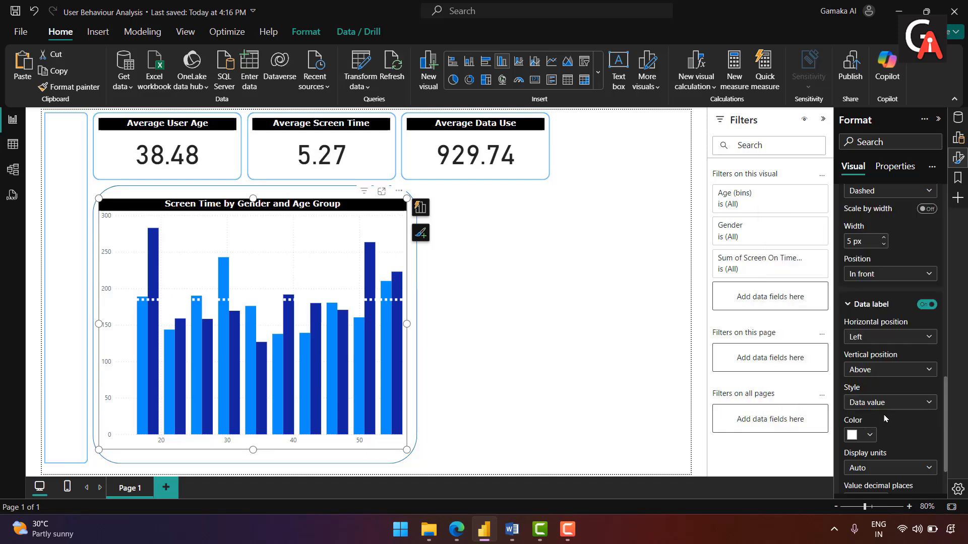
- Keep the average line label's display units on Auto and set its horizontal position to Right
scroll(895, 433, "down", 2)
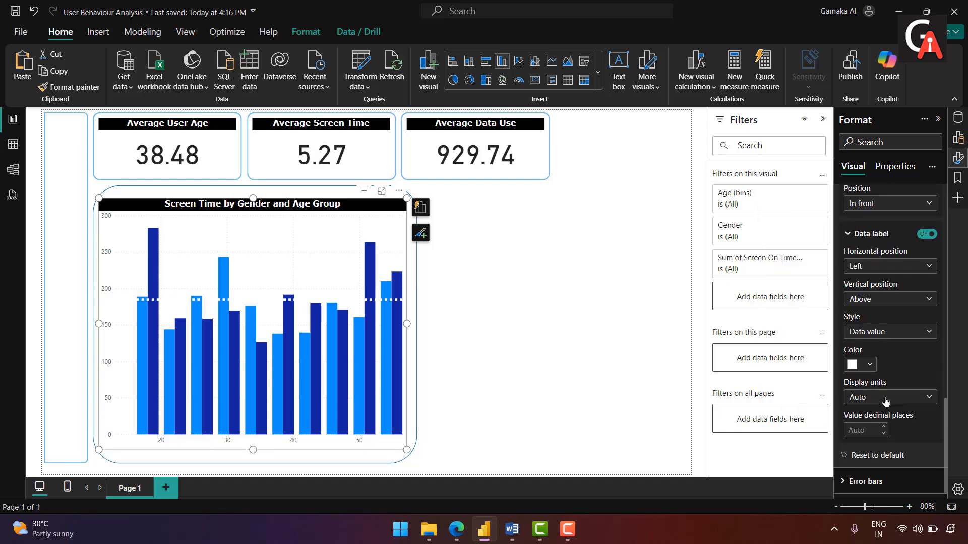
left_click(886, 400)
left_click(883, 412)
scroll(904, 383, "up", 2)
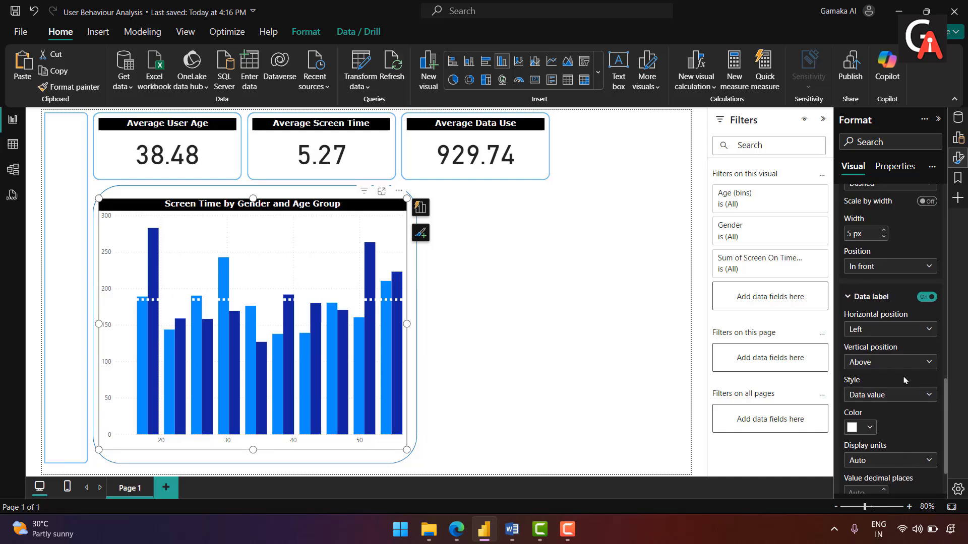
left_click(878, 337)
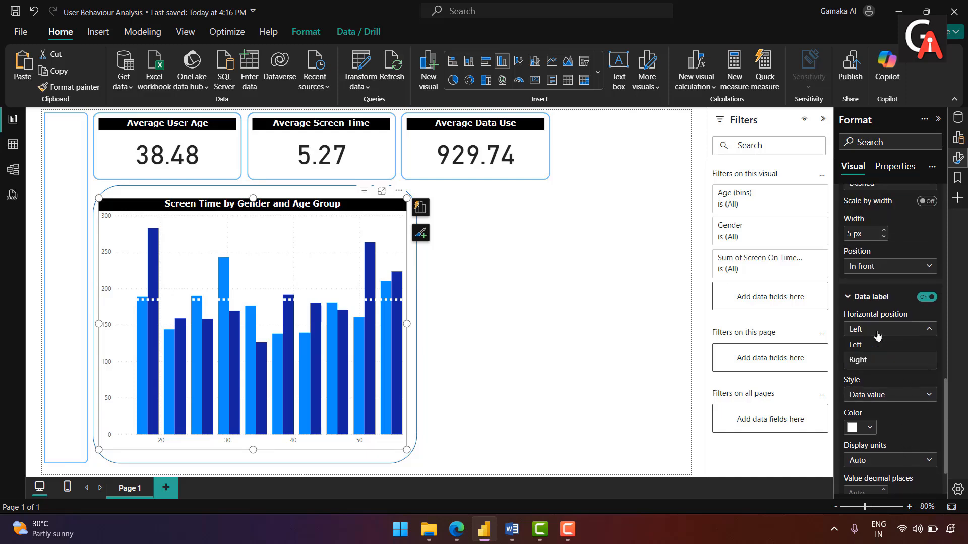
left_click(876, 361)
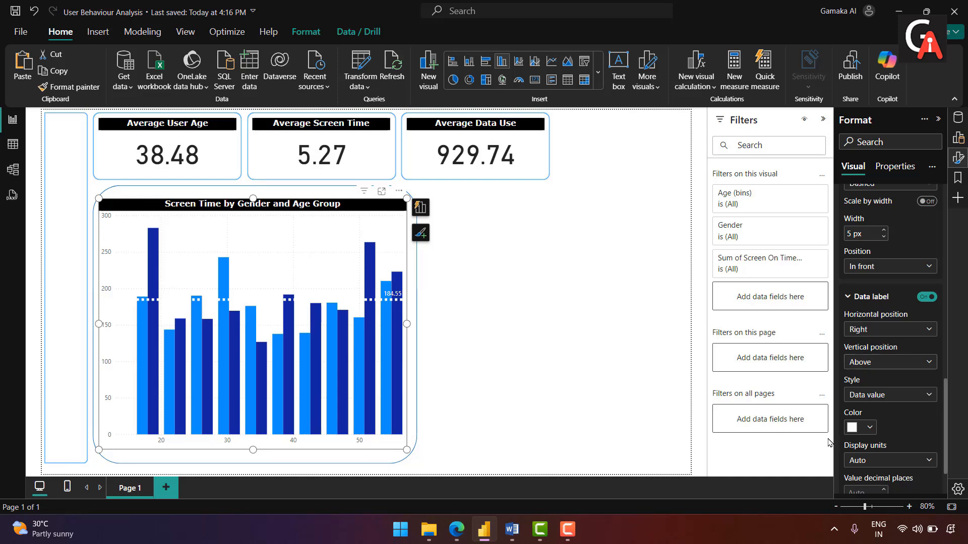
left_click(870, 300)
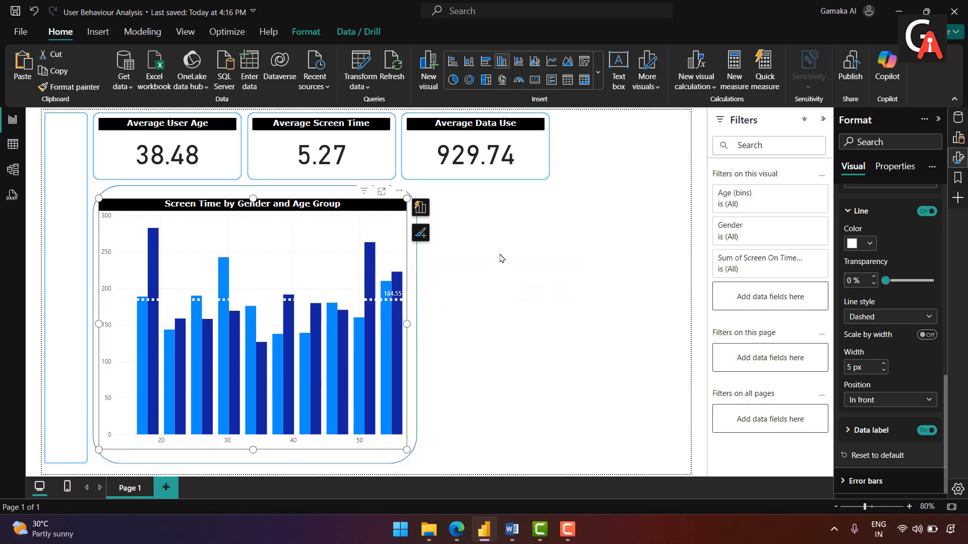
left_click(474, 297)
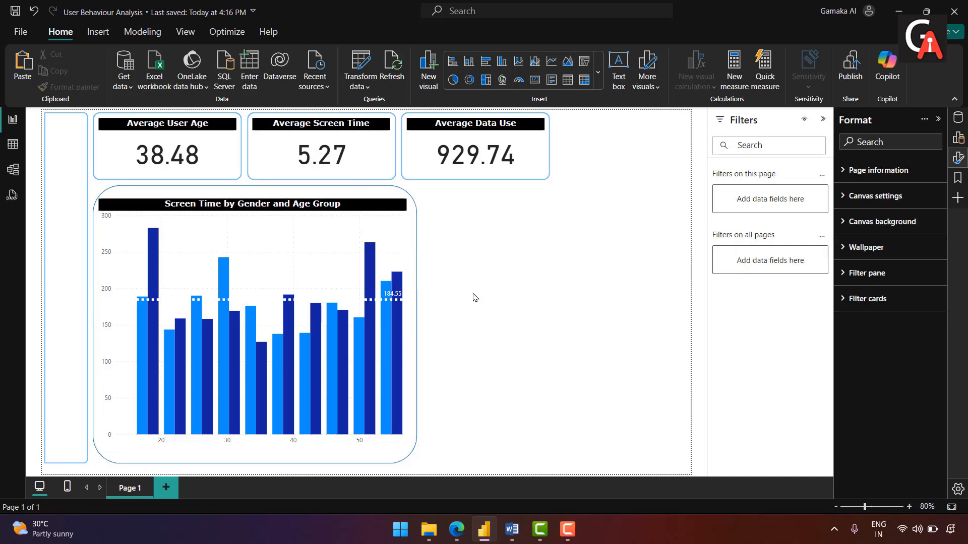
- Duplicate the column chart's rounded frame and fit the copy beside the chart at about half its height, reaching the page's right edge
left_click(391, 464)
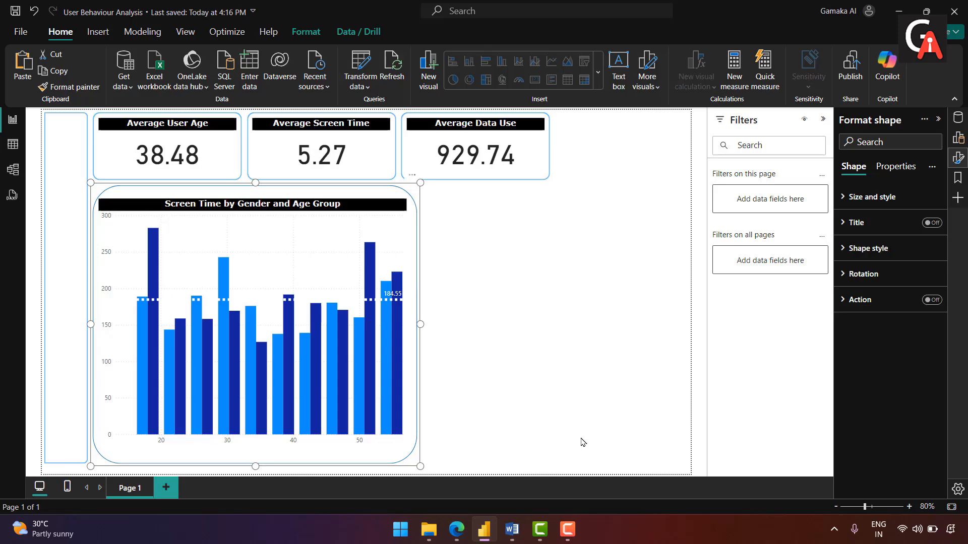
key("ctrl+v")
left_click_drag(322, 192, 560, 195)
left_click_drag(500, 191, 507, 320)
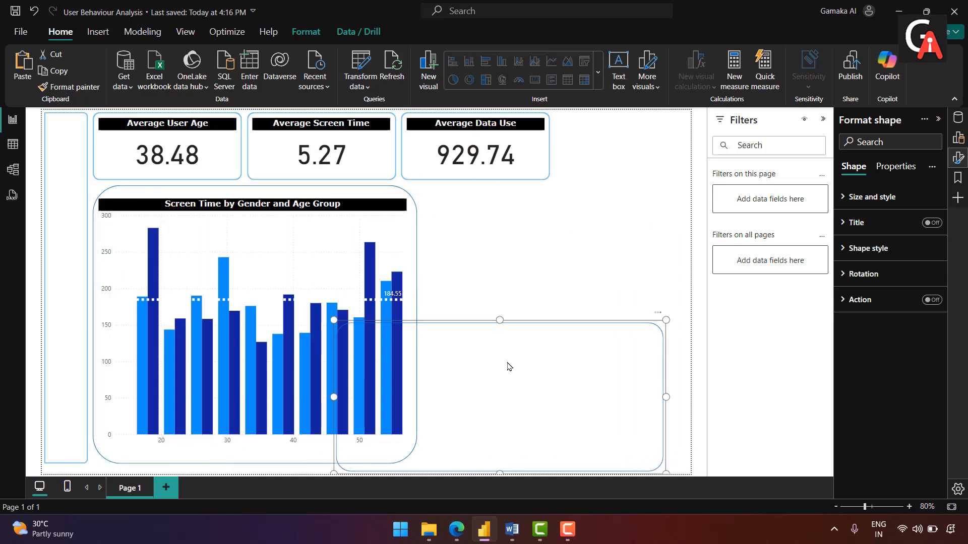
left_click_drag(508, 376, 582, 261)
left_click_drag(363, 288, 483, 282)
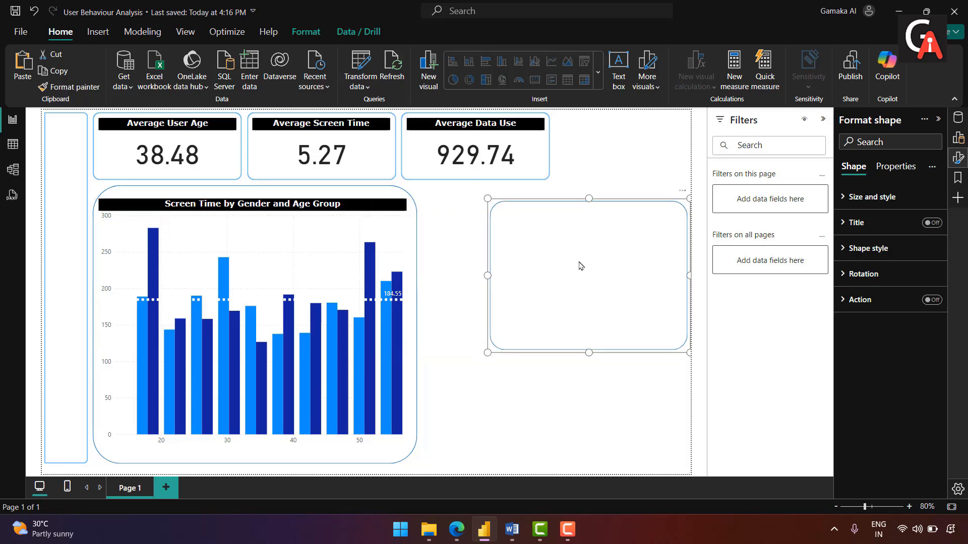
left_click_drag(579, 265, 511, 252)
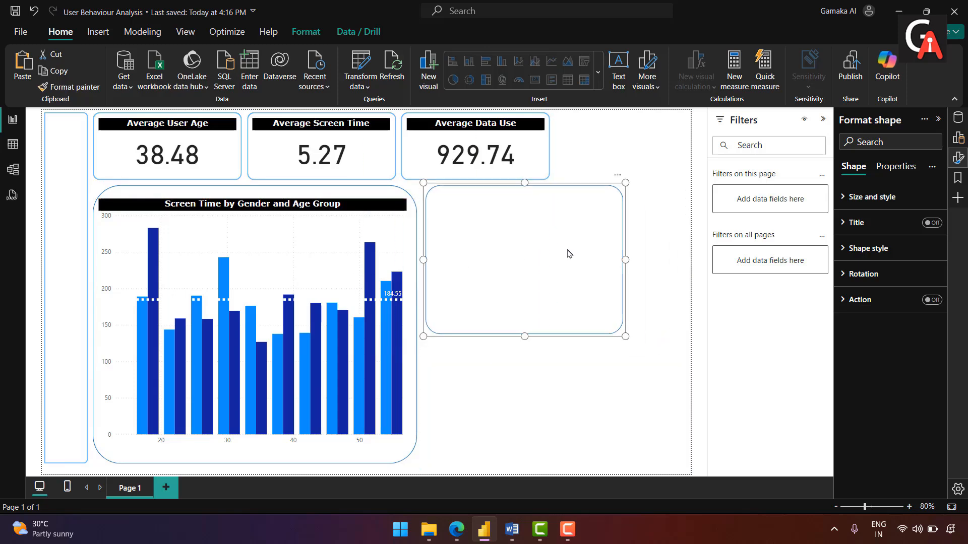
left_click_drag(626, 259, 689, 258)
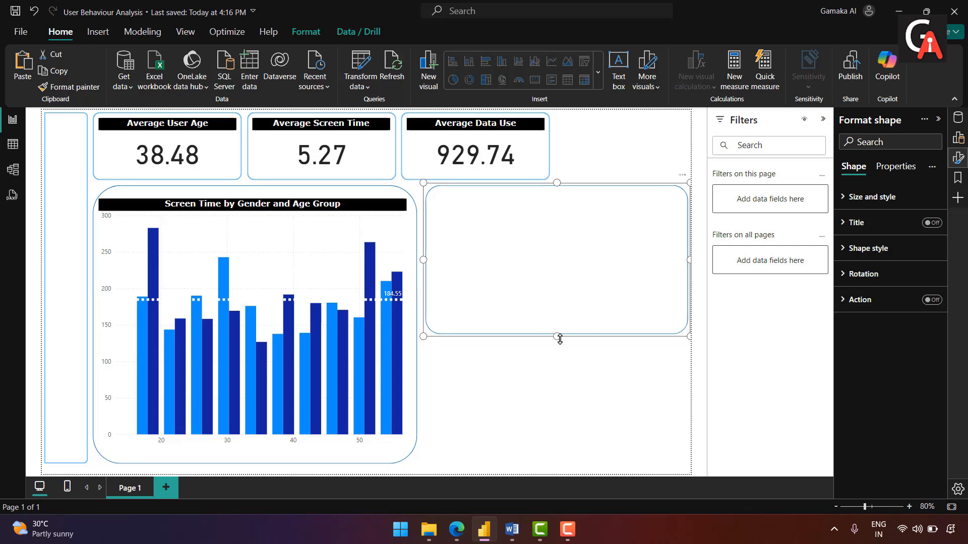
mouse_move(557, 337)
left_mouse_down()
mouse_move(564, 346)
mouse_move(567, 305)
mouse_move(562, 341)
mouse_move(564, 329)
left_mouse_up()
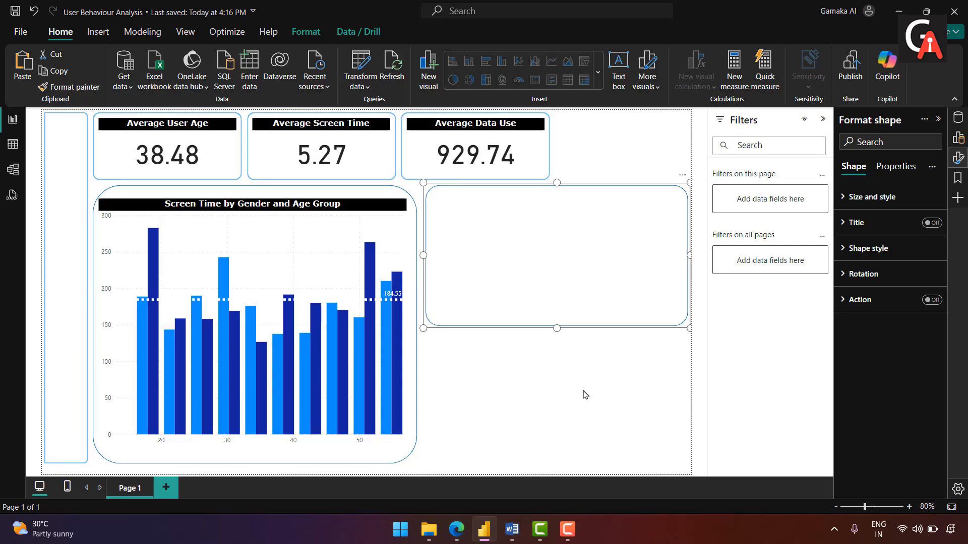
- Insert a ribbon chart and move and resize it to fit inside the new empty frame
left_click(568, 166)
left_click(598, 72)
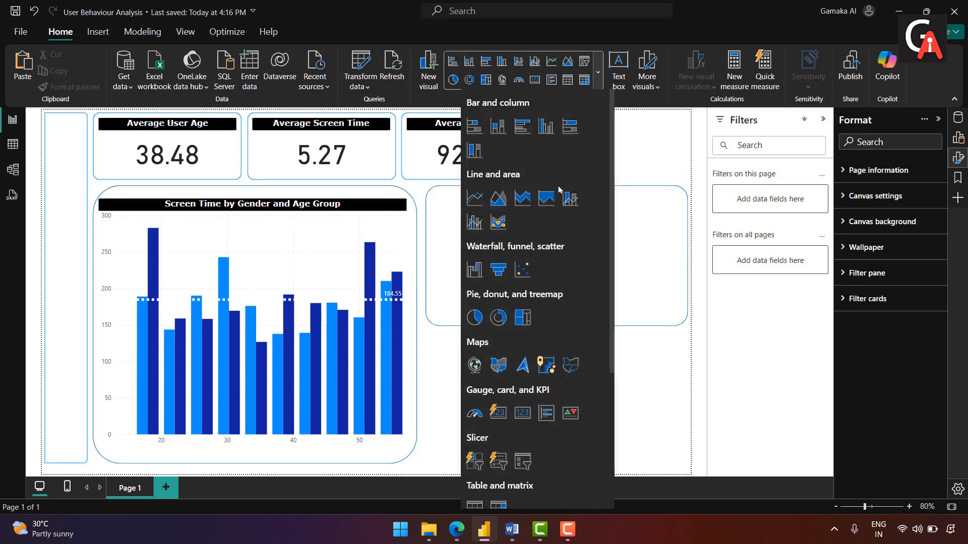
left_click(501, 224)
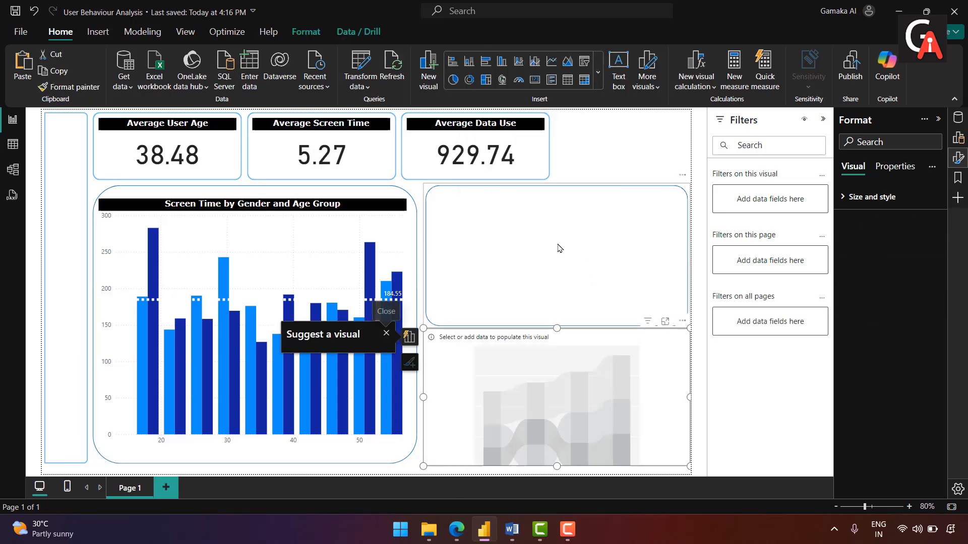
left_click_drag(530, 379, 521, 243)
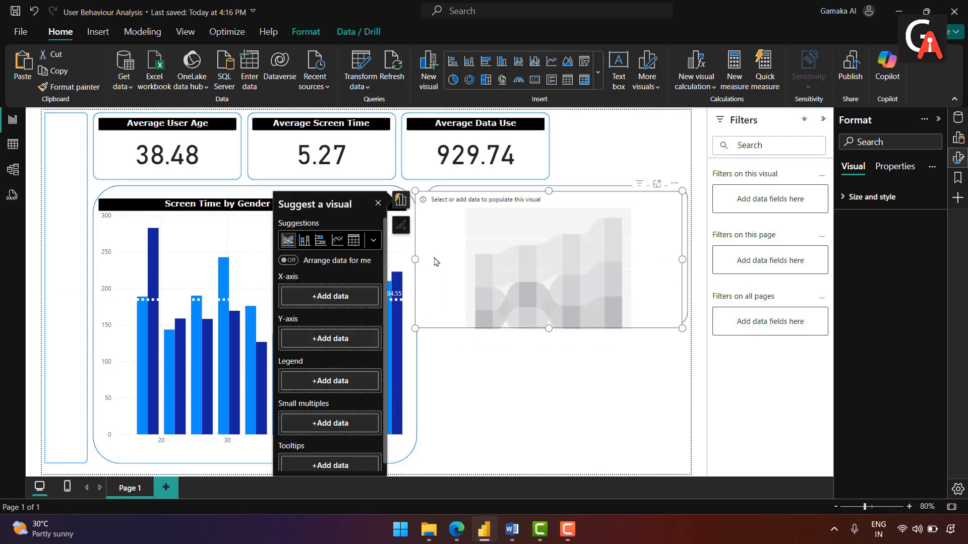
left_click(411, 262)
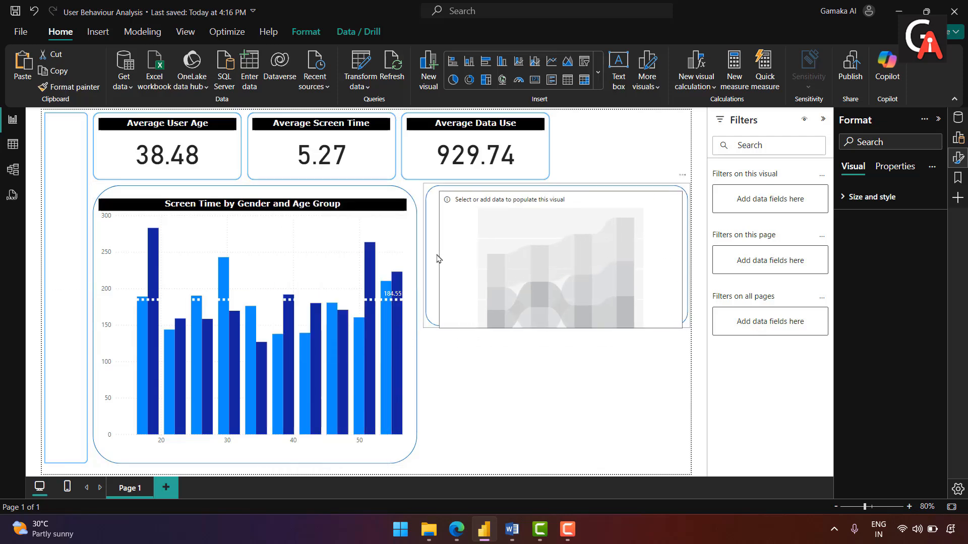
mouse_move(554, 328)
left_mouse_down()
mouse_move(551, 309)
mouse_move(553, 319)
left_mouse_up()
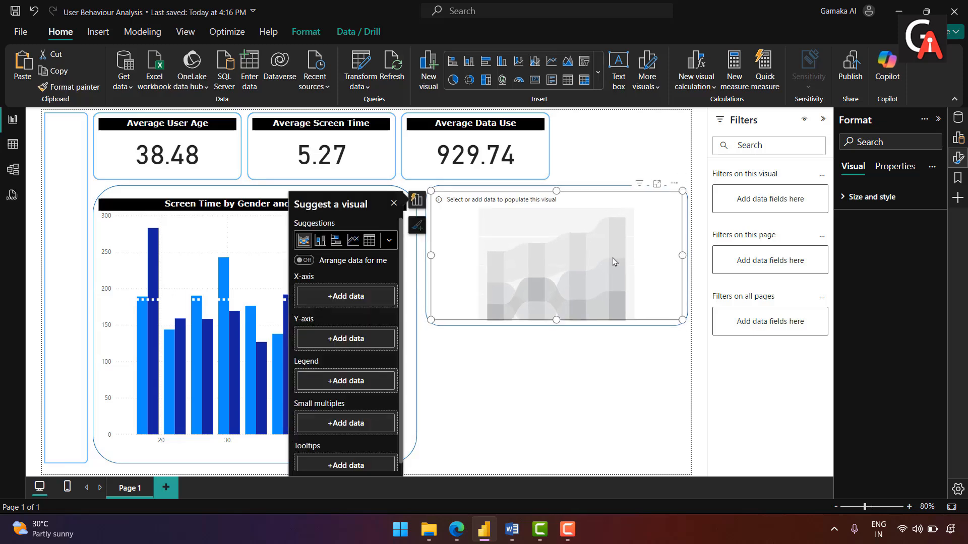
- Assign User Behavior Categorie to the ribbon chart's X-axis and App Usage Time (hours/day) to its Y-axis
left_click(364, 298)
left_click(417, 228)
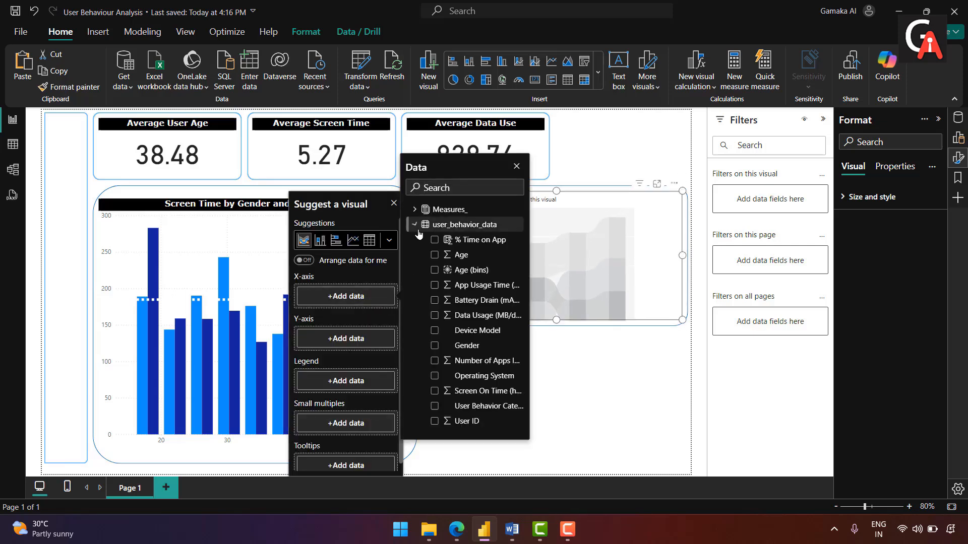
left_click(435, 407)
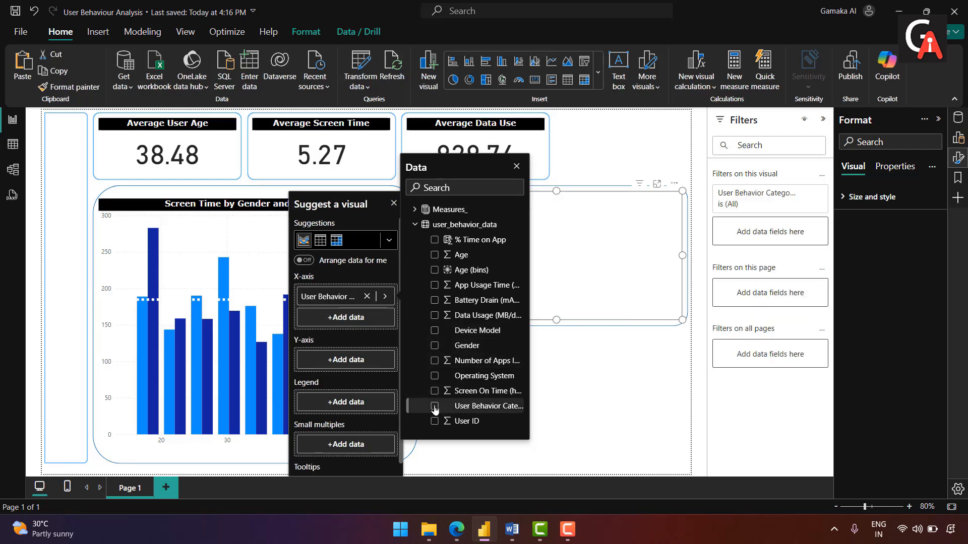
left_click(345, 361)
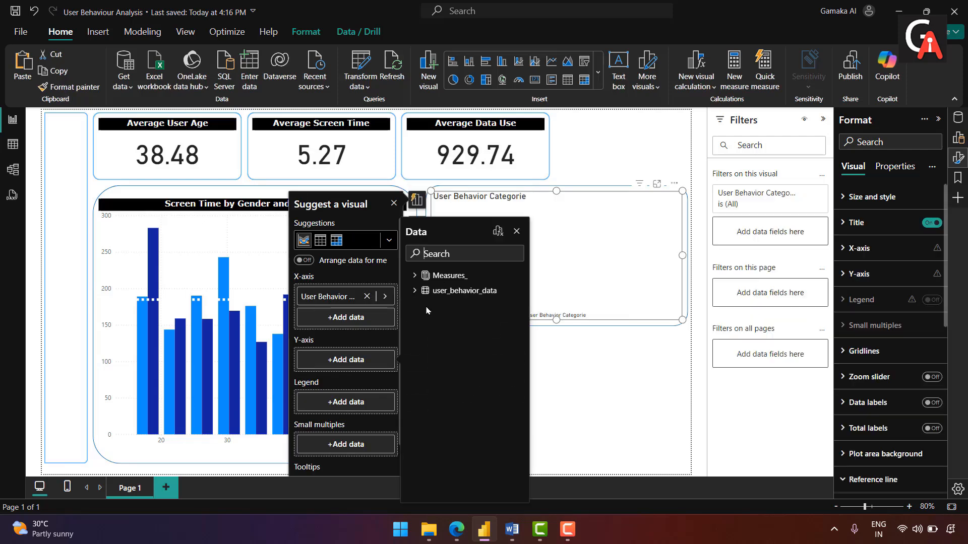
left_click(414, 291)
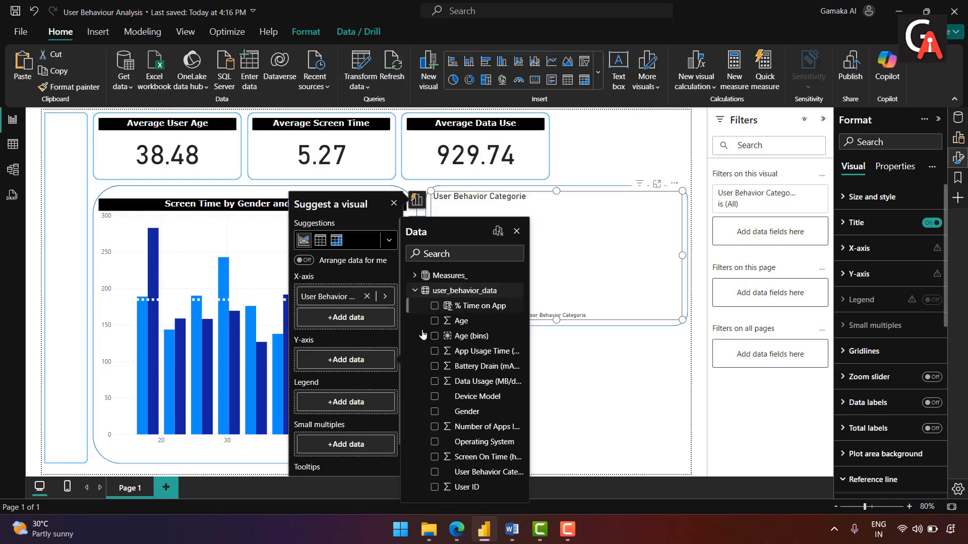
left_click(435, 353)
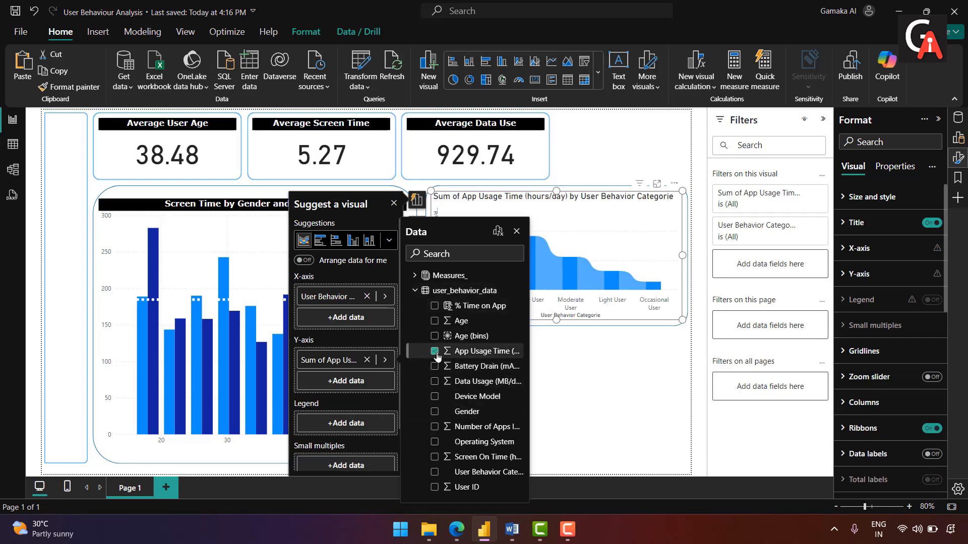
- Add the Gender field from user_behavior_data to the ribbon chart's legend
left_click(353, 424)
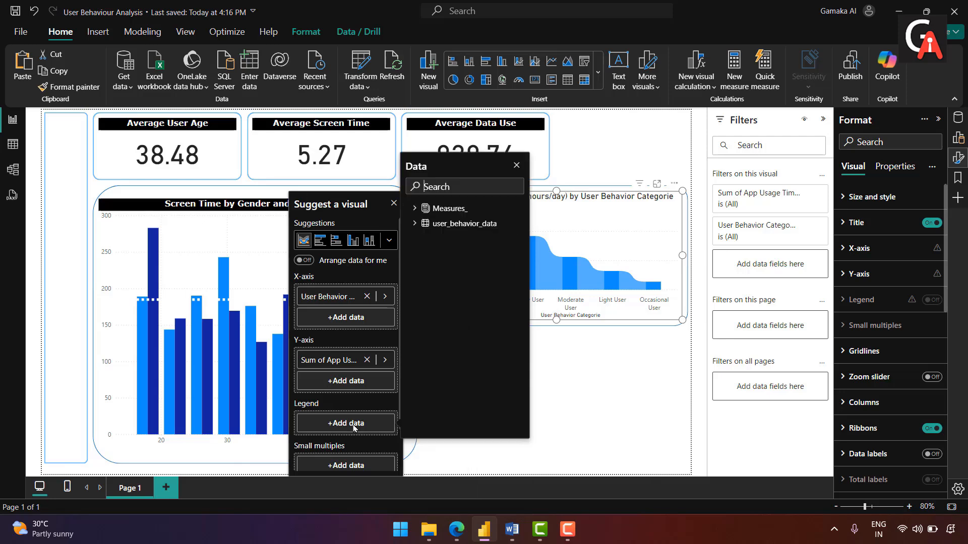
left_click(416, 223)
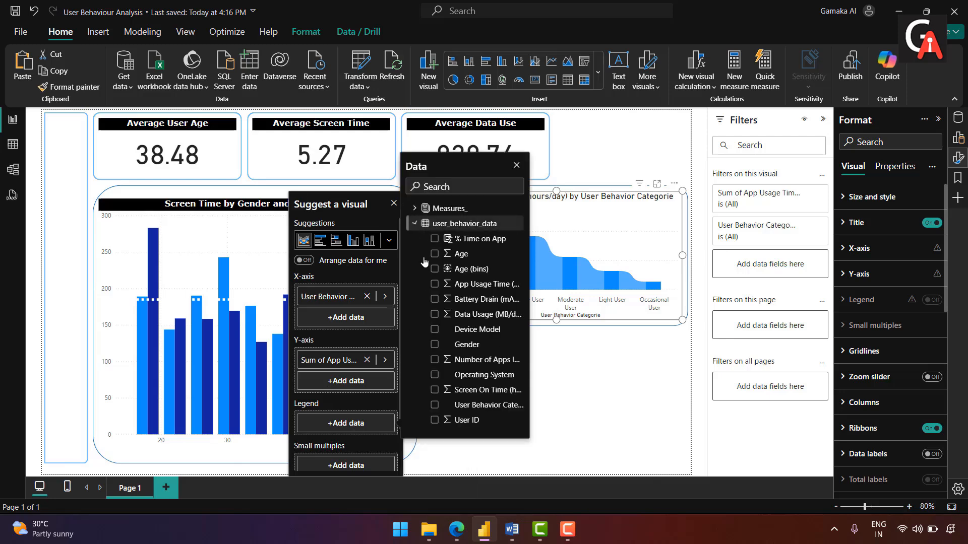
left_click(435, 346)
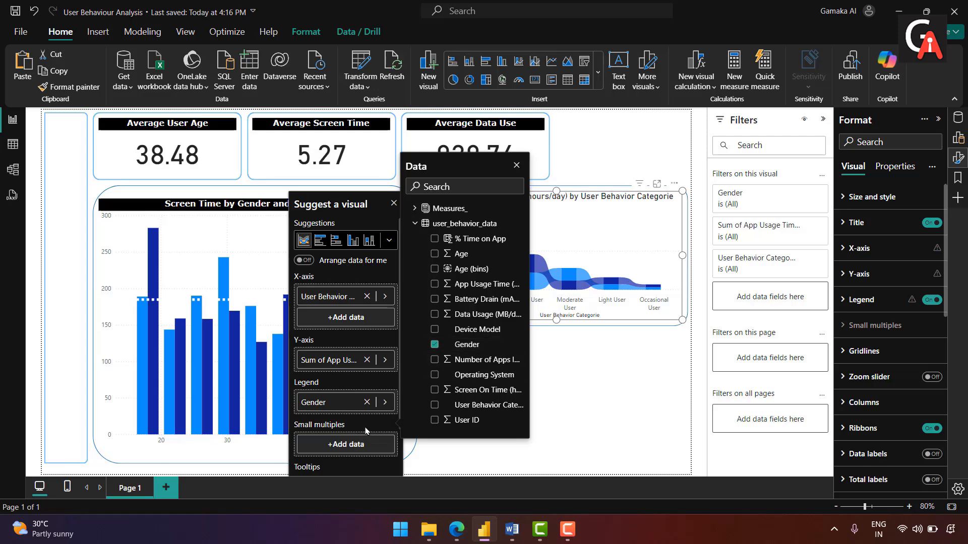
left_click(633, 297)
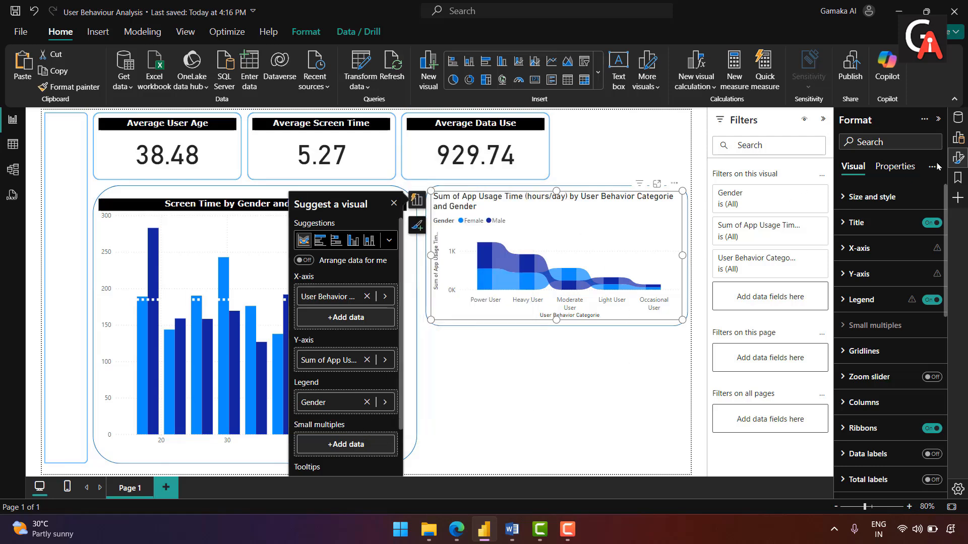
- Replace the ribbon chart's title text with "App Use by Gender and Category"
left_click(855, 223)
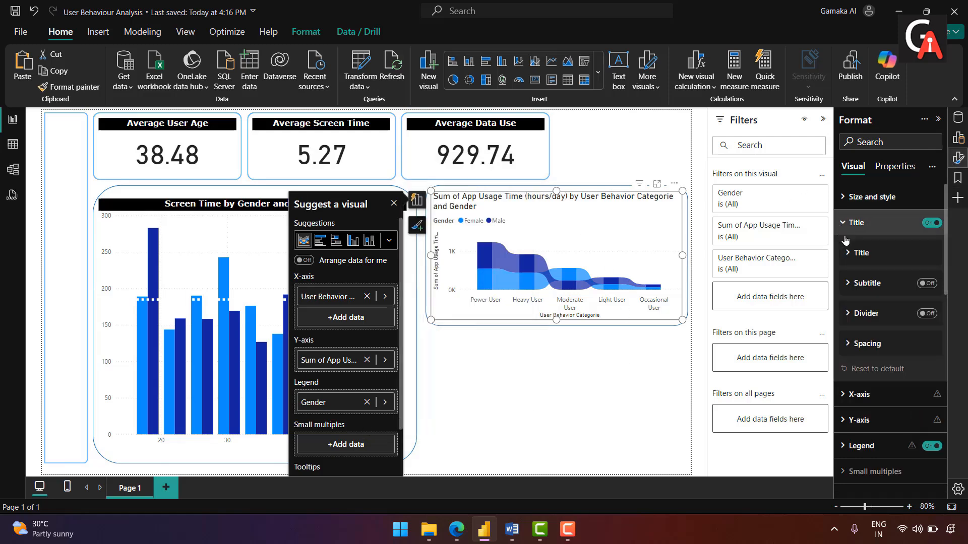
left_click(856, 253)
left_click(881, 286)
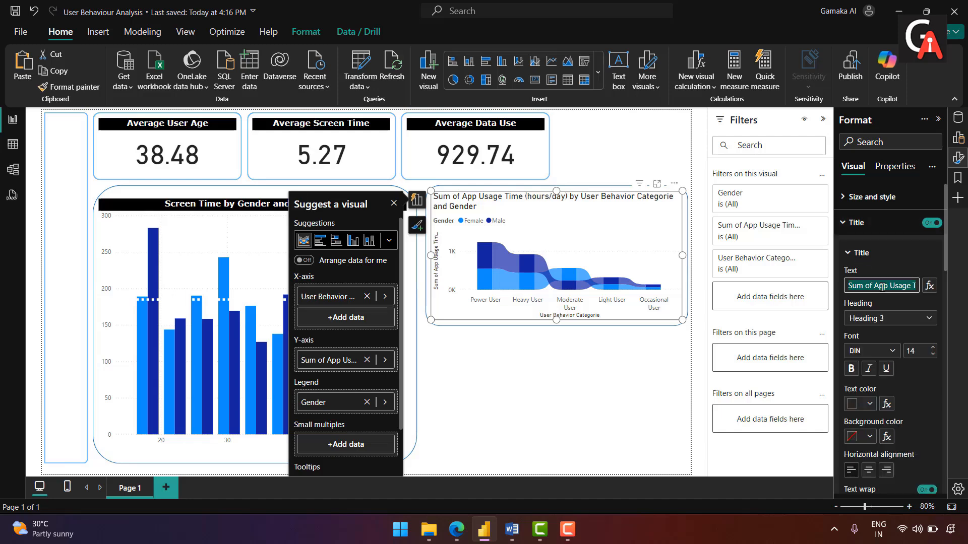
key("BackSpace")
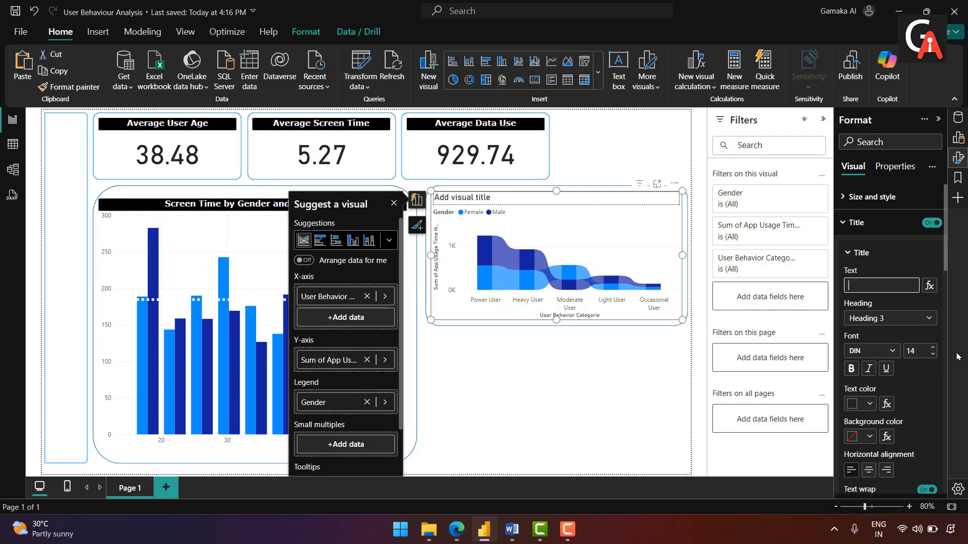
type("App Use by Gender")
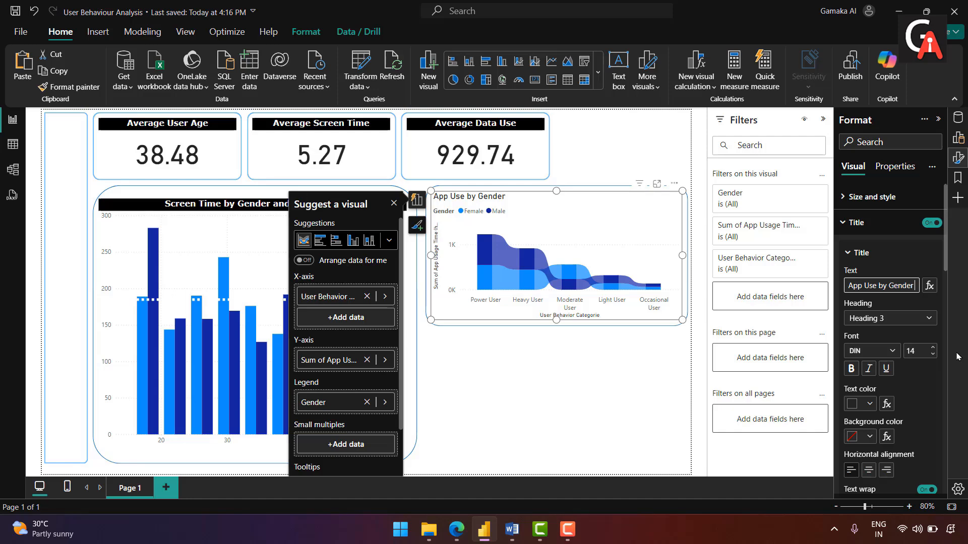
type("and Category")
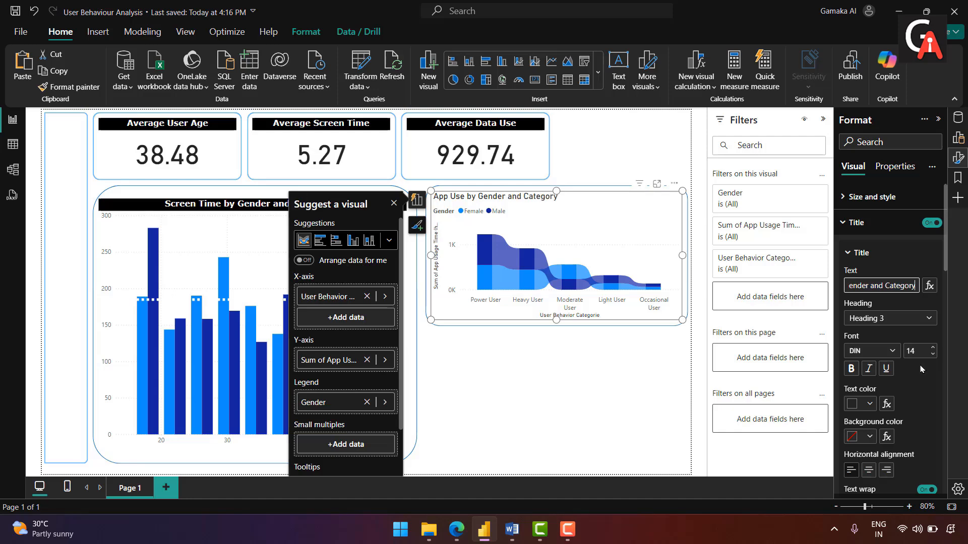
- Format the ribbon chart's title with the Normal heading style in bold Verdana, size 12
left_click(886, 318)
left_click(880, 333)
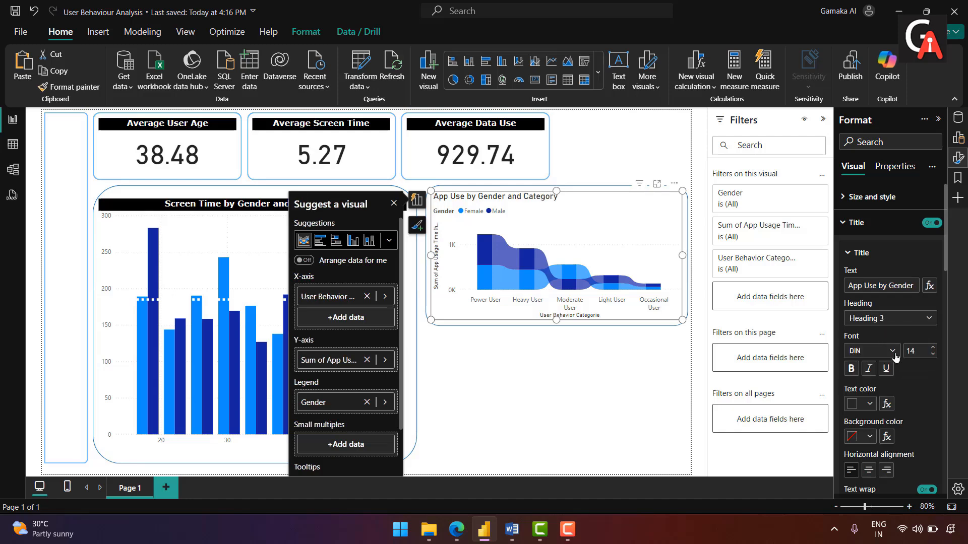
left_click(894, 351)
key("v")
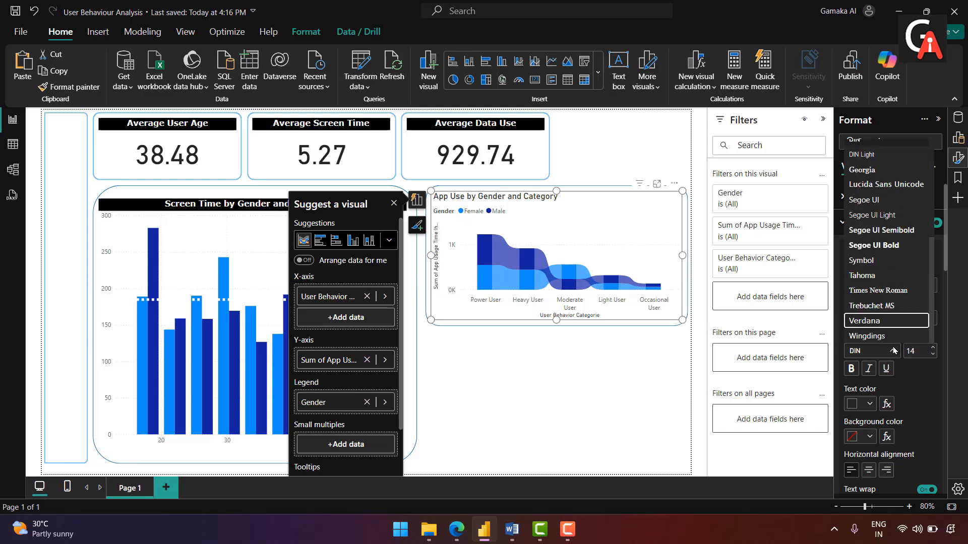
key("Return")
double_click(922, 351)
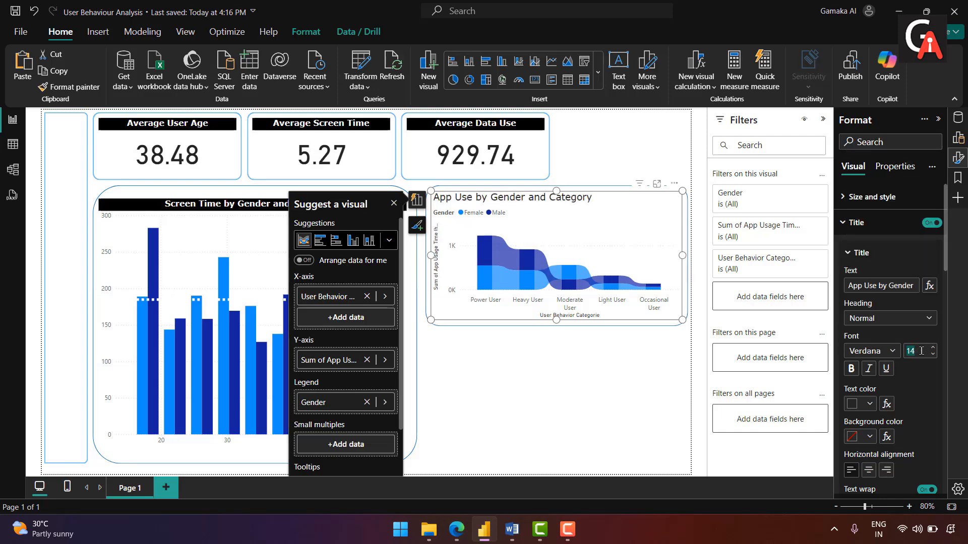
type("12")
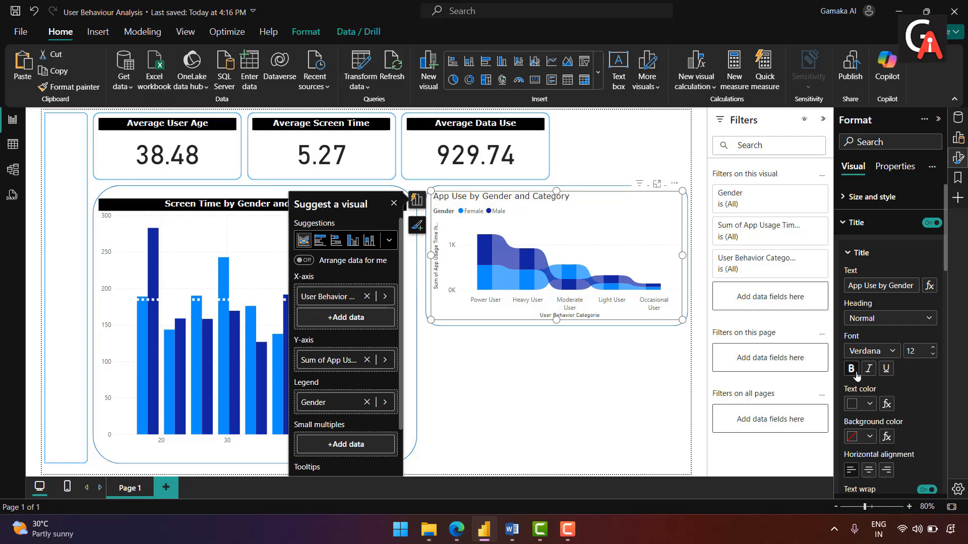
- Give the ribbon chart's title white text on a black background and centre it horizontally
left_click(870, 404)
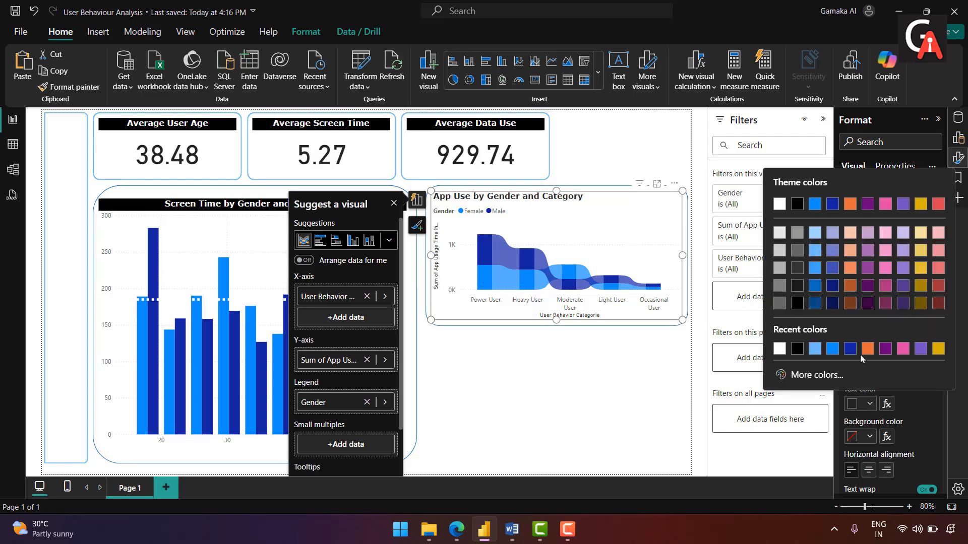
left_click(869, 404)
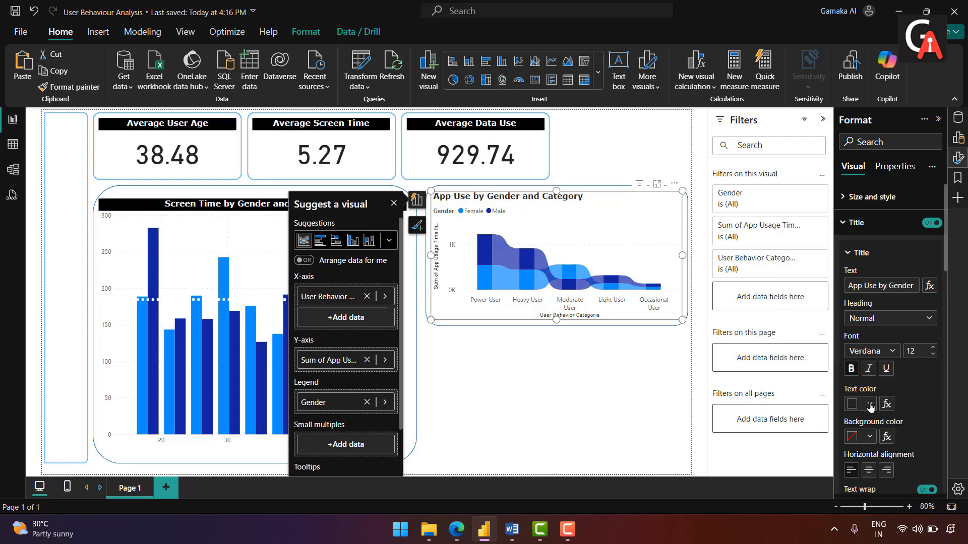
left_click(870, 406)
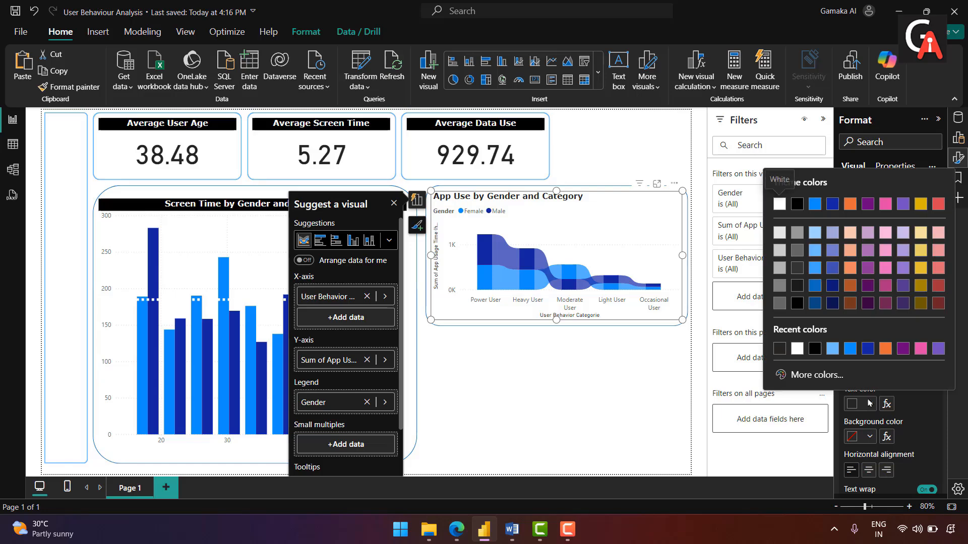
left_click(784, 206)
left_click(867, 438)
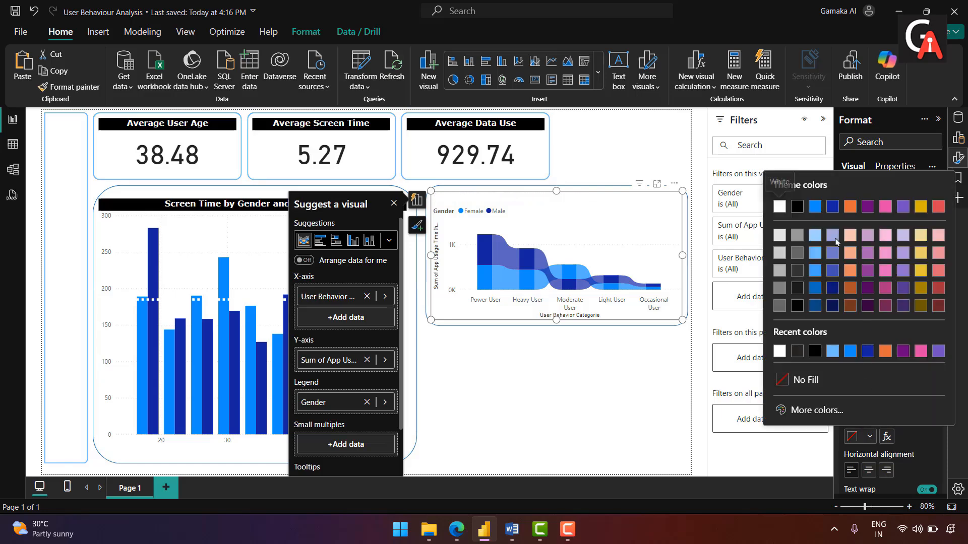
left_click(798, 208)
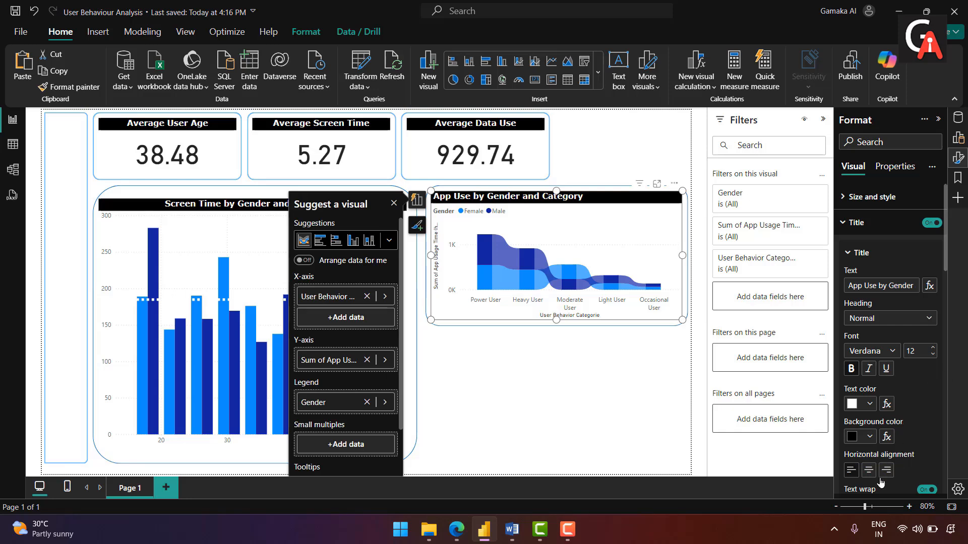
left_click(867, 470)
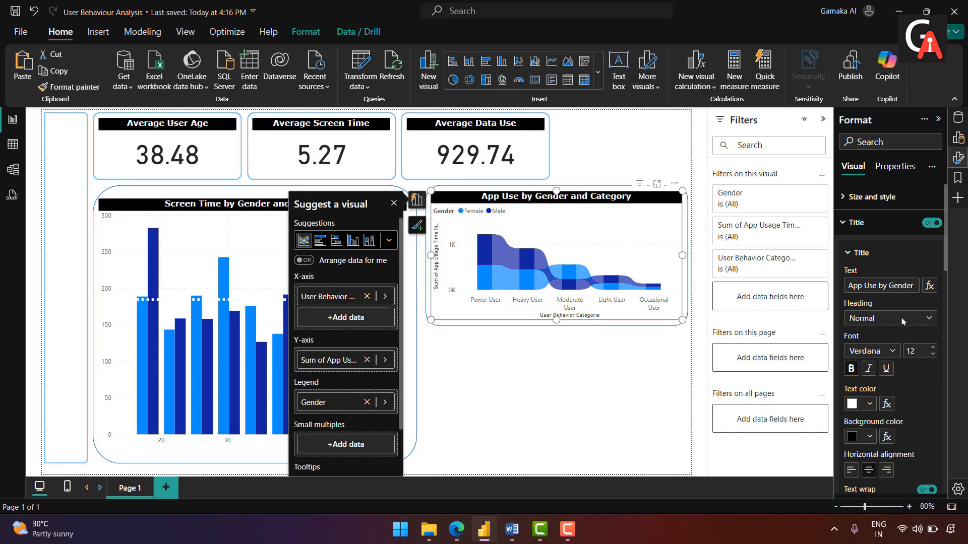
- Turn off the ribbon chart's legend display
left_click(850, 252)
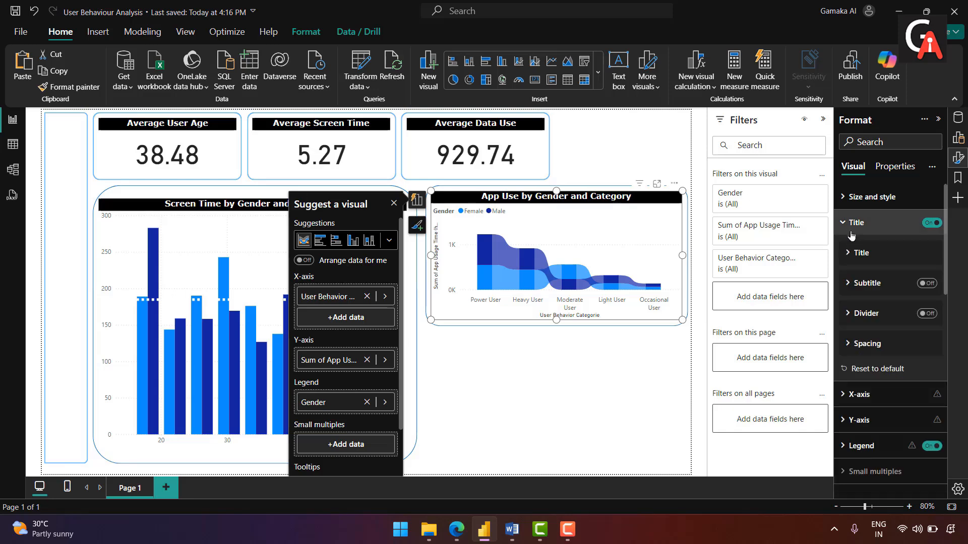
left_click(931, 446)
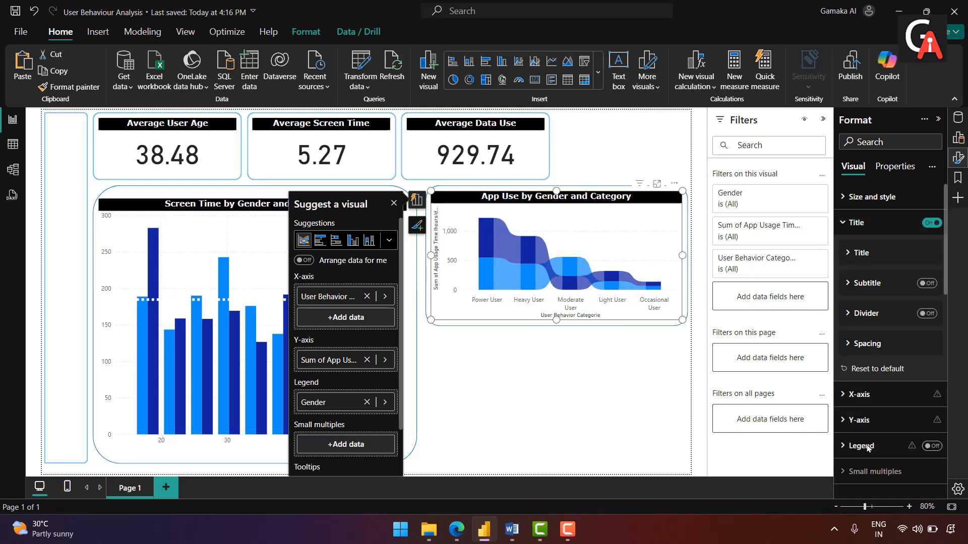
left_click(867, 233)
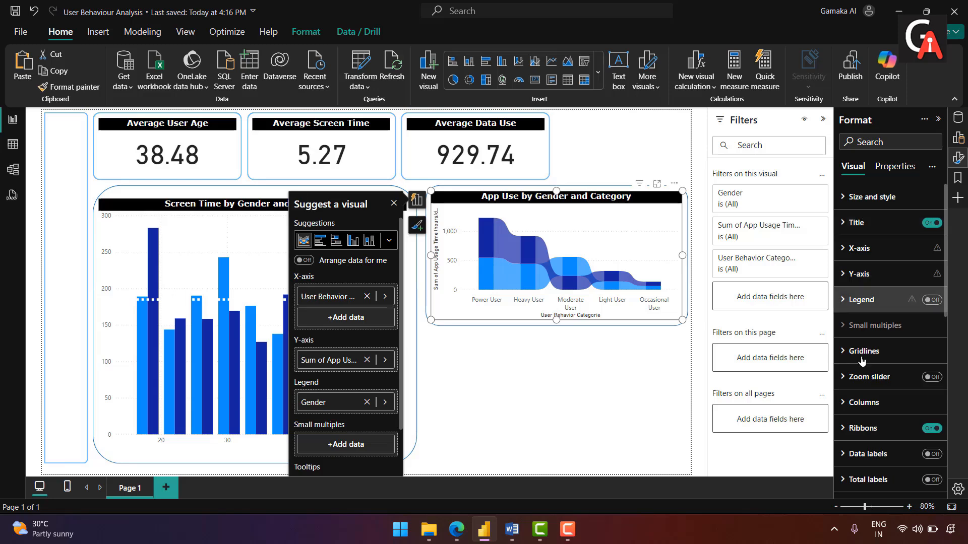
- Turn off the ribbon chart's X-axis title while keeping the axis values on
left_click(844, 252)
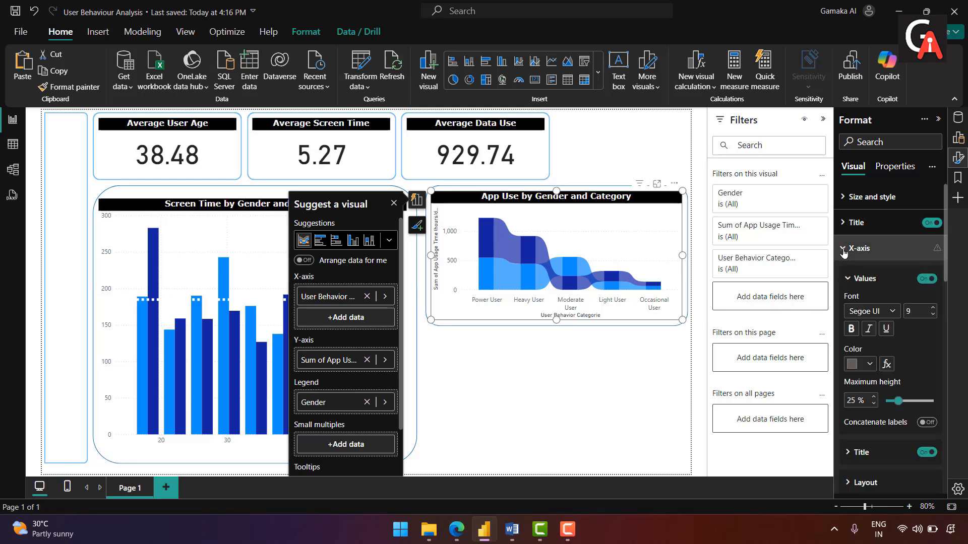
left_click(857, 278)
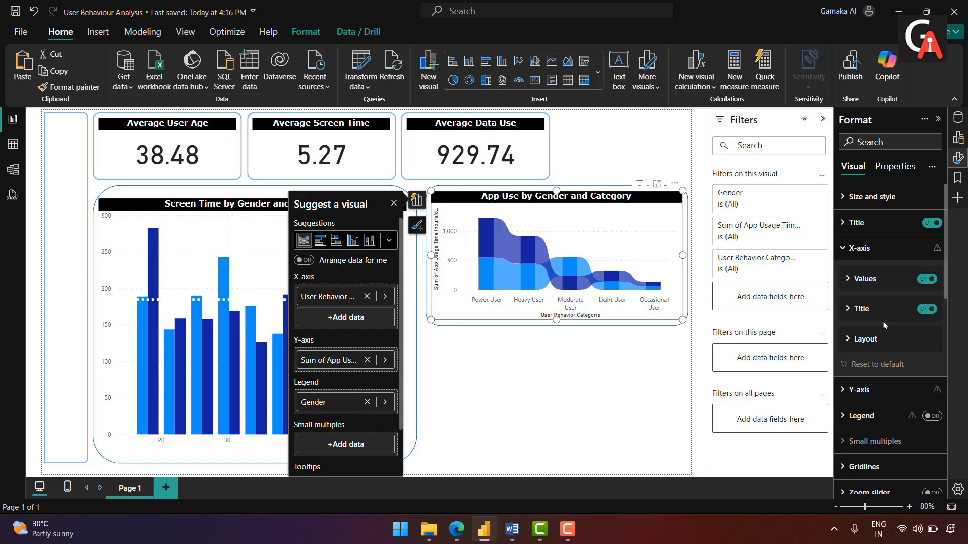
left_click(930, 310)
left_click(929, 310)
left_click(930, 310)
left_click(930, 310)
left_click(930, 309)
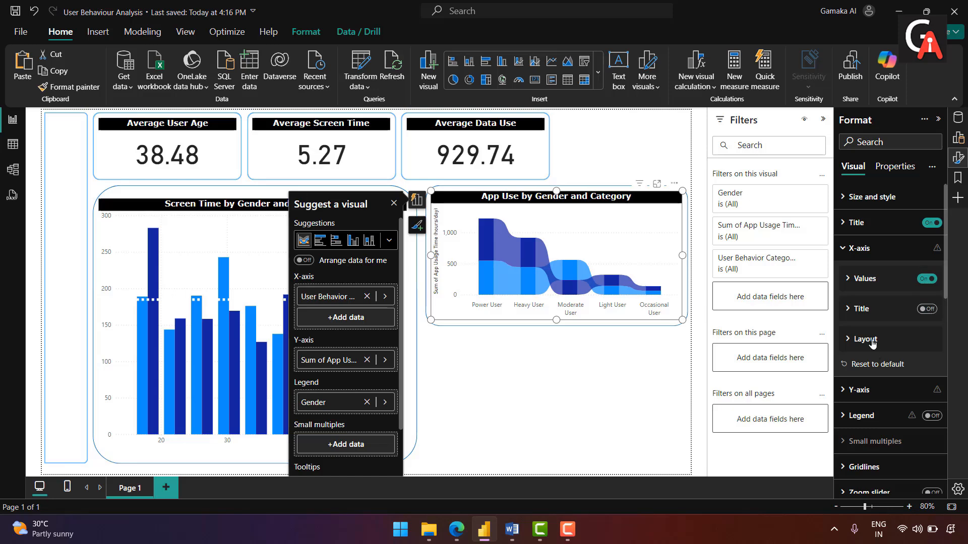
left_click(860, 308)
scroll(921, 406, "down", 2)
scroll(921, 406, "down", 3)
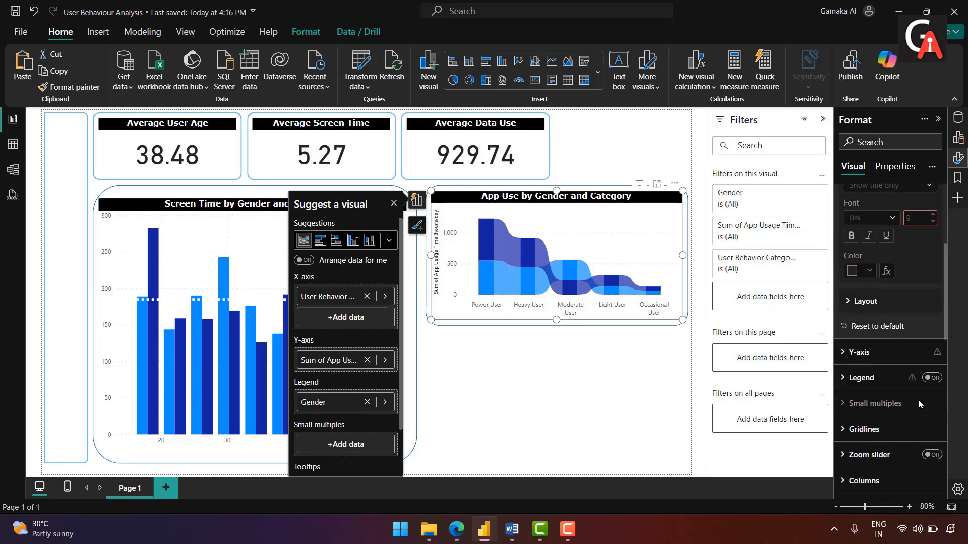
scroll(925, 297, "up", 4)
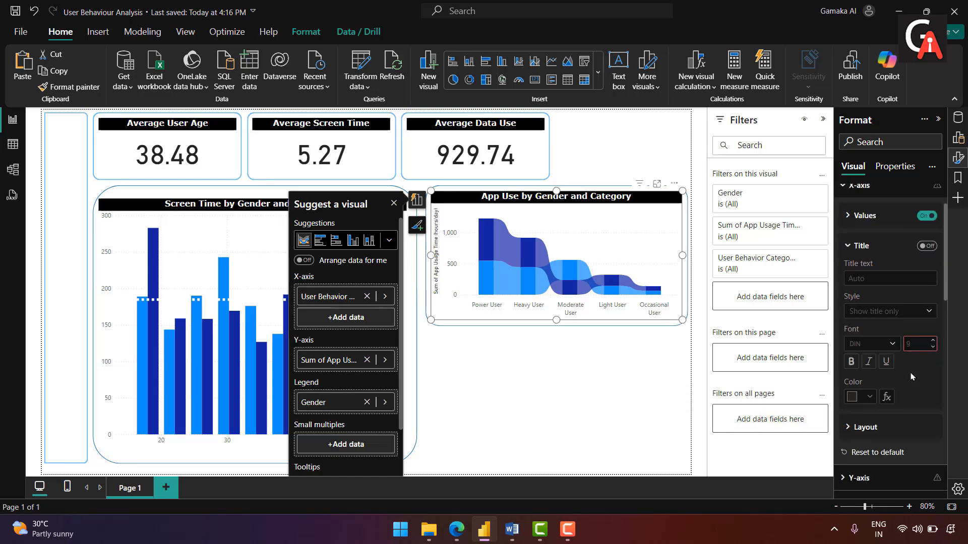
left_click(847, 247)
scroll(859, 250, "up", 2)
left_click(860, 247)
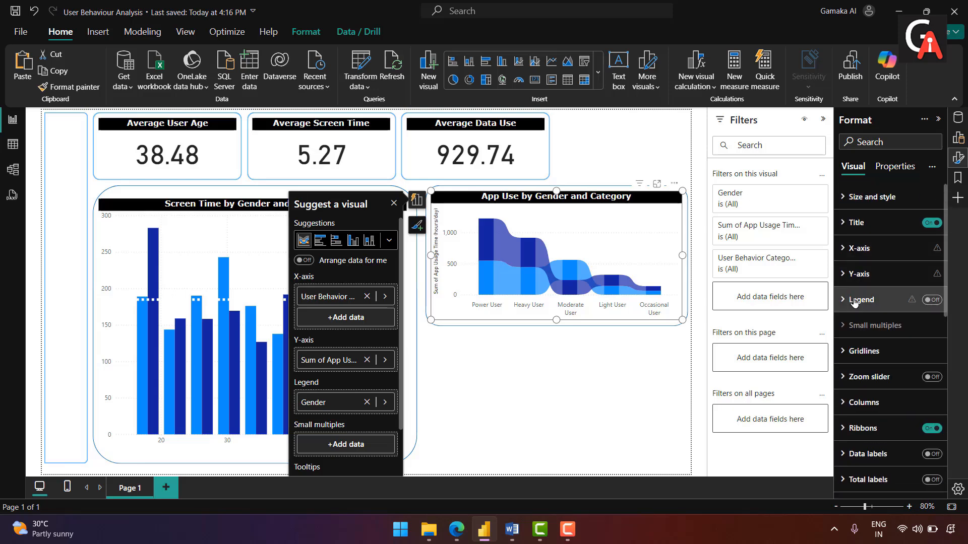
- Turn off the ribbon chart's Y-axis title while keeping the axis values on
left_click(850, 275)
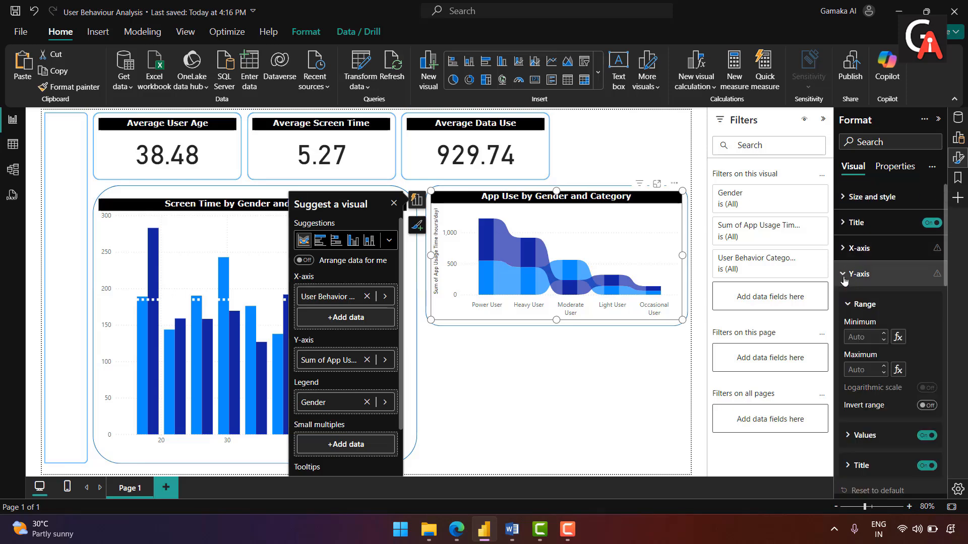
left_click(927, 467)
scroll(887, 366, "down", 2)
scroll(892, 356, "up", 2)
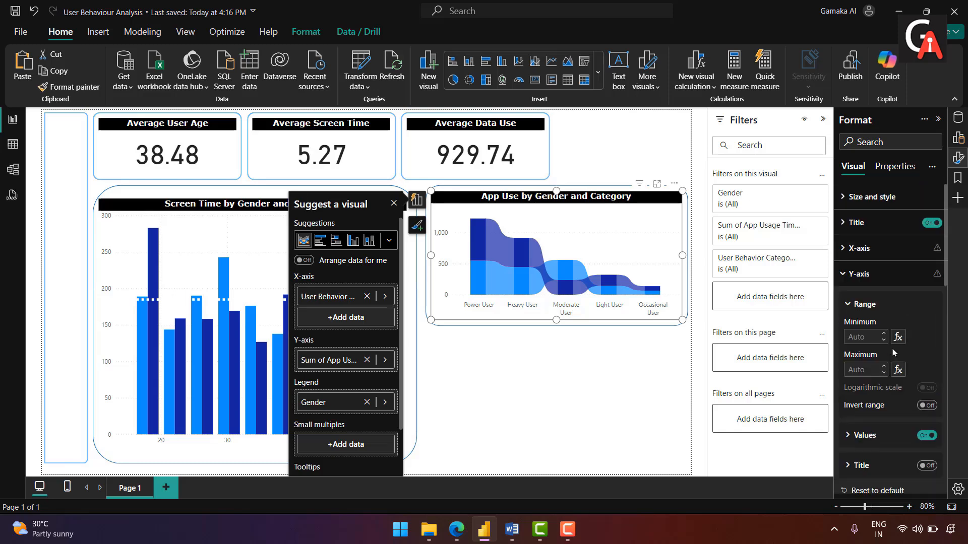
left_click(856, 275)
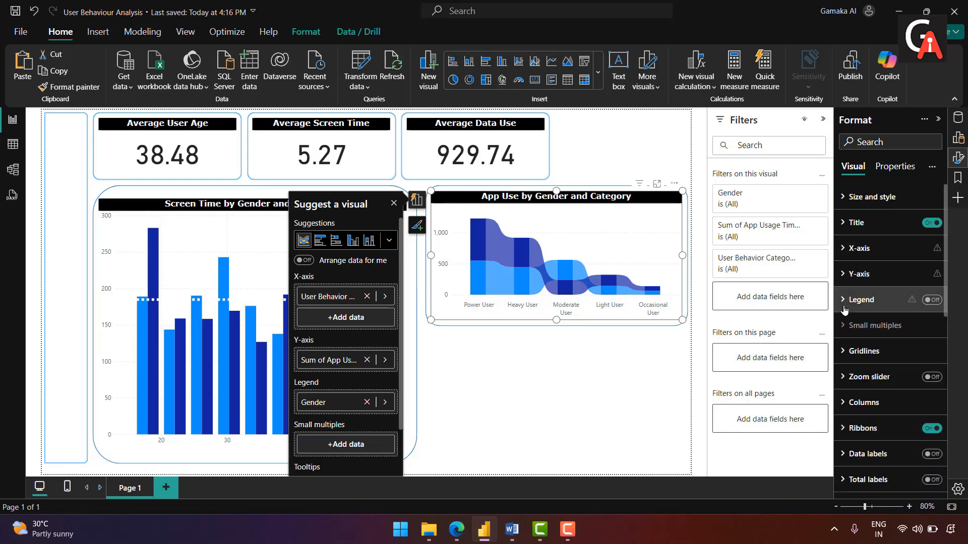
left_click(845, 309)
left_click(844, 310)
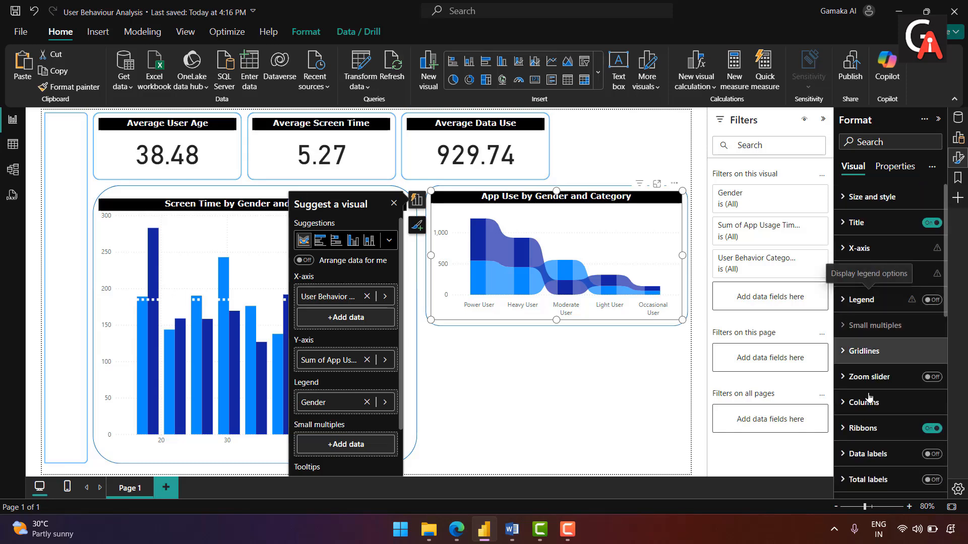
left_click(852, 428)
scroll(927, 434, "down", 5)
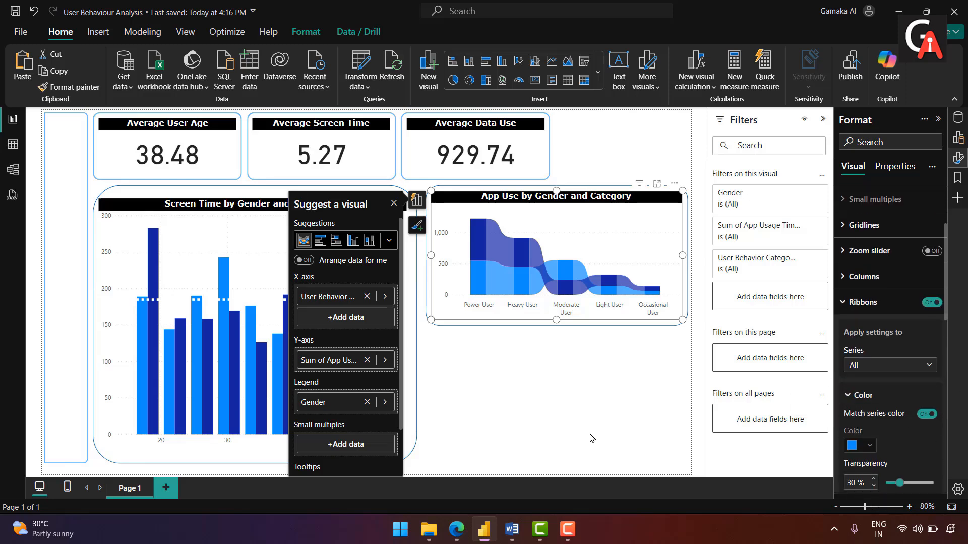
left_click(864, 301)
scroll(880, 403, "down", 3)
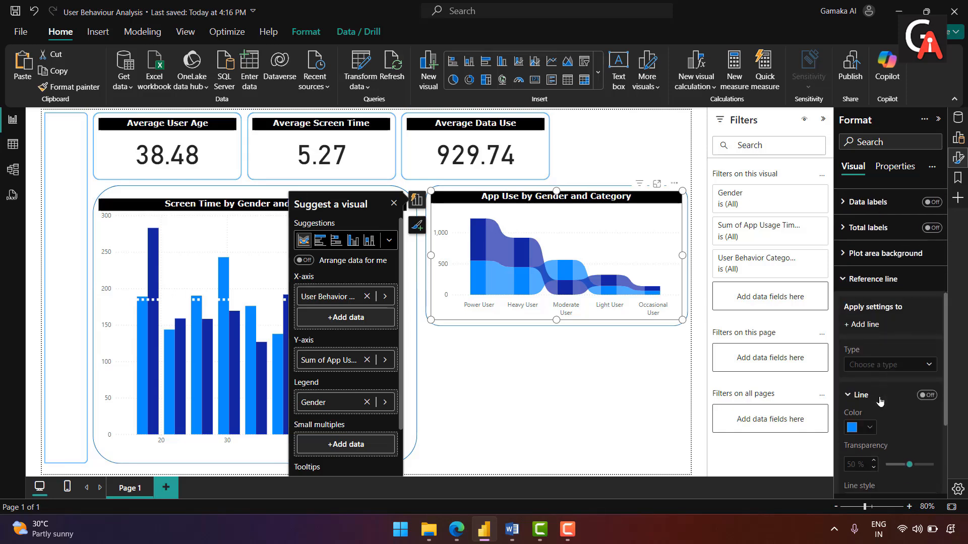
left_click(865, 280)
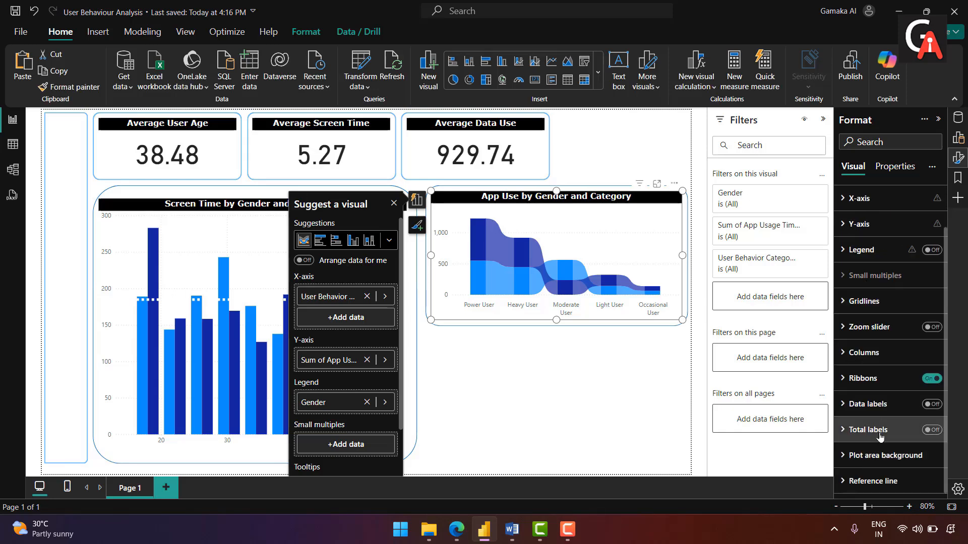
left_click(930, 403)
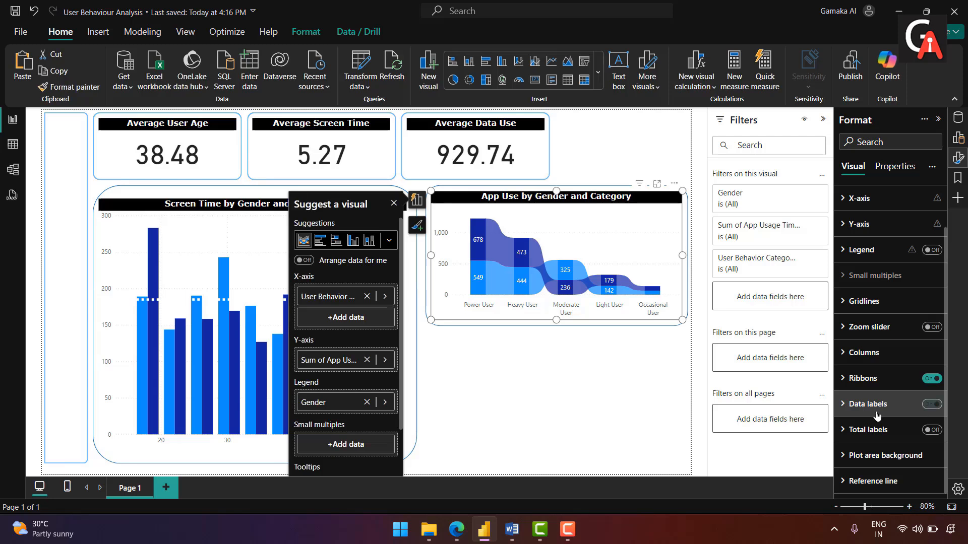
left_click(842, 408)
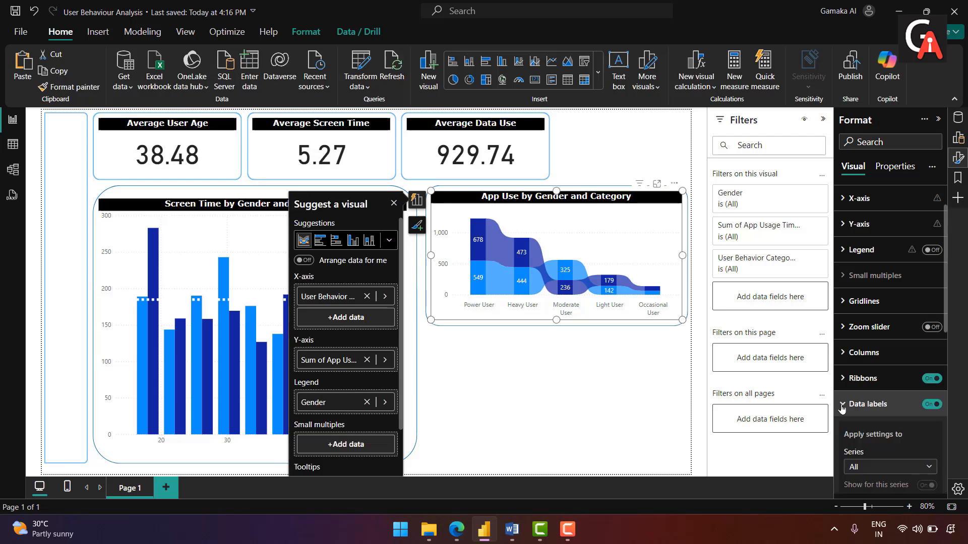
left_click(841, 406)
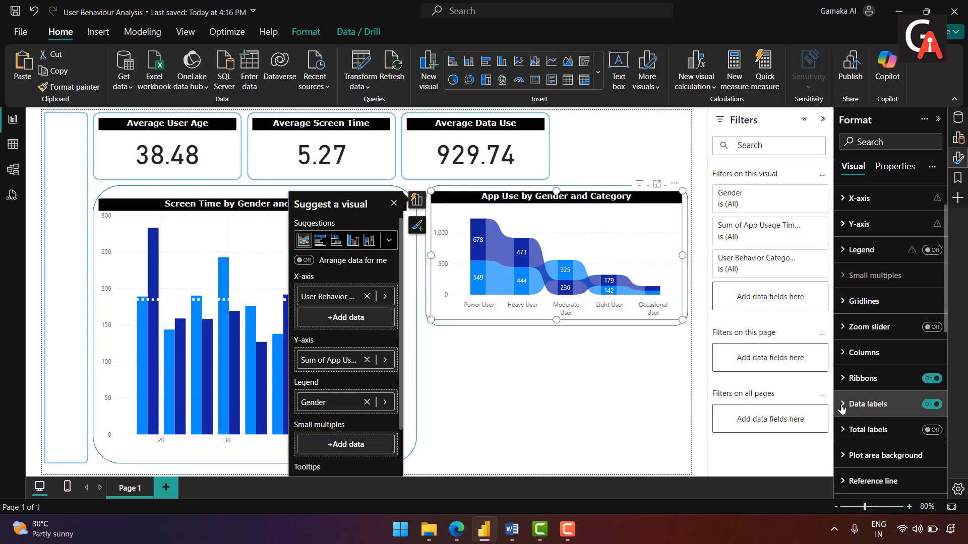
left_click(930, 403)
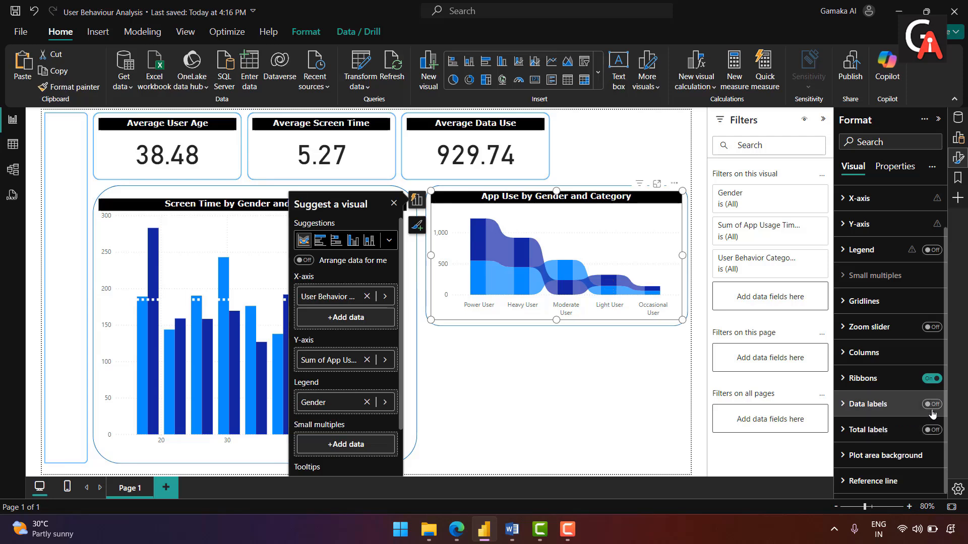
- Turn on the total labels for the ribbon chart and deselect the chart
left_click(933, 429)
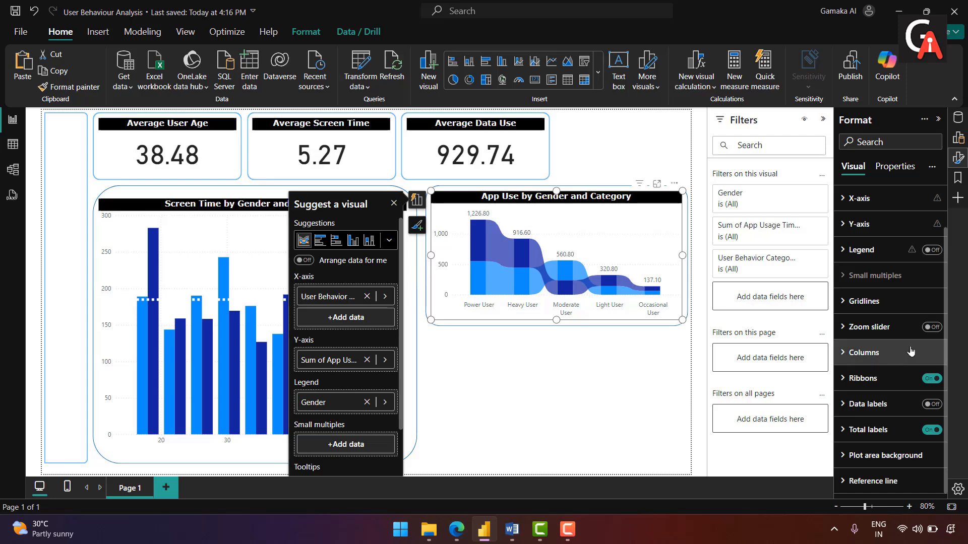
scroll(882, 297, "up", 1)
left_click(851, 252)
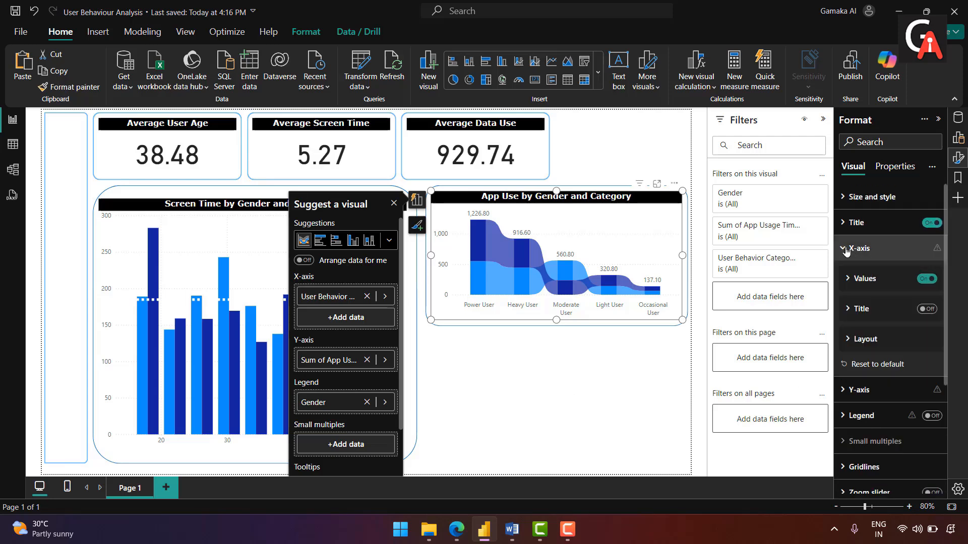
left_click(850, 341)
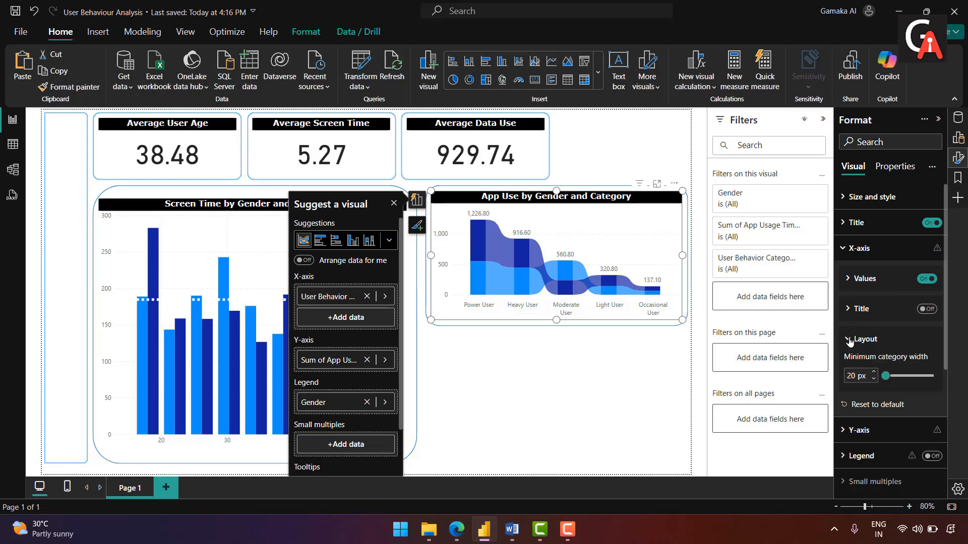
left_click(850, 340)
left_click(570, 403)
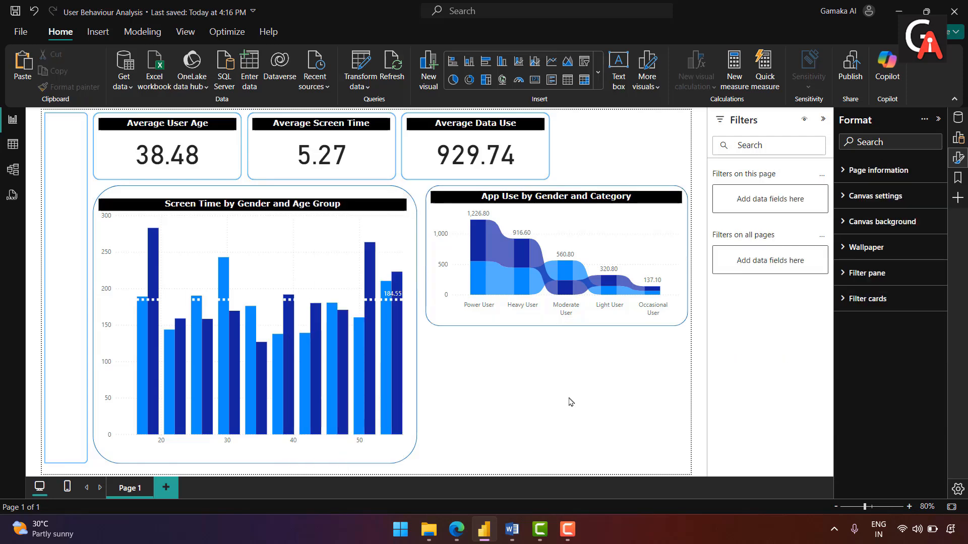
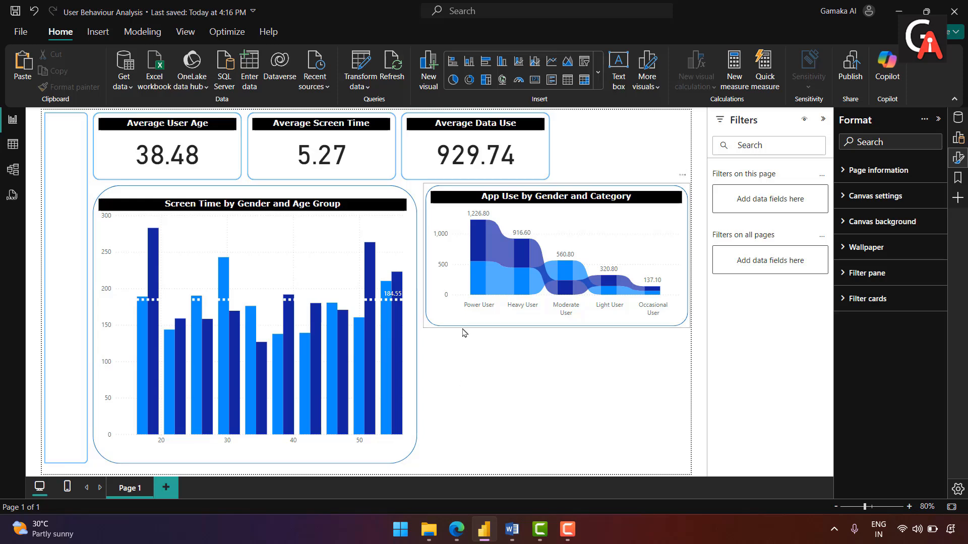
- Duplicate the rounded frame around the ribbon chart and place the copy directly below the original
left_click(463, 329)
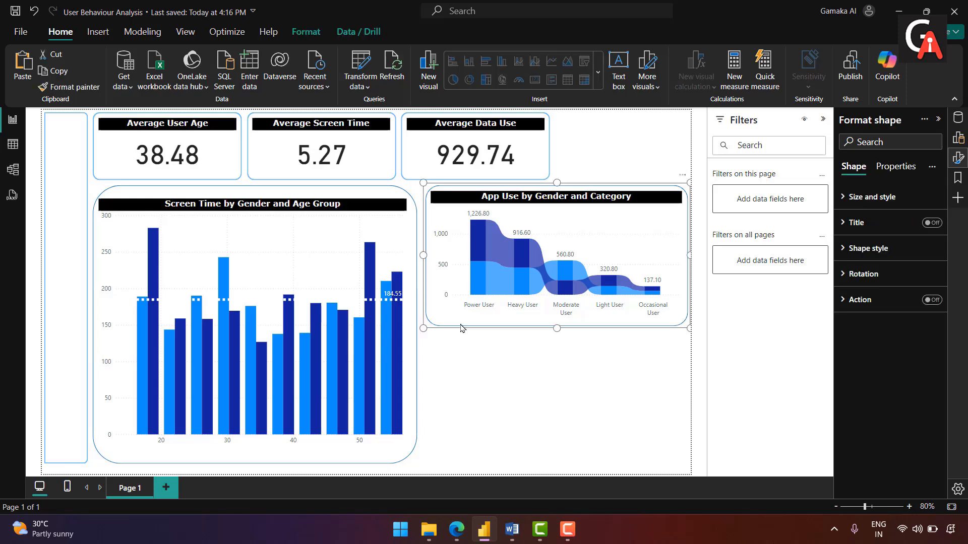
key("ctrl+v")
left_click_drag(487, 246, 483, 386)
- Shrink the copied frame to about half the ribbon frame's width and align its lower edge with the column chart's frame
left_click_drag(689, 398, 593, 400)
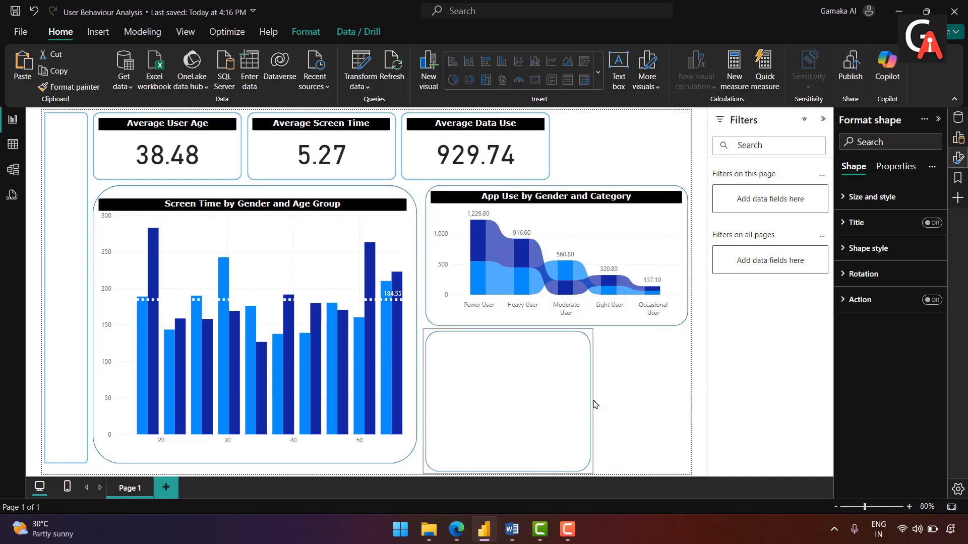
mouse_move(508, 473)
left_mouse_down()
mouse_move(507, 456)
mouse_move(503, 467)
left_mouse_up()
mouse_move(594, 398)
left_mouse_down()
mouse_move(533, 403)
mouse_move(580, 408)
left_mouse_up()
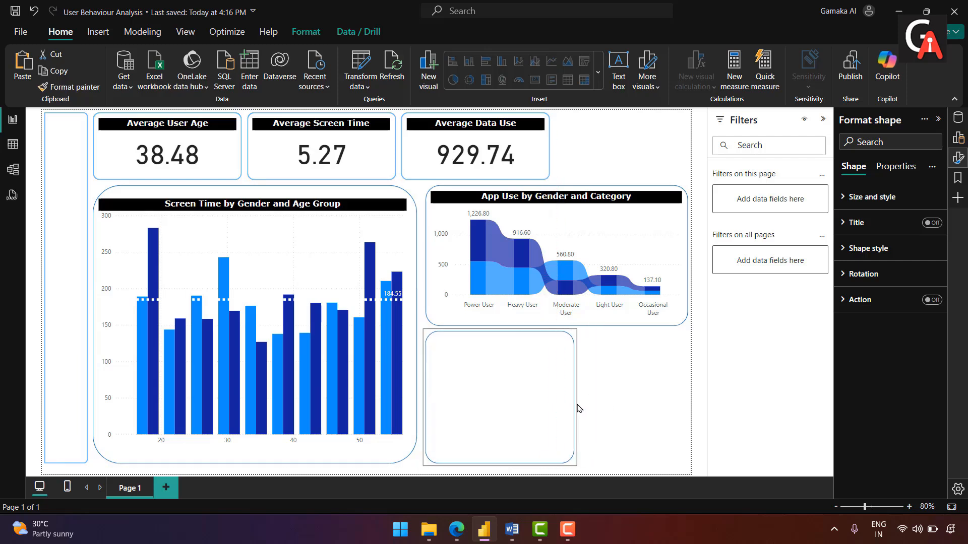
mouse_move(529, 388)
left_mouse_down()
mouse_move(505, 388)
mouse_move(524, 393)
mouse_move(523, 380)
mouse_move(525, 388)
left_mouse_up()
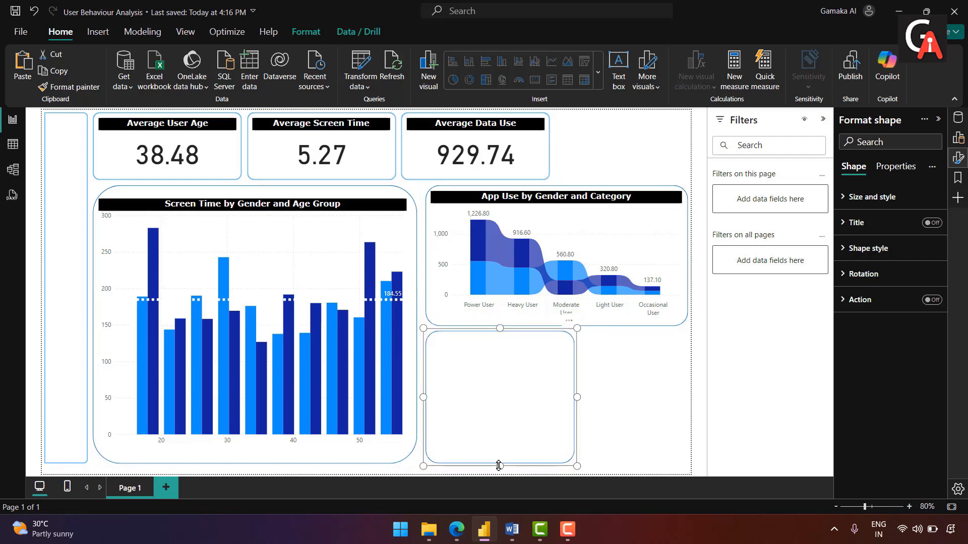
left_click_drag(579, 396, 567, 396)
left_click(624, 459)
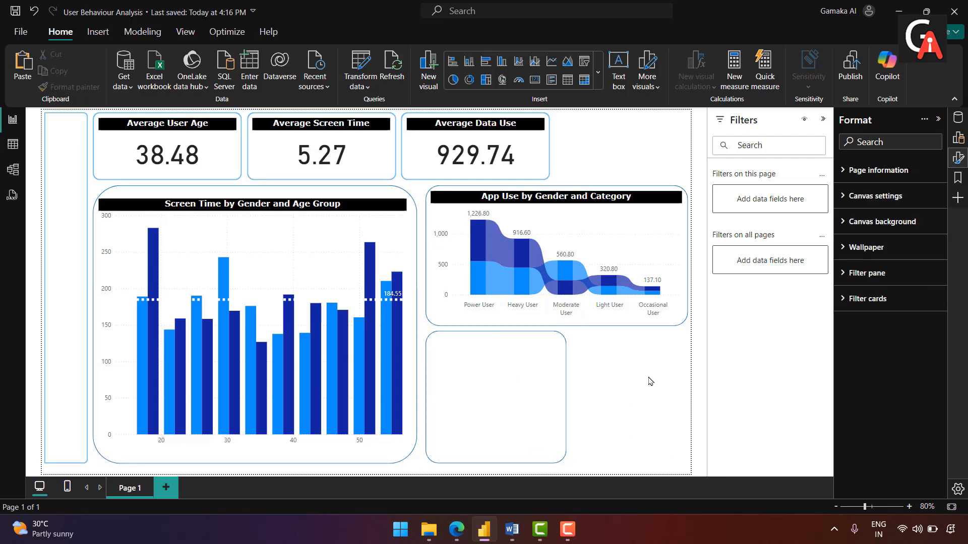
- Insert a donut chart and fit it inside the new empty frame below the ribbon chart
left_click(598, 73)
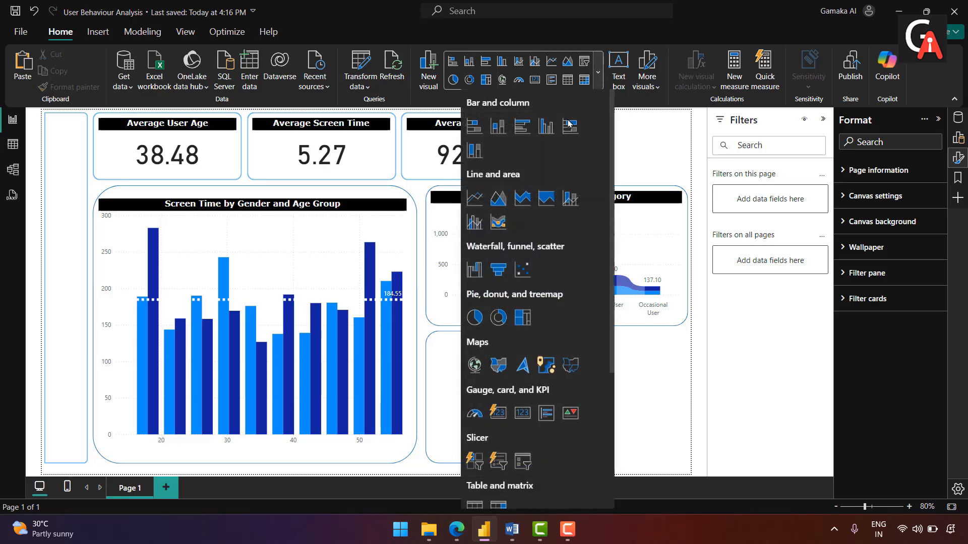
left_click(498, 317)
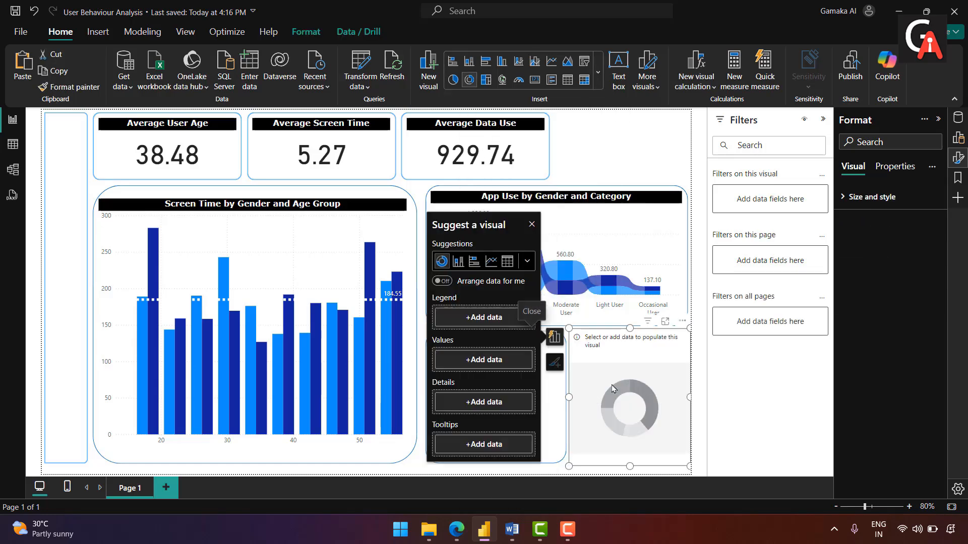
left_click_drag(482, 393, 485, 397)
left_click_drag(552, 405, 560, 407)
left_click_drag(496, 473, 498, 445)
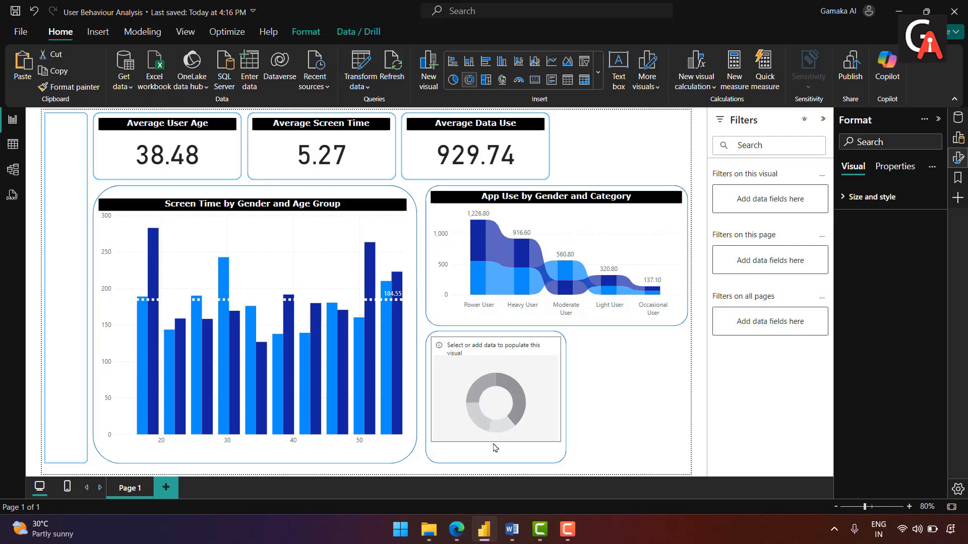
- Open the user_behavior_data fields for choosing the donut chart's legend
left_click(414, 342)
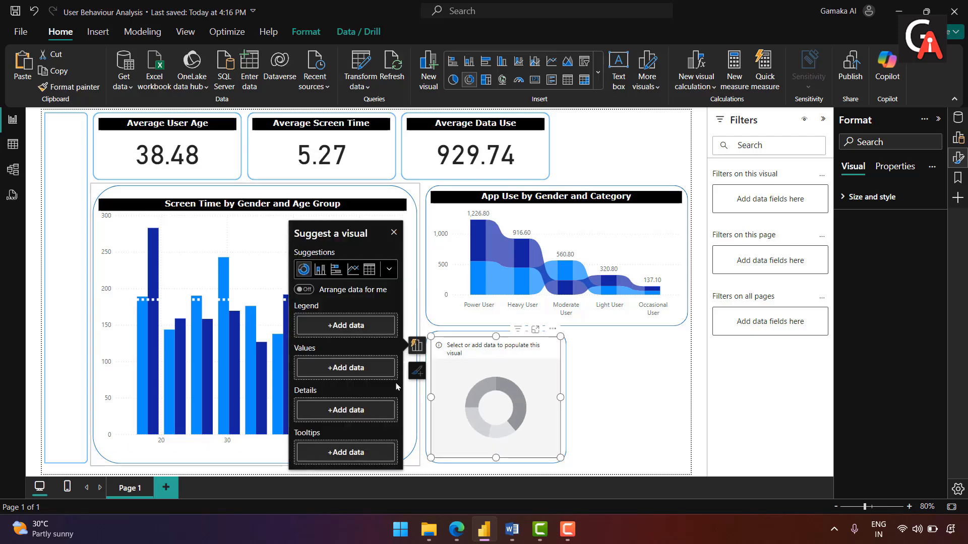
left_click(319, 323)
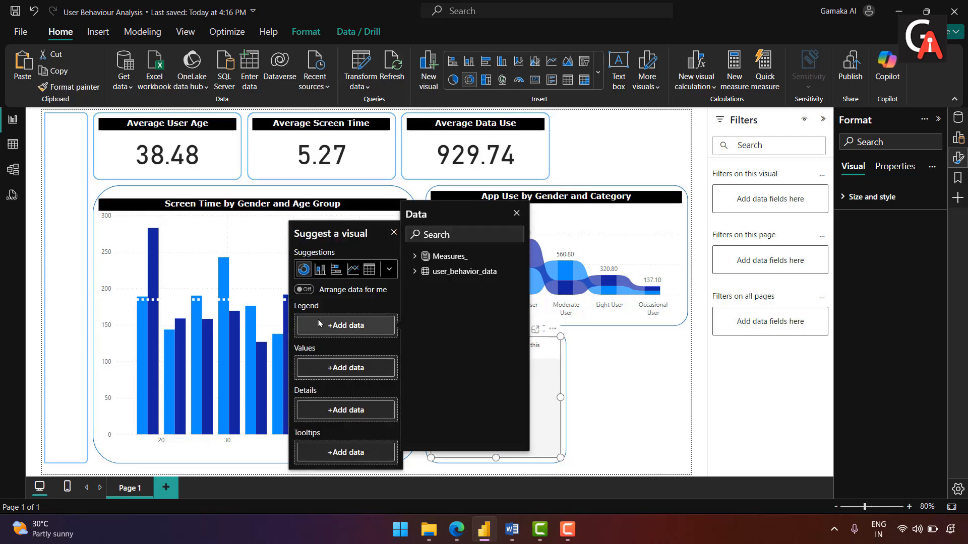
left_click(415, 272)
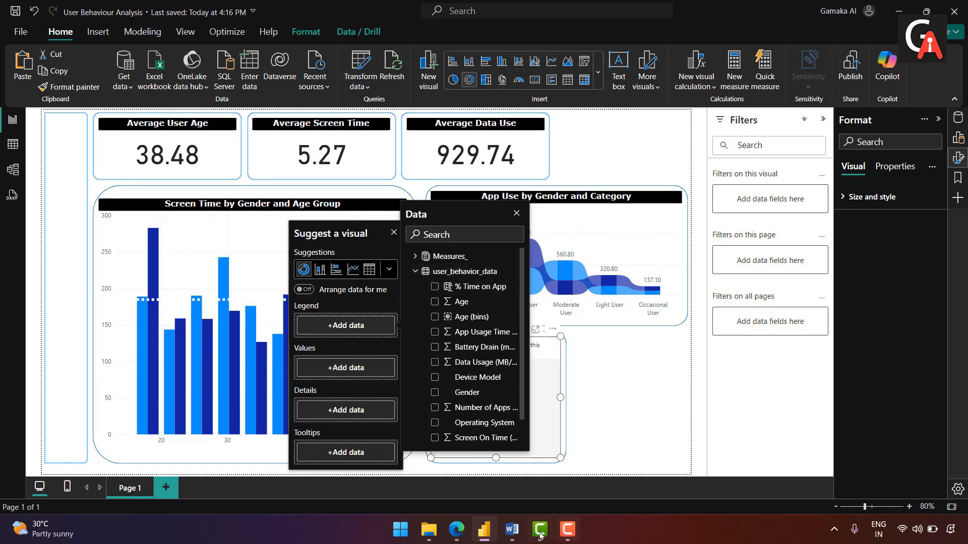
- Switch to Project_guide.docx in Word, check the donut chart specification under Third Visualization, and return to the report in Power BI
left_click(512, 529)
scroll(518, 334, "down", 3)
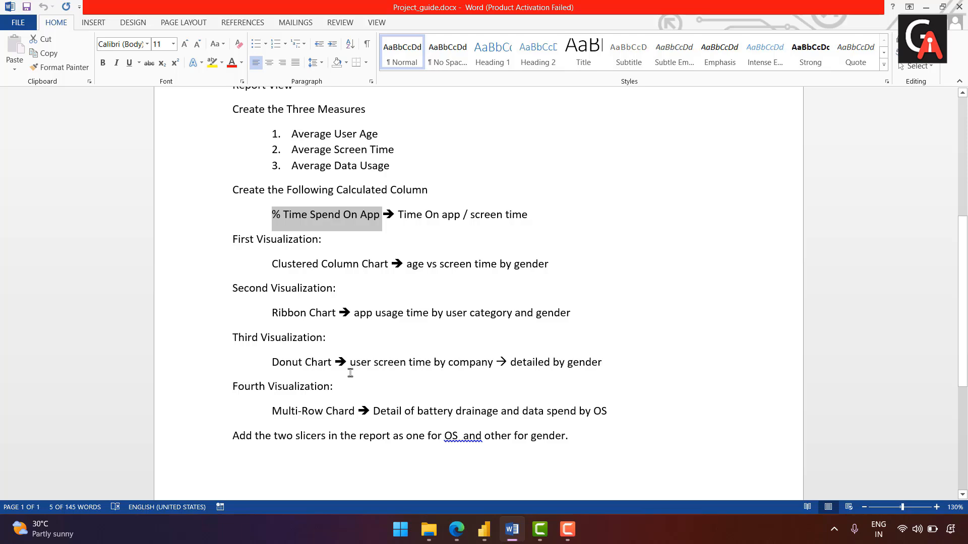
left_click_drag(350, 372, 478, 367)
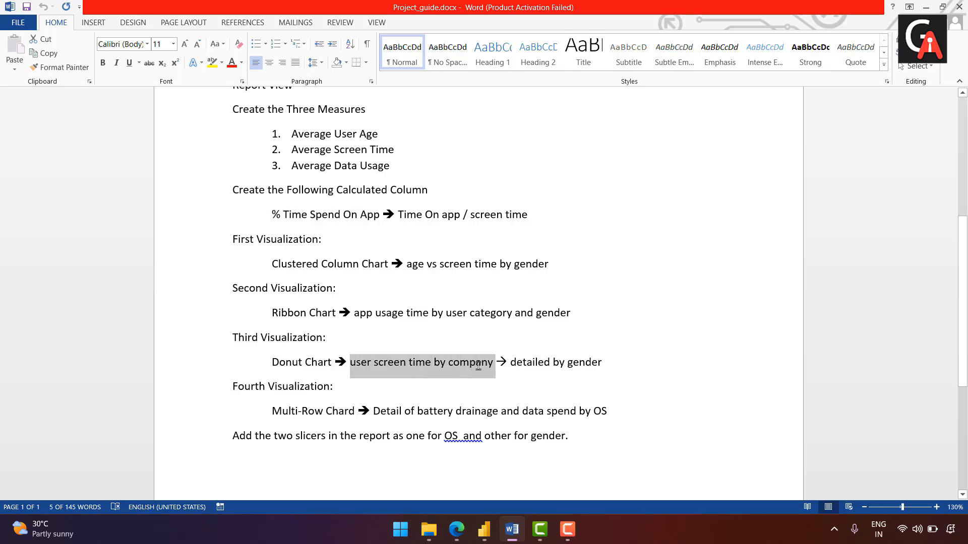
left_click(617, 400)
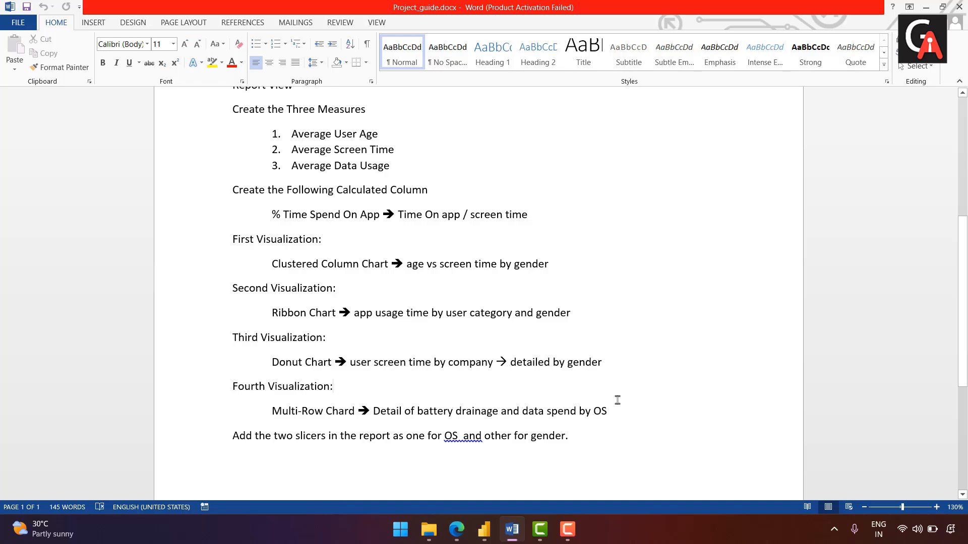
left_click(926, 7)
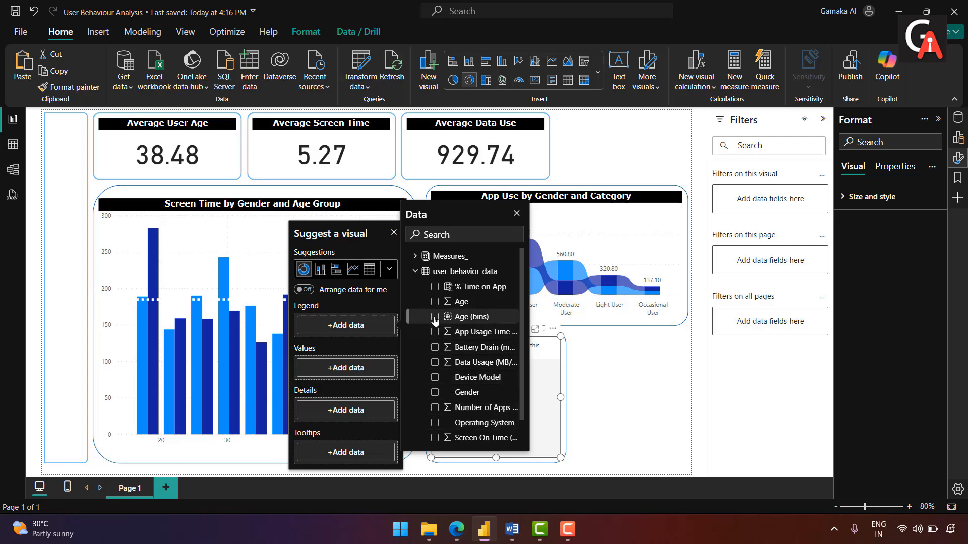
- Assign Device Model to the donut chart's legend and Screen On Time to its values
scroll(517, 420, "down", 2)
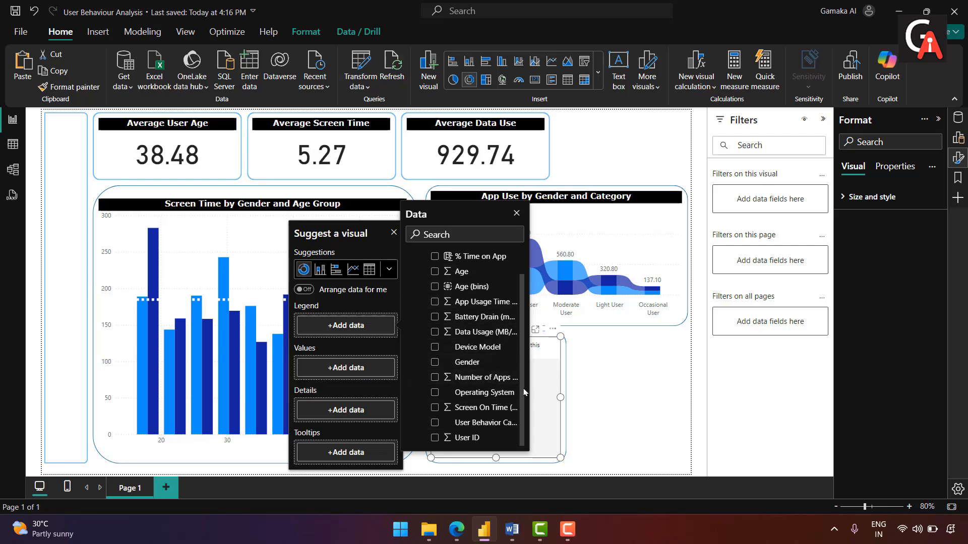
left_click(434, 347)
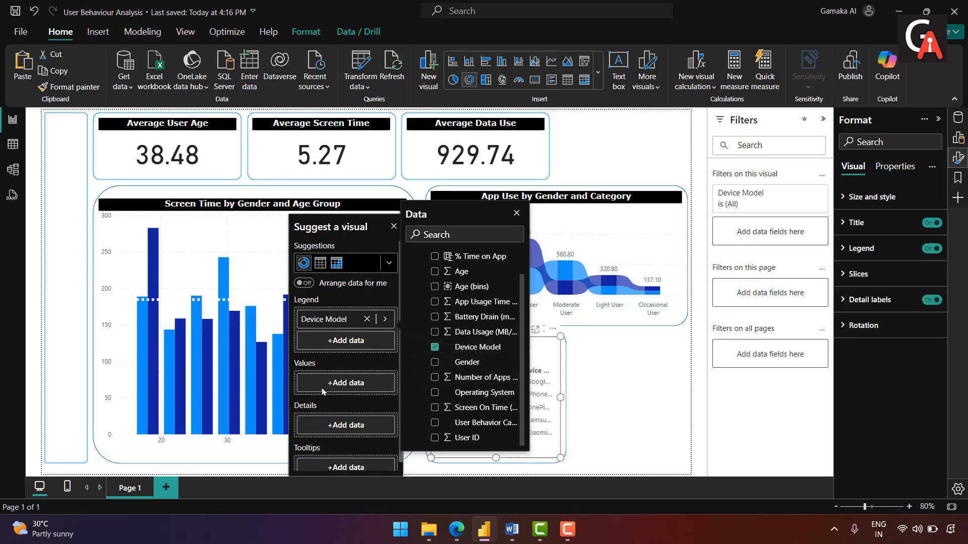
left_click(330, 383)
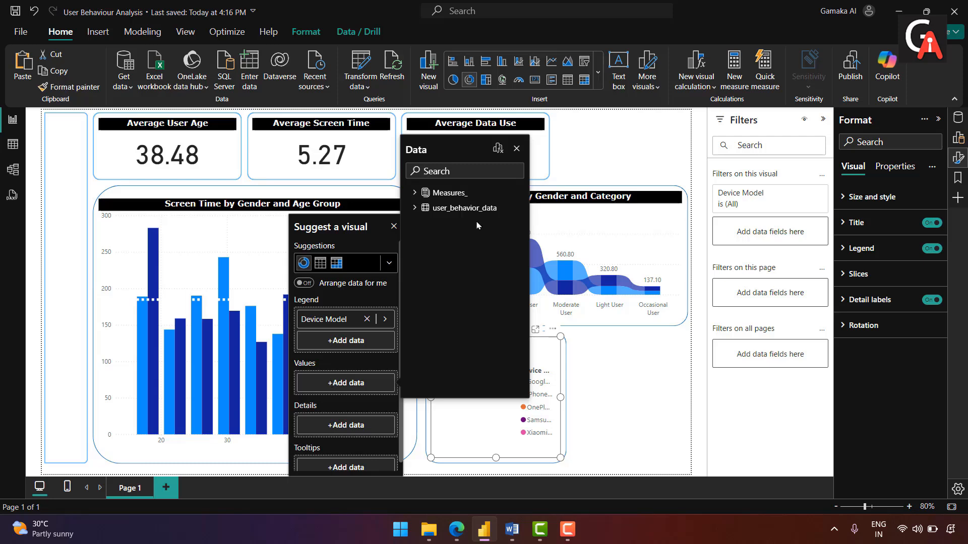
left_click(414, 208)
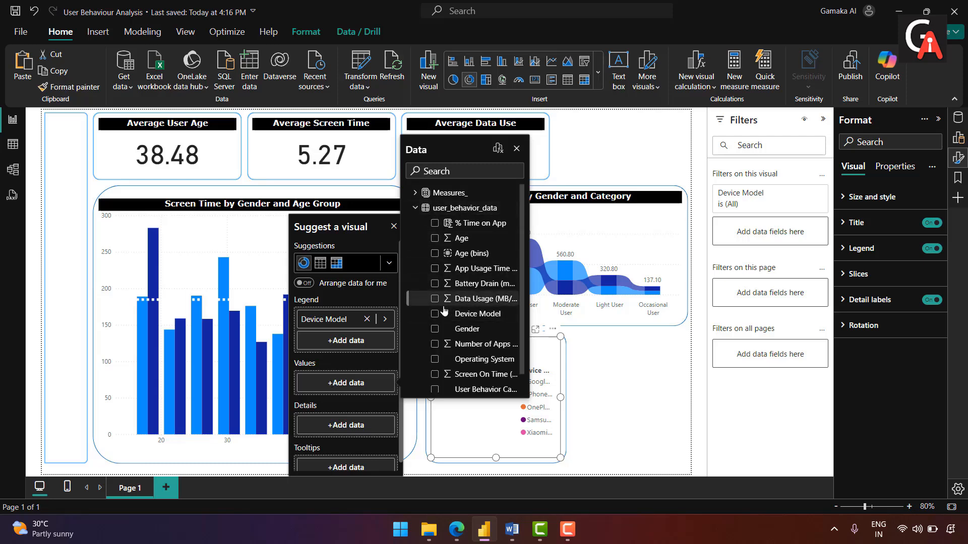
left_click(434, 374)
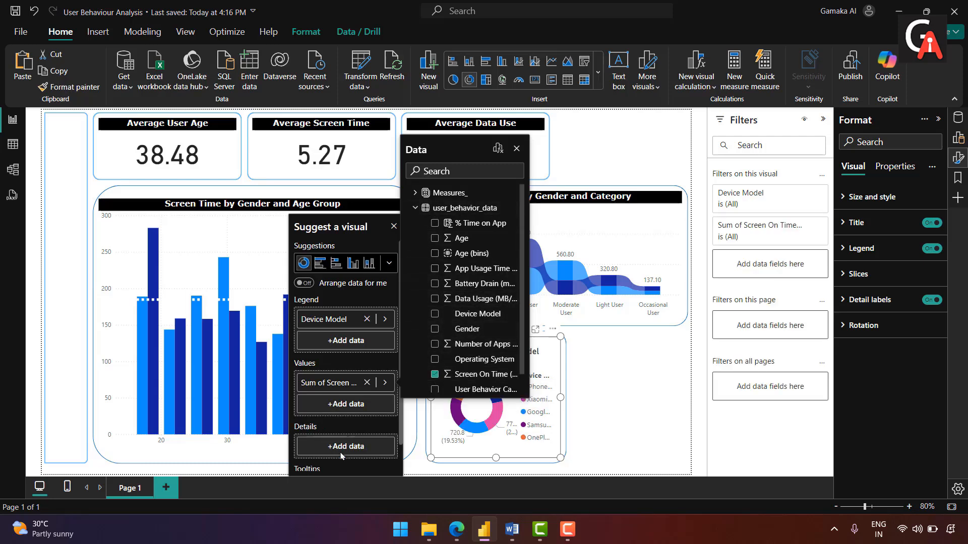
- Add Gender from user_behavior_data as the donut chart's details field
left_click(353, 446)
left_click(417, 269)
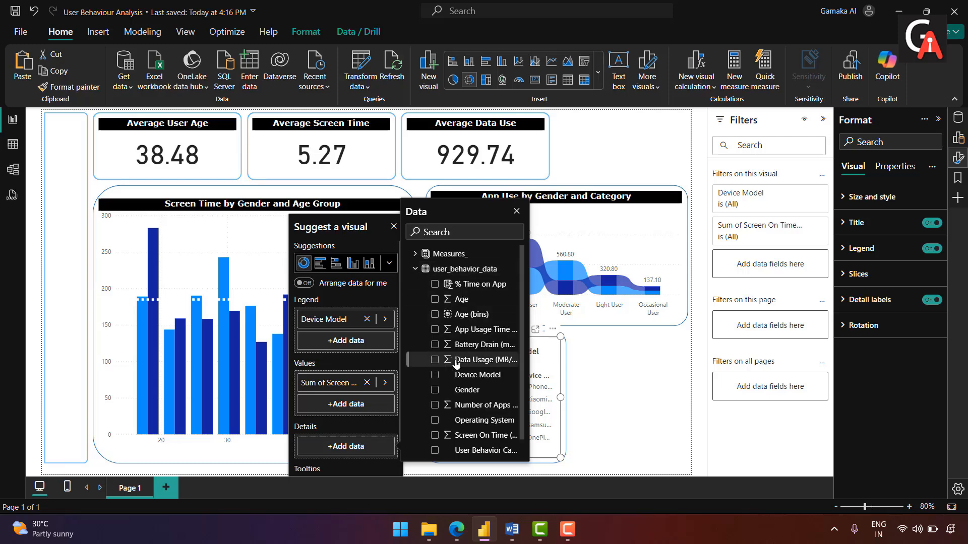
left_click(435, 391)
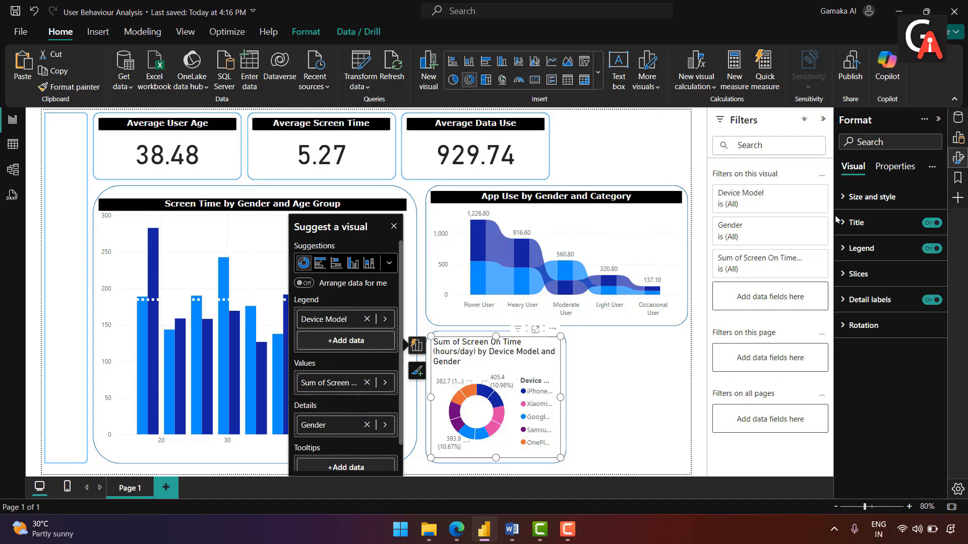
- Change the donut chart's title text to "Screen Time by Device and Gender"
left_click(857, 222)
left_click(851, 253)
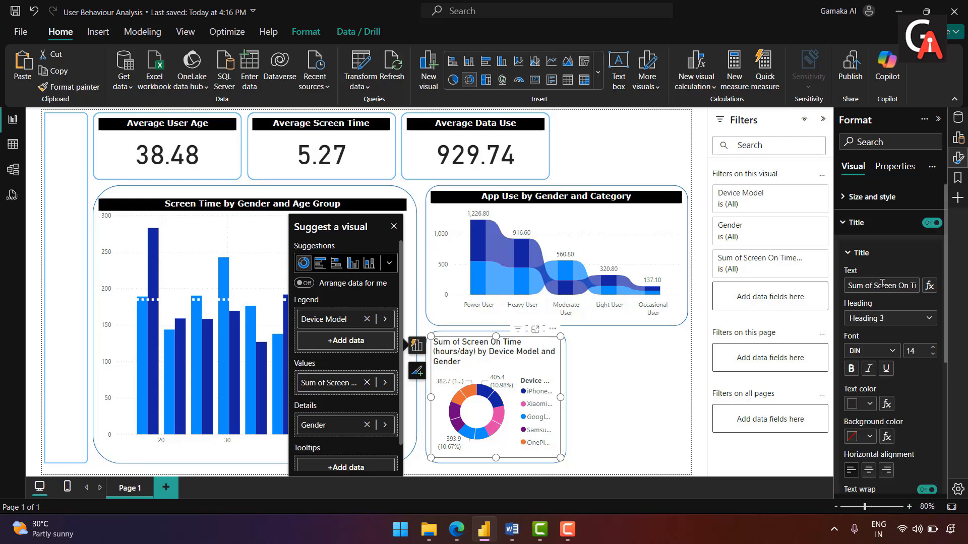
triple_click(882, 284)
key("BackSpace")
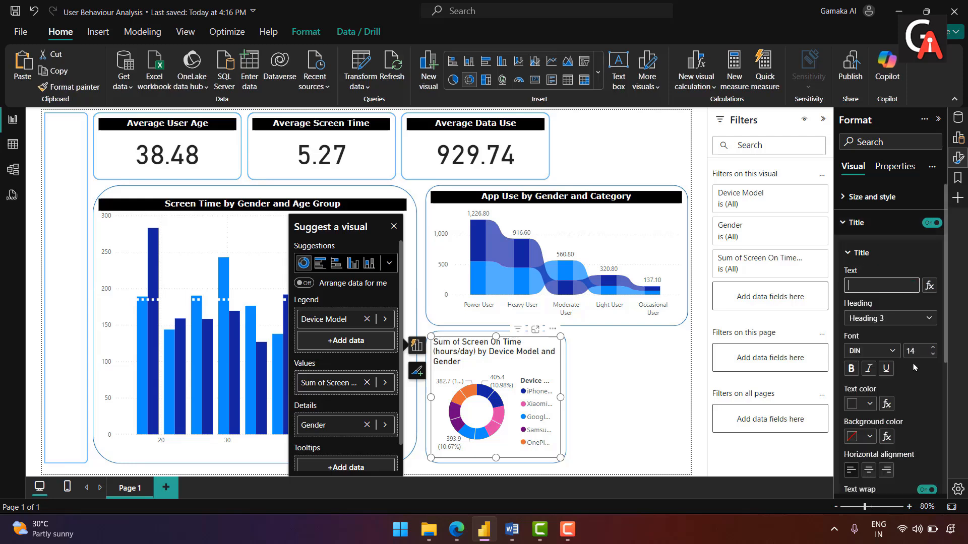
type("Sc")
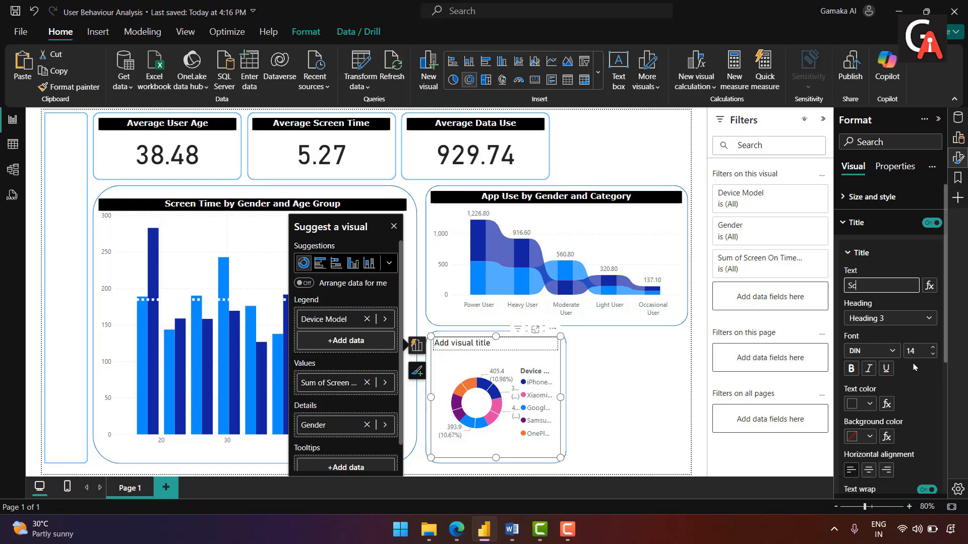
type("reen Tom")
key("BackSpace")
key("BackSpace")
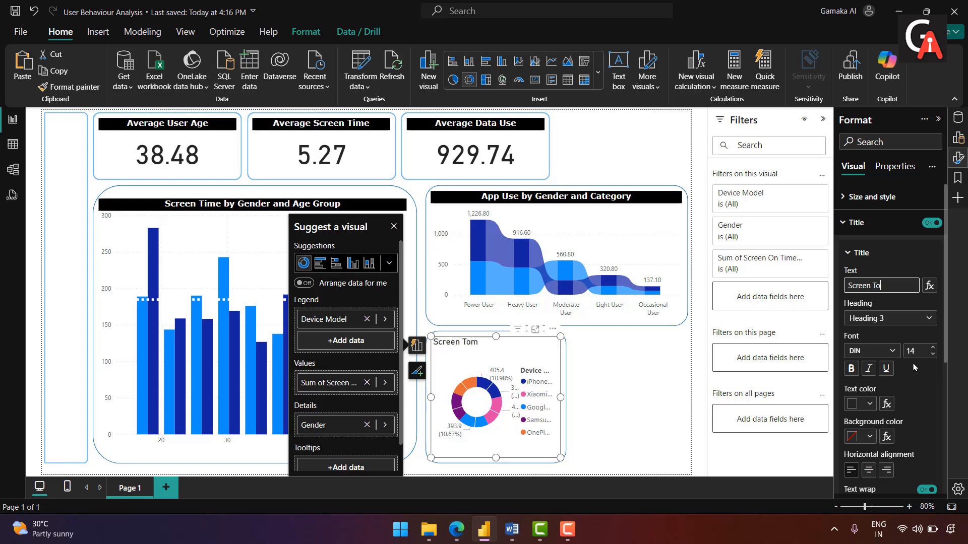
key("BackSpace")
type("i")
type("me by D")
type("evice a")
type("nd G")
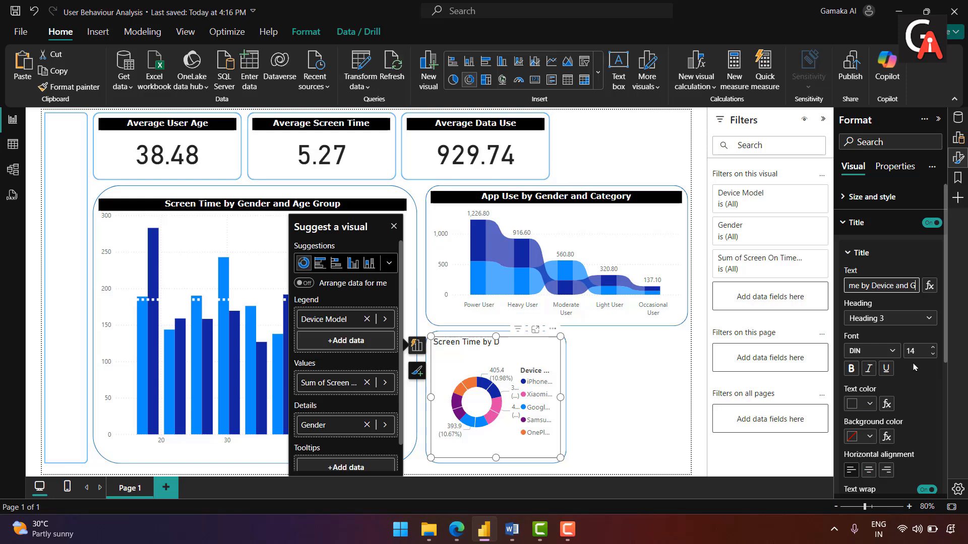
type("ender")
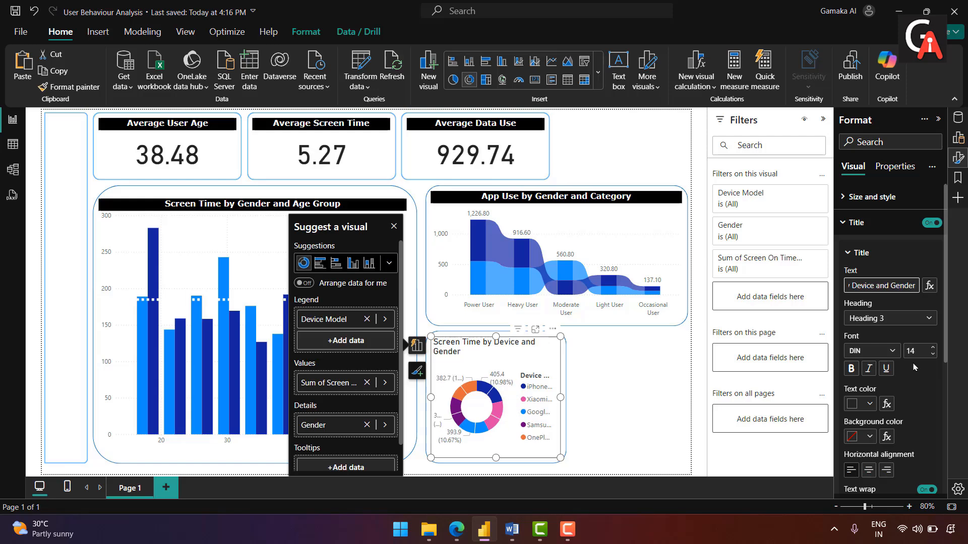
- Format the donut chart's title with the Normal heading style and bold Verdana at size 12
left_click(886, 324)
left_click(872, 339)
left_click(872, 354)
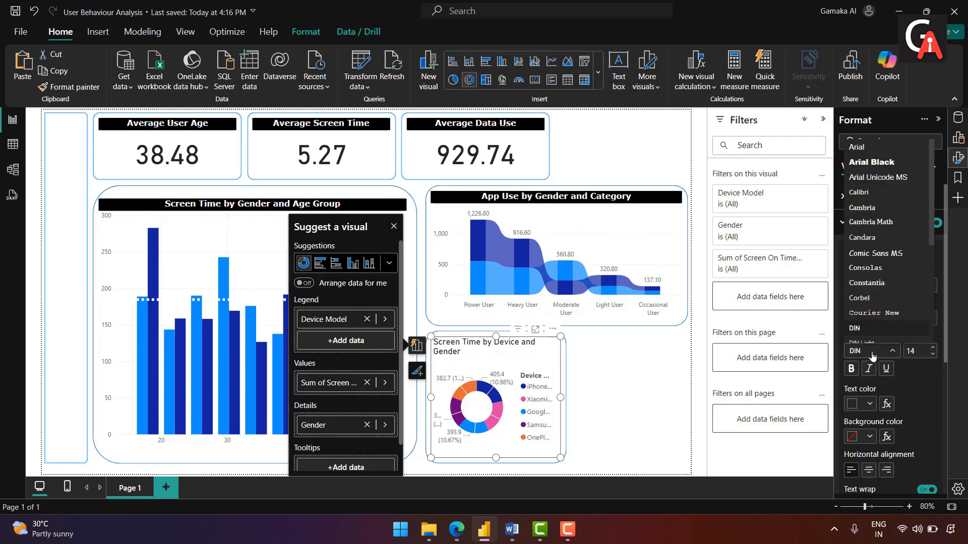
scroll(873, 356, "down", 5)
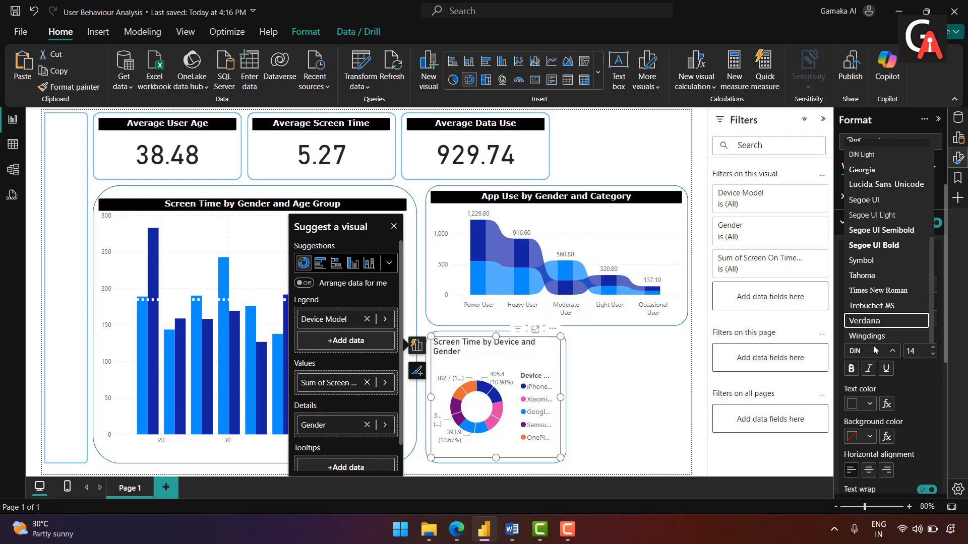
left_click(876, 343)
double_click(923, 351)
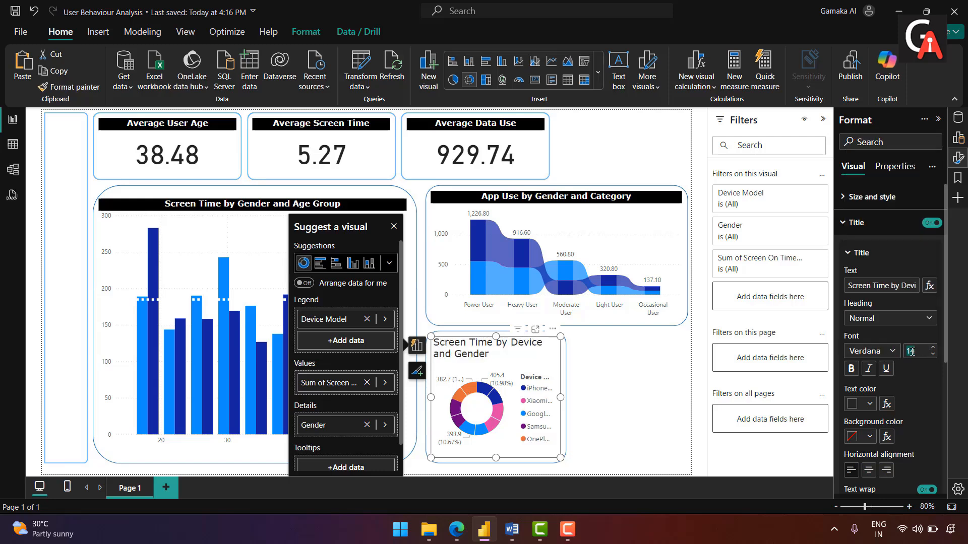
type("12")
left_click(851, 369)
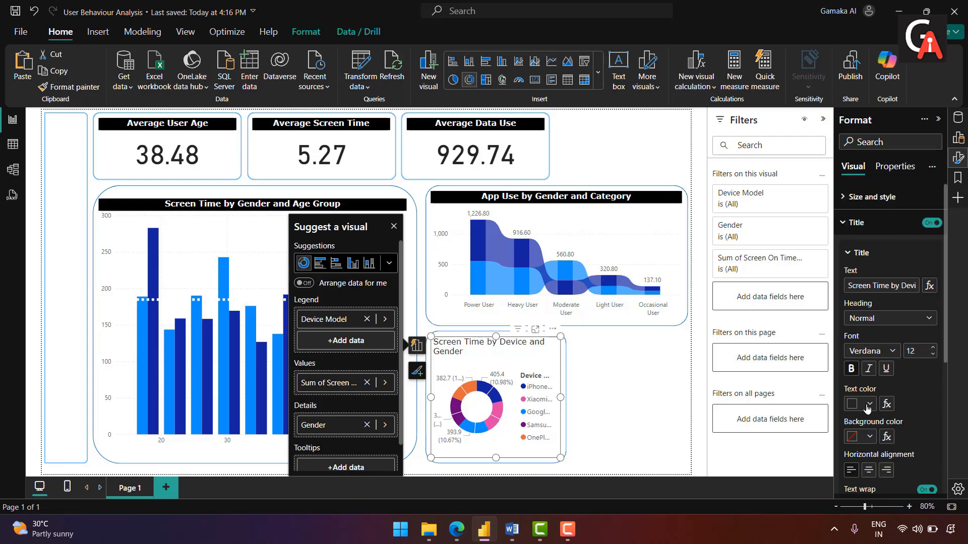
- Give the donut chart's title white text on a black background and center it
left_click(869, 404)
left_click(779, 204)
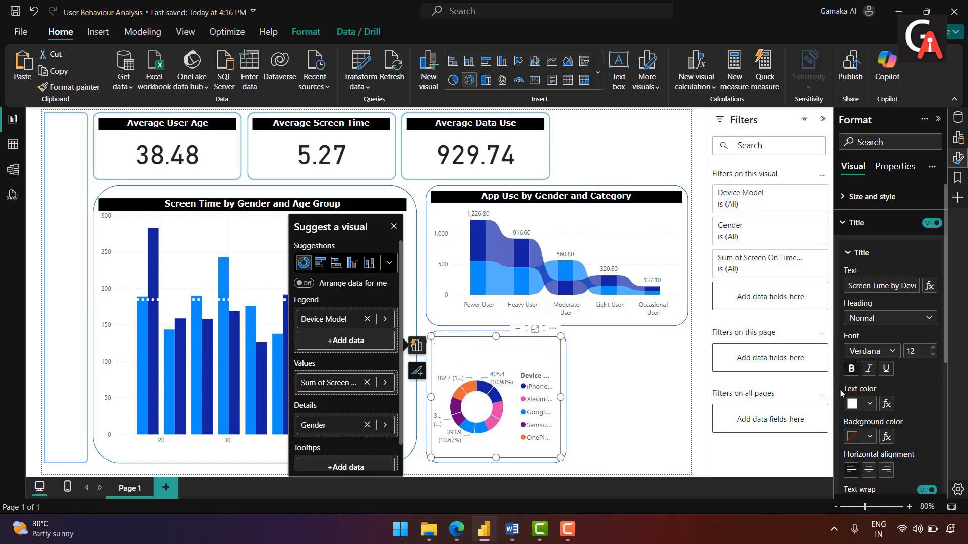
left_click(869, 437)
left_click(796, 206)
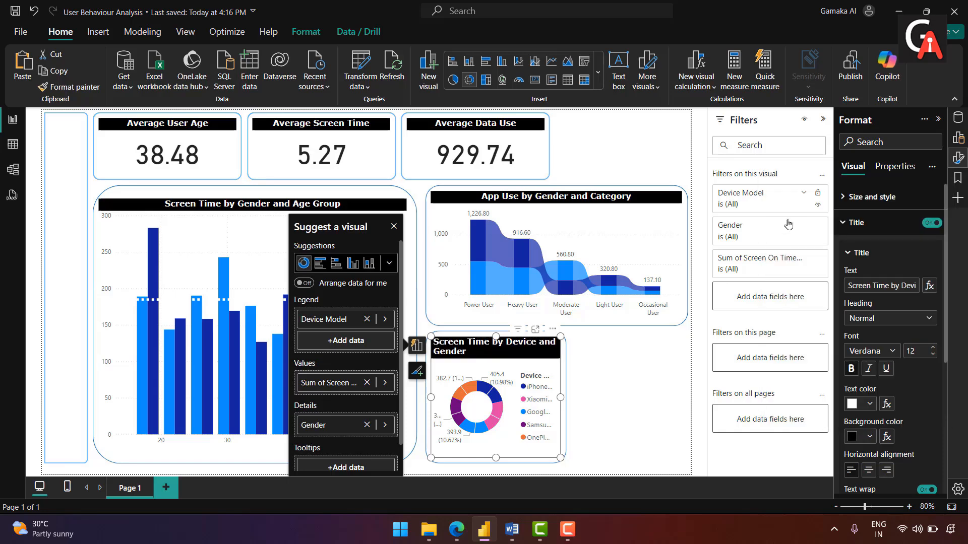
left_click(868, 469)
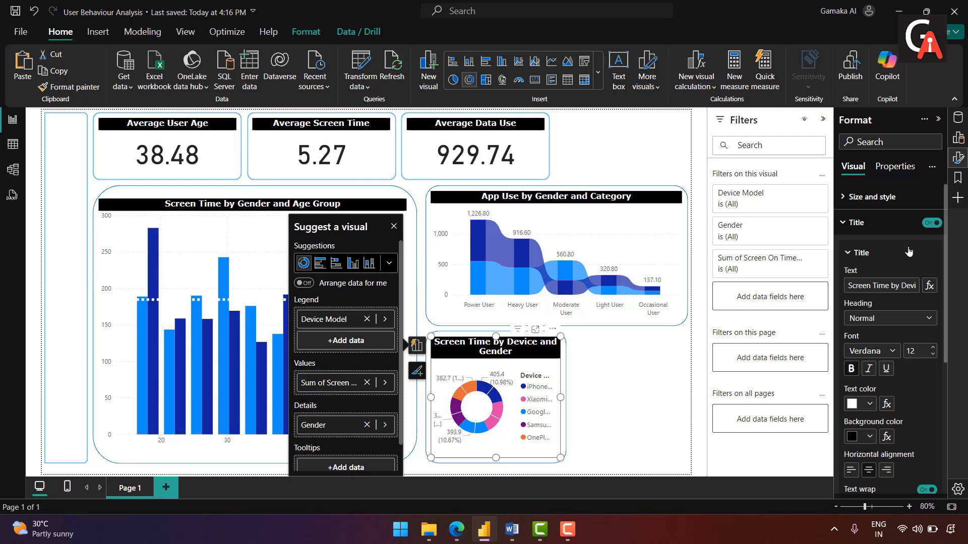
- Turn off the donut chart's legend and set its detail labels to show Percent of total
left_click(856, 254)
left_click(930, 395)
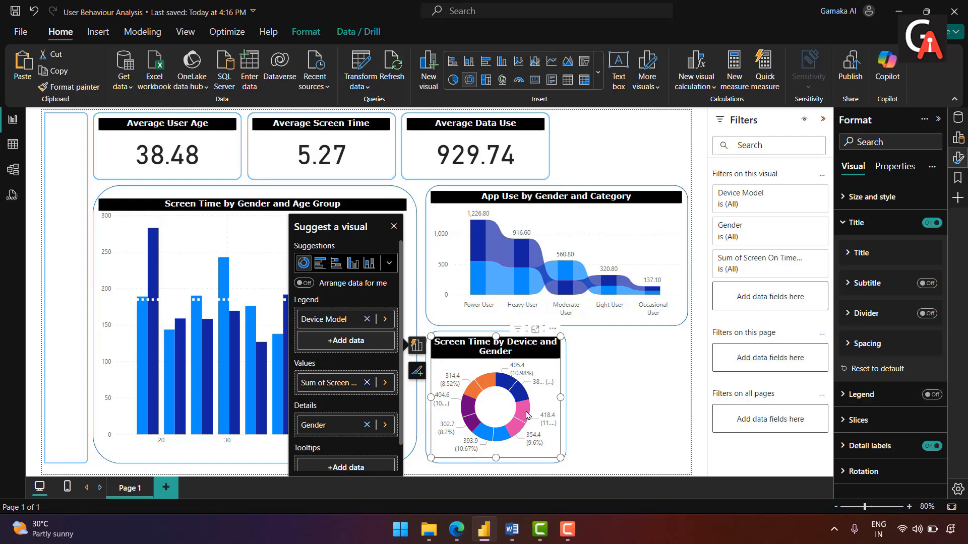
left_click(876, 451)
scroll(856, 461, "down", 3)
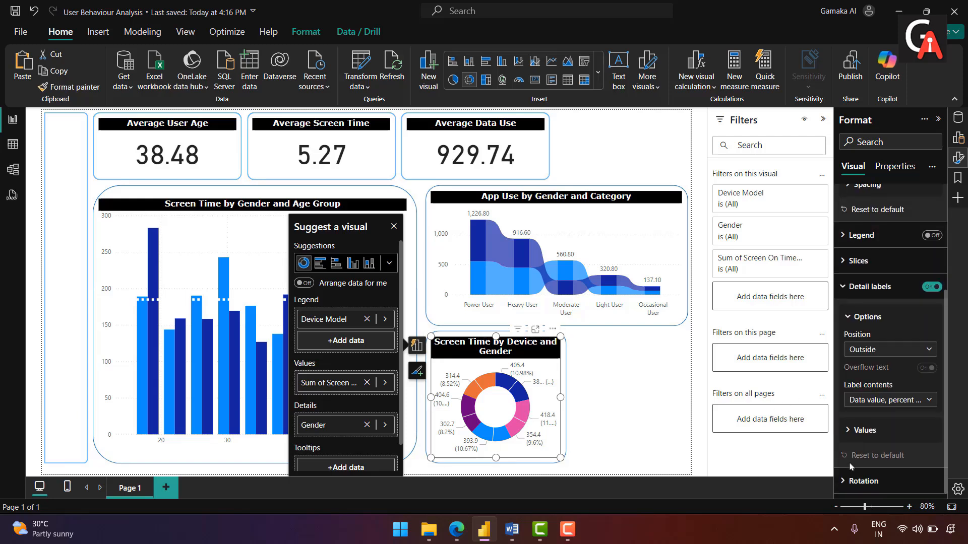
left_click(899, 352)
left_click(885, 346)
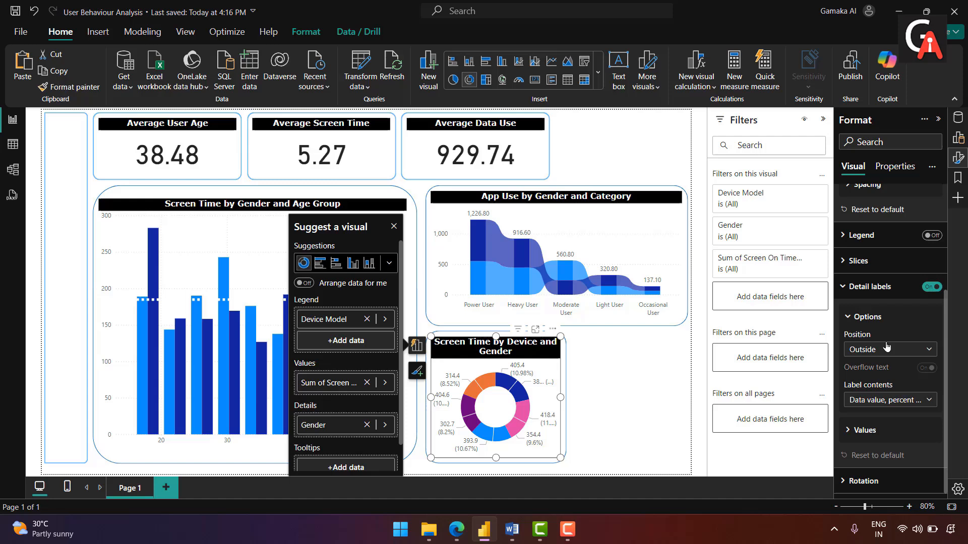
left_click(878, 400)
left_click(886, 445)
- Place the donut chart's detail labels inside, with the value background off and 0 percentage decimal places
left_click(887, 350)
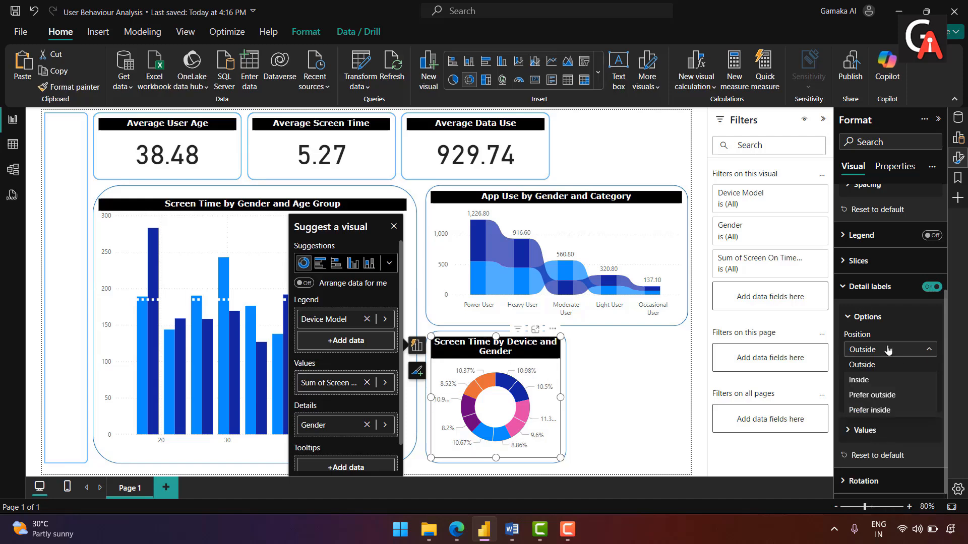
left_click(890, 370)
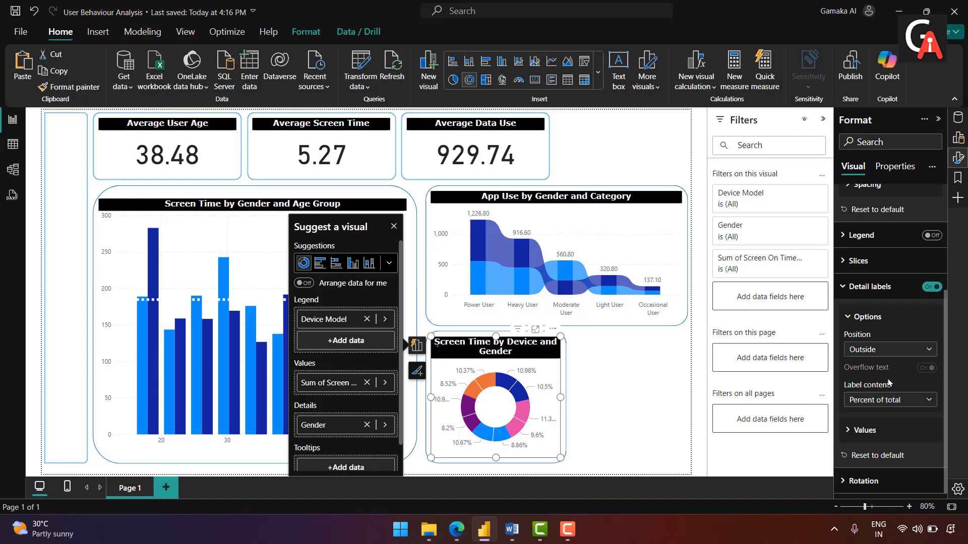
left_click(882, 430)
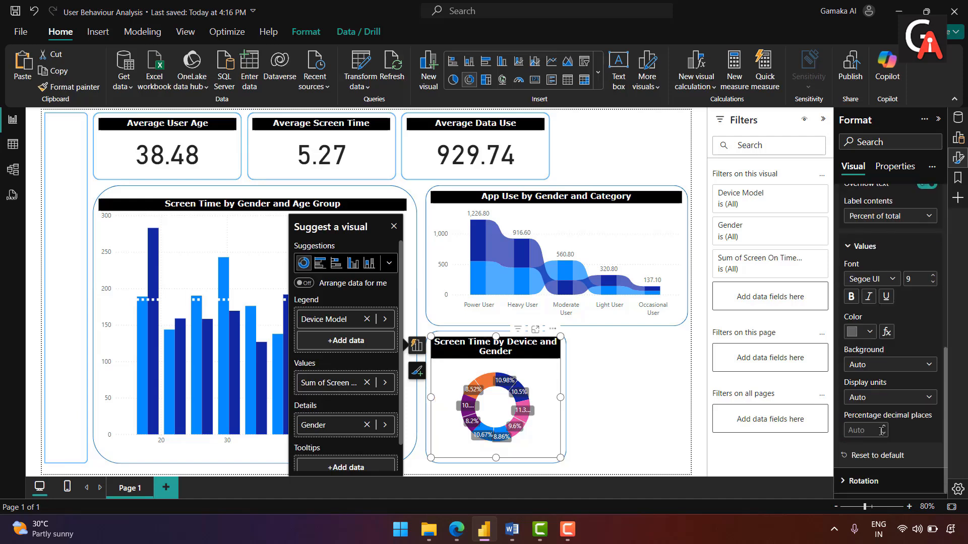
left_click(900, 367)
left_click(872, 410)
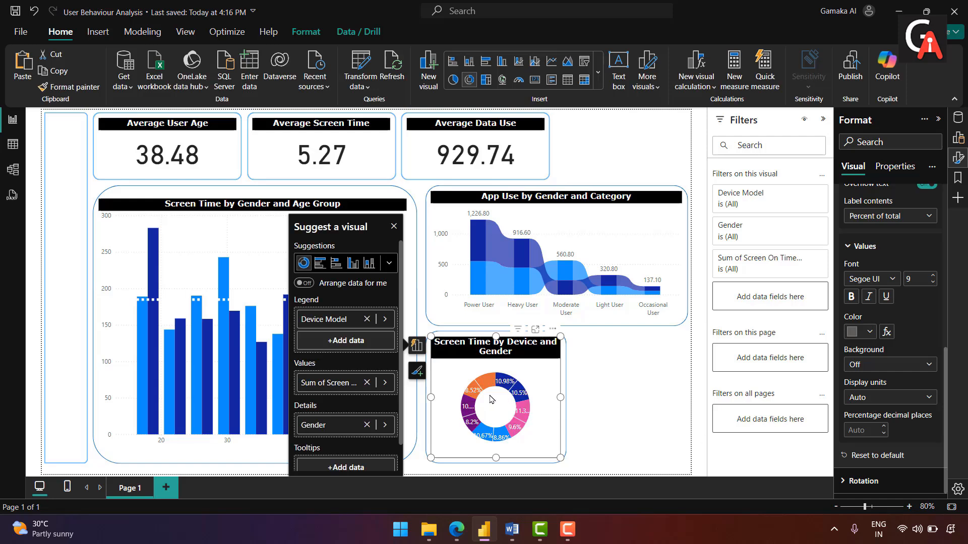
left_click(874, 430)
left_click(872, 429)
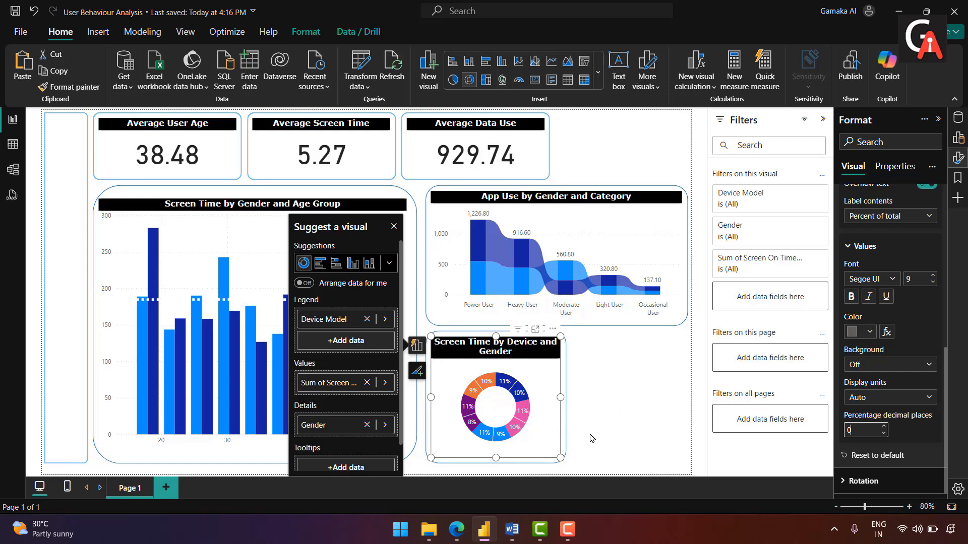
left_click(645, 405)
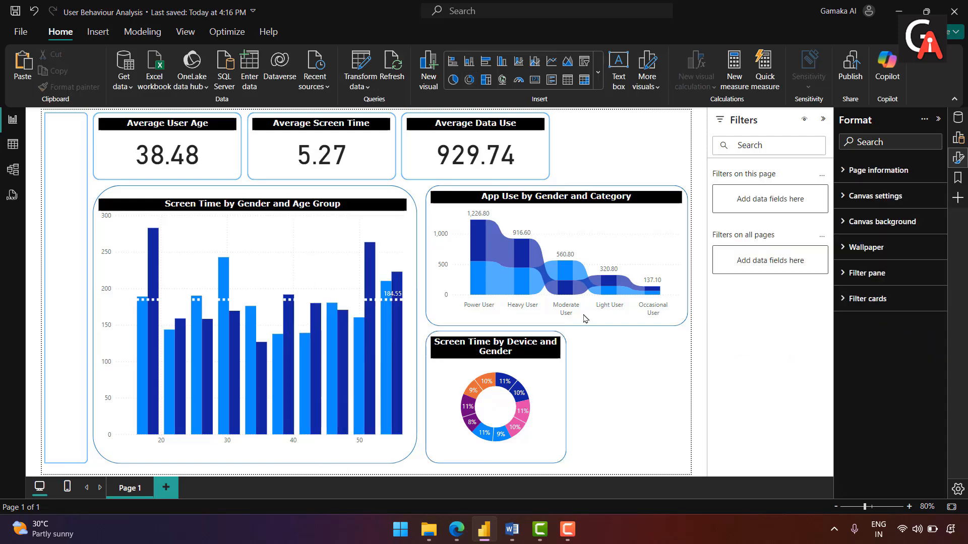
- Paste a copy of the rounded frame beside the donut chart's frame and fit it to the remaining space below the ribbon chart
left_click(513, 335)
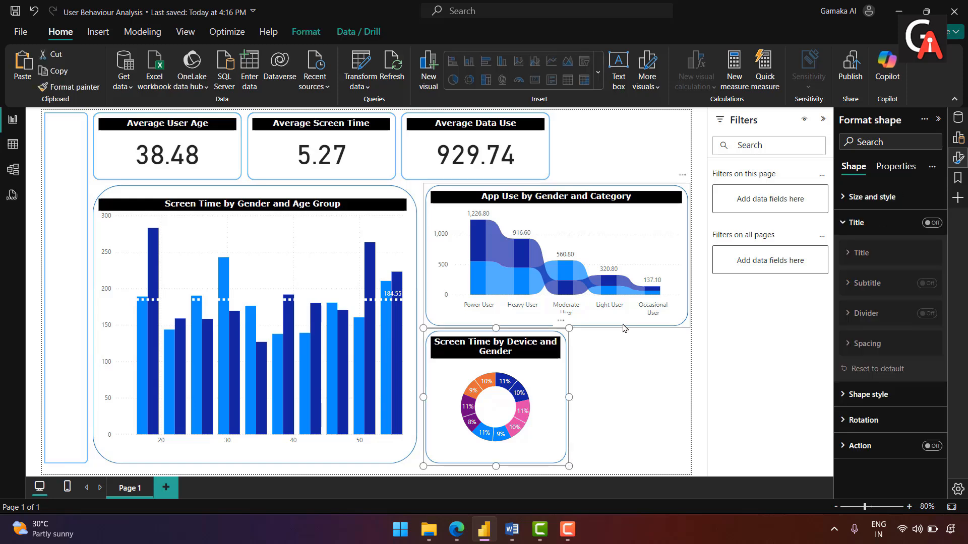
key("ctrl+v")
left_click_drag(532, 360, 658, 366)
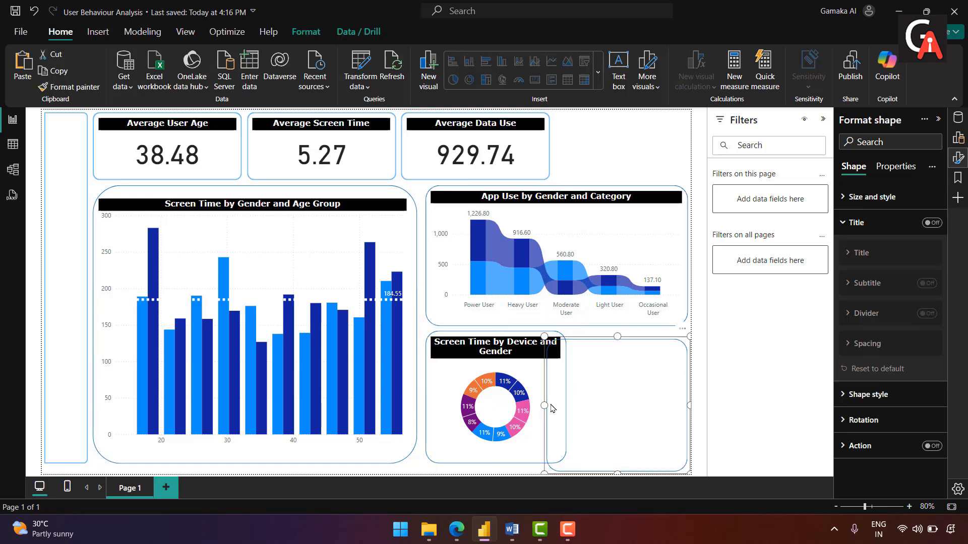
left_click_drag(545, 406, 568, 398)
mouse_move(638, 384)
left_mouse_down()
mouse_move(633, 368)
mouse_move(633, 378)
left_mouse_up()
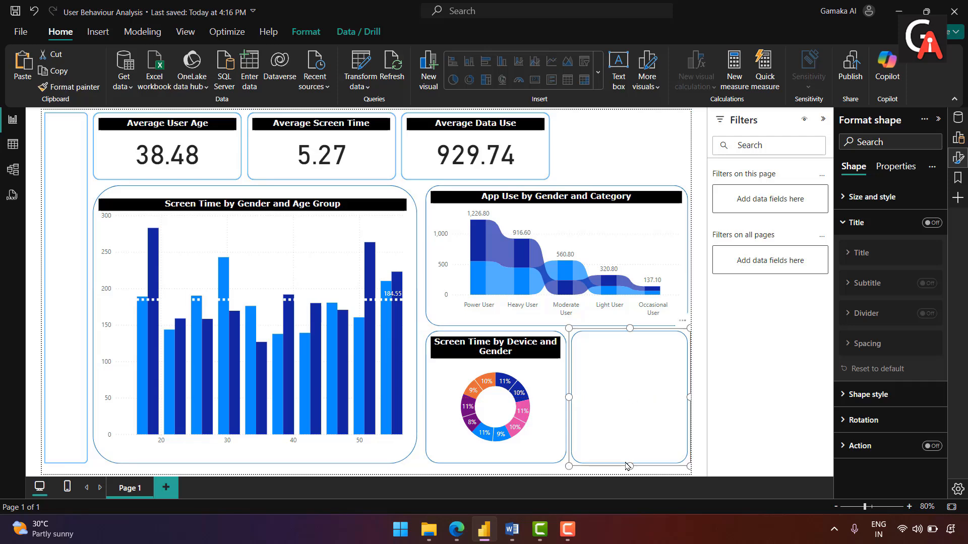
left_click_drag(629, 466, 631, 466)
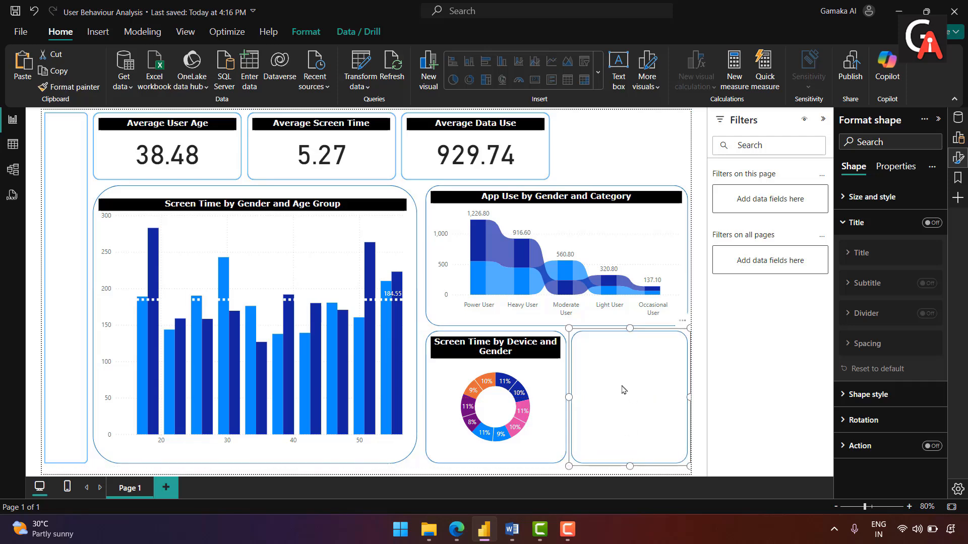
- Insert a multi-row card and resize it to fit inside the empty frame beside the donut chart
left_click(622, 147)
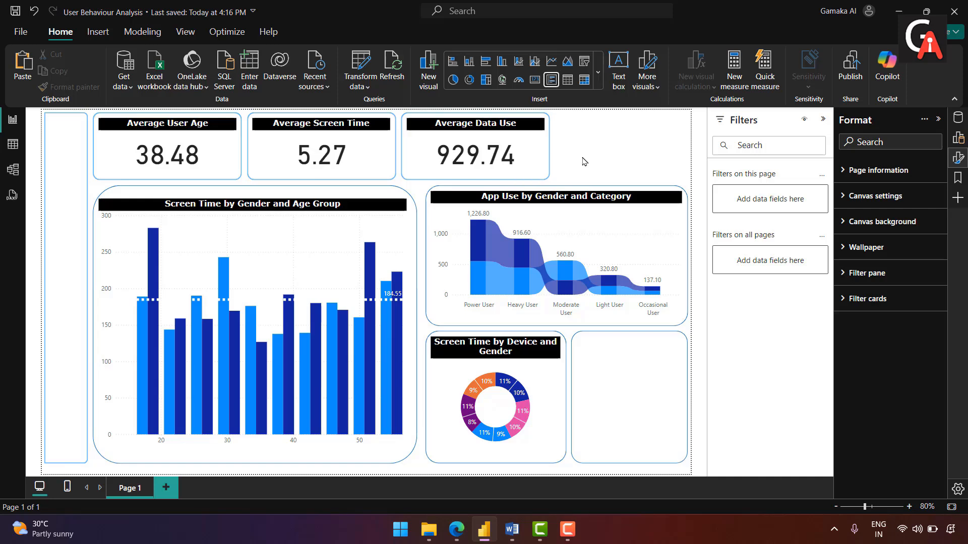
left_click_drag(159, 241, 631, 345)
left_click_drag(536, 305, 570, 343)
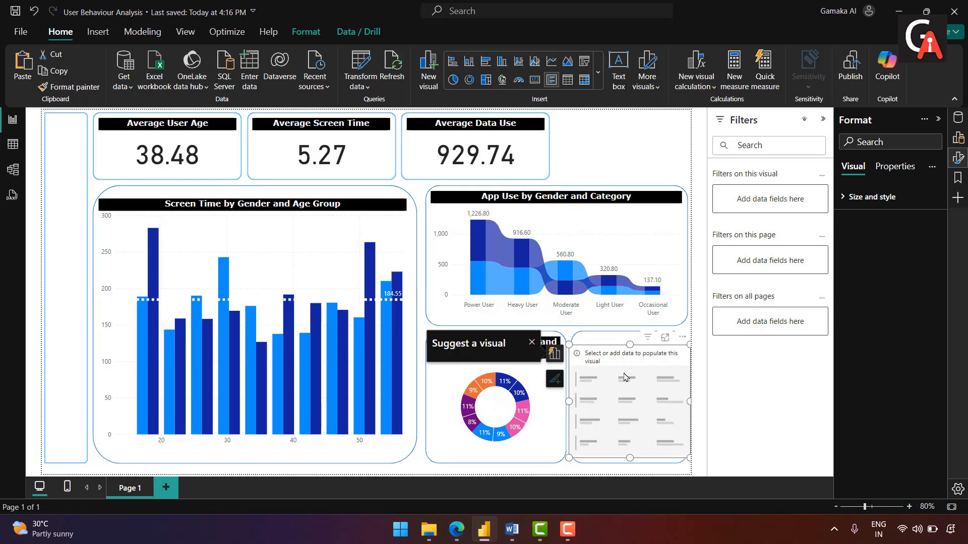
left_click_drag(623, 373, 648, 364)
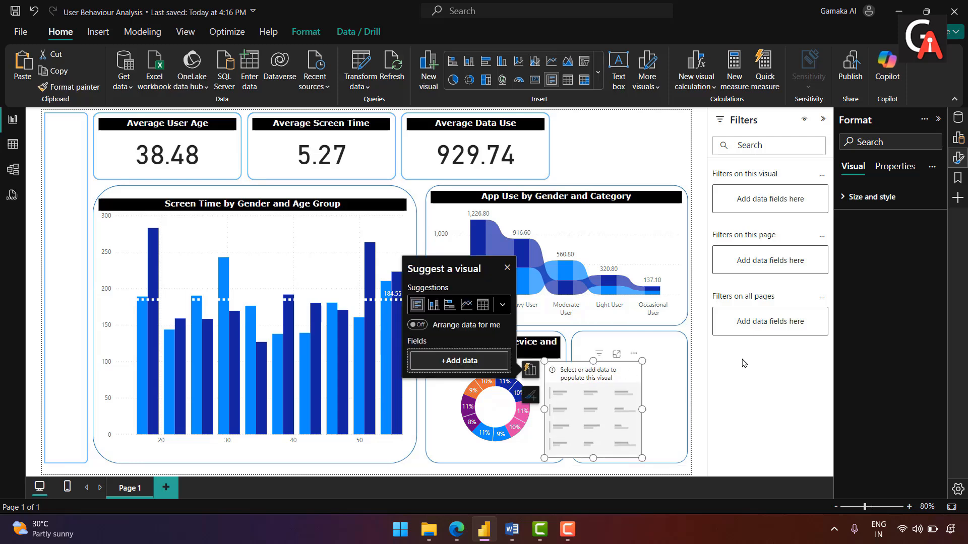
left_click_drag(603, 417, 619, 399)
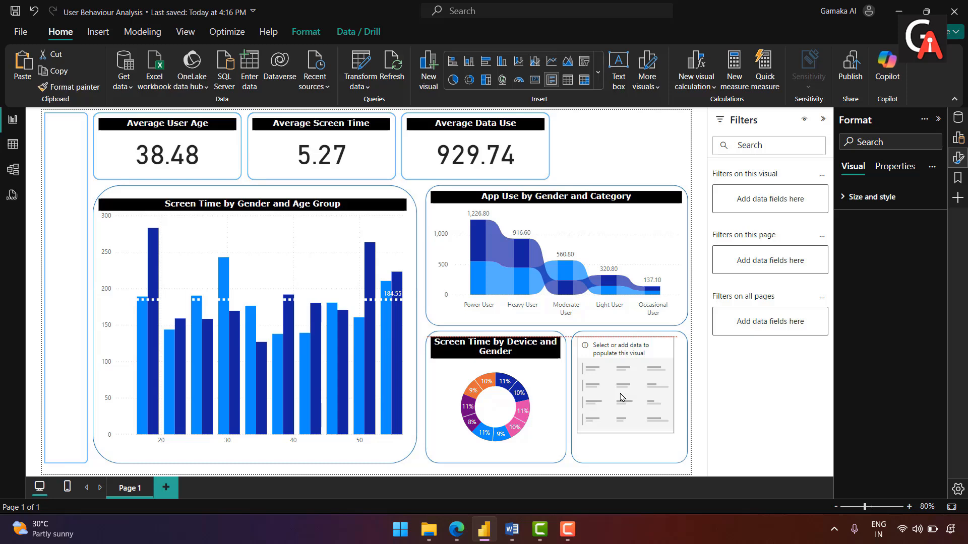
left_click(622, 398)
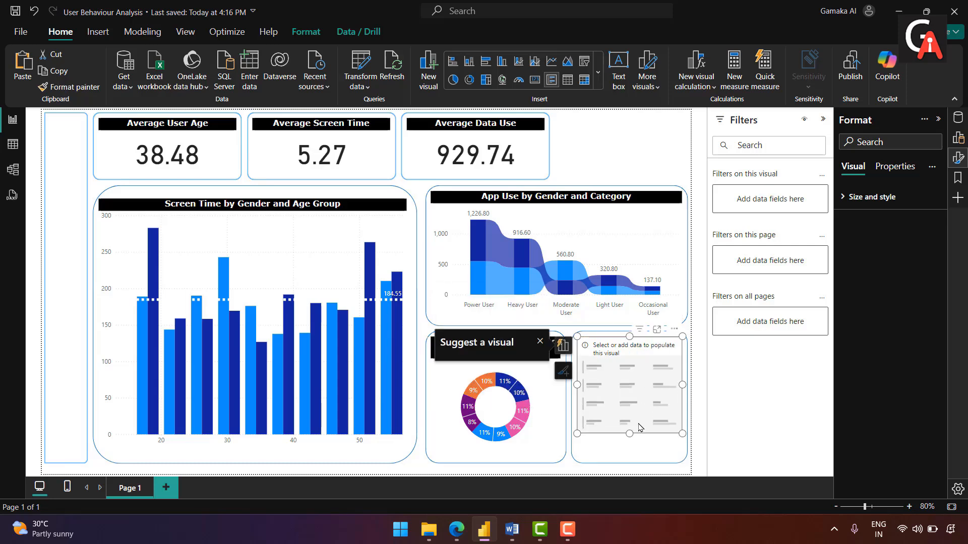
left_click_drag(629, 433, 625, 460)
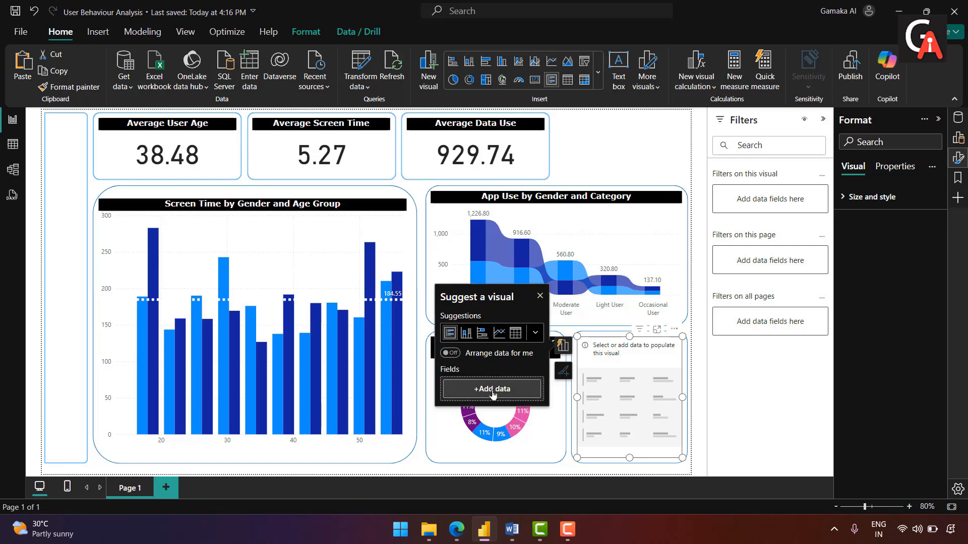
- Add Operating System from user_behavior_data to the multi-row card's fields
left_click(492, 395)
left_click(564, 401)
scroll(616, 401, "down", 2)
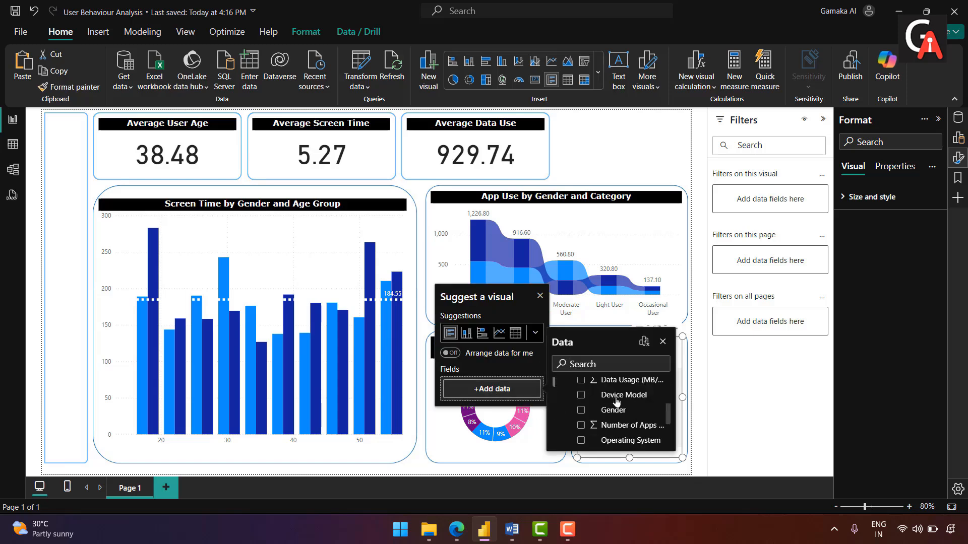
scroll(616, 400, "down", 2)
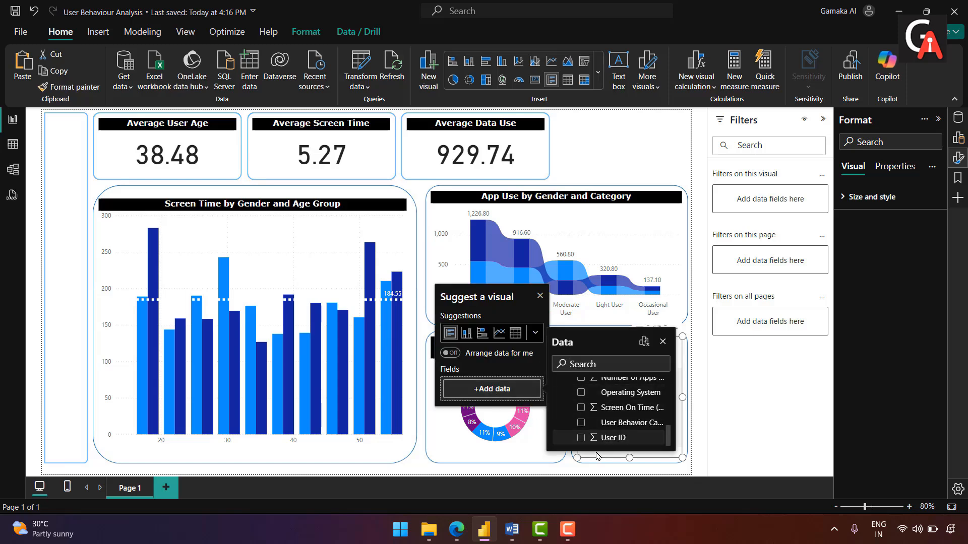
left_click(580, 393)
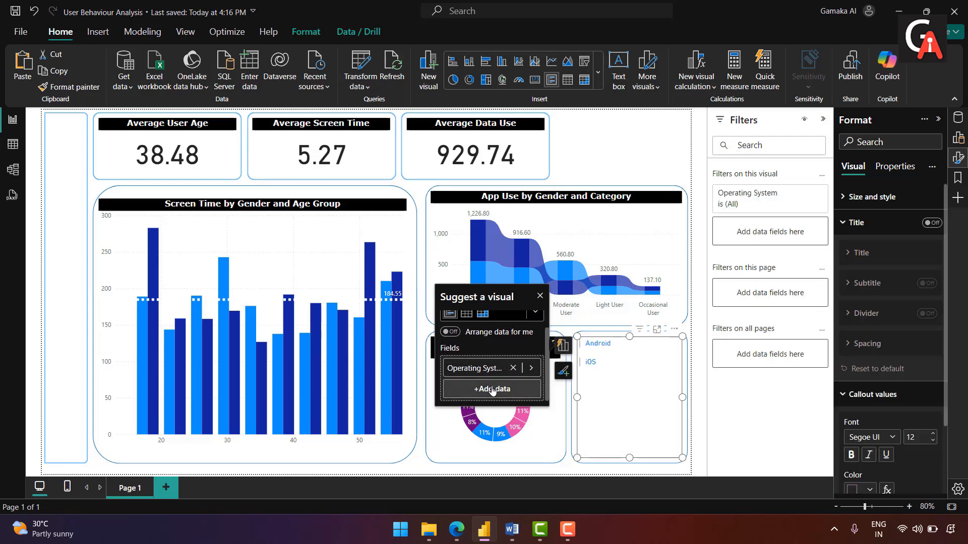
- Add Battery Drain from user_behavior_data to the multi-row card and summarize it as Average
left_click(492, 389)
left_click(560, 402)
scroll(610, 401, "down", 4)
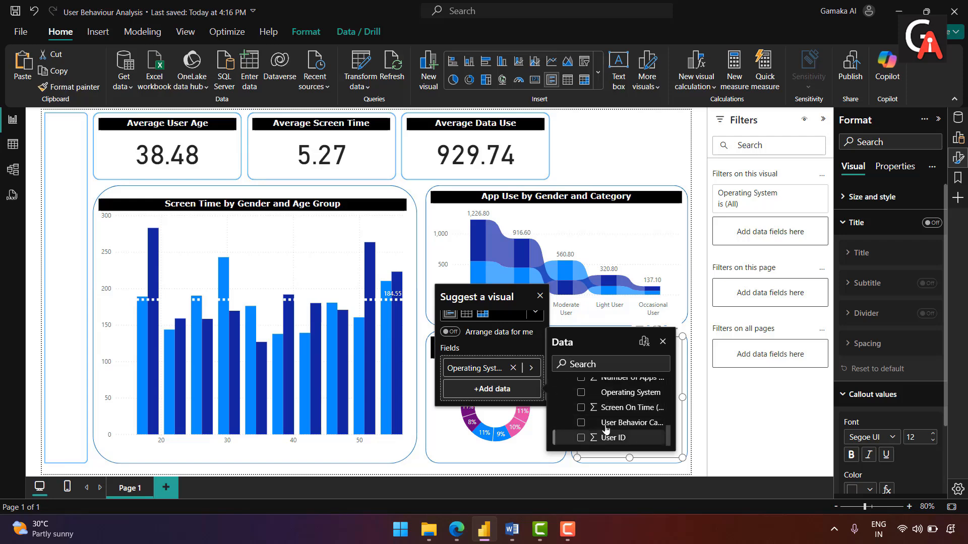
scroll(606, 429, "up", 3)
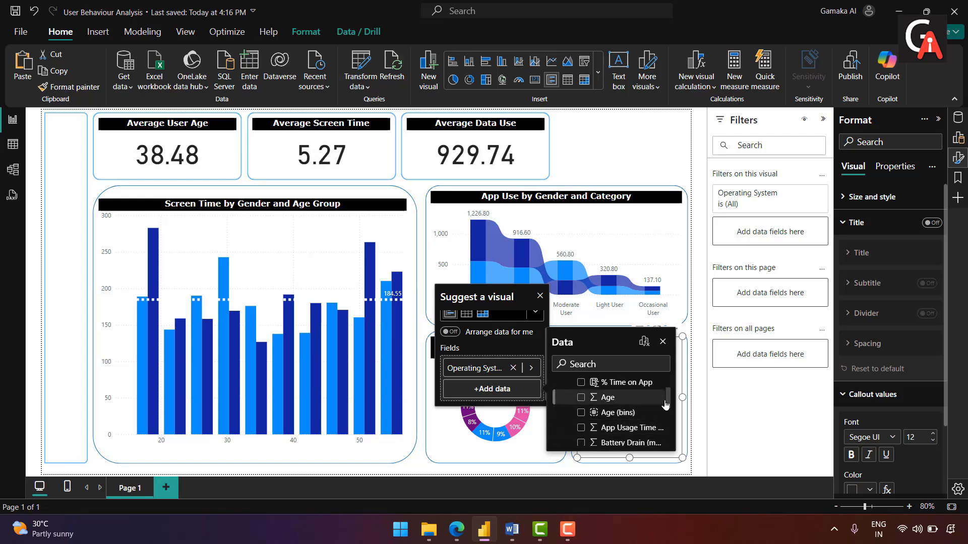
scroll(667, 401, "down", 1)
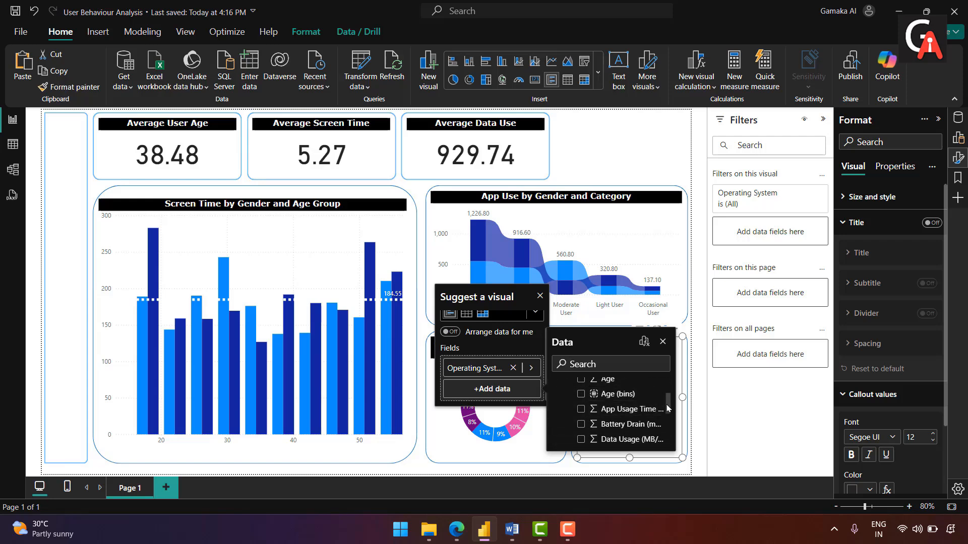
left_click(582, 424)
left_click(533, 392)
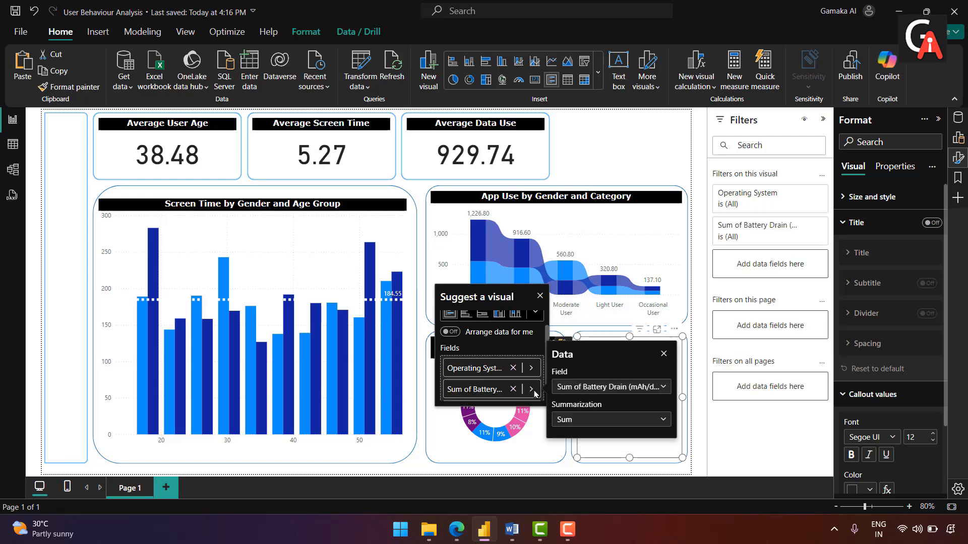
left_click(584, 418)
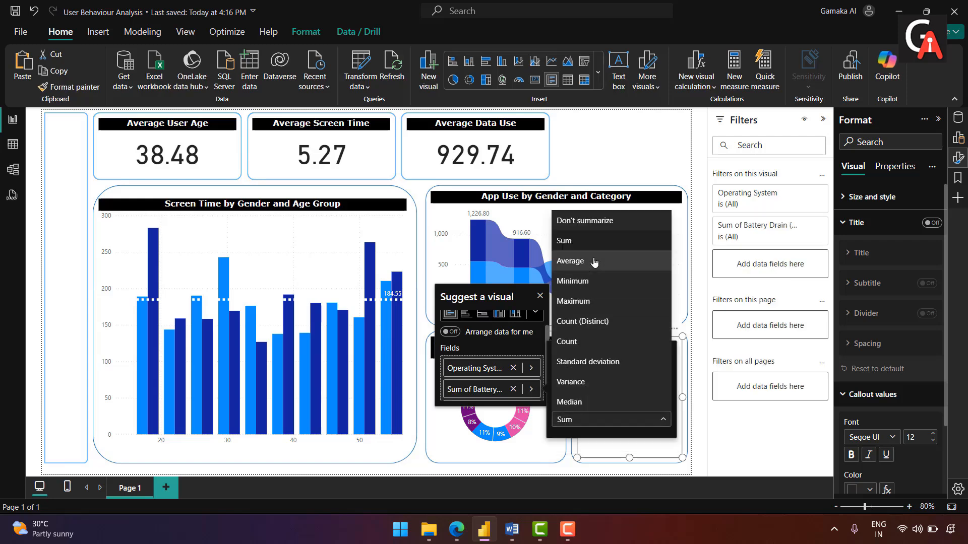
left_click(570, 260)
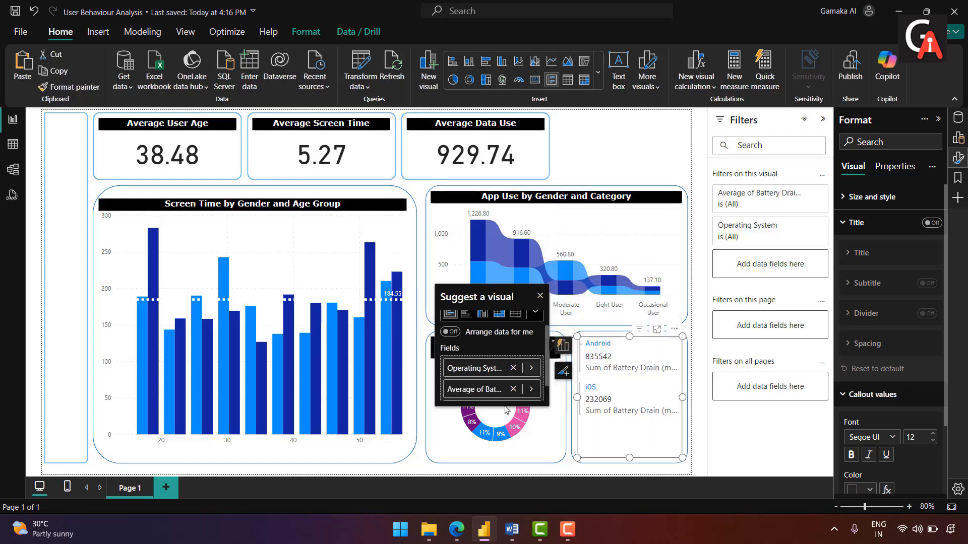
- Add the Number of Apps field from user_behavior_data to the multi-row card and summarize it as Average
left_click(496, 389)
left_click(559, 401)
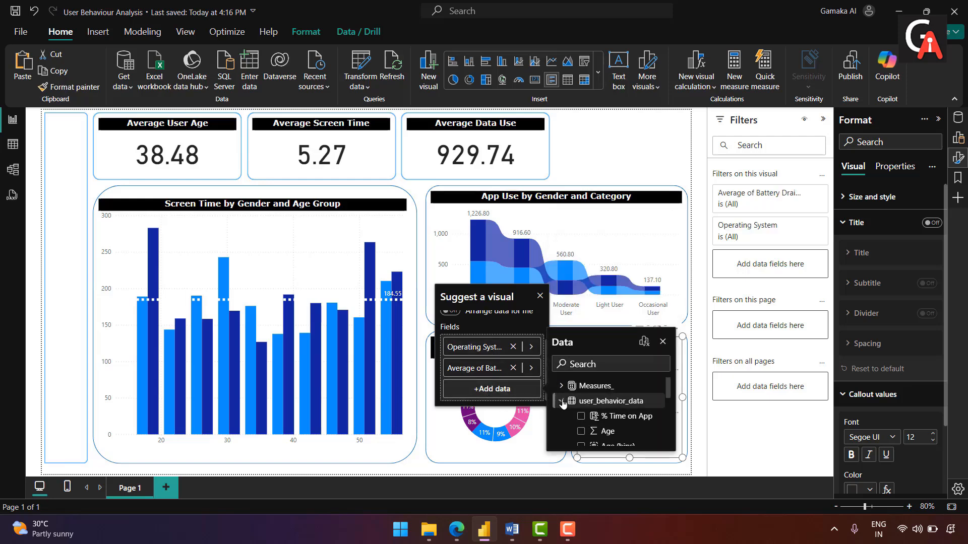
scroll(597, 434, "down", 5)
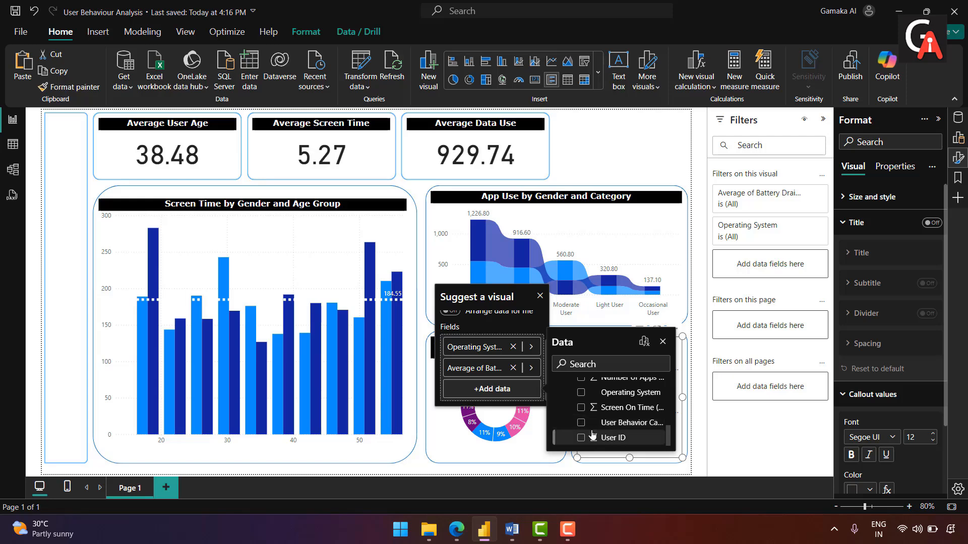
scroll(592, 433, "up", 2)
scroll(587, 428, "up", 2)
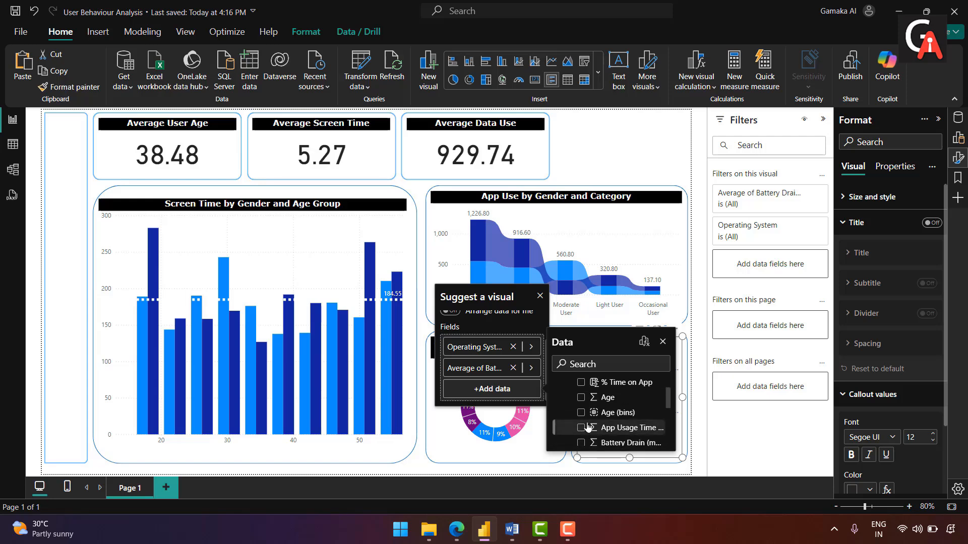
scroll(669, 413, "down", 2)
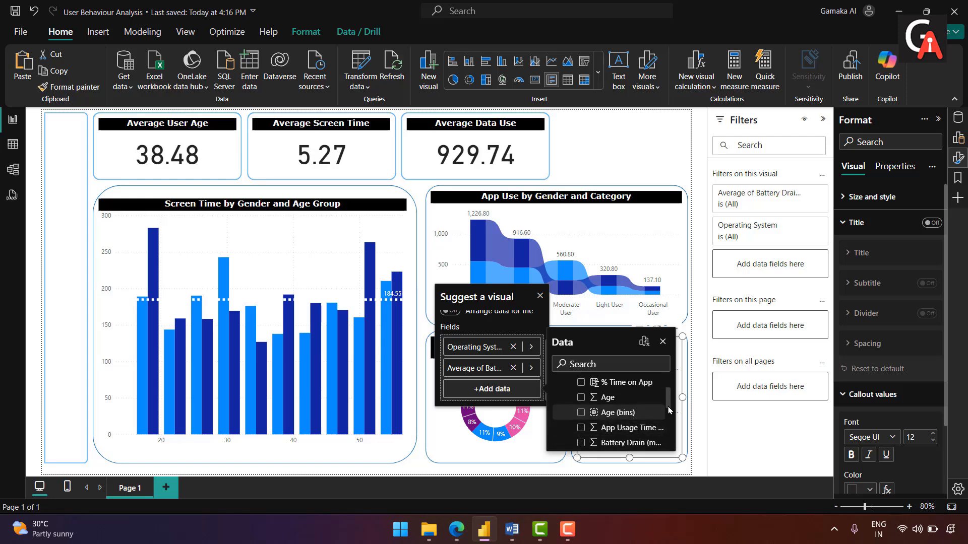
mouse_move(668, 412)
left_mouse_down()
mouse_move(661, 447)
mouse_move(665, 428)
left_mouse_up()
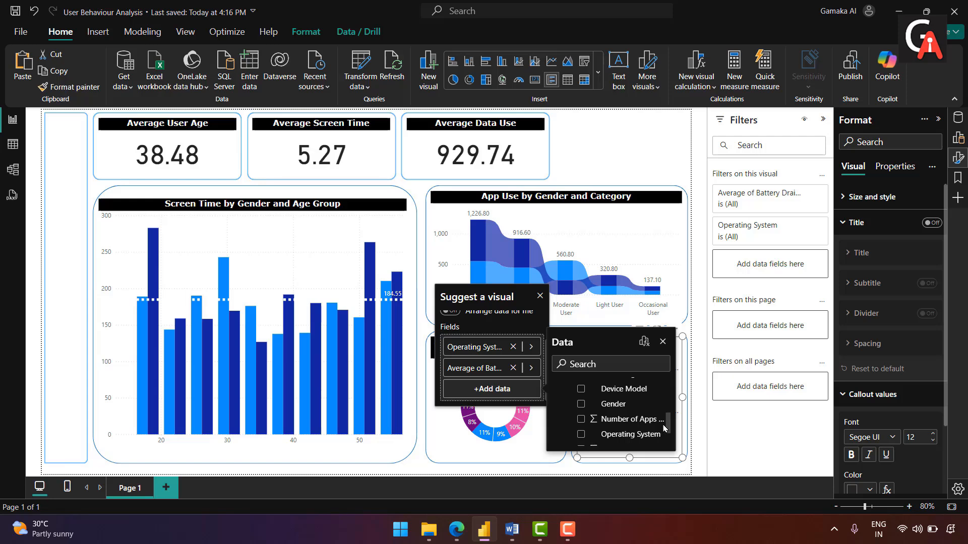
left_click(581, 419)
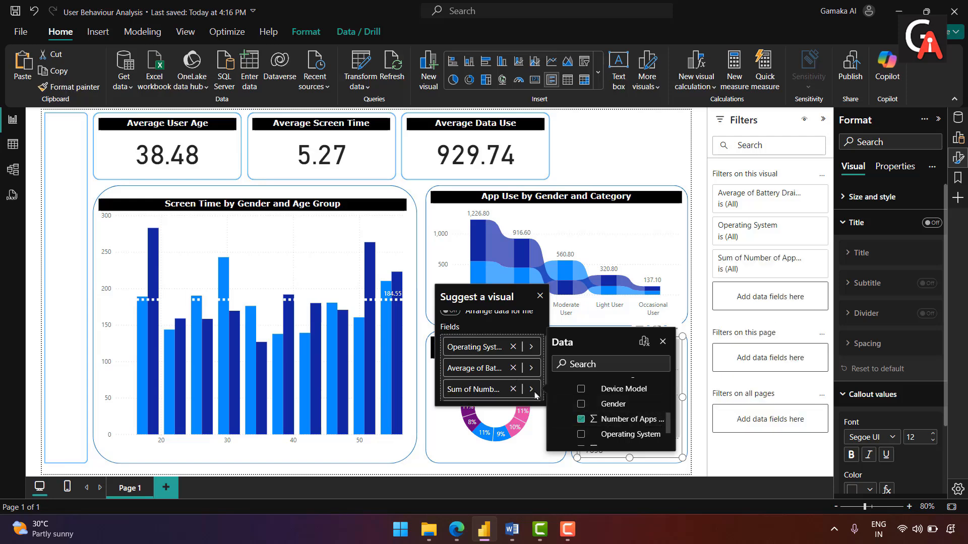
left_click(531, 390)
left_click(579, 419)
left_click(580, 261)
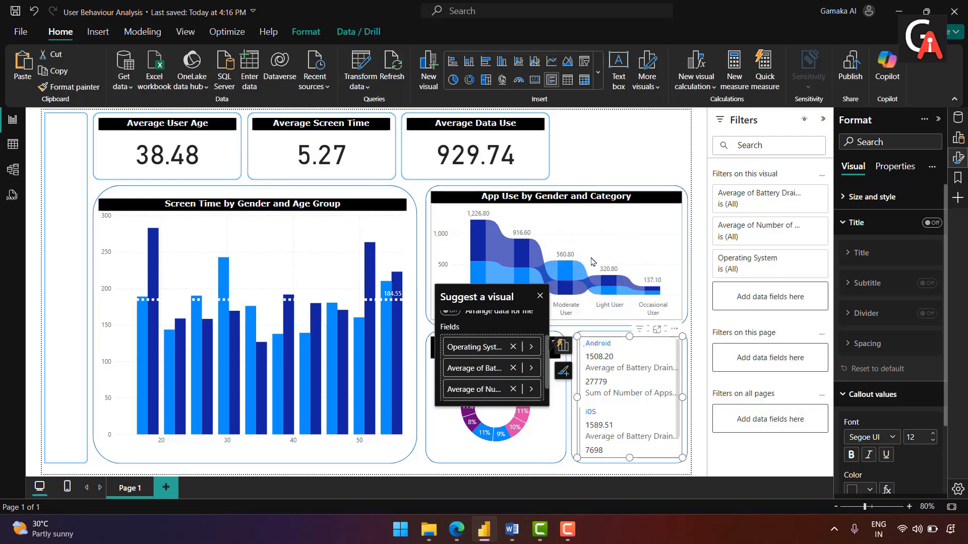
- Turn off the multi-row card's category labels and clear the Android highlighting from the page's visuals
left_click(643, 346)
scroll(921, 342, "down", 2)
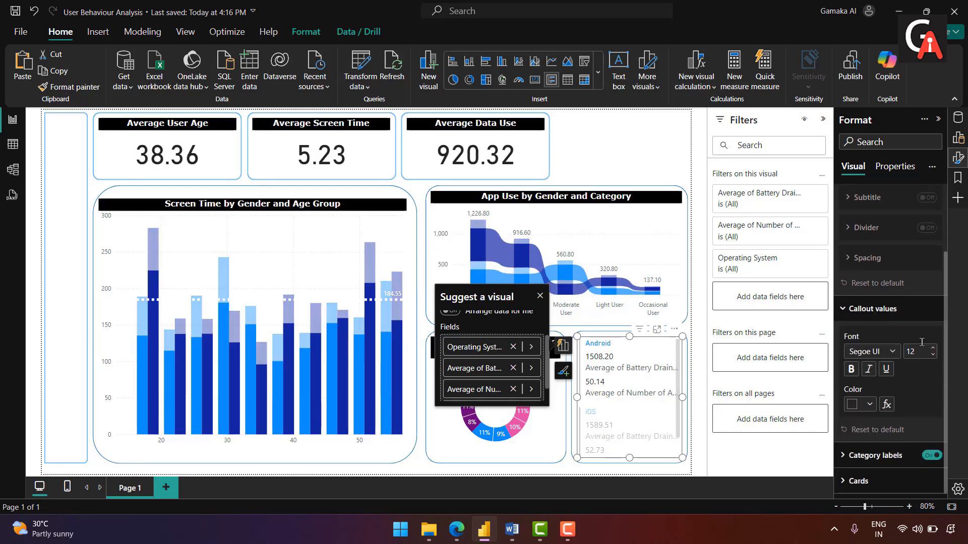
left_click(958, 157)
left_click(958, 158)
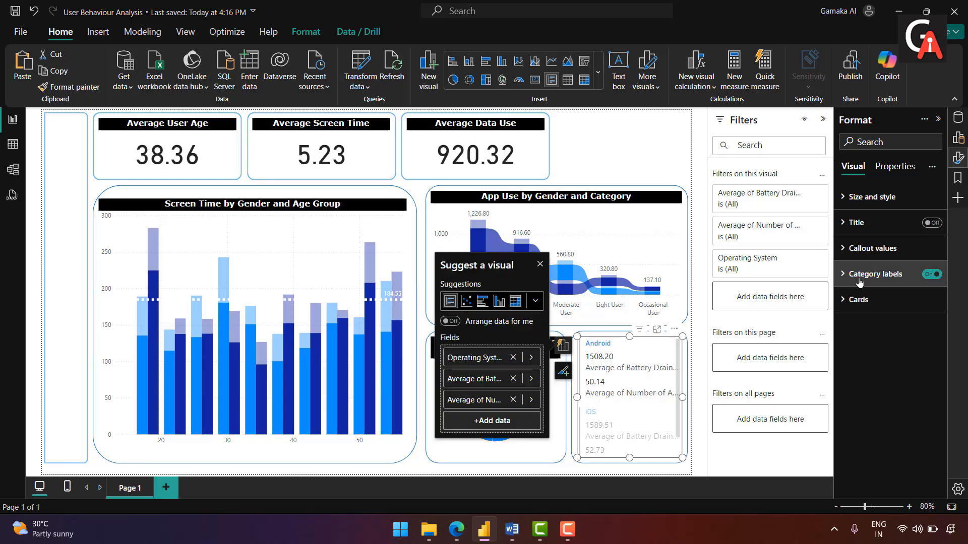
left_click(856, 277)
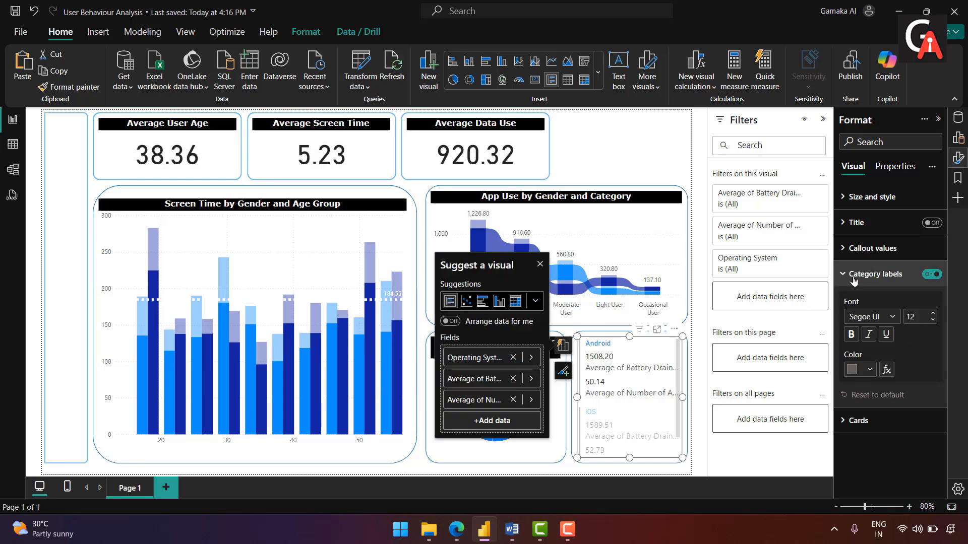
left_click(930, 275)
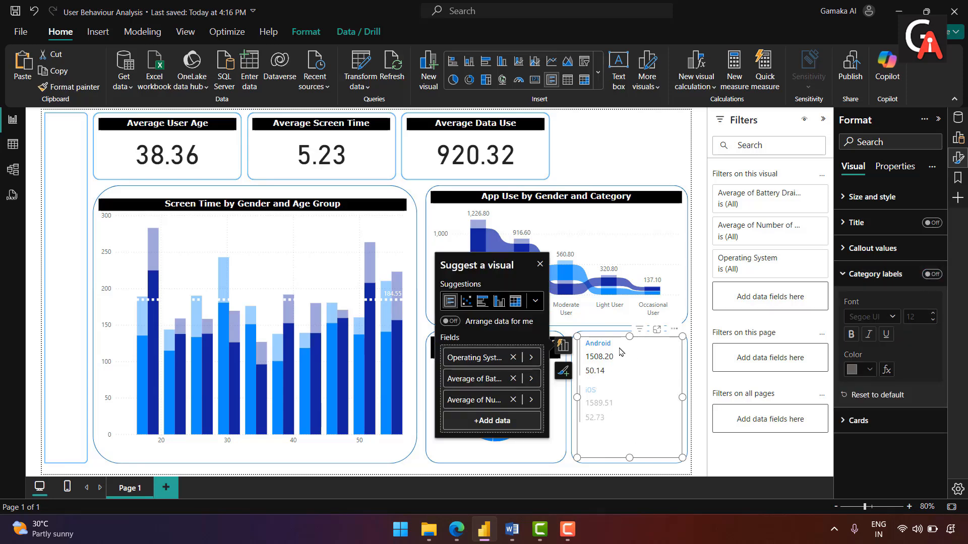
left_click(601, 350)
left_click(600, 350)
left_click(674, 382)
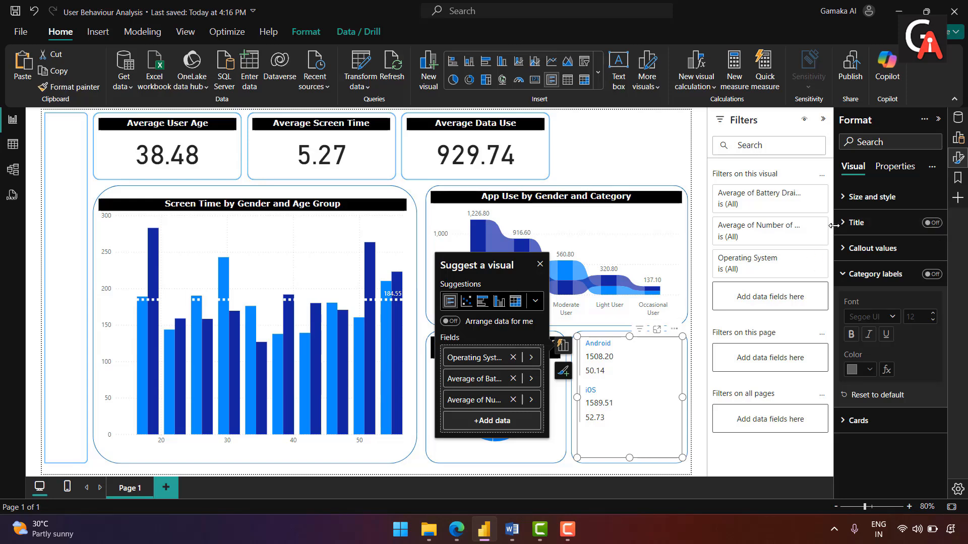
- Enable the multi-row card's title and enter "OS vs Battery and Total Apps" as its text
left_click(938, 225)
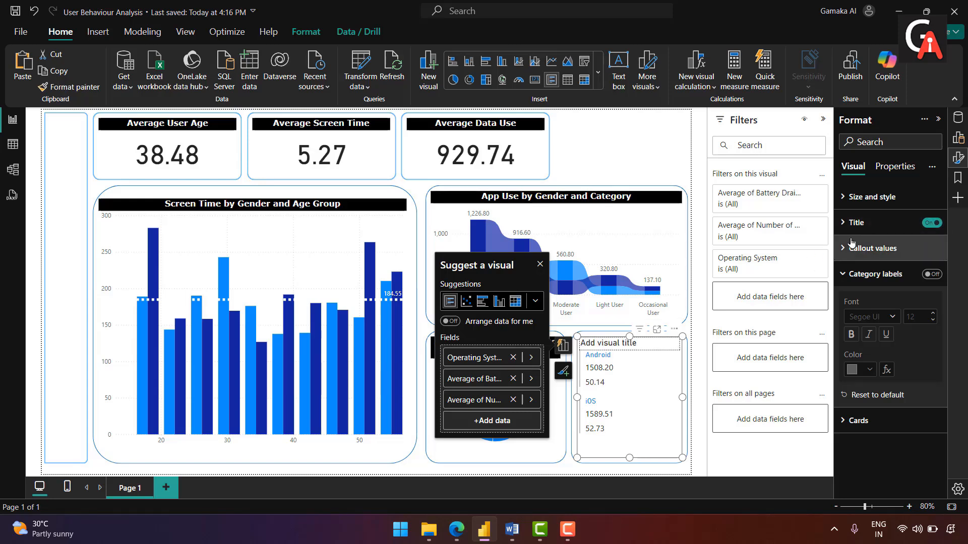
left_click(855, 223)
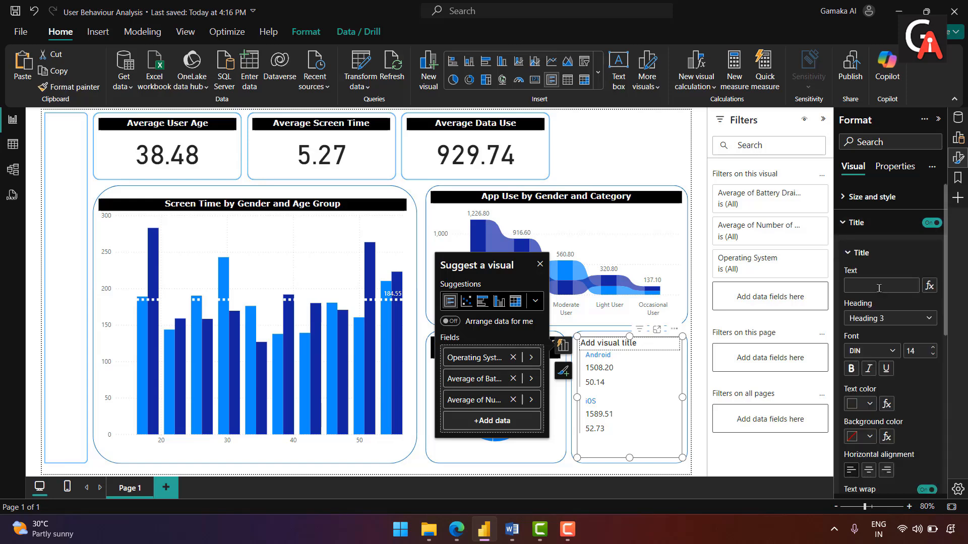
left_click(878, 289)
left_click(540, 265)
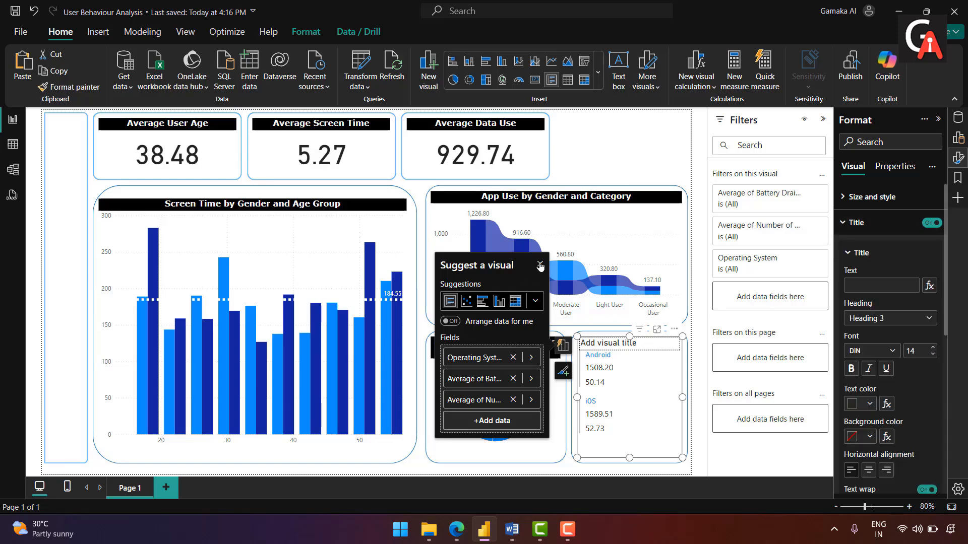
left_click(880, 287)
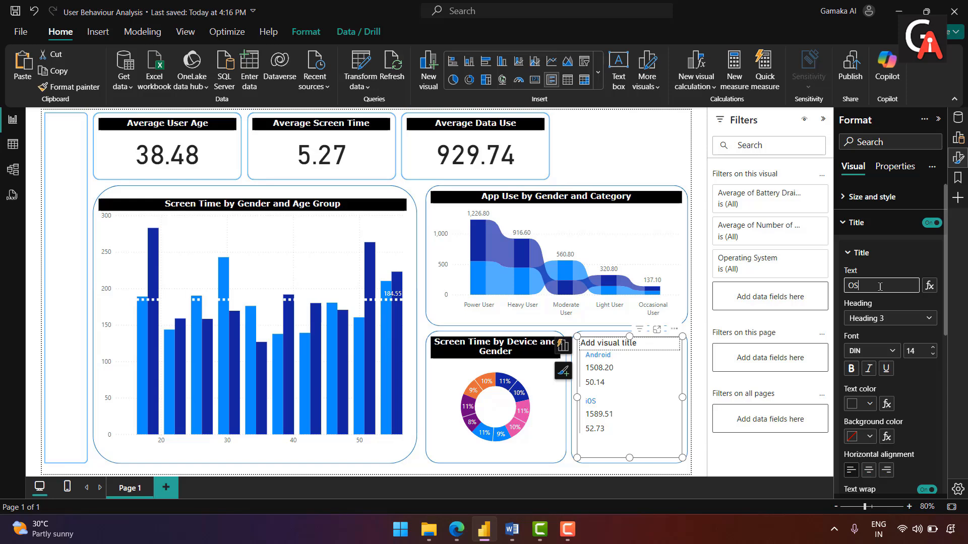
type("OS")
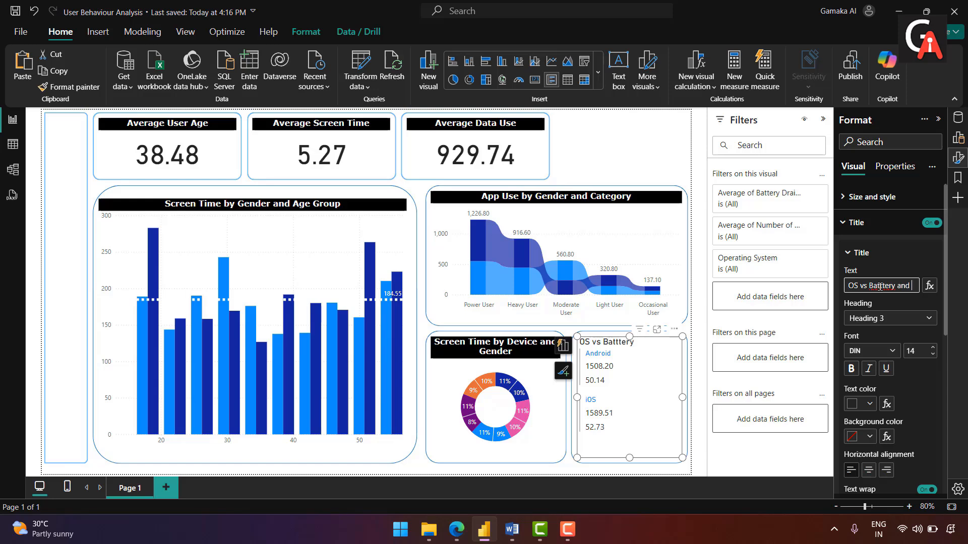
key("BackSpace")
key("BackSpace")
key("BackSpace")
key("BackSpace")
key("BackSpace")
key("BackSpace")
key("BackSpace")
key("BackSpace")
key("BackSpace")
key("BackSpace")
type("tery and Total Apps")
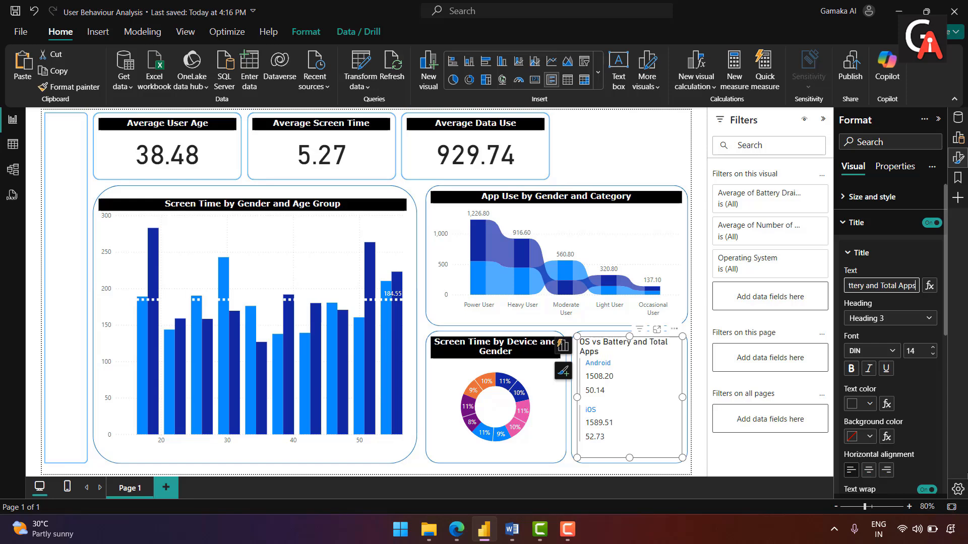
- Set the multi-row card's title to Normal heading in bold Verdana, size 12
left_click(898, 318)
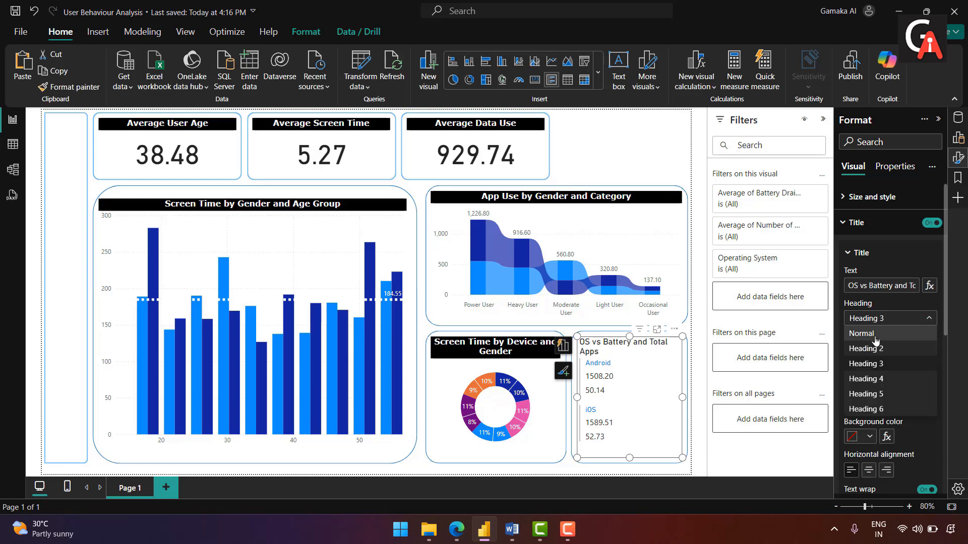
left_click(876, 331)
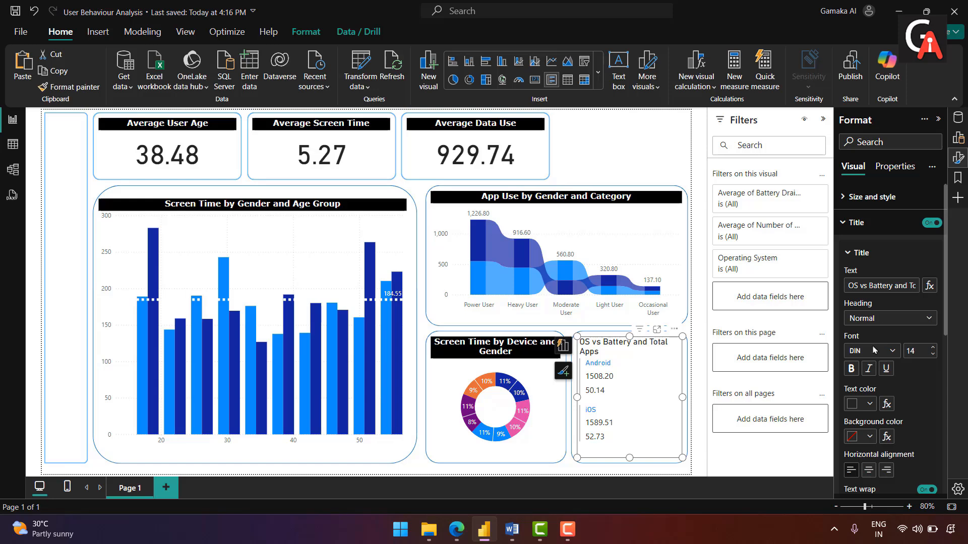
left_click(893, 351)
key("v")
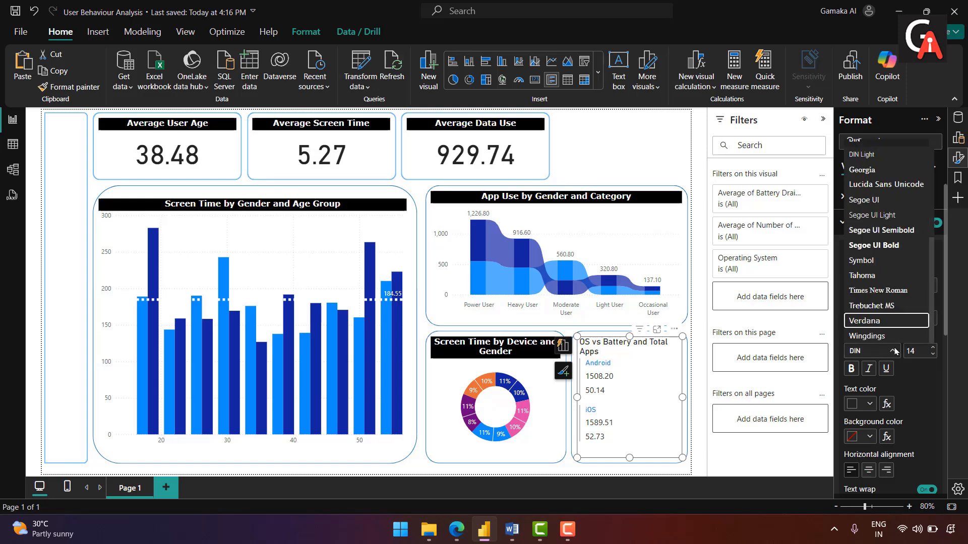
key("Return")
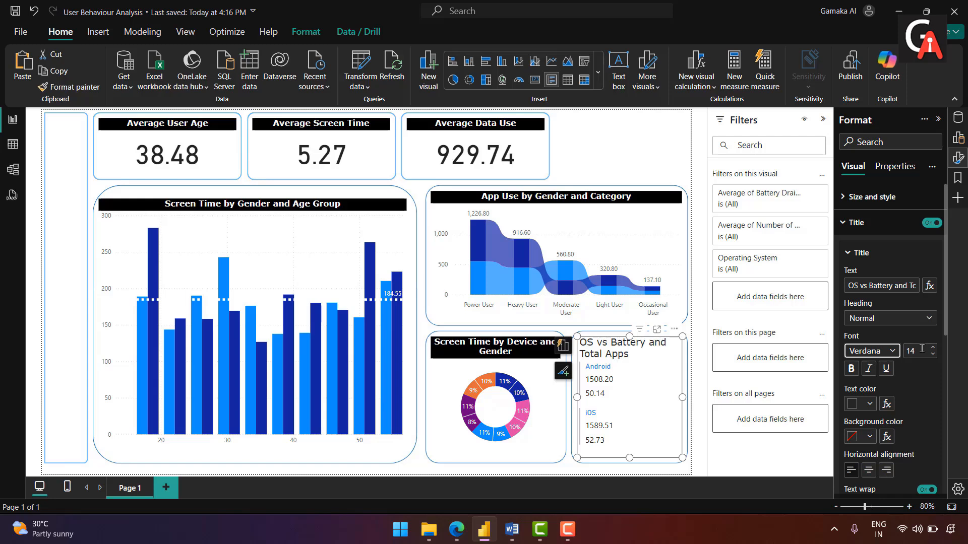
double_click(921, 349)
type("12")
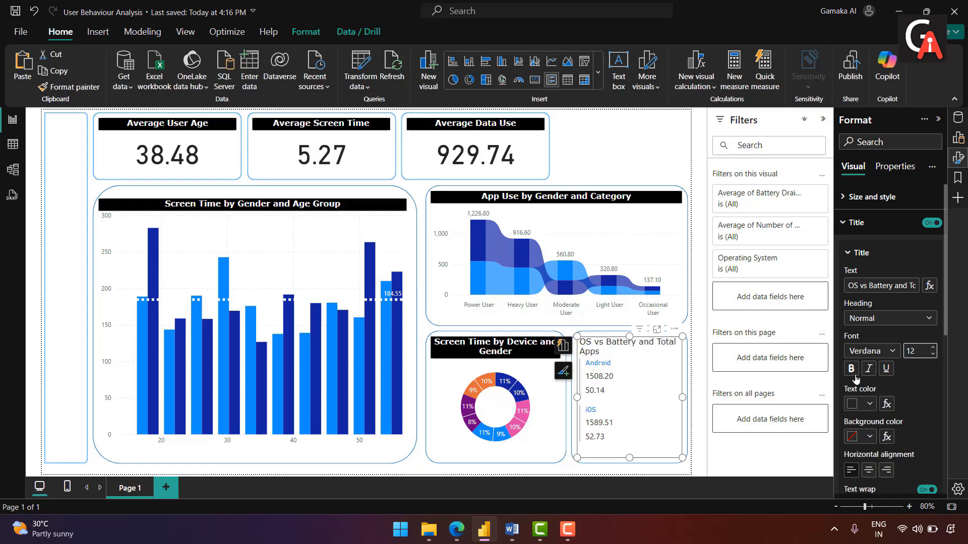
left_click(851, 369)
- Give the multi-row card's title centered white text on a black background and deselect the card
left_click(869, 404)
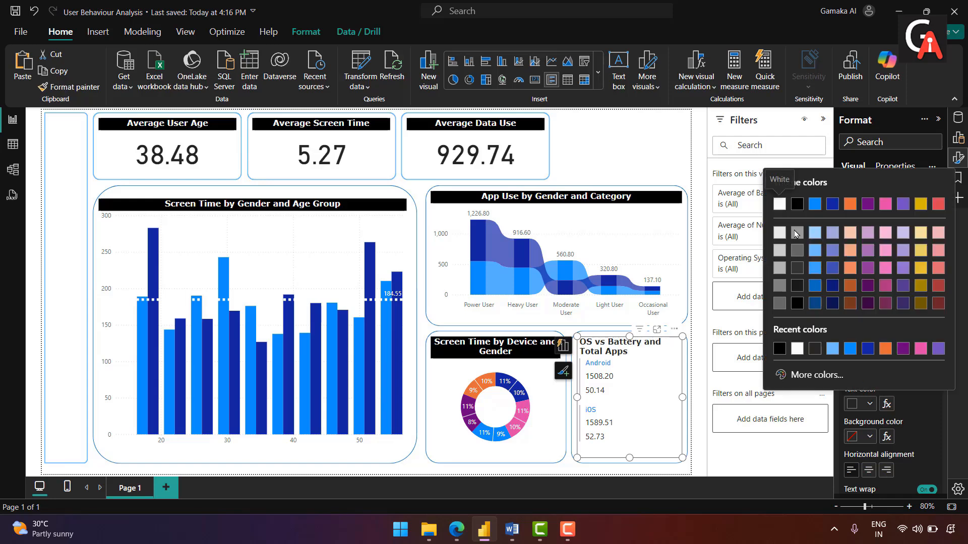
left_click(779, 204)
left_click(869, 436)
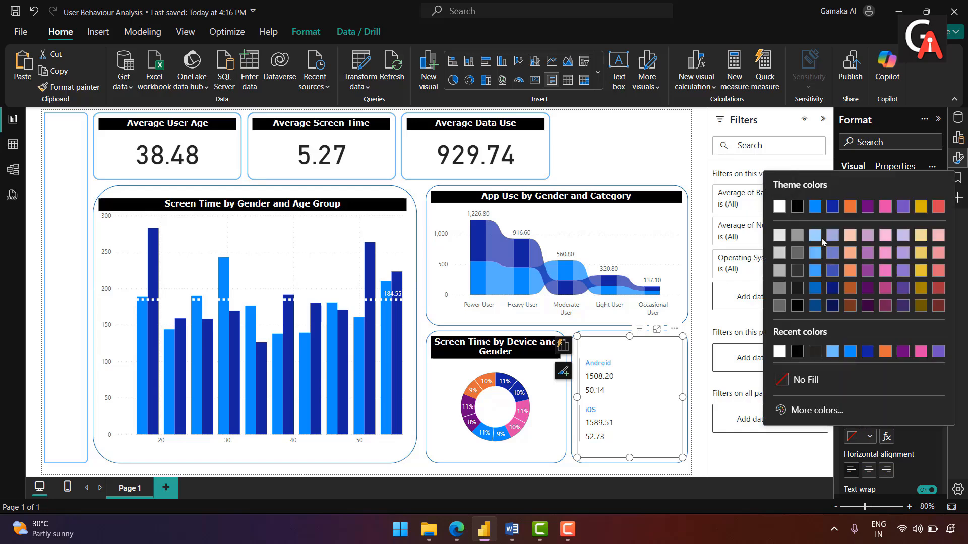
left_click(797, 207)
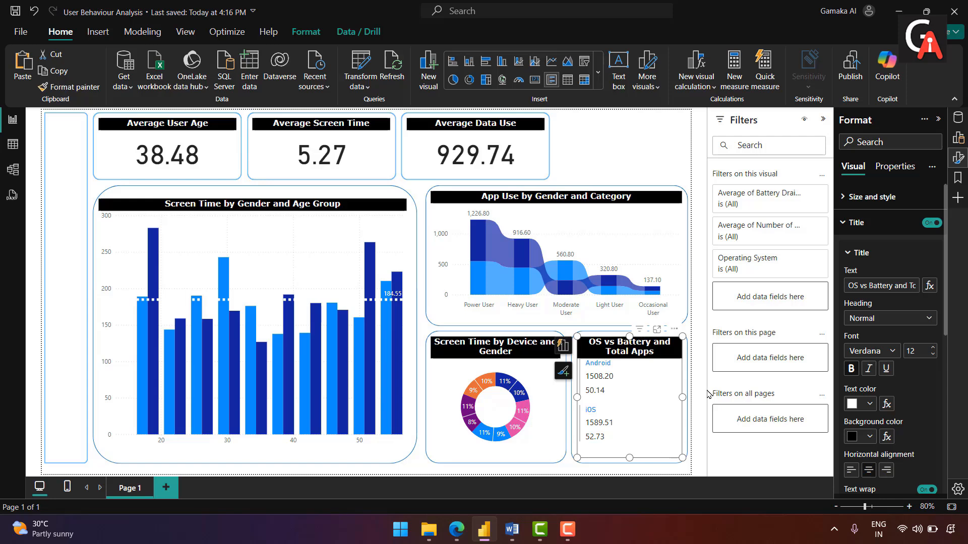
left_click(653, 143)
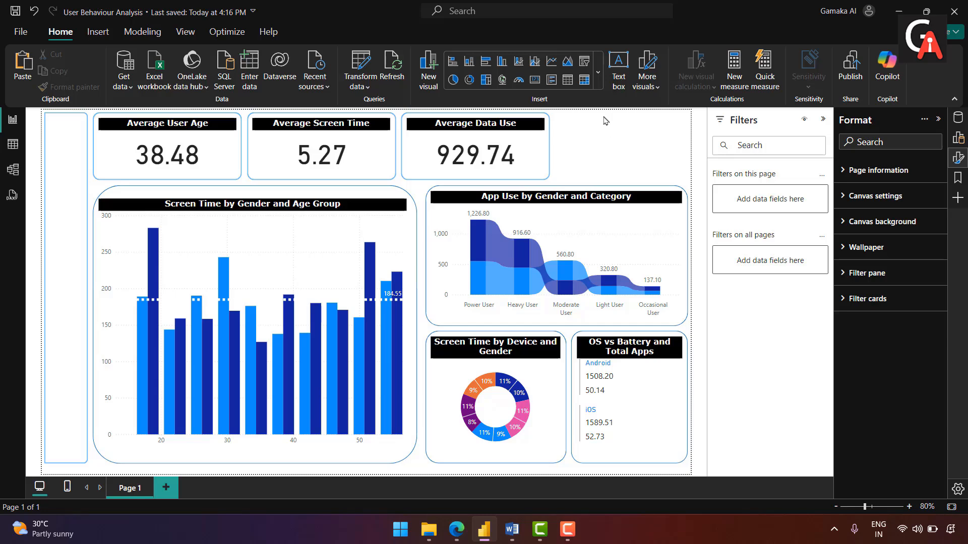
- Insert a slicer and fit it into the empty space beside the Average Data Use card, above the App Use chart
left_click(597, 72)
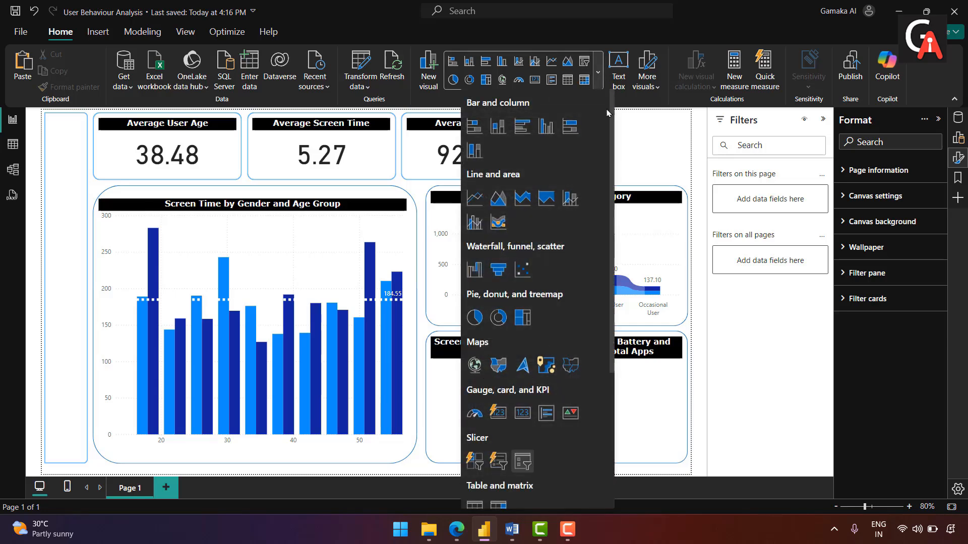
left_click(522, 461)
left_click_drag(165, 218, 612, 143)
left_click_drag(540, 190, 615, 191)
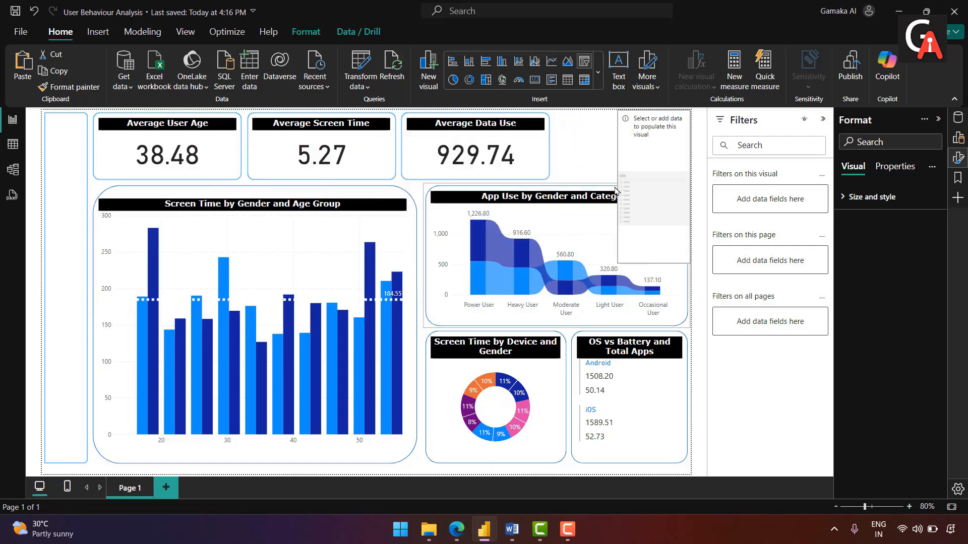
left_click_drag(654, 264, 594, 186)
left_click_drag(593, 151, 596, 155)
- Add the Gender field from user_behavior_data to the new slicer
left_click(461, 211)
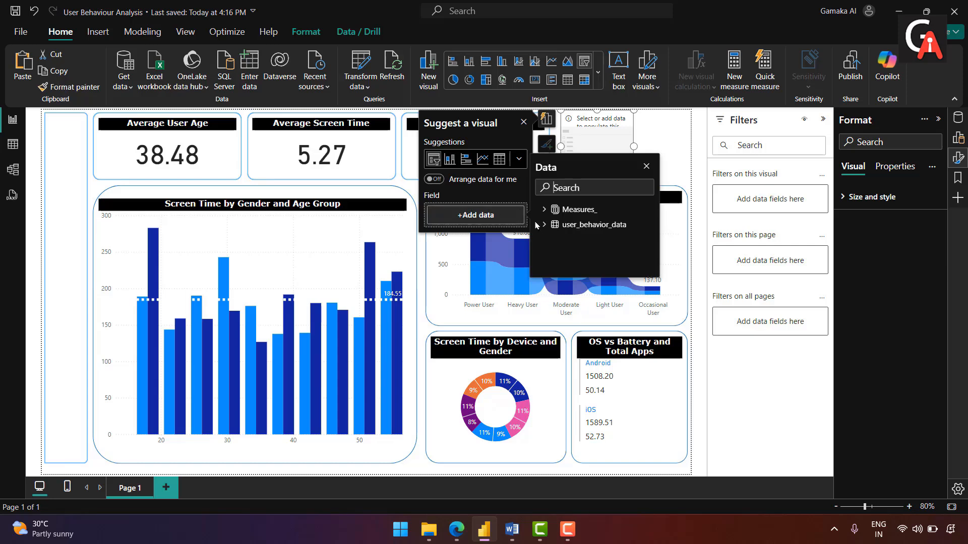
left_click(542, 220)
scroll(599, 259, "down", 5)
scroll(598, 266, "up", 2)
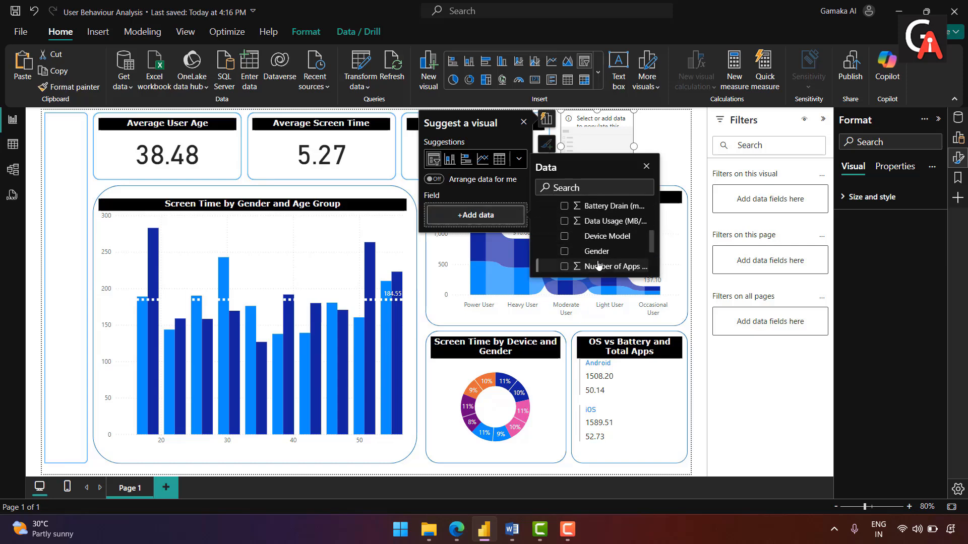
left_click(564, 251)
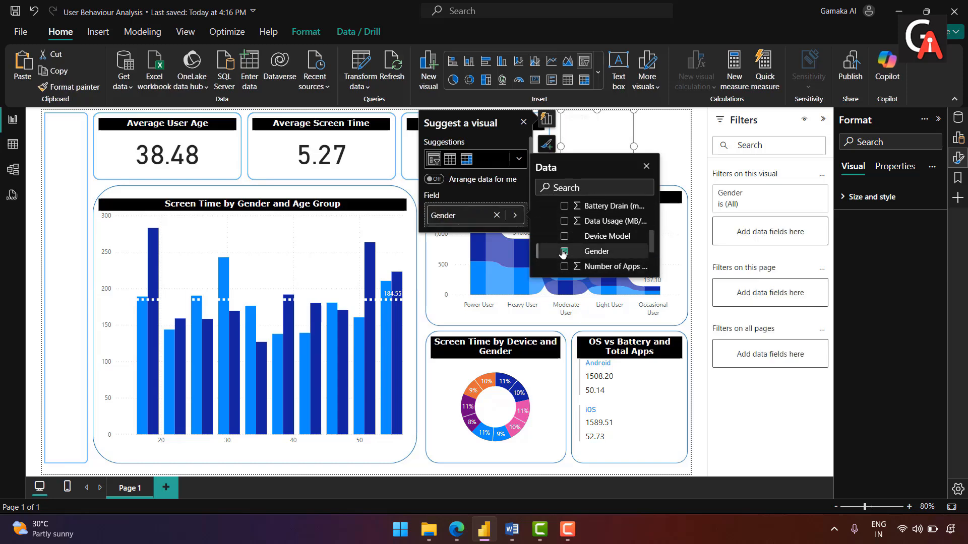
left_click(513, 135)
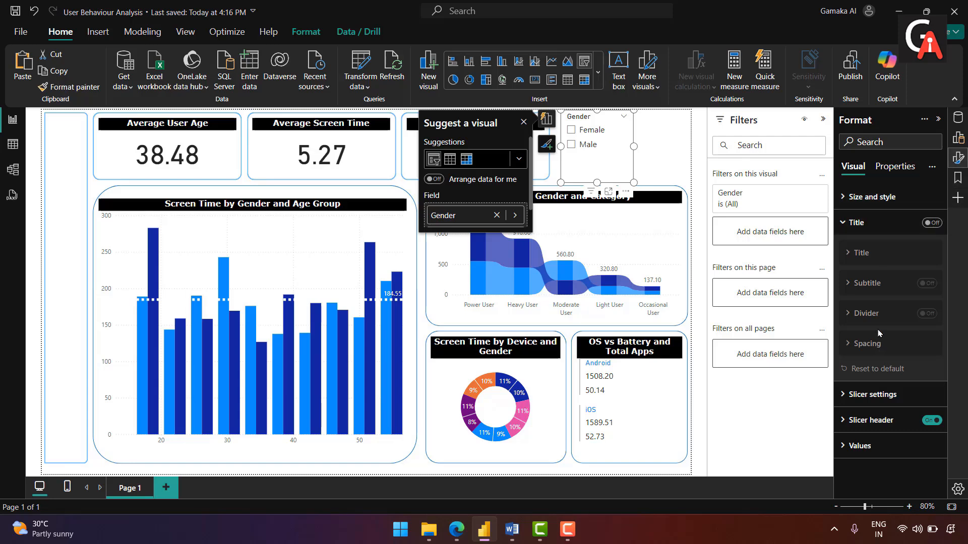
- Change the Gender slicer's style to Tile and narrow the slicer slightly
left_click(856, 222)
left_click(857, 249)
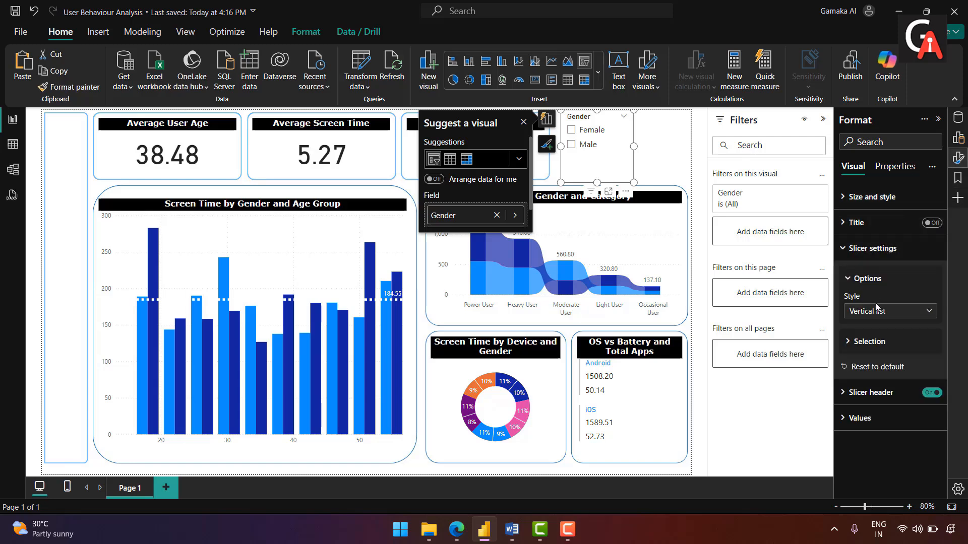
left_click(876, 311)
left_click(876, 339)
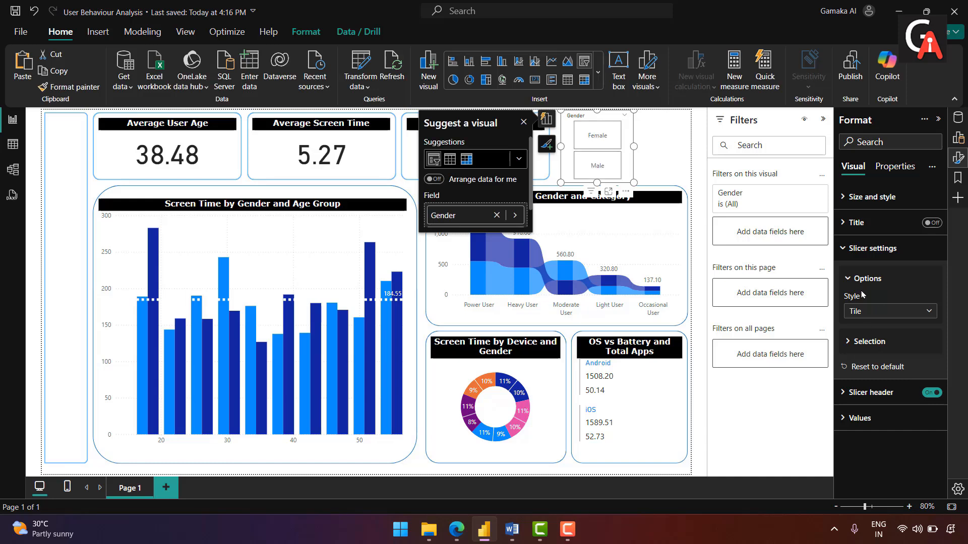
left_click_drag(635, 149, 626, 148)
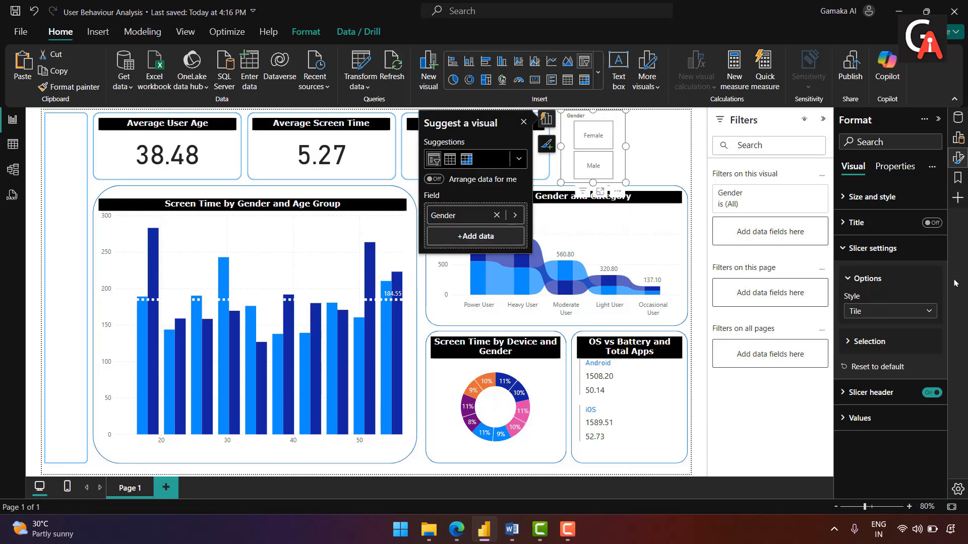
- Turn off the Gender slicer's header and deselect the slicer
left_click(931, 398)
left_click(930, 394)
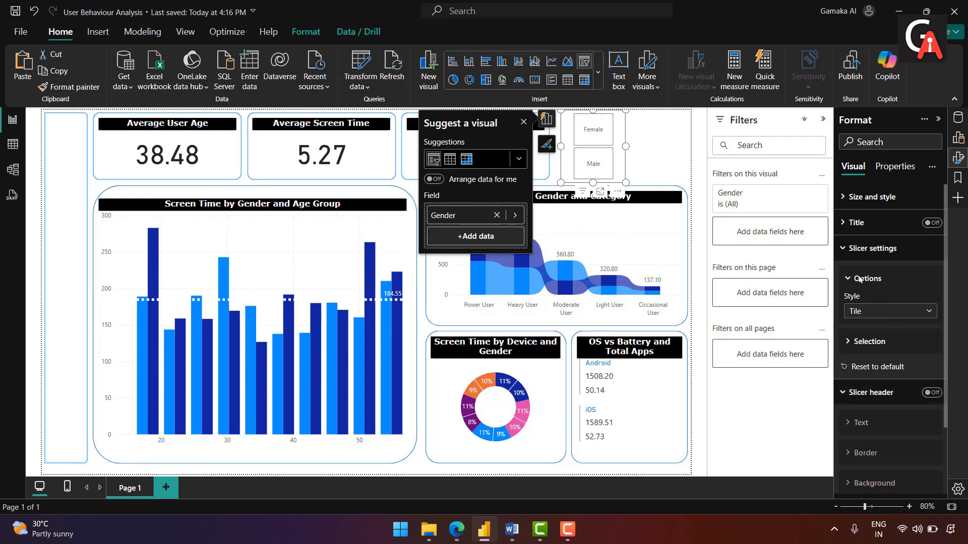
left_click(656, 153)
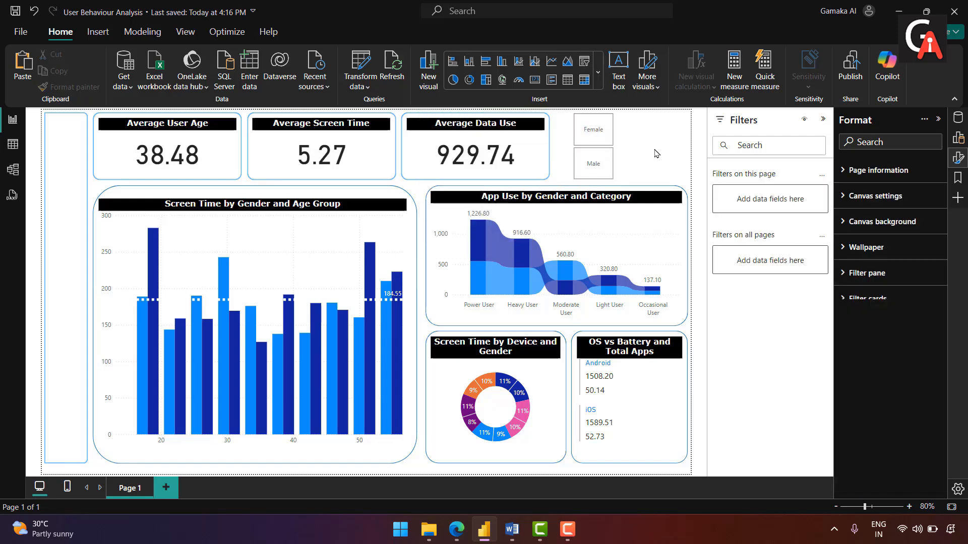
left_click(629, 149)
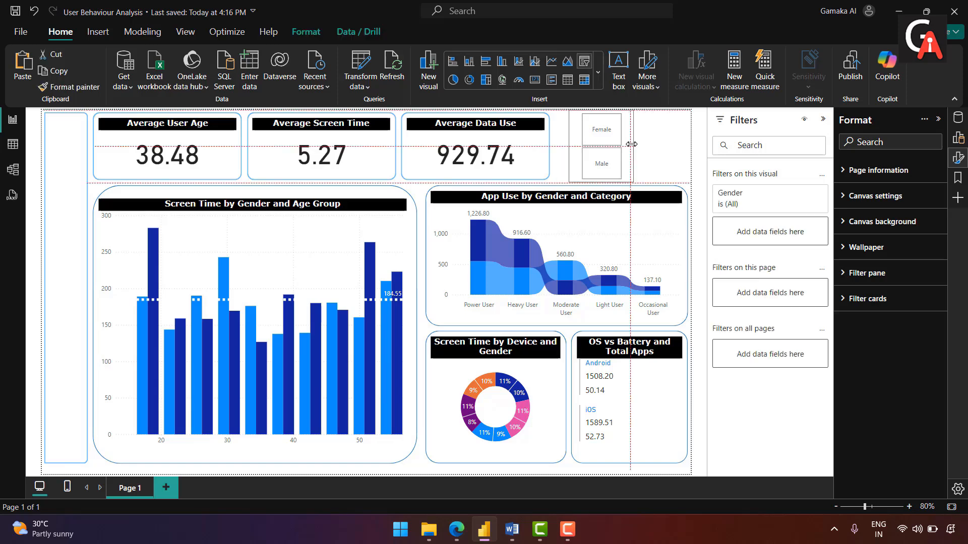
left_click_drag(575, 147, 563, 145)
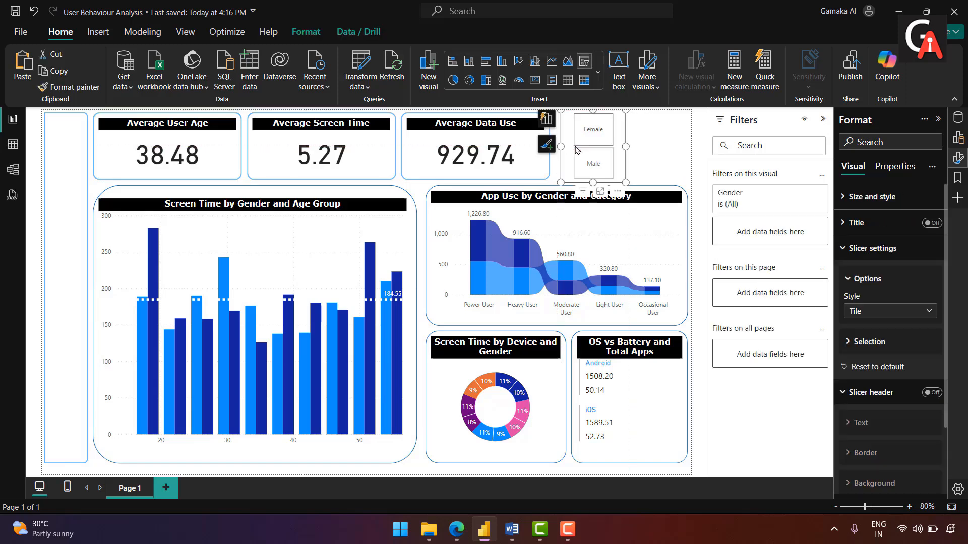
left_click(659, 151)
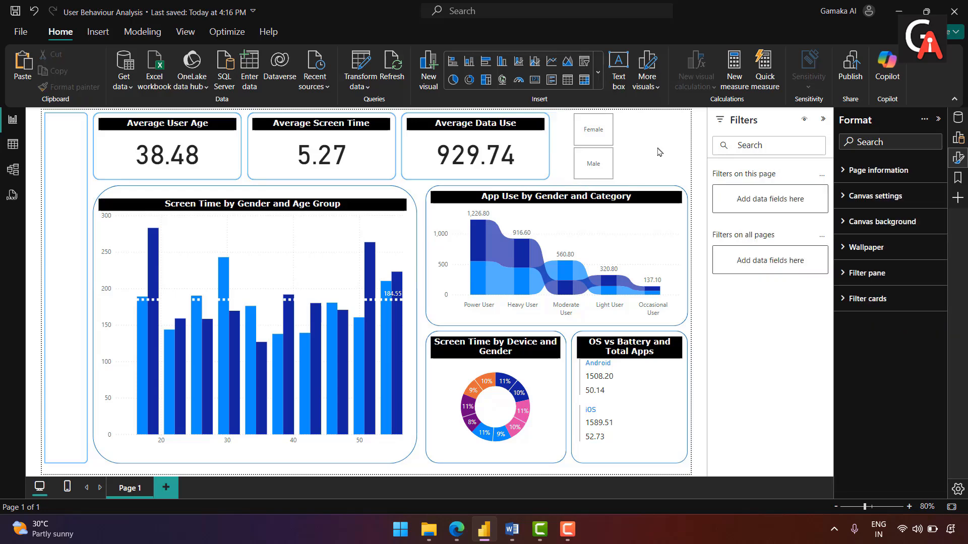
- Insert a second slicer and fit it beside the Gender slicer, at the same height
left_click(600, 82)
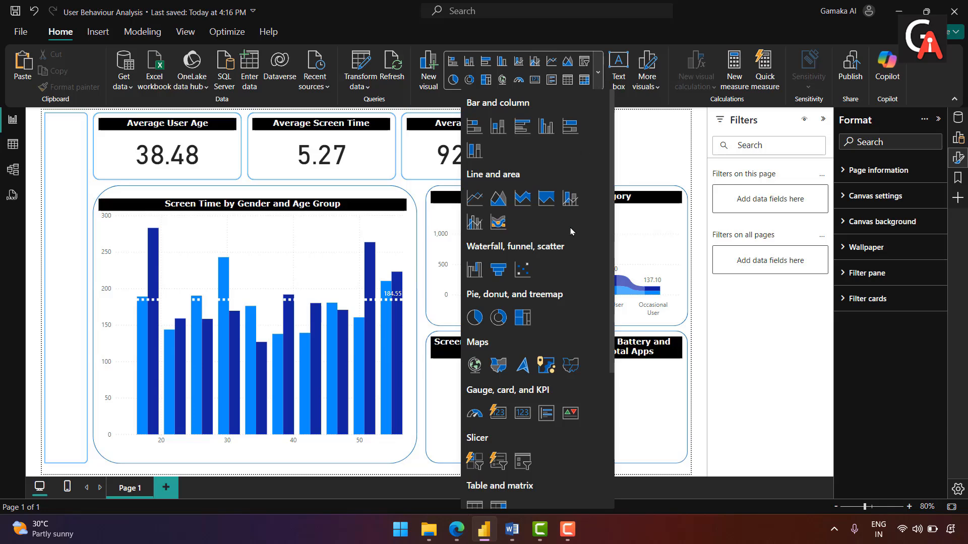
left_click(522, 460)
left_click_drag(91, 239, 519, 262)
left_click(505, 262)
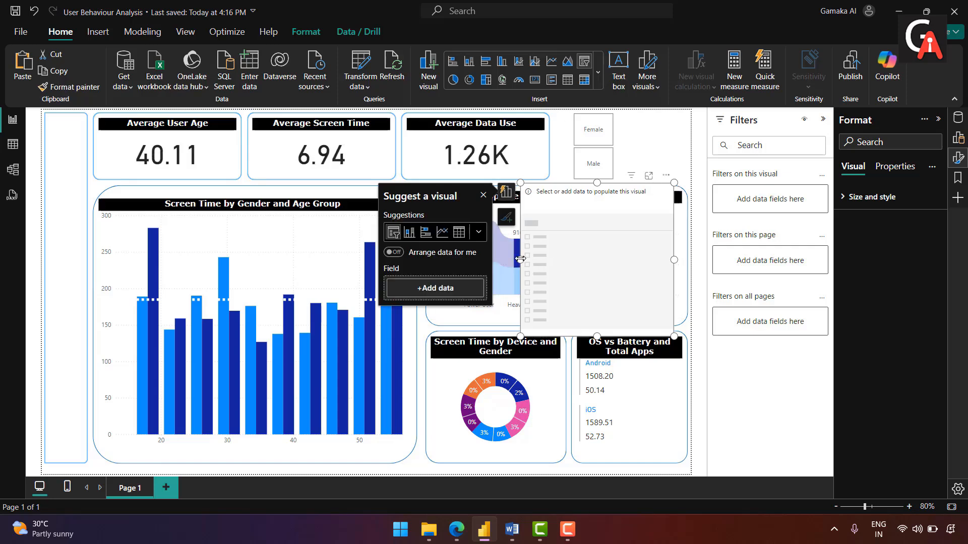
left_click(507, 263)
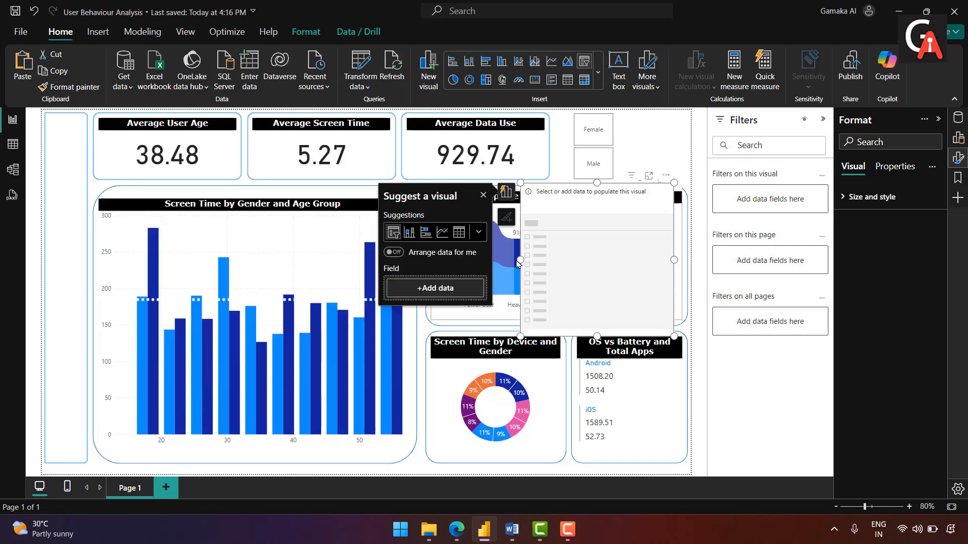
left_click_drag(521, 260, 582, 264)
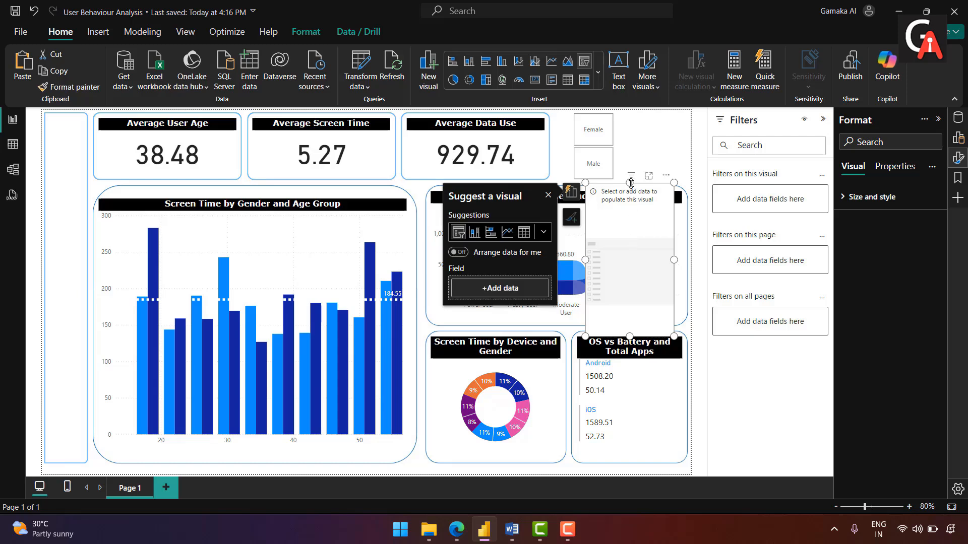
left_click_drag(629, 183, 645, 133)
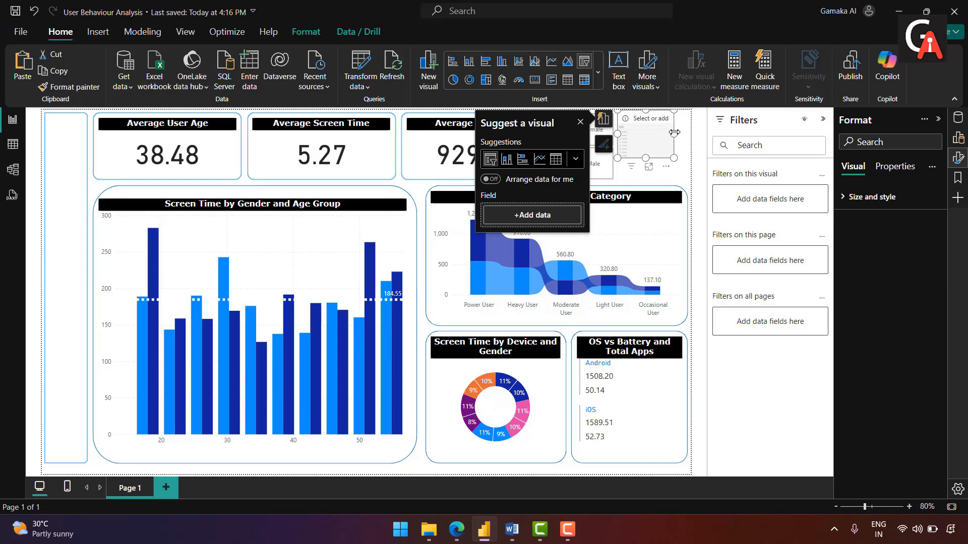
left_click_drag(673, 132, 647, 181)
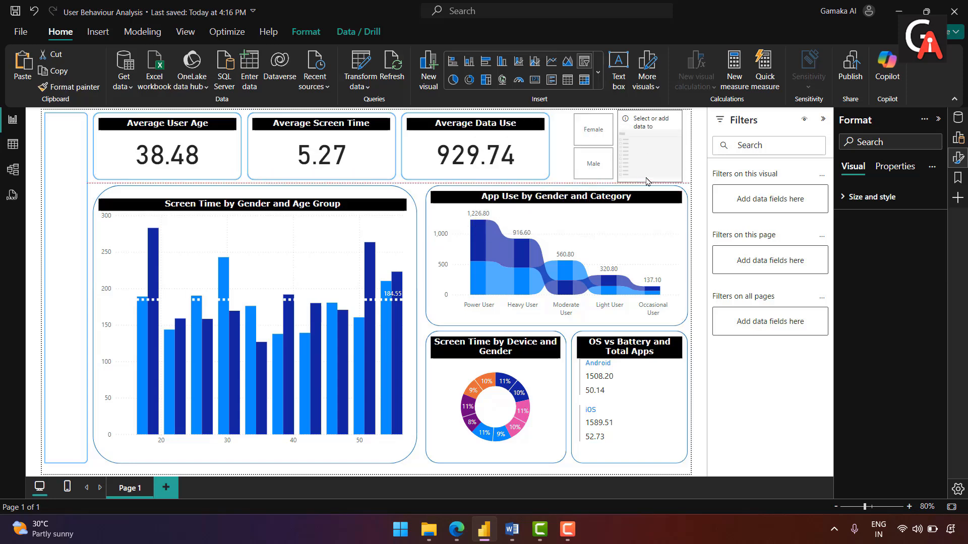
- Add the Operating System field from user_behavior_data to the second slicer
left_click(509, 217)
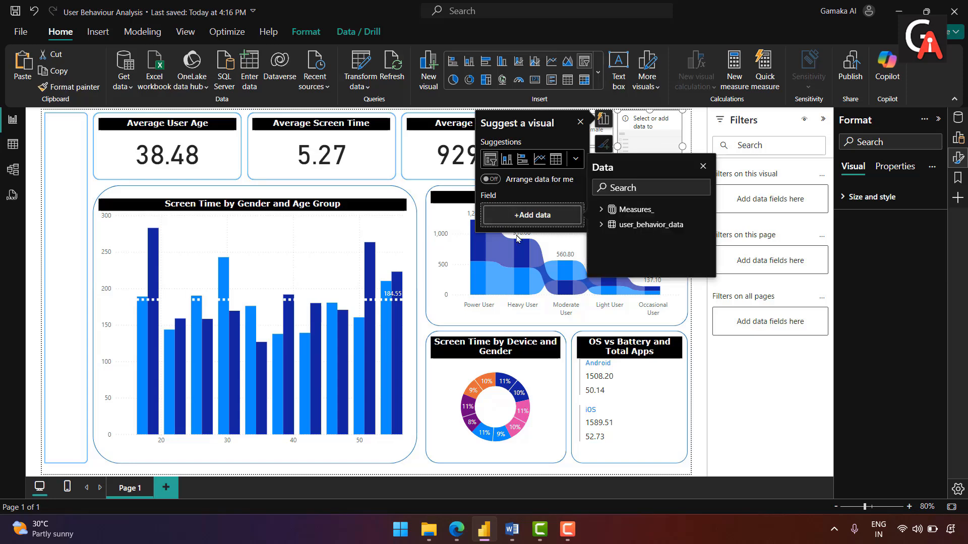
left_click(599, 224)
scroll(621, 250, "down", 3)
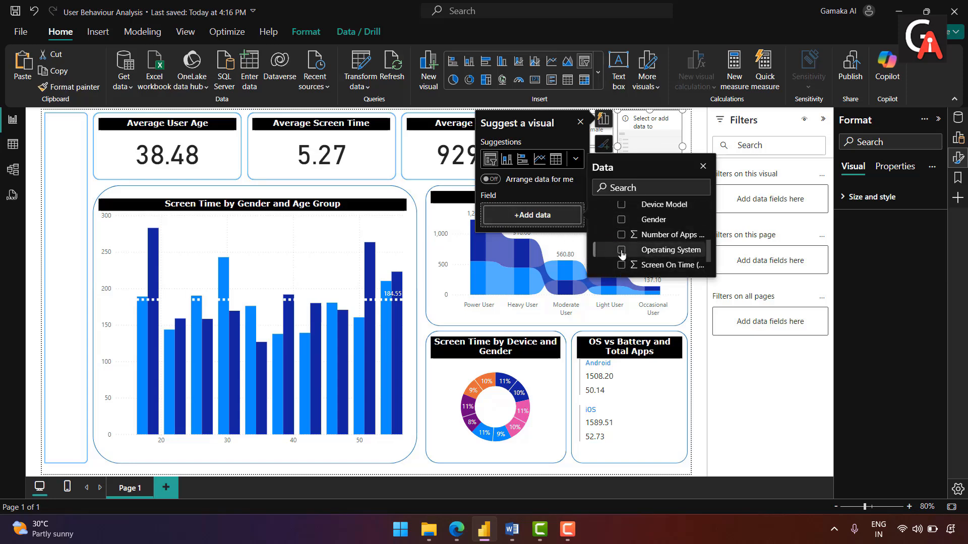
left_click(621, 250)
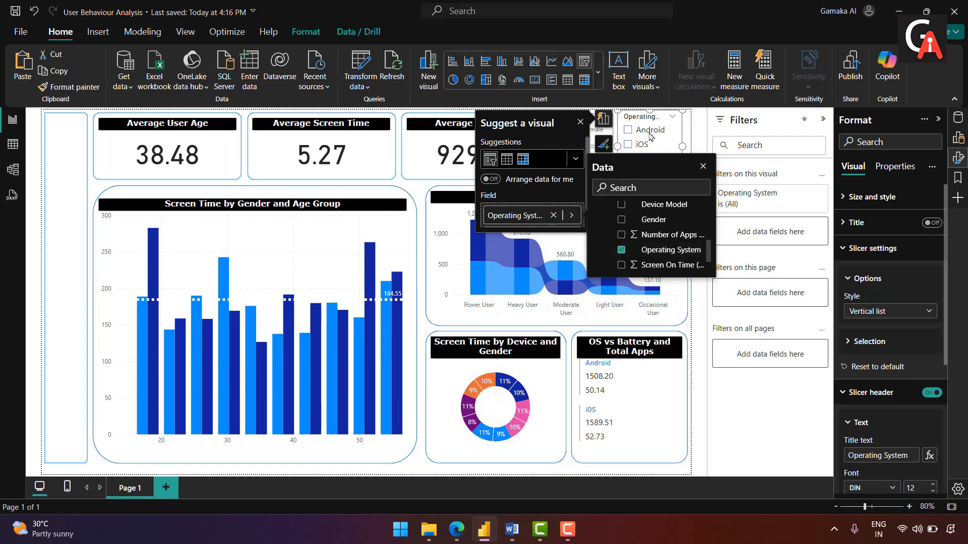
left_click(565, 134)
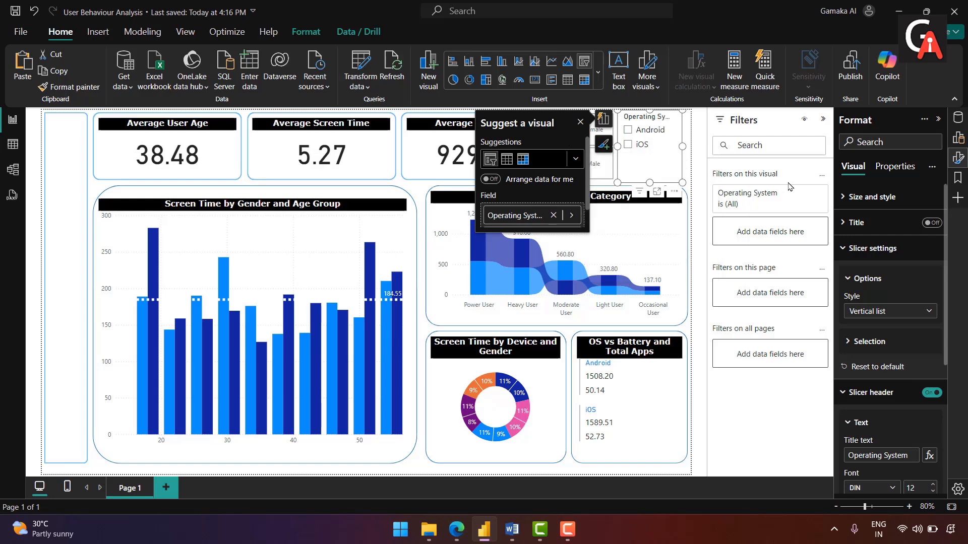
- Turn off the Operating System slicer's header, set its style to Tile and deselect it
left_click(930, 393)
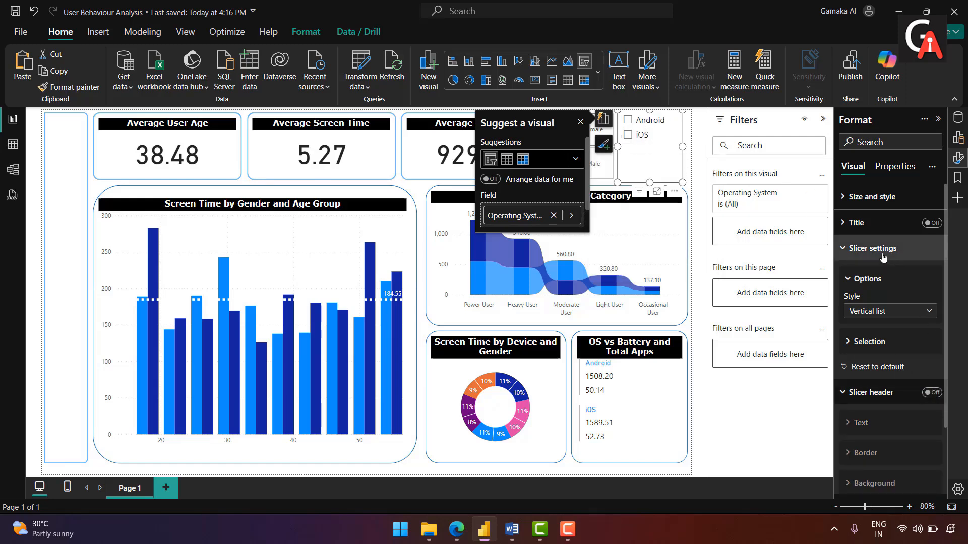
left_click(884, 312)
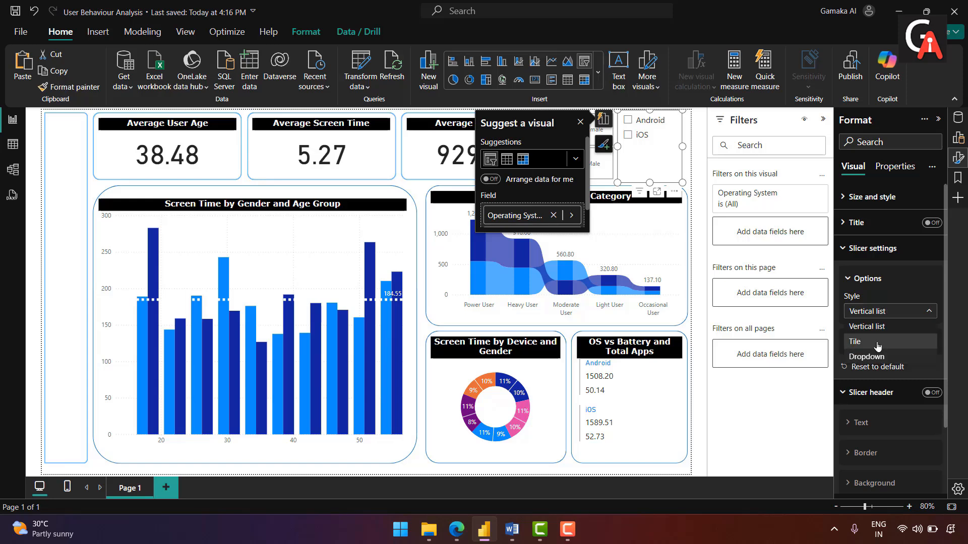
left_click(877, 346)
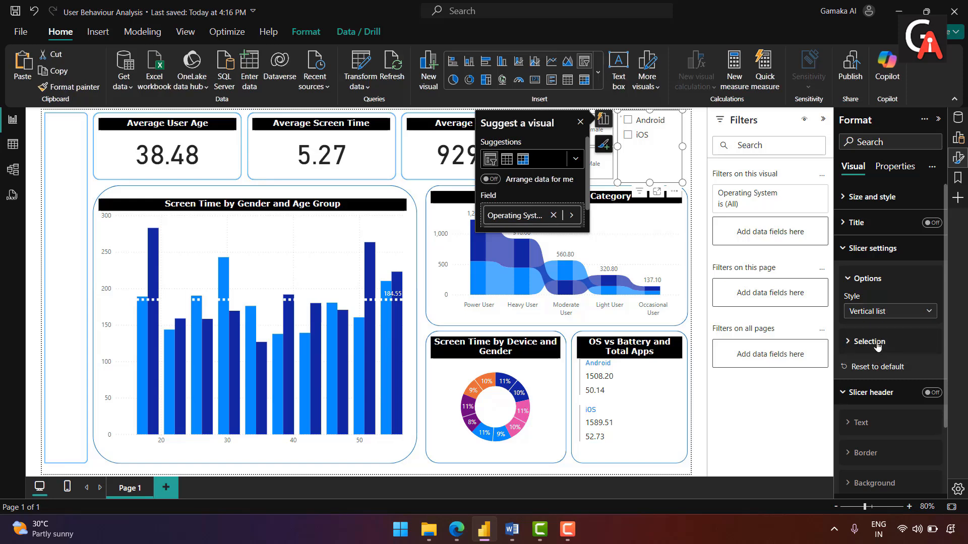
left_click(699, 234)
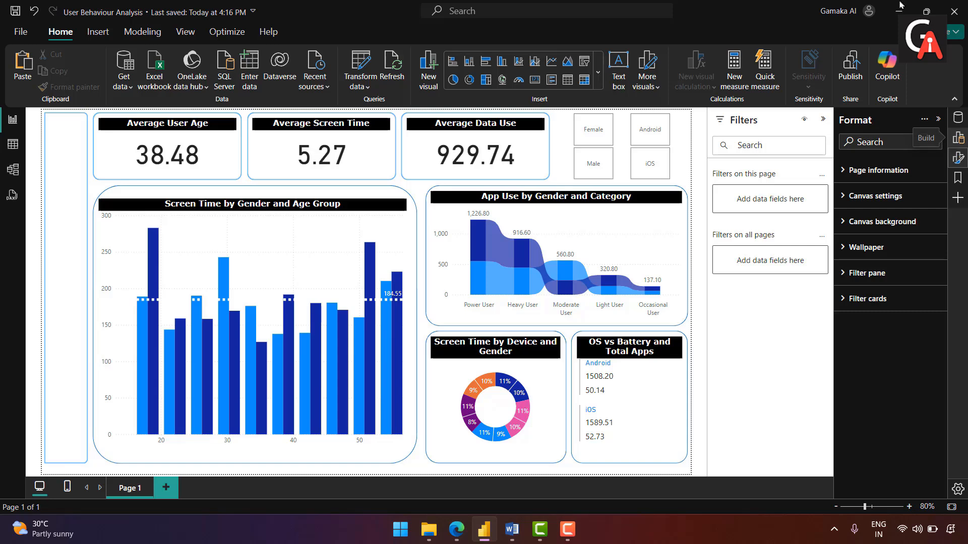
- Test the Operating System slicer by filtering the page to Android, then clear the filter and deselect the slicer
left_click(651, 130)
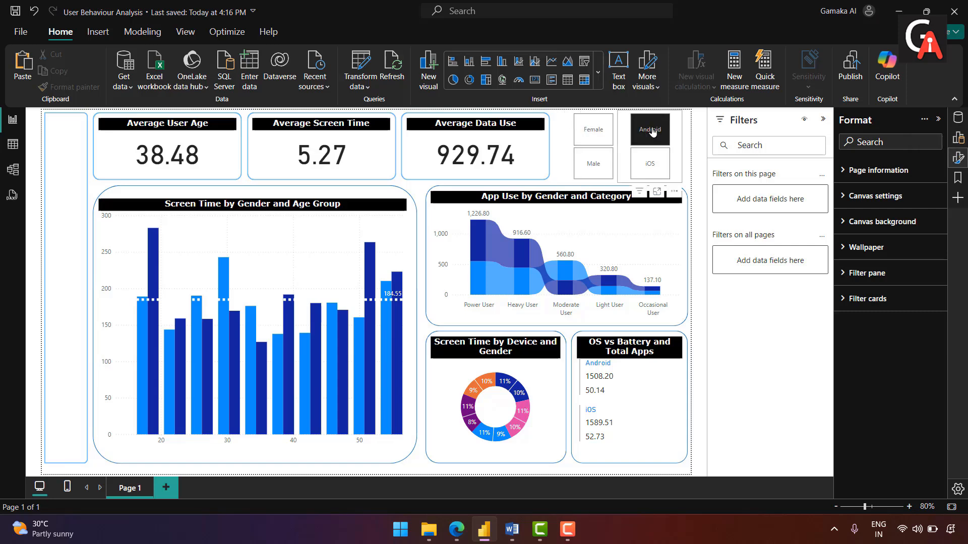
left_click(652, 131)
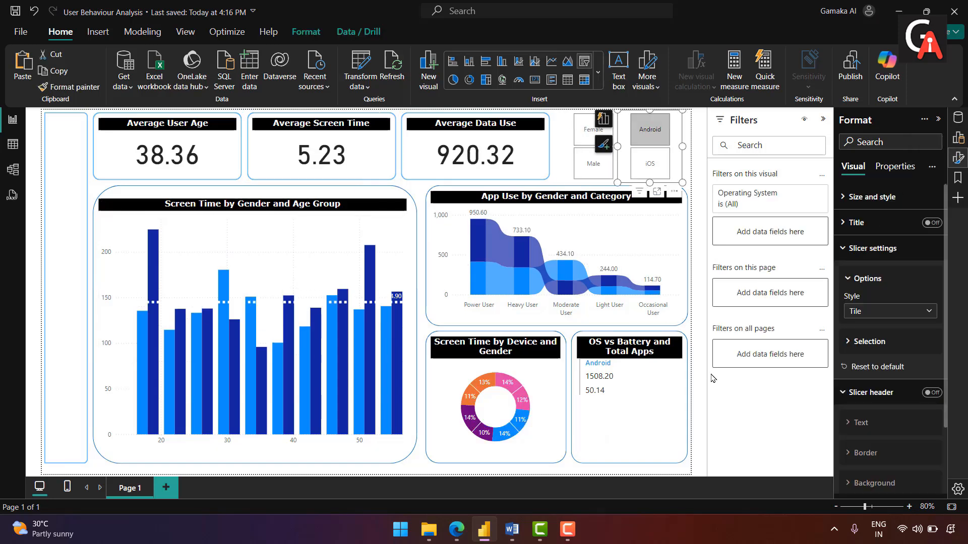
left_click(652, 132)
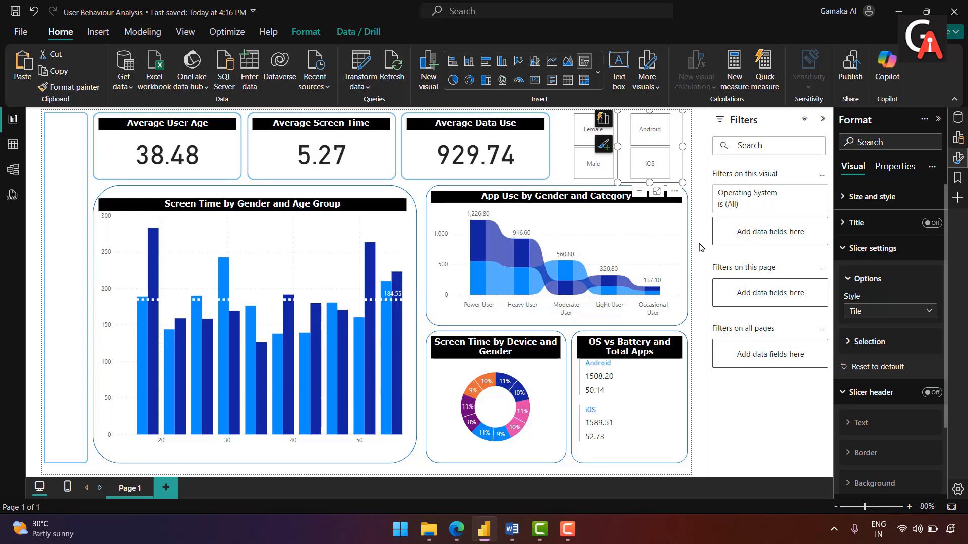
left_click(699, 248)
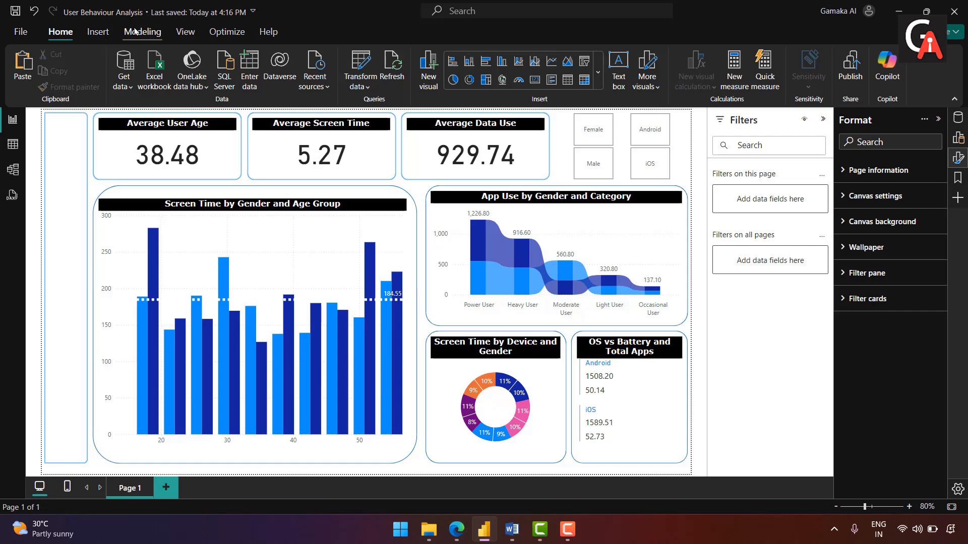
- Apply the Temperature theme to the report
left_click(185, 32)
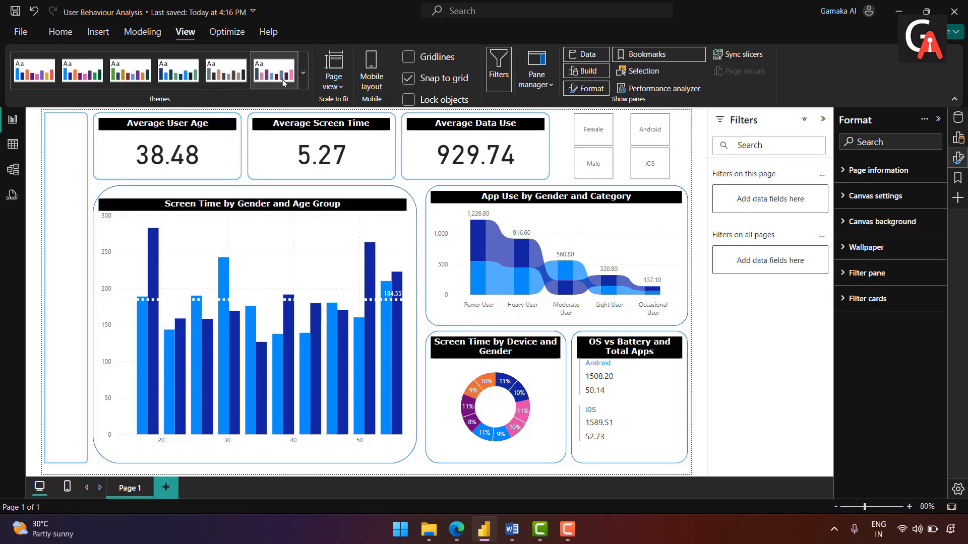
left_click(301, 79)
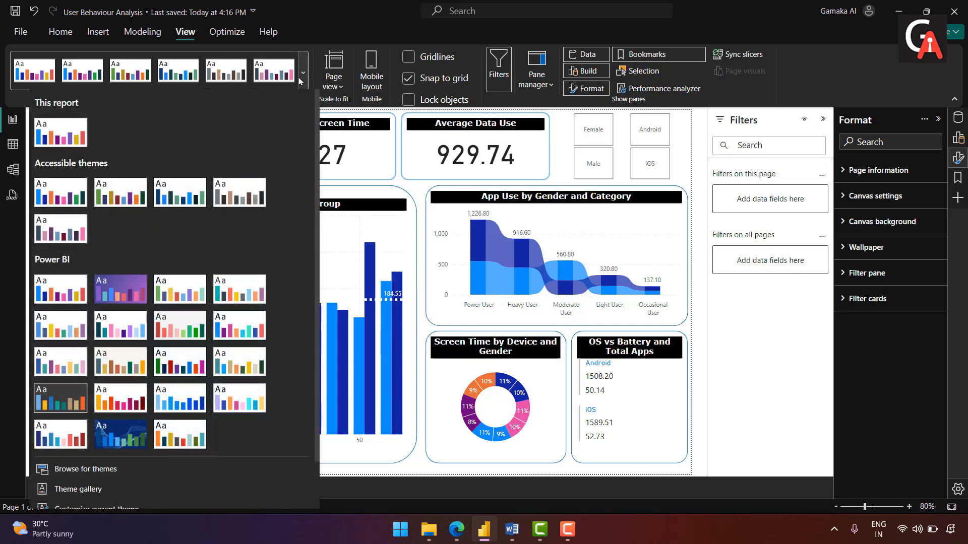
left_click(61, 434)
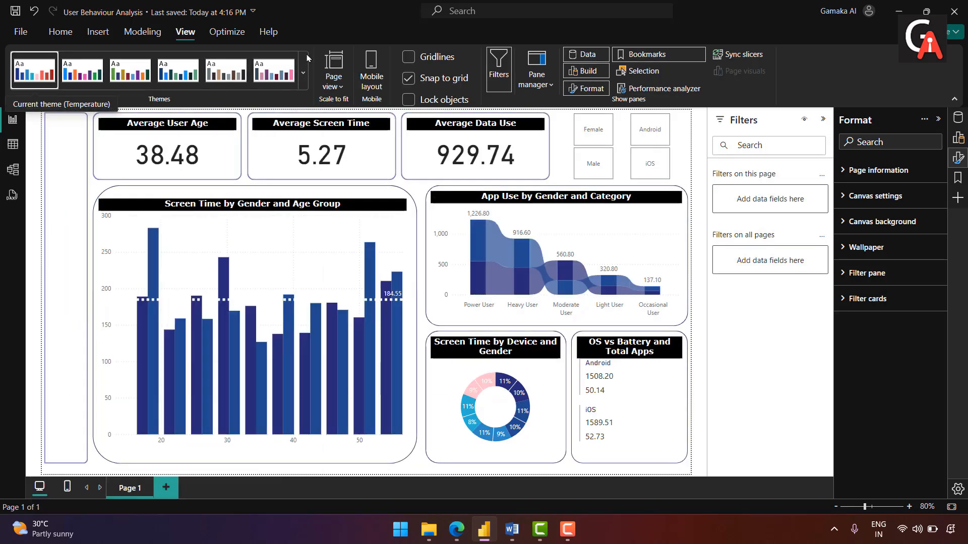
- Replace the report theme with a dark-background one using light blue, orange and teal data colours
left_click(303, 72)
left_click(59, 410)
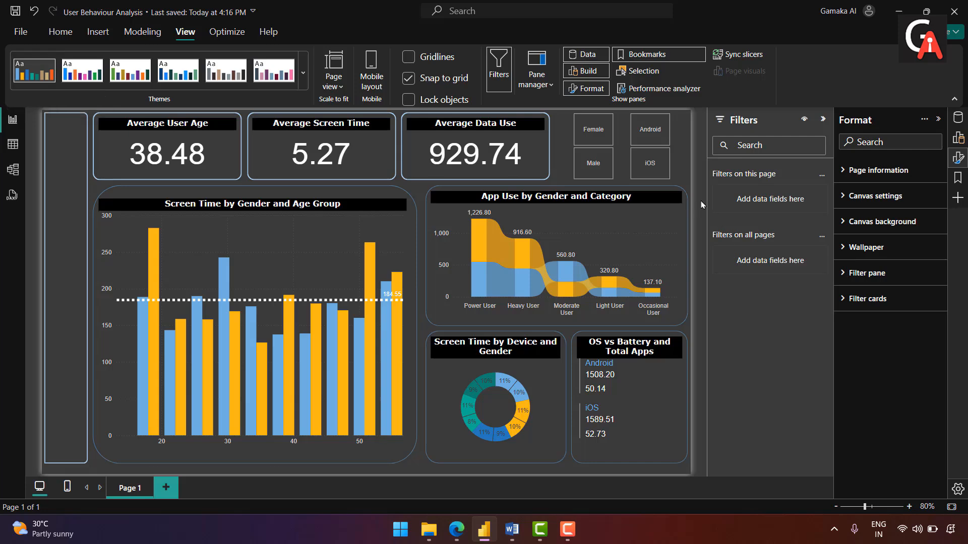
- Insert the image icons8-touchscreen-64.png from the project's Assets folder onto the report page
left_click(61, 31)
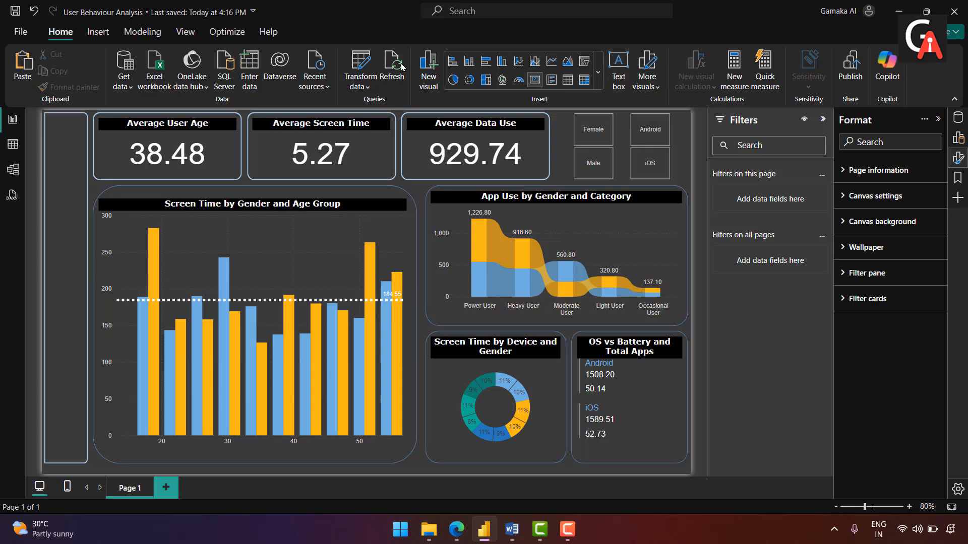
left_click(97, 32)
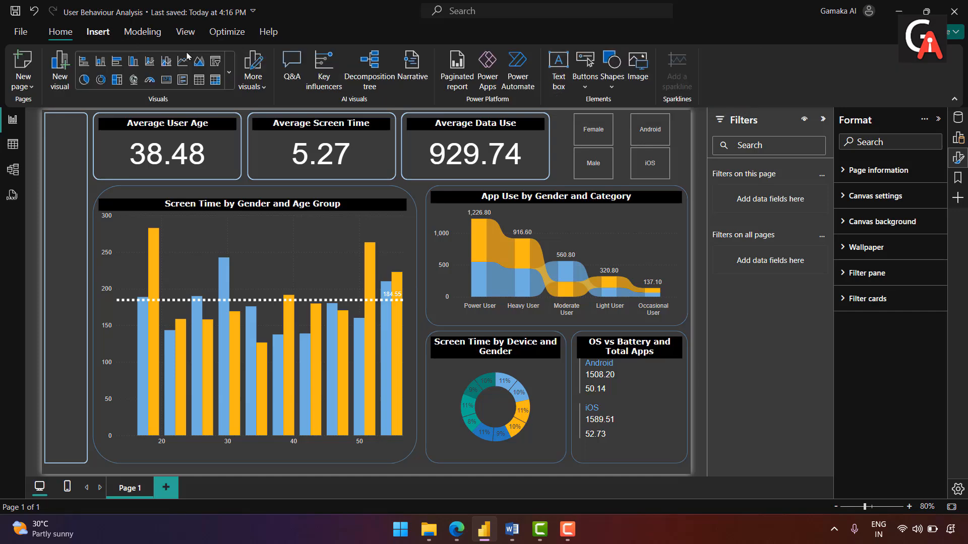
left_click(643, 89)
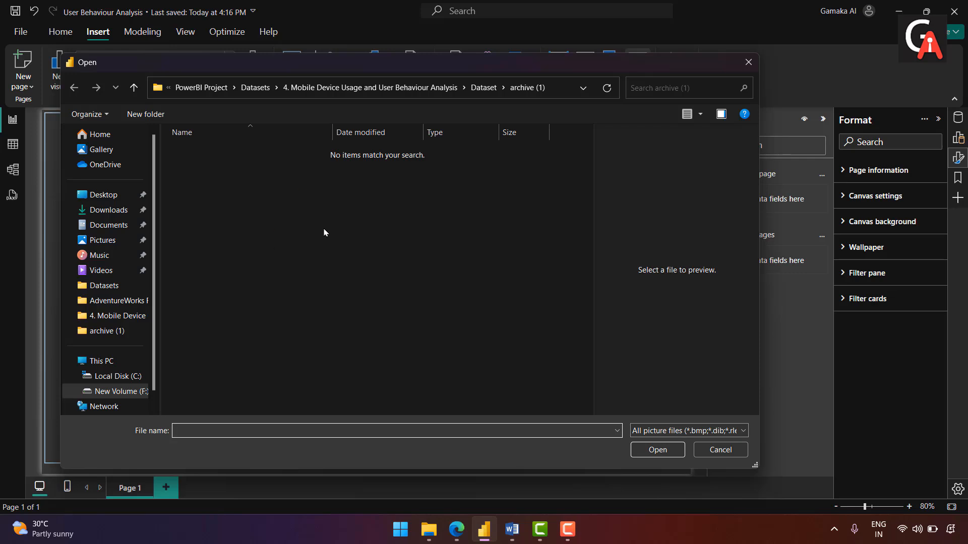
left_click(414, 88)
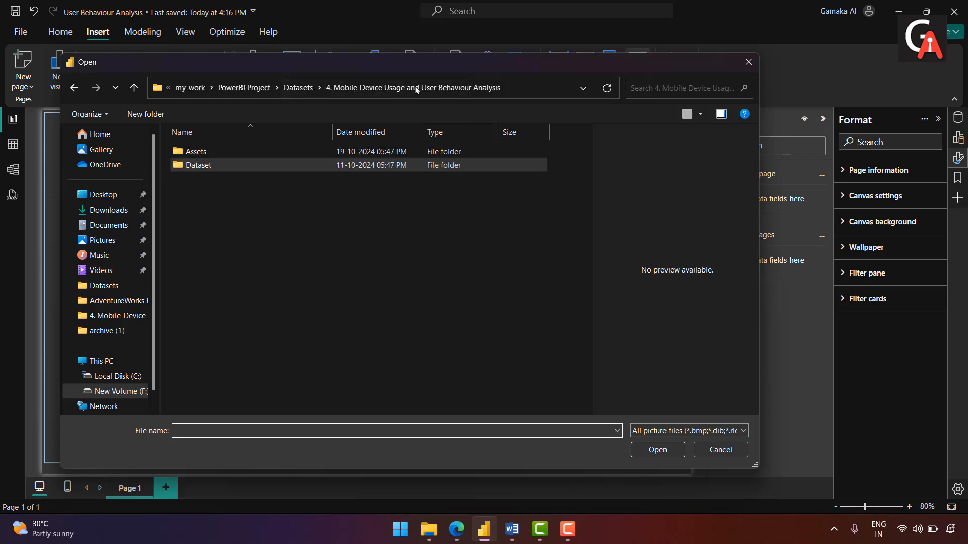
double_click(220, 158)
left_click(346, 174)
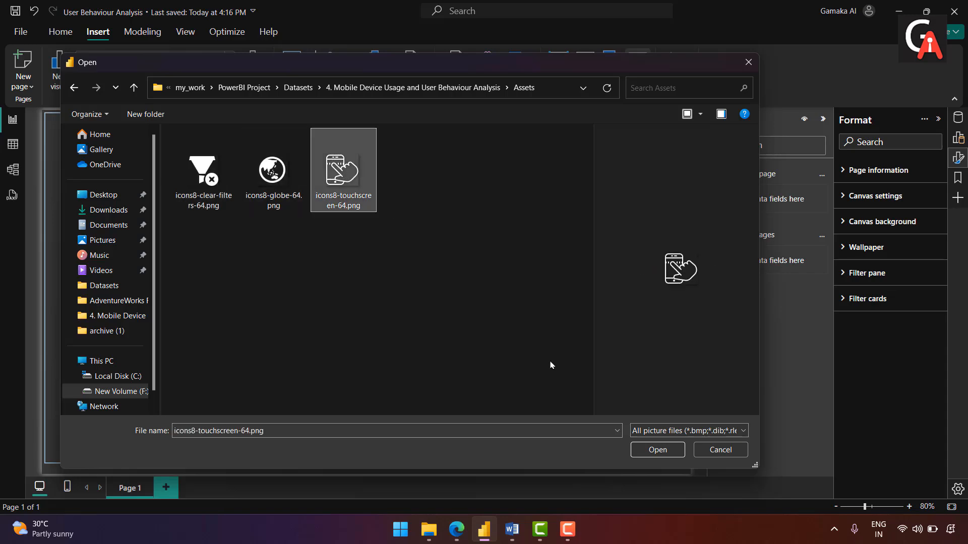
left_click(657, 449)
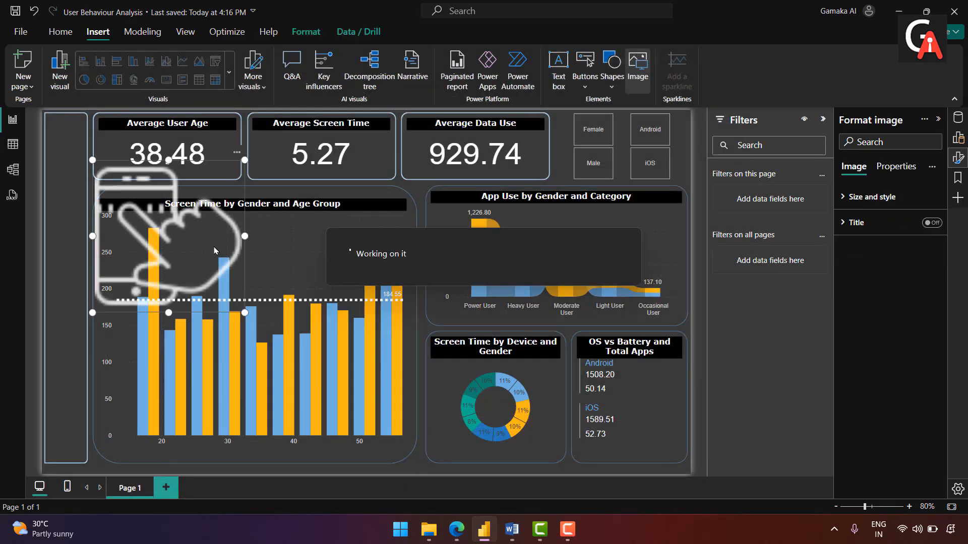
- Shrink the touchscreen icon to about the sidebar's width, place it at the sidebar's upper end and deselect it
left_click_drag(244, 312, 155, 240)
left_click_drag(114, 192, 63, 142)
left_click_drag(106, 174, 69, 154)
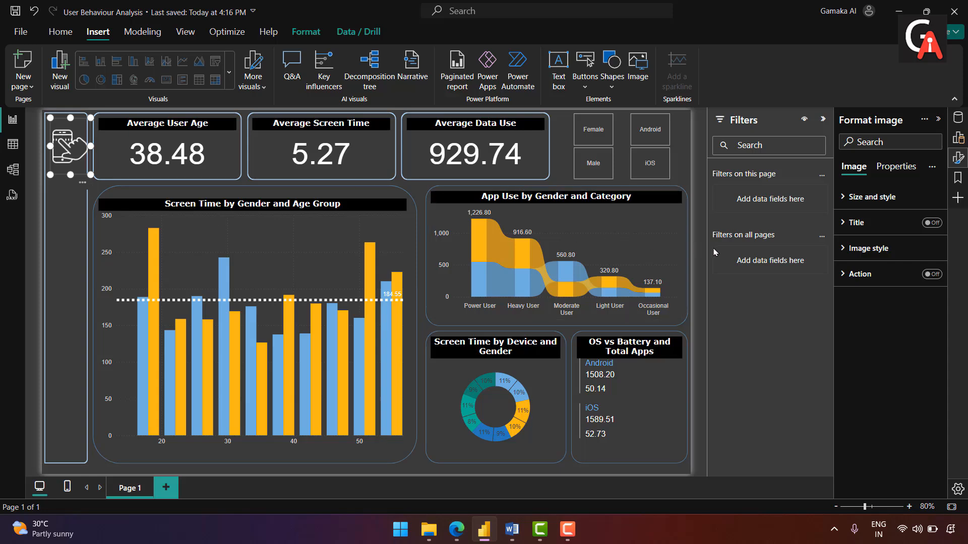
left_click(621, 478)
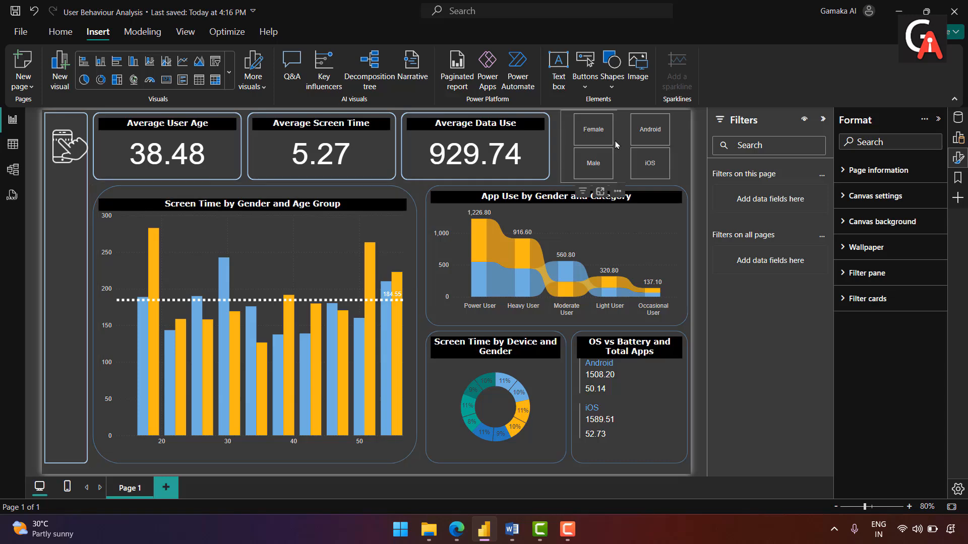
- Insert icons8-globe-64.png, shrink it to the sidebar's width and move it into the lower part of the sidebar
left_click(637, 71)
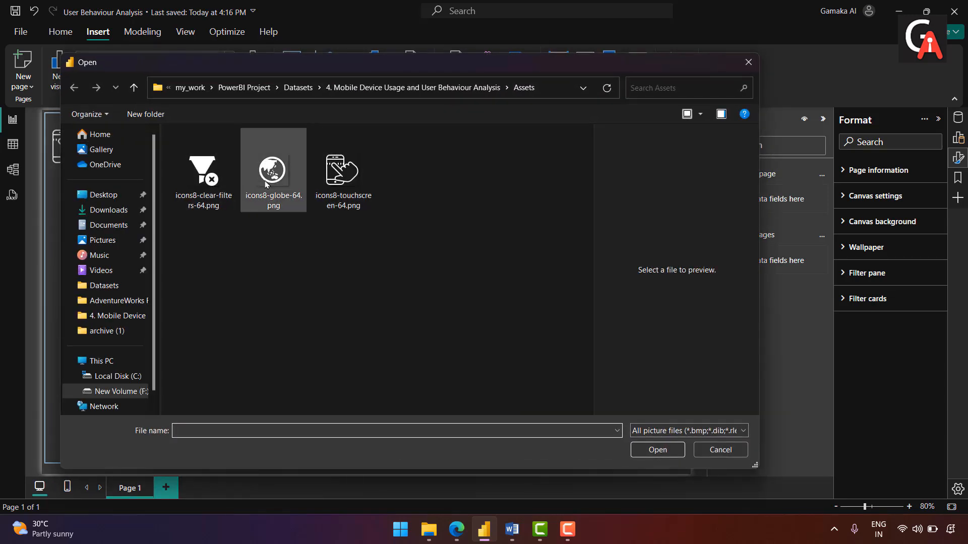
left_click(272, 172)
left_click(660, 450)
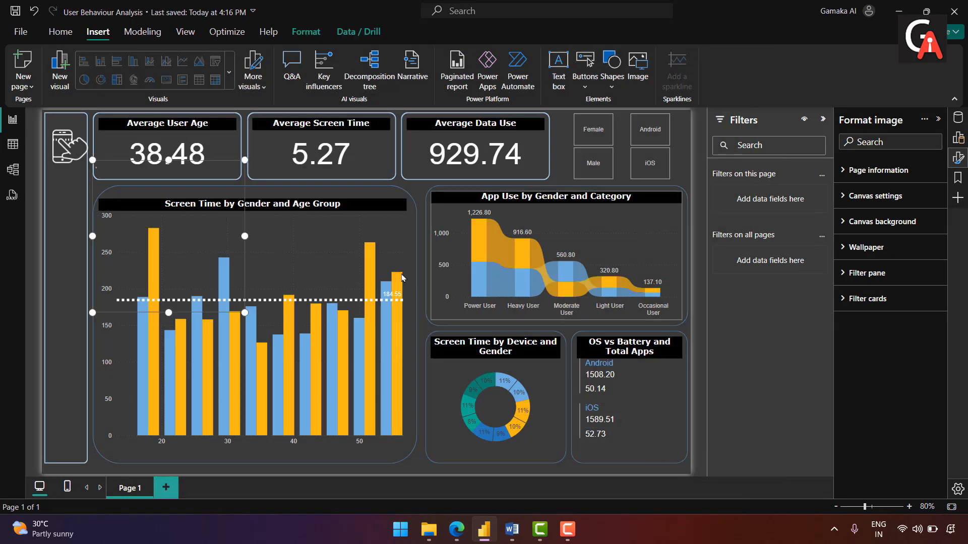
left_click_drag(187, 183, 139, 293)
left_click_drag(194, 271, 92, 329)
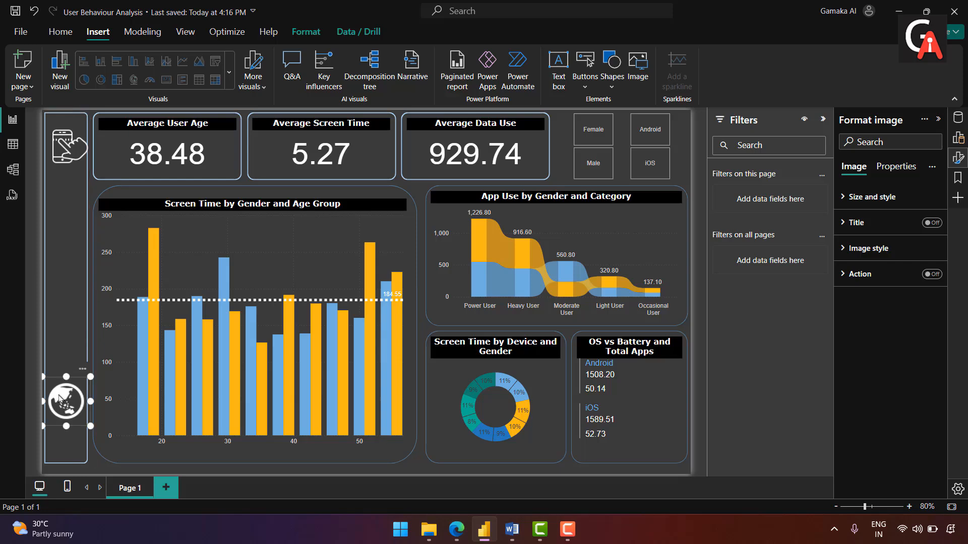
- Make the globe icon slightly smaller, settle it near the sidebar's lower end and deselect it
left_click_drag(64, 398, 61, 432)
right_click(62, 431)
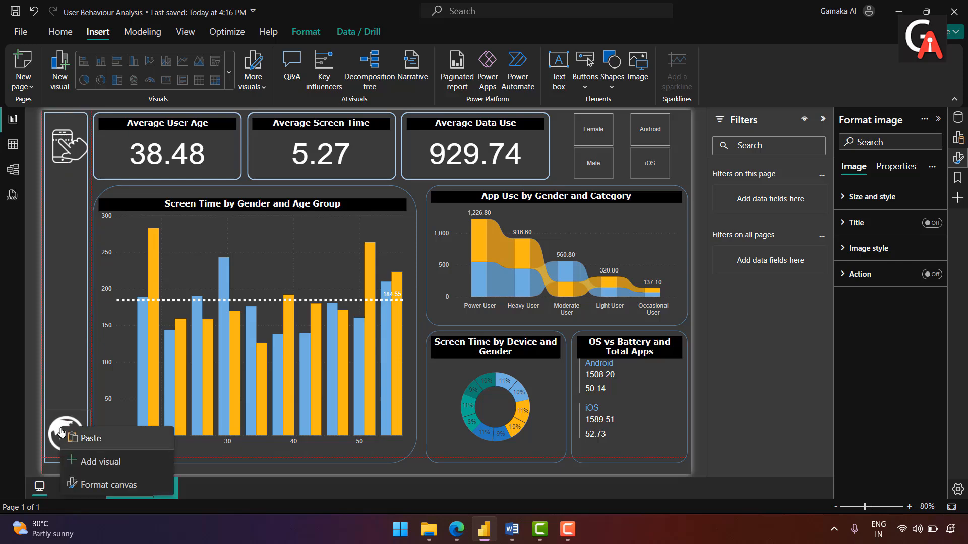
left_click(61, 402)
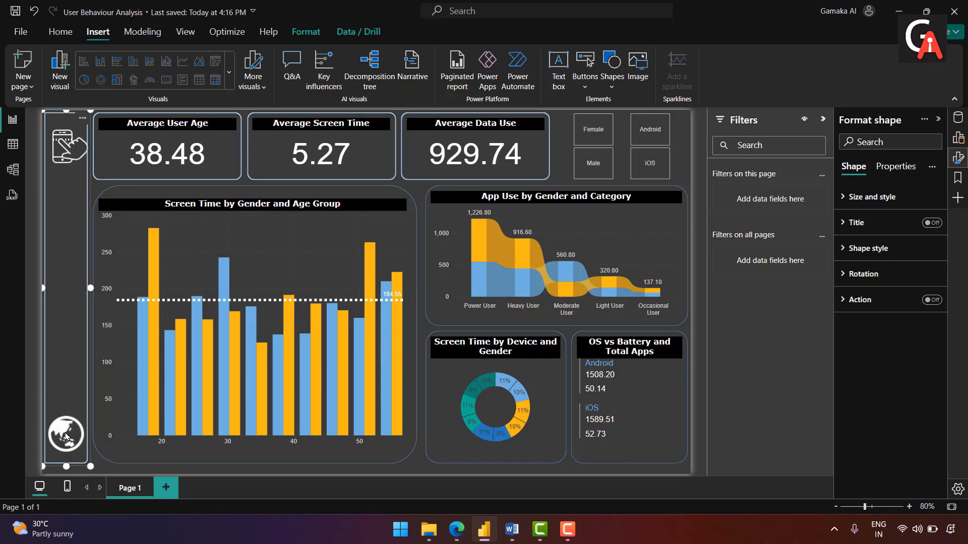
left_click(102, 470)
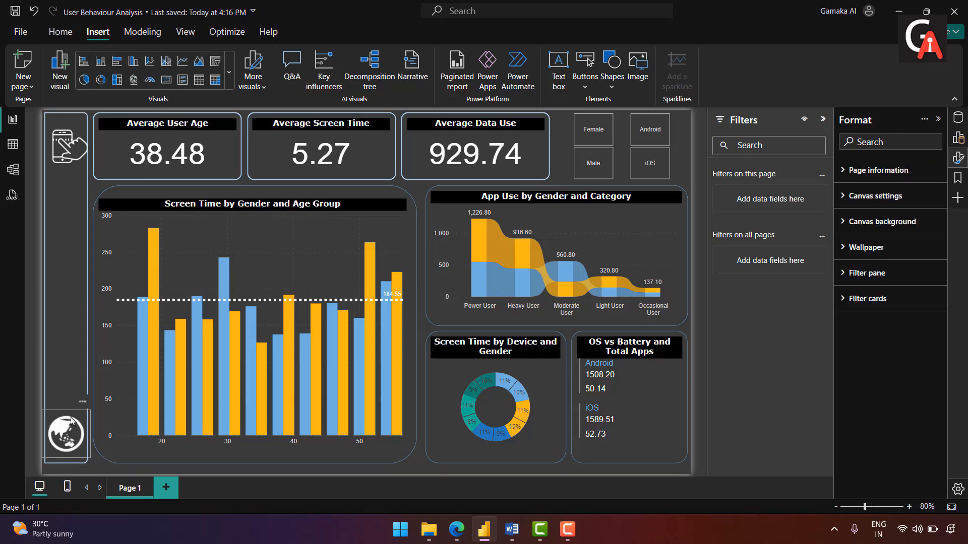
mouse_move(71, 420)
left_mouse_down()
mouse_move(71, 372)
mouse_move(70, 425)
left_mouse_up()
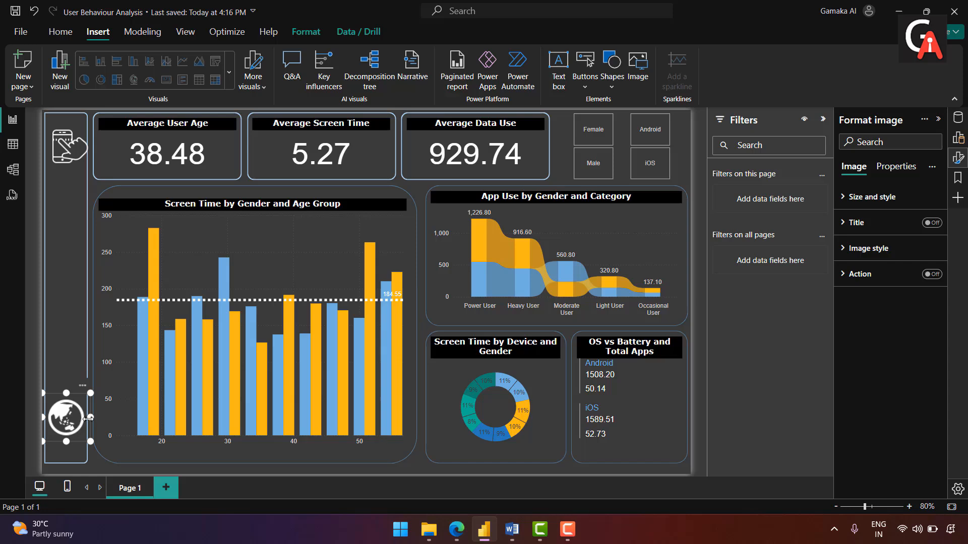
mouse_move(88, 391)
left_mouse_down()
mouse_move(72, 406)
mouse_move(73, 393)
left_mouse_up()
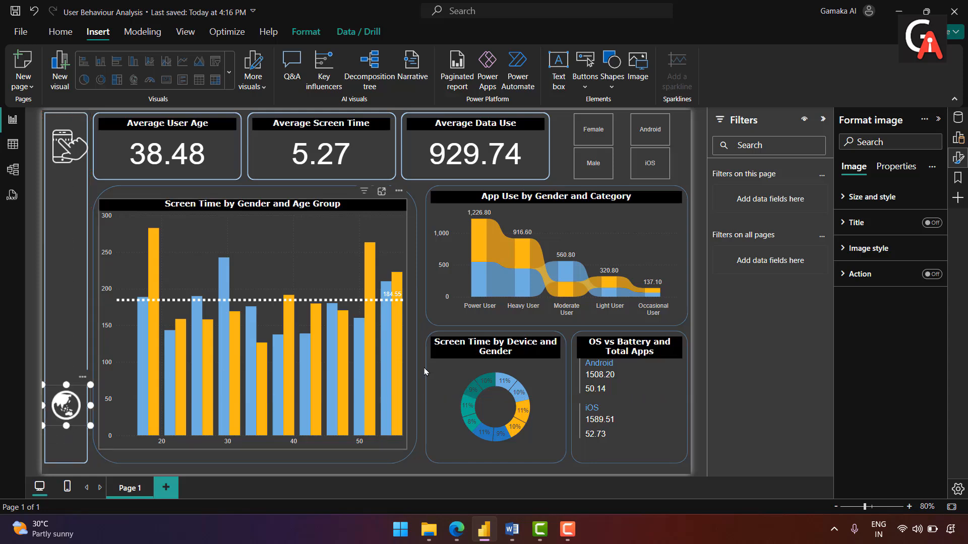
left_click(35, 236)
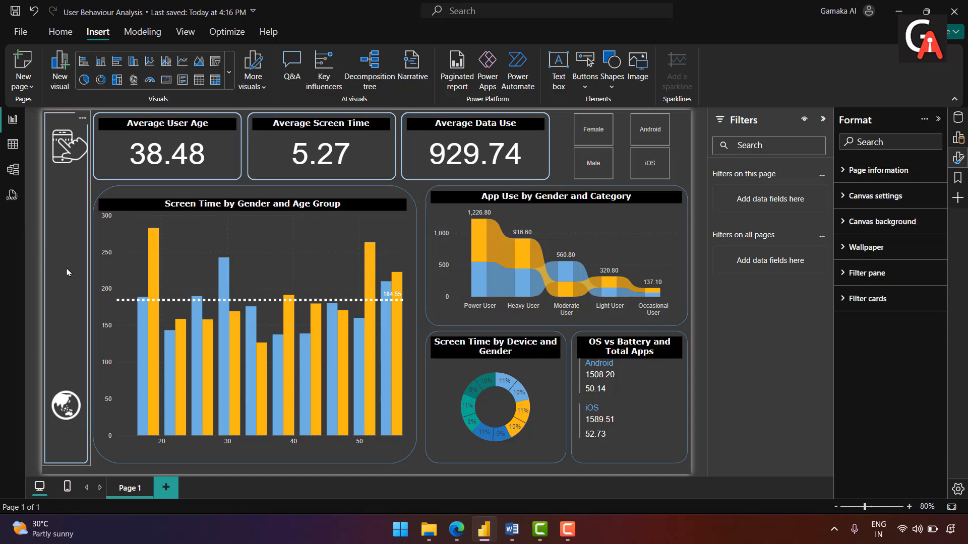
left_click_drag(62, 412, 60, 420)
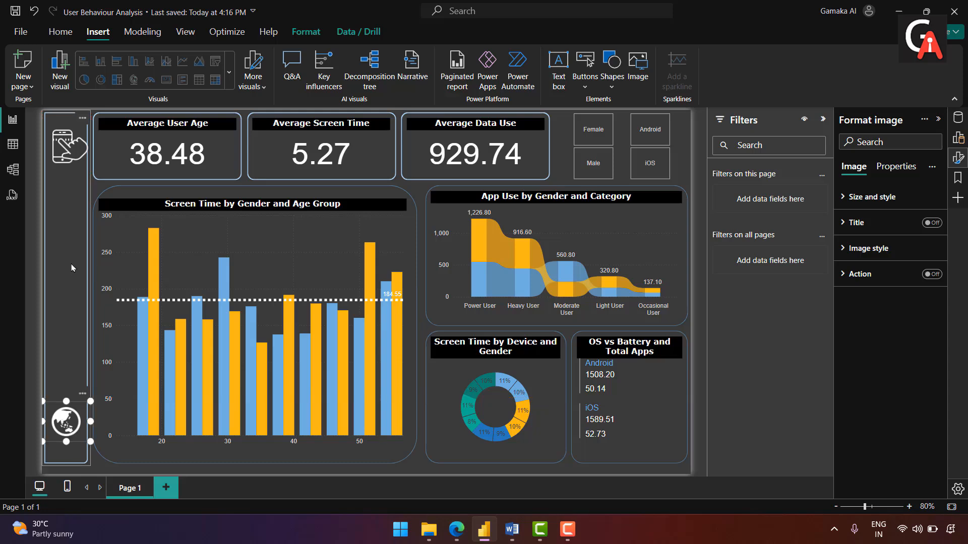
left_click(71, 268)
left_click(699, 244)
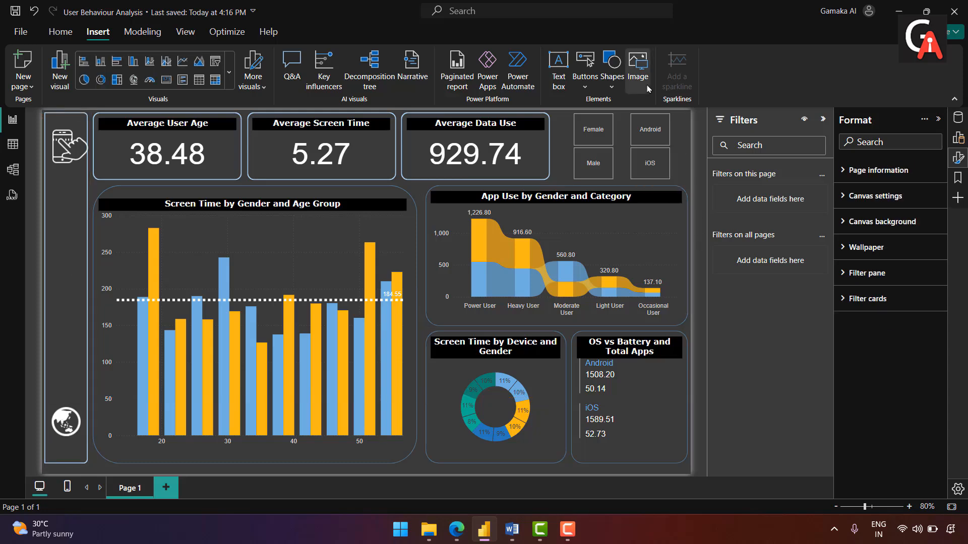
- Insert icons8-clear-filters-64.png, shrink it to the sidebar's width and place it midway down the sidebar
left_click(647, 87)
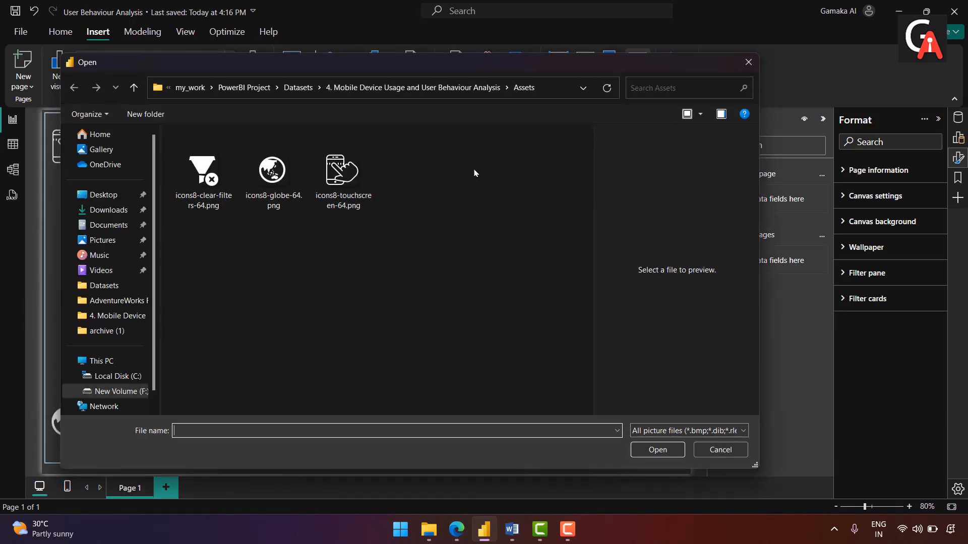
left_click(204, 174)
left_click(657, 449)
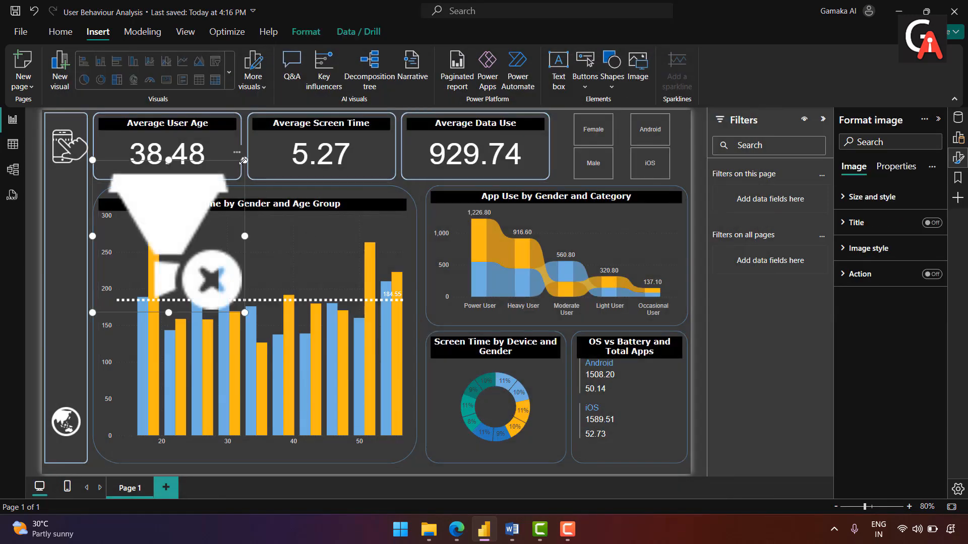
left_click_drag(244, 160, 149, 237)
left_click_drag(127, 287, 68, 284)
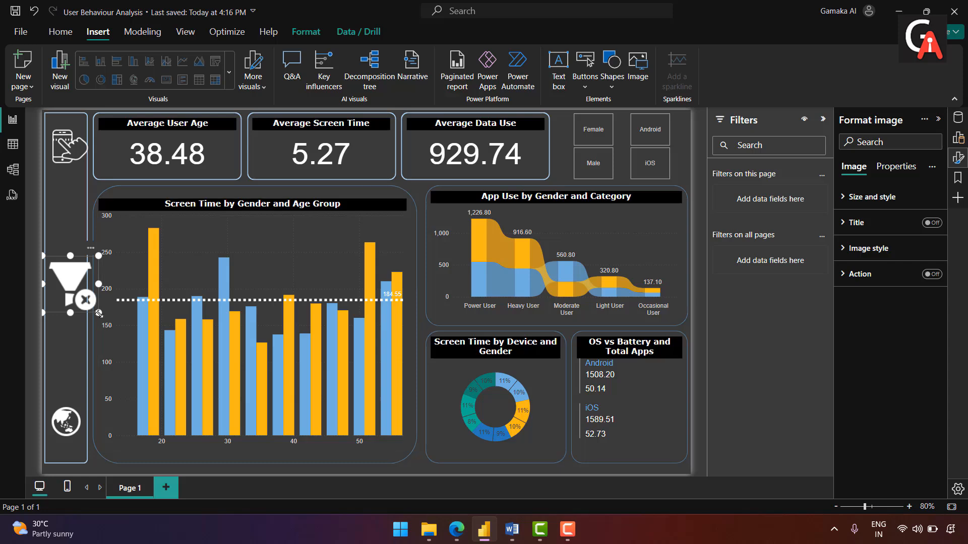
mouse_move(98, 312)
left_mouse_down()
mouse_move(82, 299)
mouse_move(90, 314)
left_mouse_up()
left_click_drag(68, 281, 64, 288)
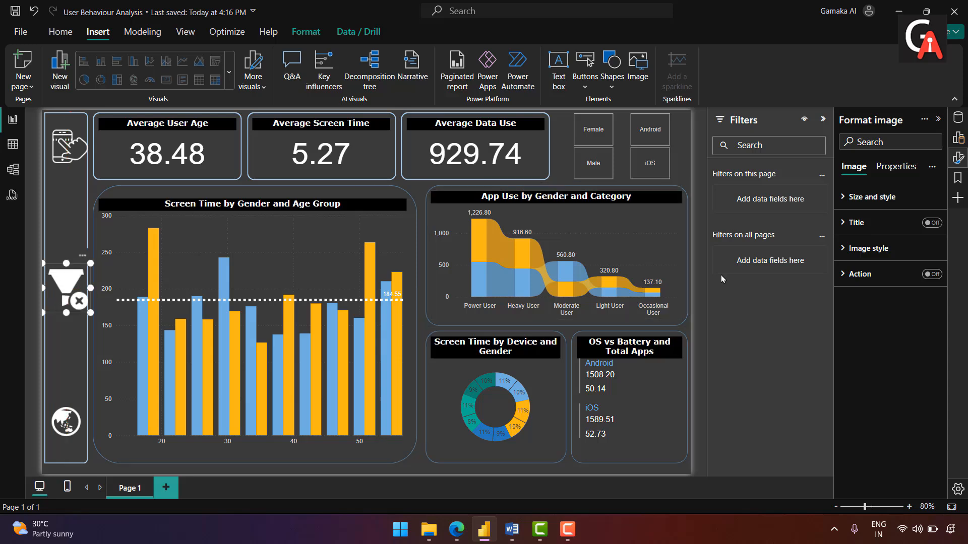
left_click(533, 478)
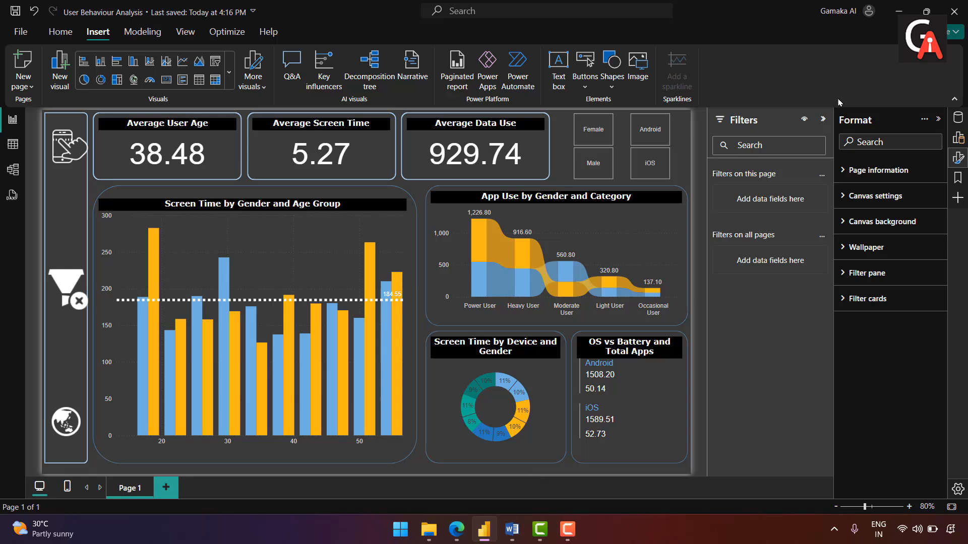
- Collapse the Filters pane, shrink the clear-filters icon a little more and deselect it
left_click(822, 119)
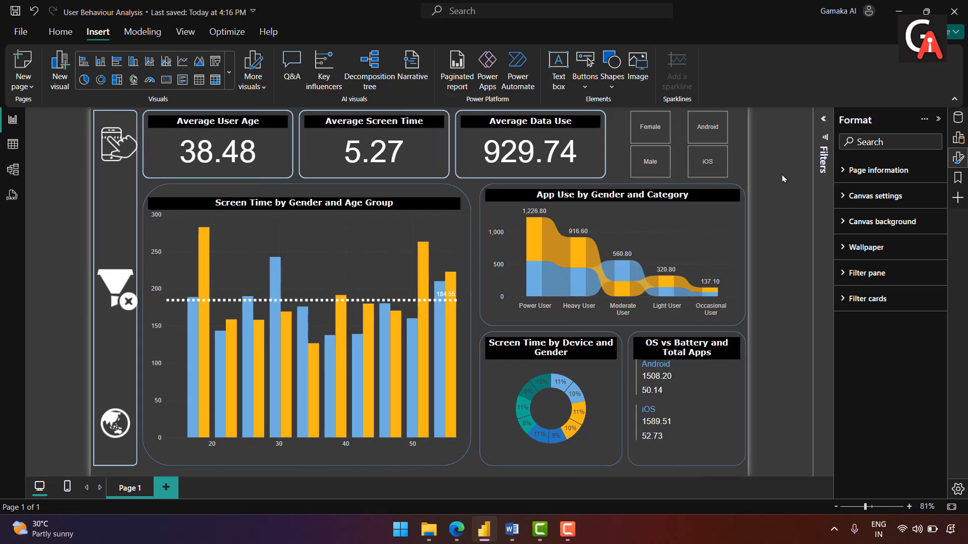
left_click(119, 292)
left_click_drag(140, 312, 120, 302)
left_click(64, 289)
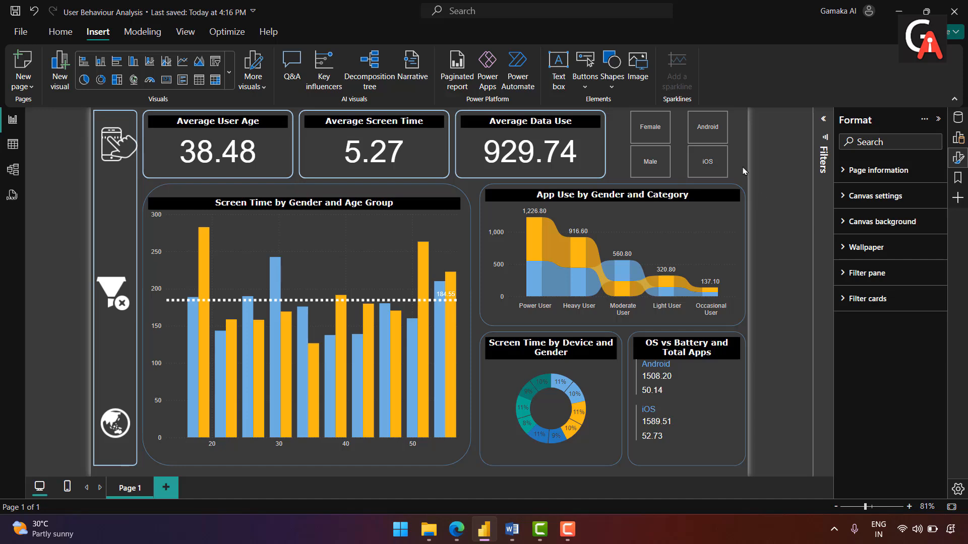
- Filter the page to Male and Android with the slicers, then deselect the slicer
left_click(663, 168)
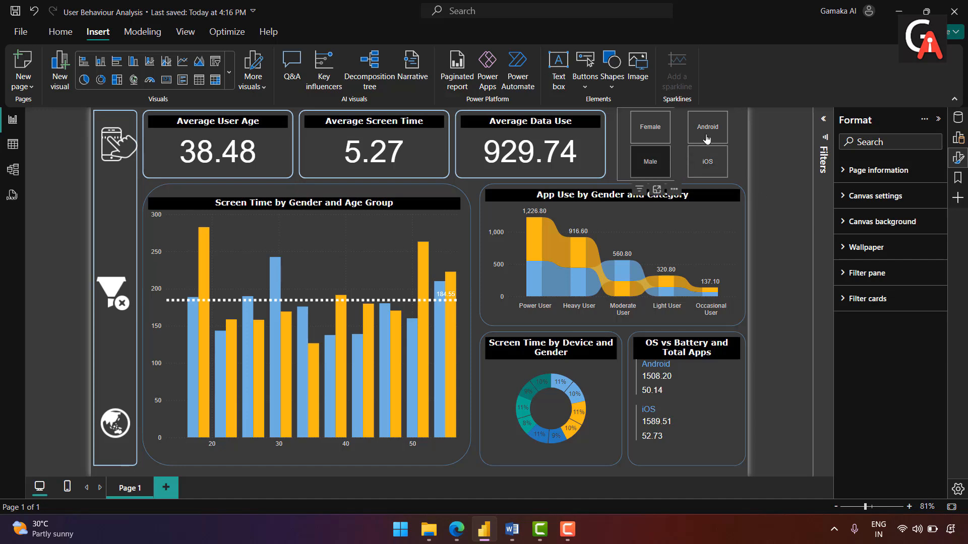
left_click(711, 131)
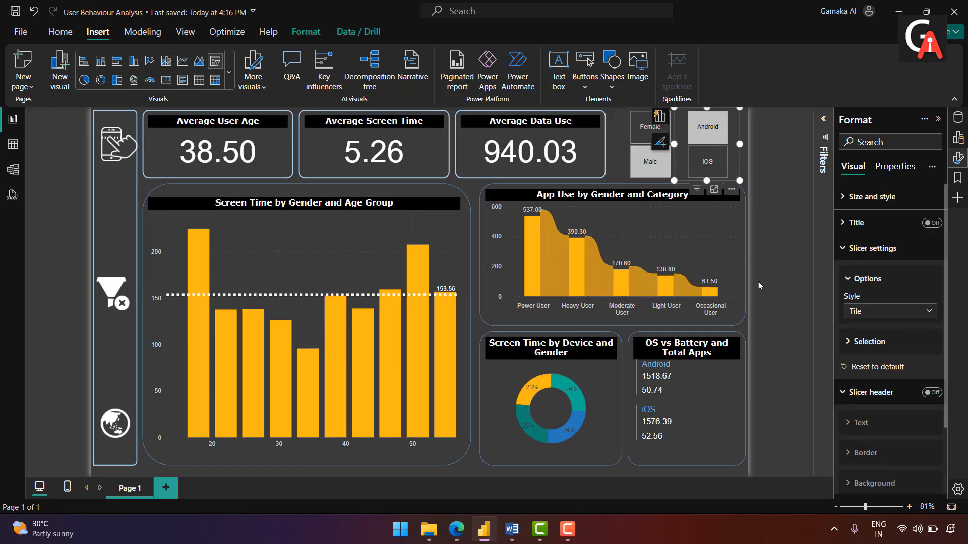
left_click(773, 222)
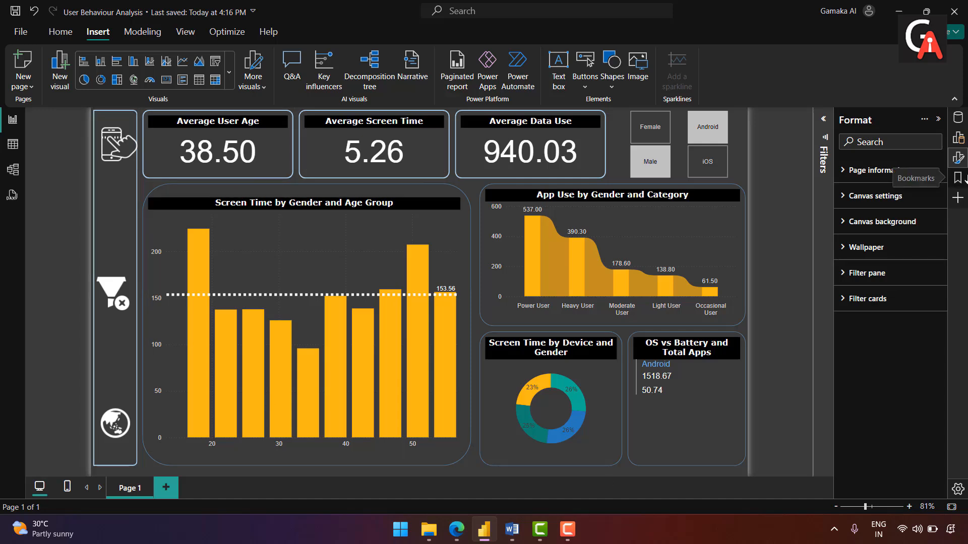
- Add a bookmark of the filtered page and name it Filter State
left_click(958, 177)
left_click(860, 144)
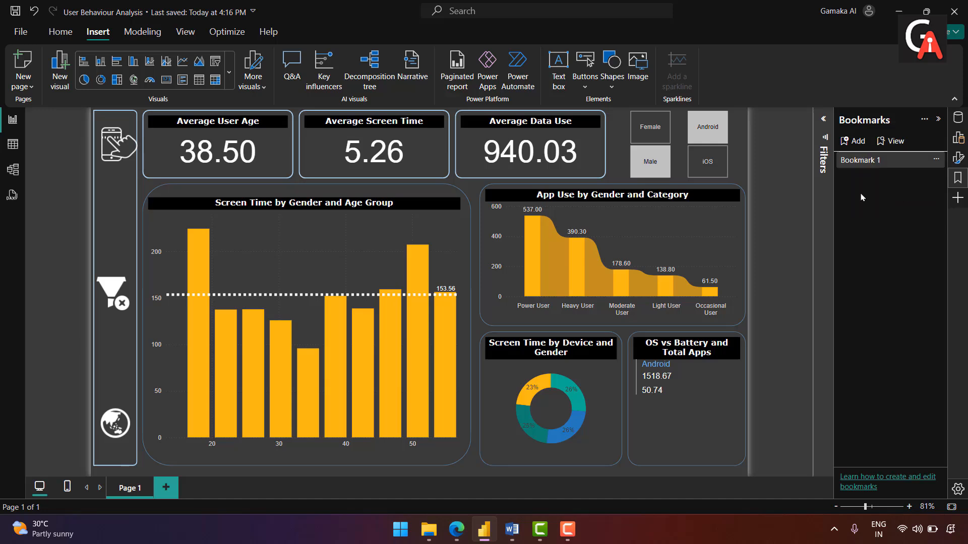
double_click(865, 162)
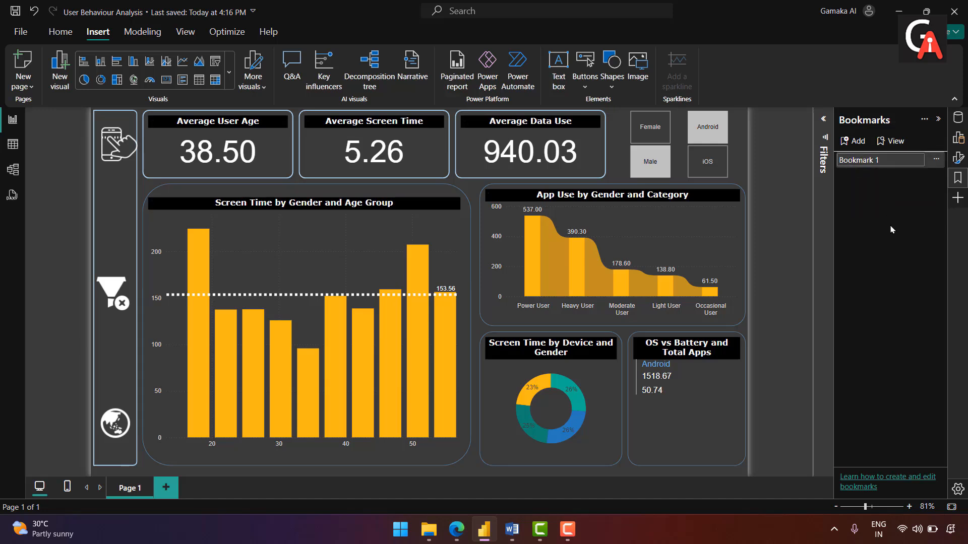
key("BackSpace")
key("BackSpace")
key("BackSpace")
key("BackSpace")
key("BackSpace")
key("BackSpace")
key("BackSpace")
key("BackSpace")
key("BackSpace")
type("Filter State")
key("Return")
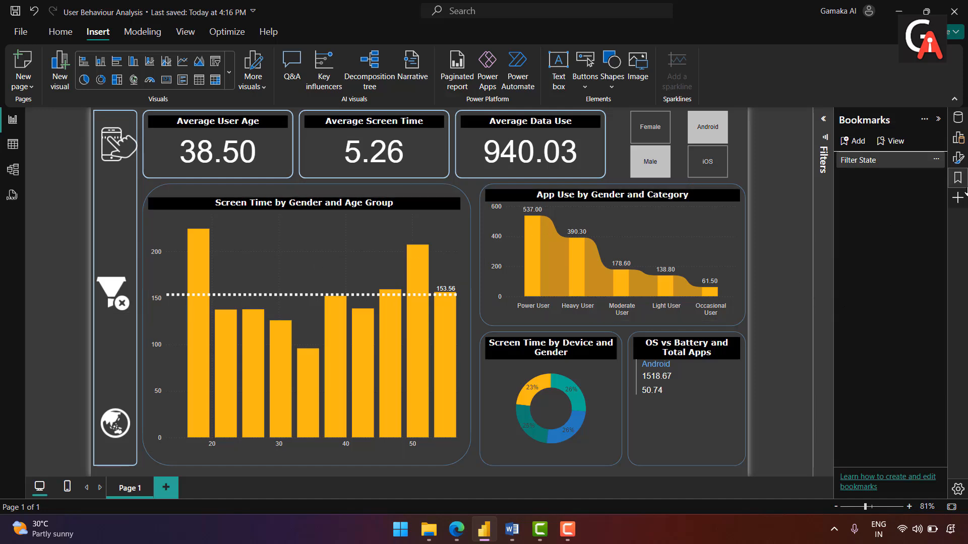
- Turn on the clear-filters icon's action, set its type to Bookmark with the Filter State bookmark, and deselect the icon
left_click(109, 295)
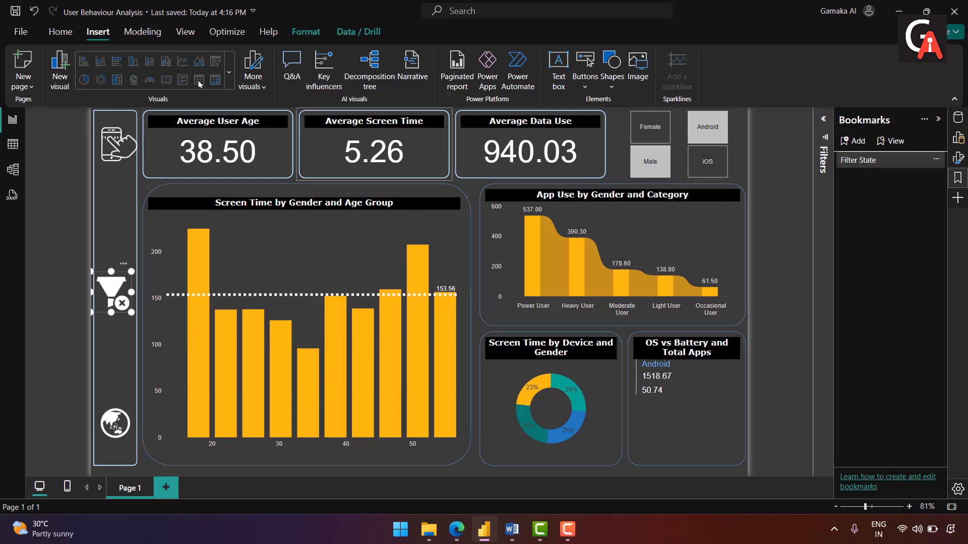
left_click(958, 158)
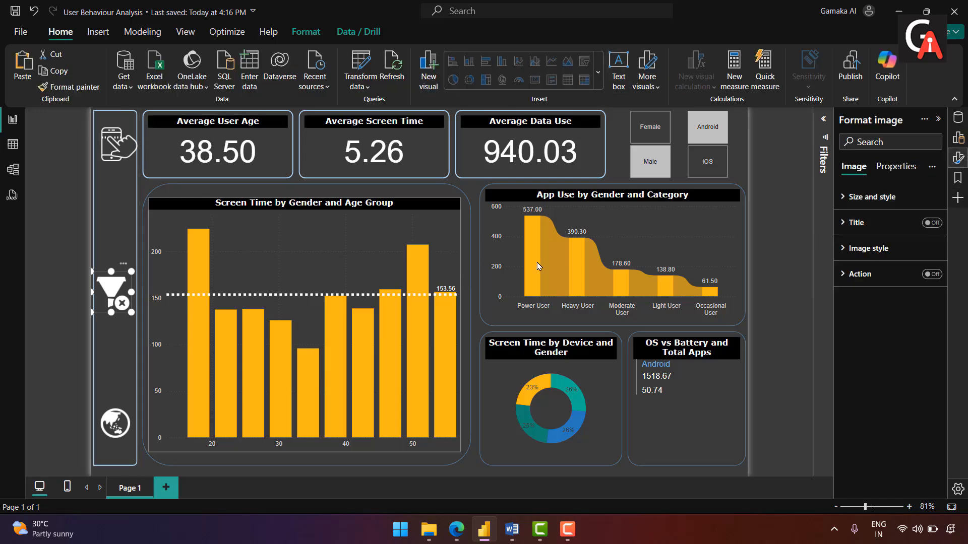
left_click(931, 273)
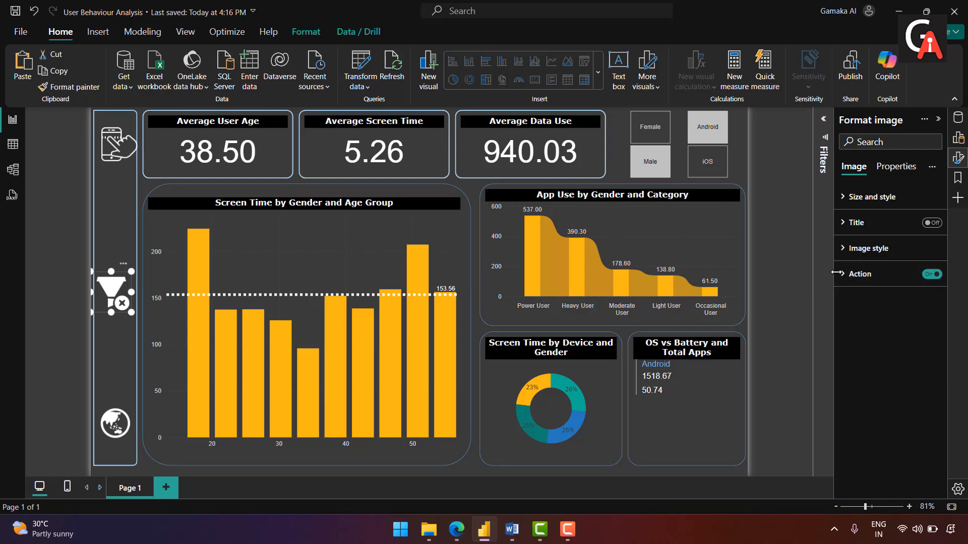
left_click(860, 272)
left_click(870, 339)
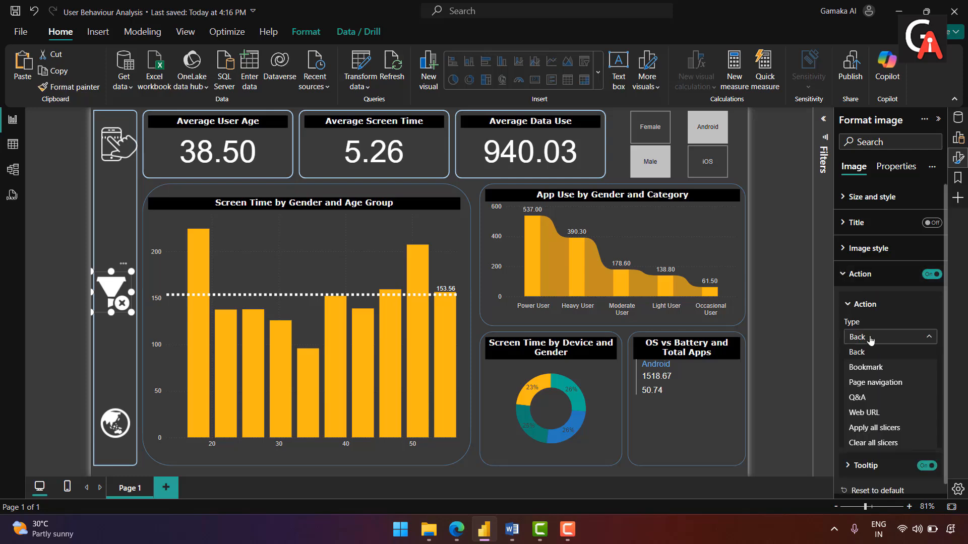
left_click(874, 368)
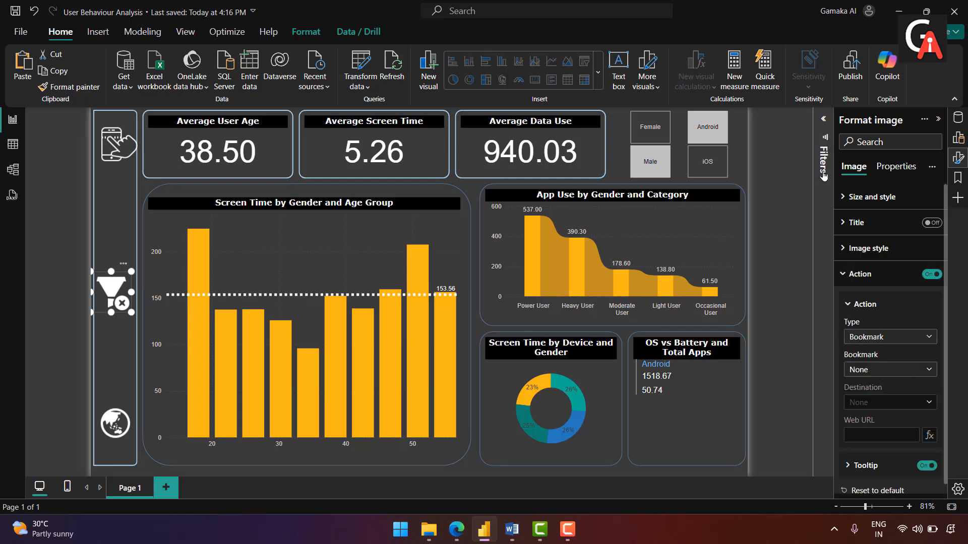
left_click(867, 371)
left_click(881, 401)
left_click(551, 481)
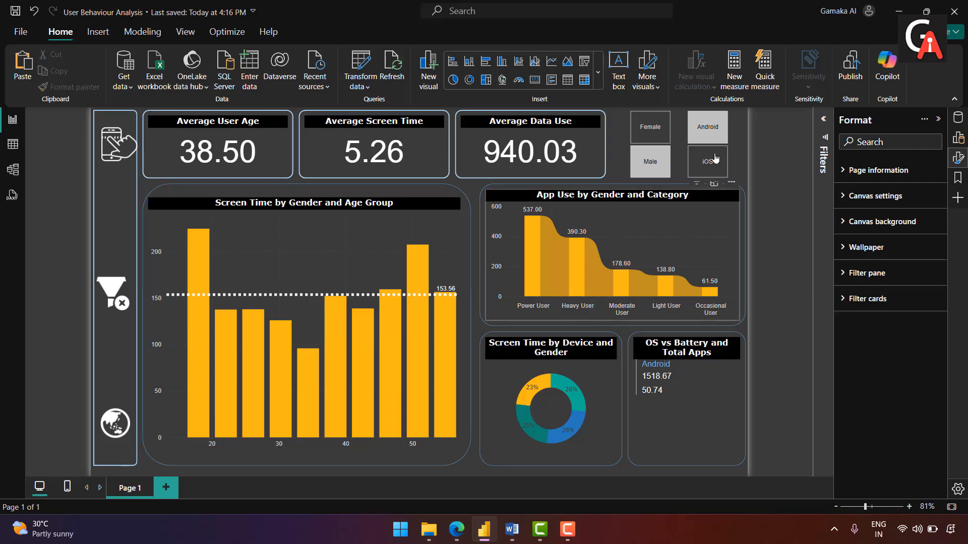
- Clear the Male and Android slicer selections, and move the clear-filters icon down closer to the globe icon
left_click(721, 140)
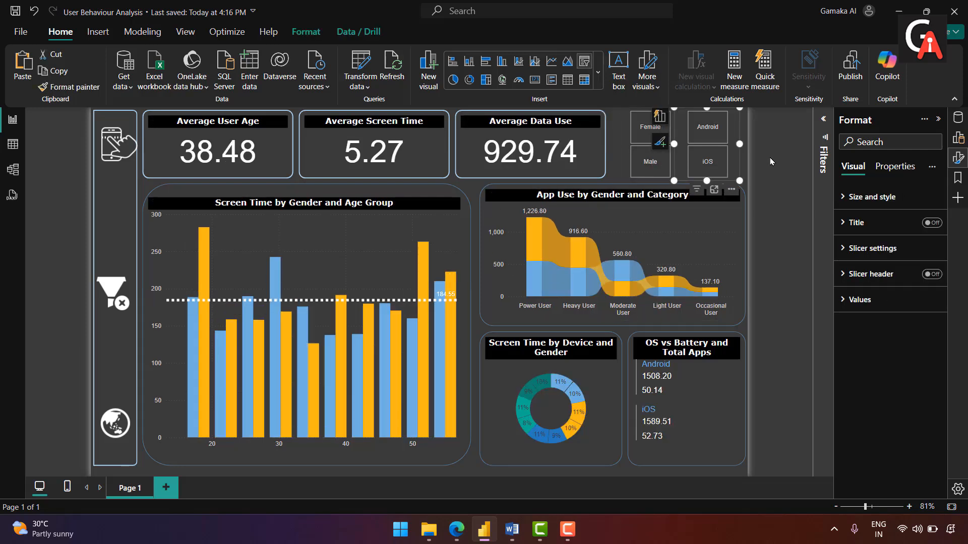
left_click(774, 174)
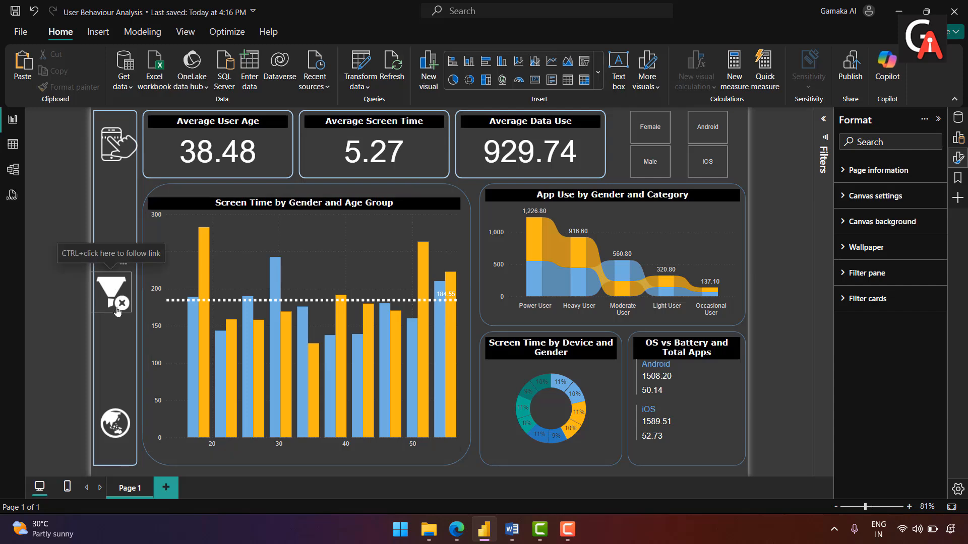
left_click_drag(116, 295, 120, 343)
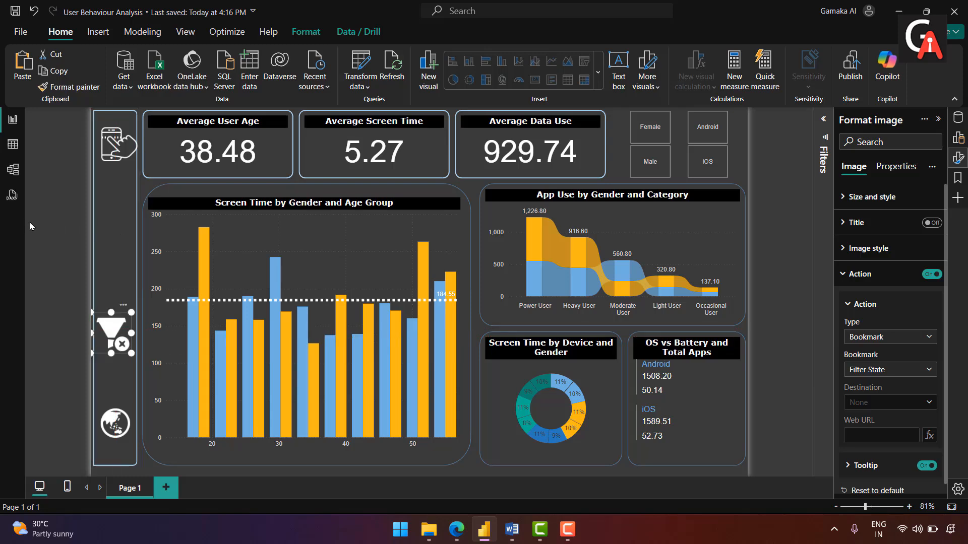
left_click(48, 217)
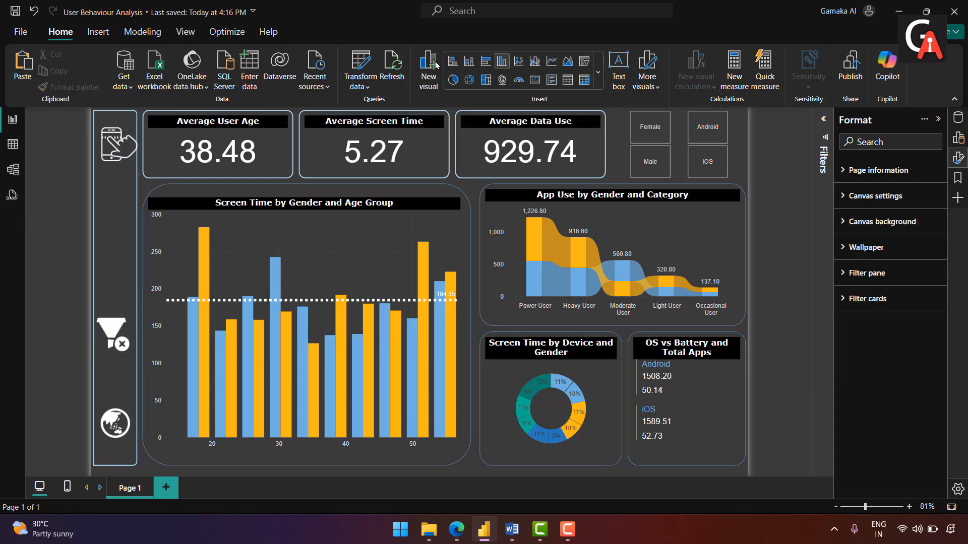
- Insert a Reset button and place it in the sidebar between the phone icon and the clear-filters icon
left_click(98, 32)
left_click(580, 82)
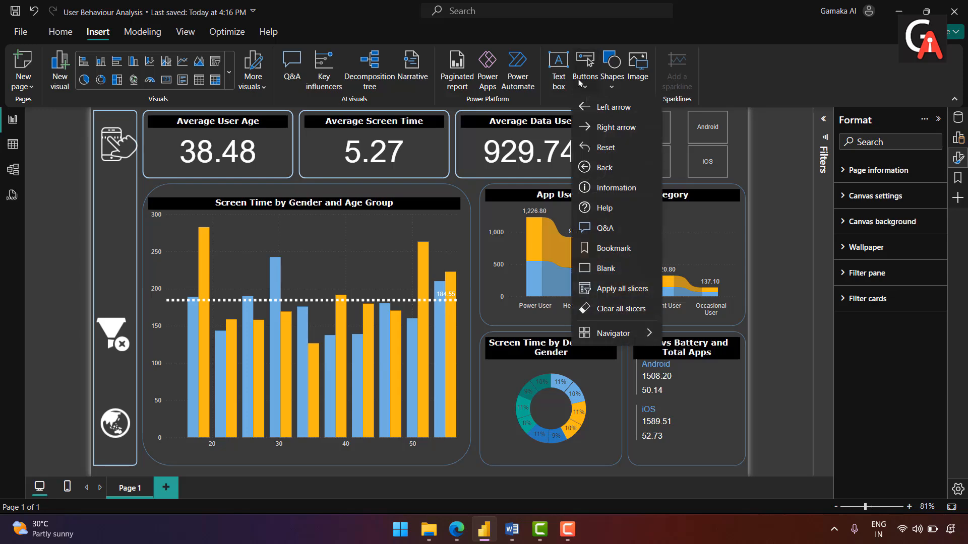
left_click(619, 148)
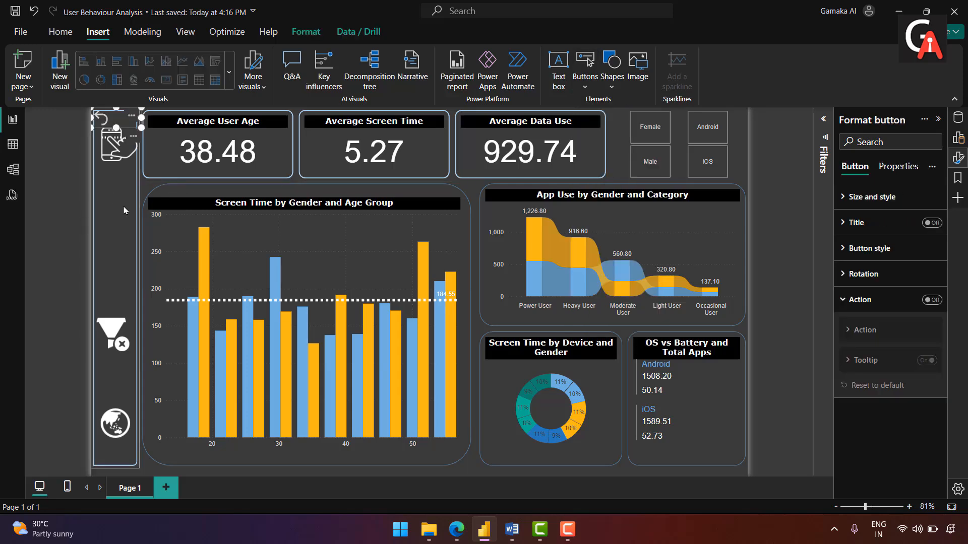
left_click_drag(117, 119, 115, 229)
left_click(75, 232)
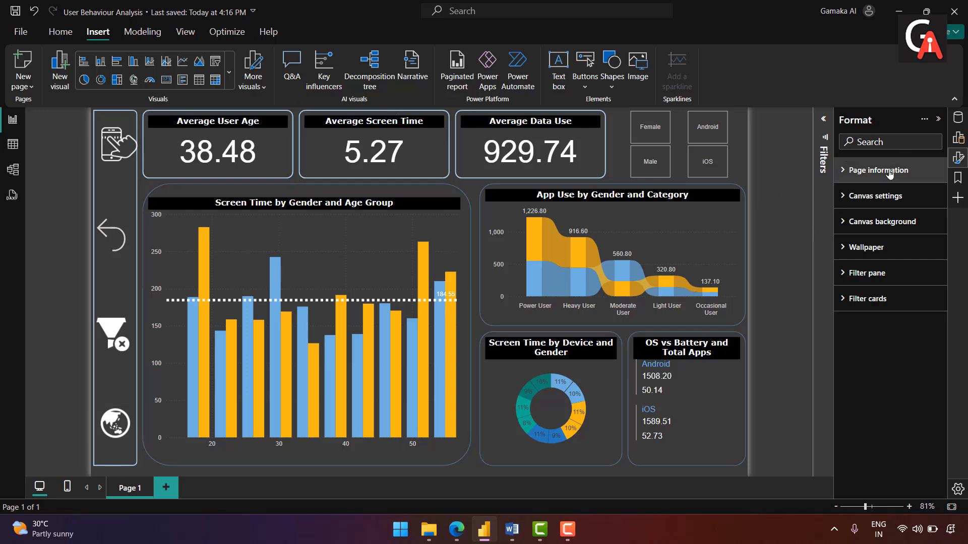
- Add a bookmark of the unfiltered page and name it Default State
left_click(958, 178)
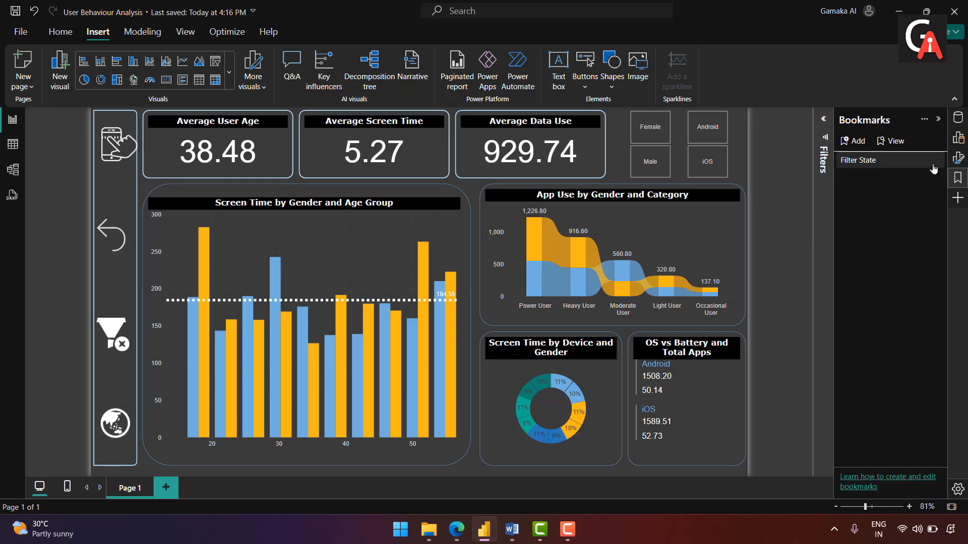
left_click(857, 144)
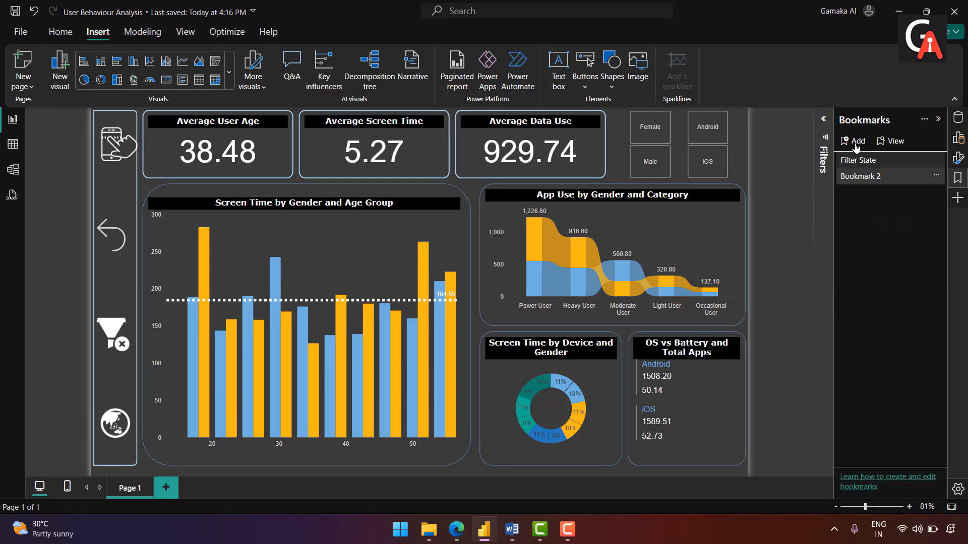
double_click(875, 177)
key("BackSpace")
key("BackSpace")
key("BackSpace")
key("BackSpace")
key("BackSpace")
key("BackSpace")
key("BackSpace")
type("Default Stat")
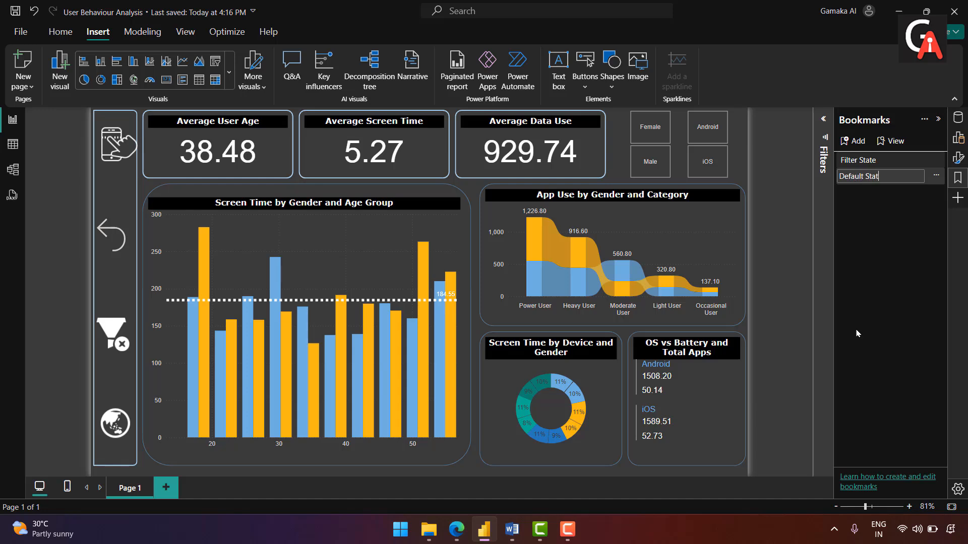
type("e")
key("Return")
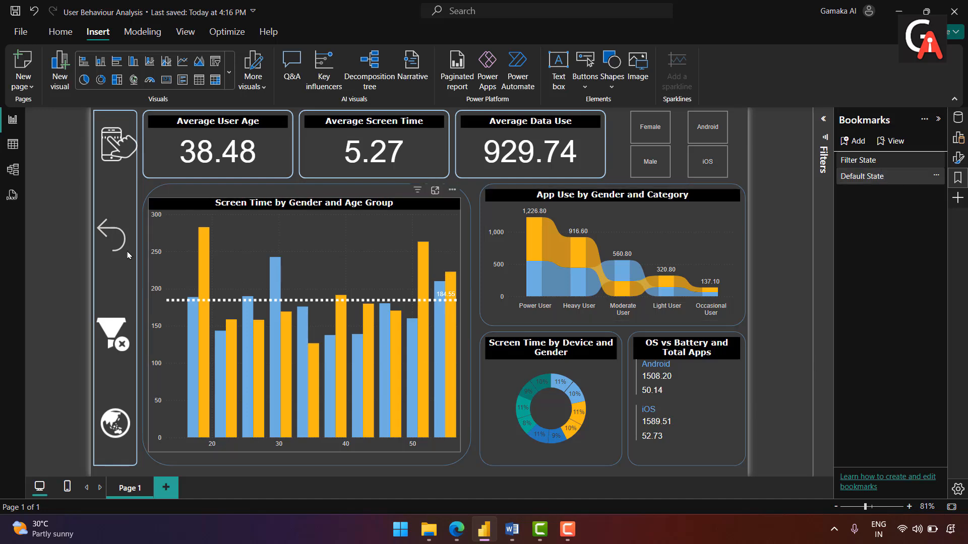
- Turn on the reset button's action, set its type to Bookmark with the Default State bookmark, and deselect the button
left_click(111, 245)
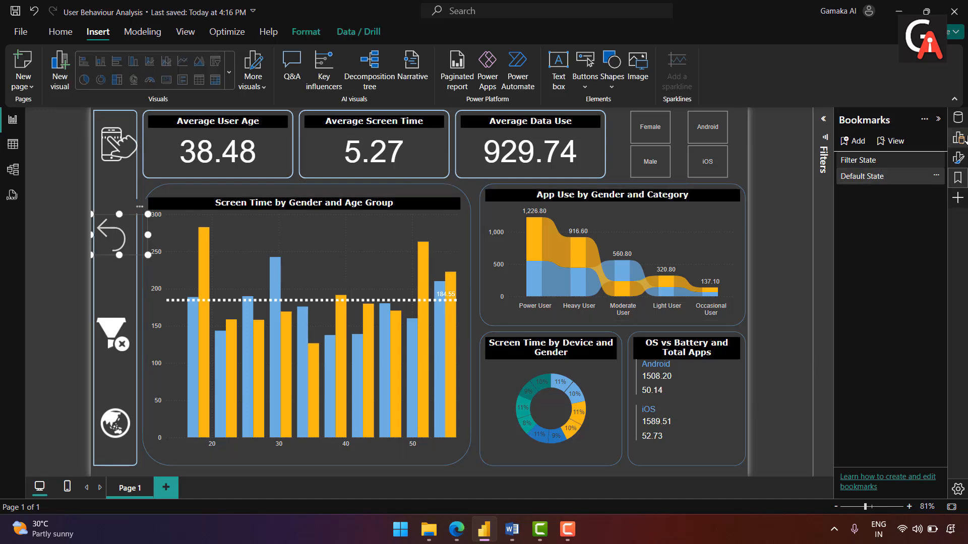
left_click(957, 158)
left_click(925, 300)
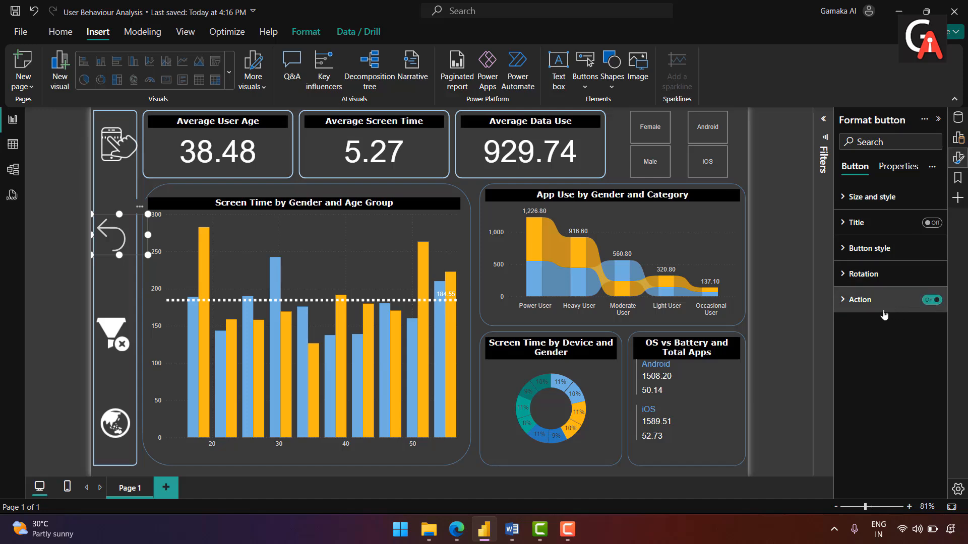
left_click(862, 303)
left_click(877, 363)
left_click(873, 394)
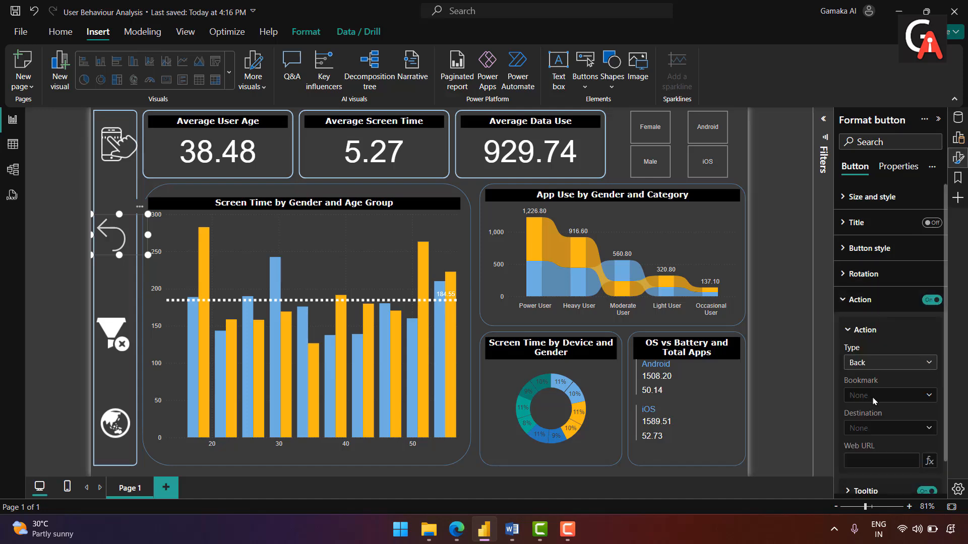
left_click(857, 397)
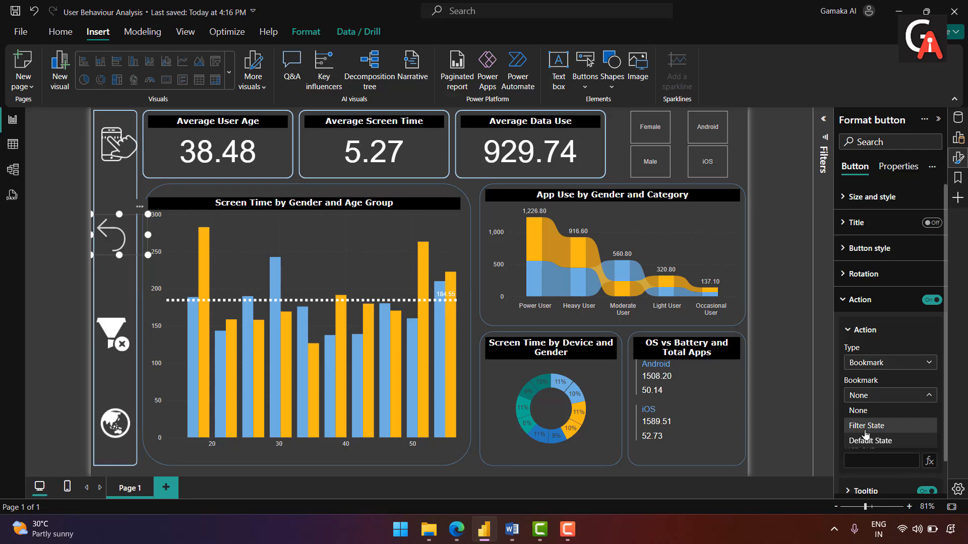
left_click(867, 441)
left_click(809, 354)
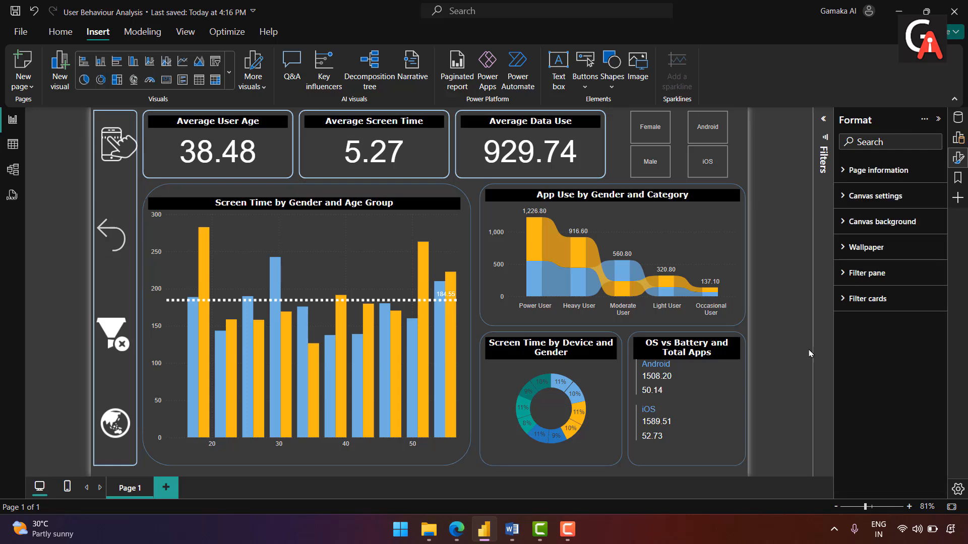
- Collapse the Format pane and test the bookmark actions of the clear-filters icon and the reset button
left_click(938, 118)
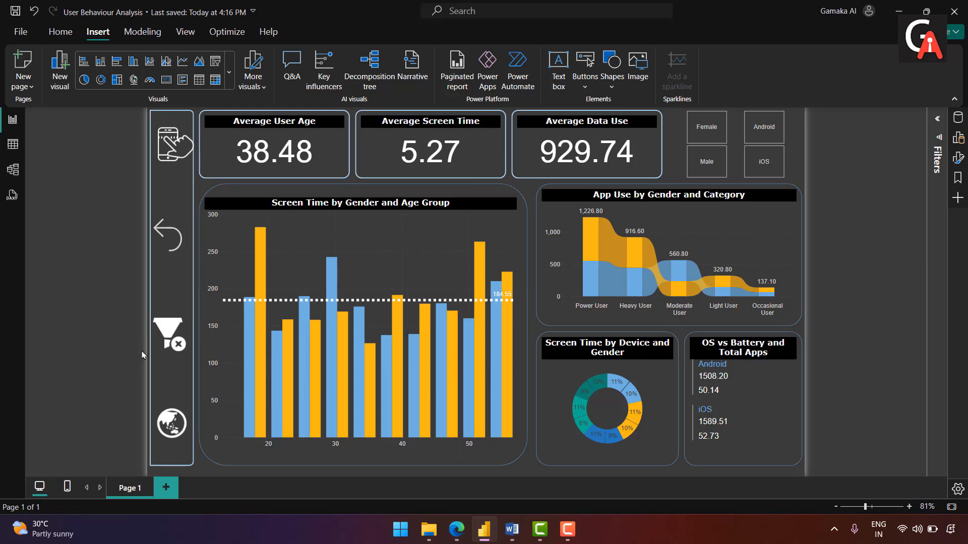
left_click(174, 341, "ctrl")
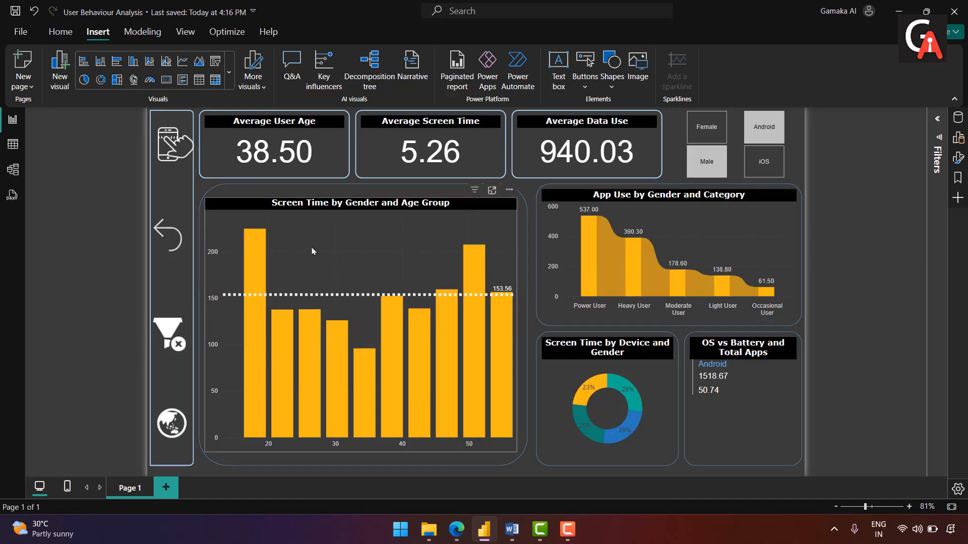
left_click(174, 238, "ctrl")
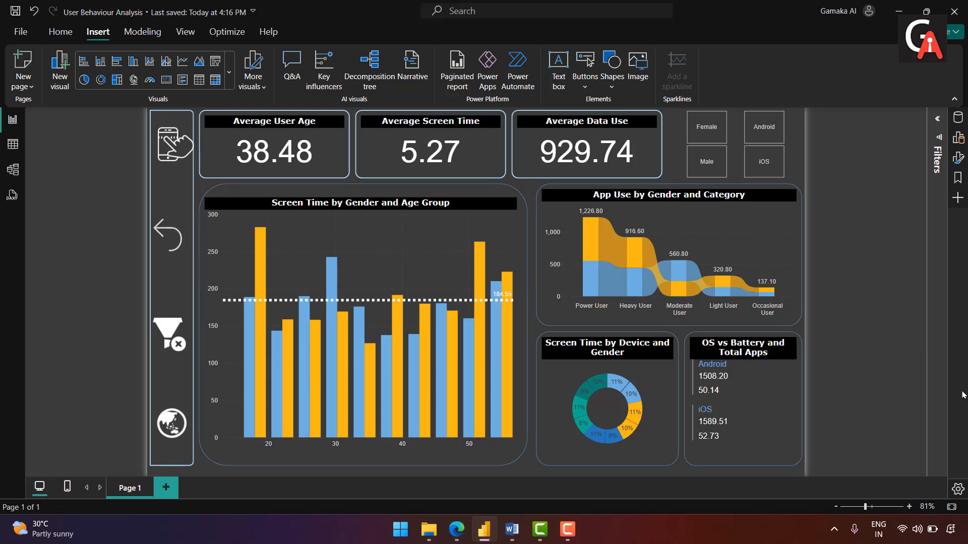
- Save the report's changes and publish it to My workspace
left_click(61, 32)
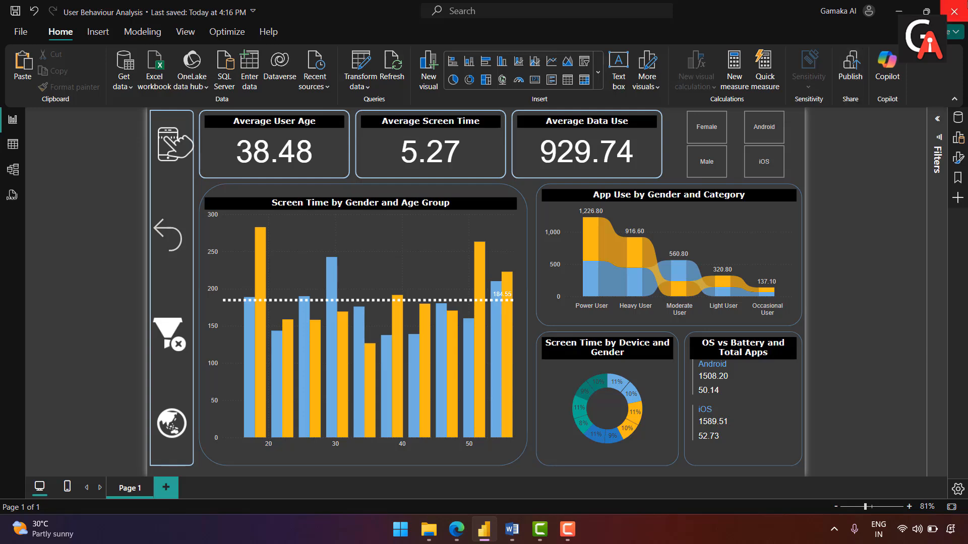
left_click(850, 72)
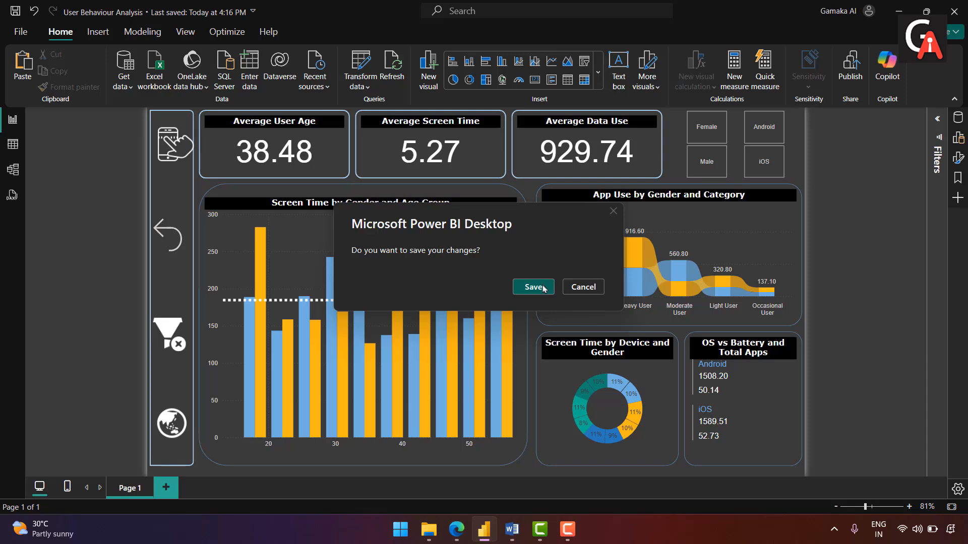
left_click(544, 290)
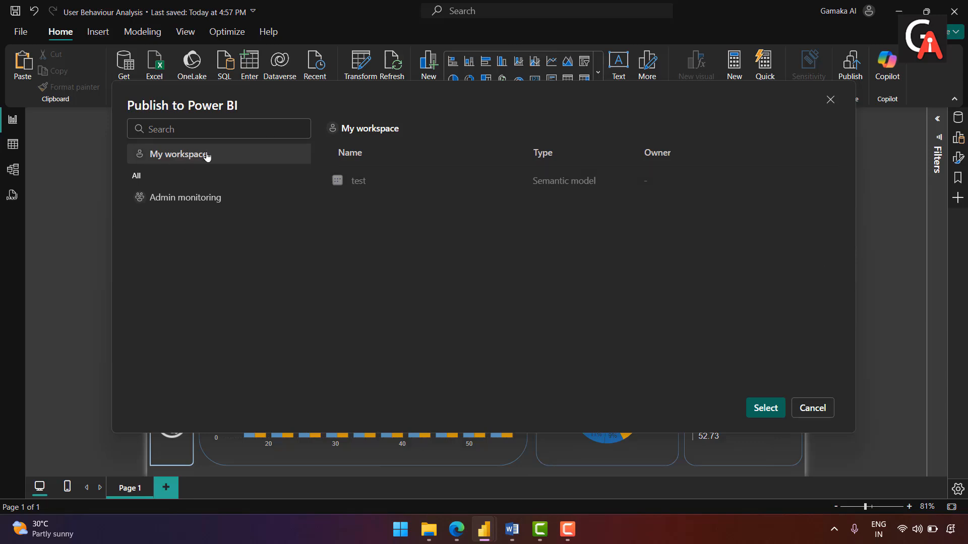
left_click(758, 406)
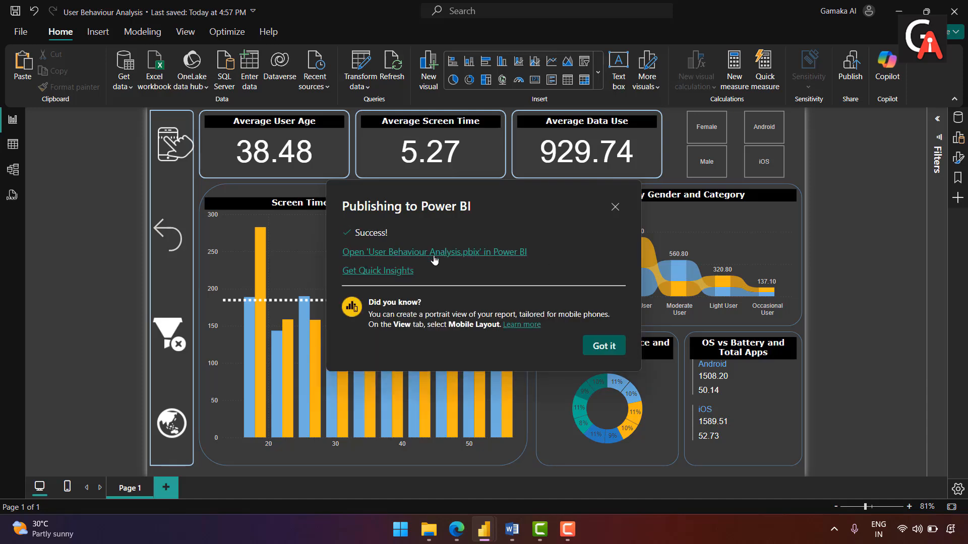
- Open the published report in the Power BI service with the organisation's account and test its clear-filters and reset icons
left_click(482, 253)
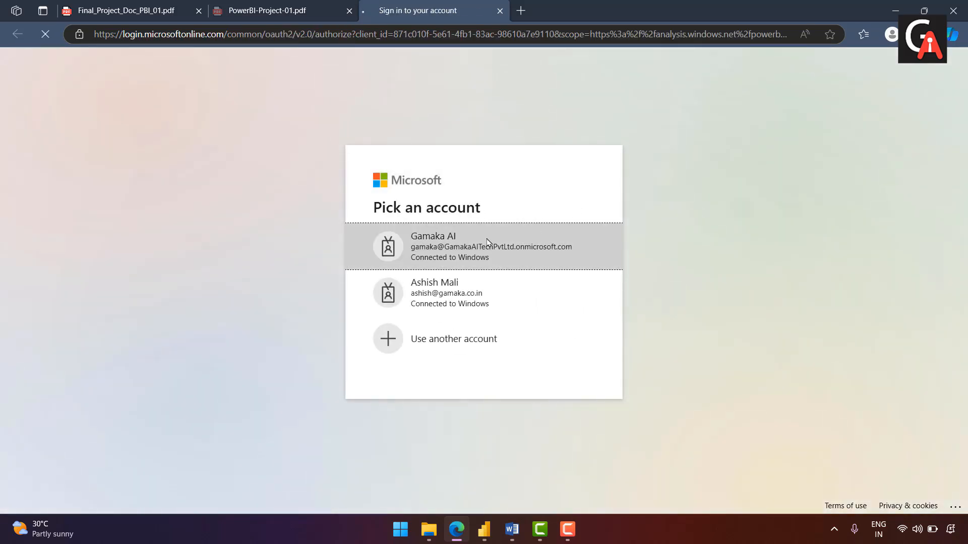
left_click(487, 242)
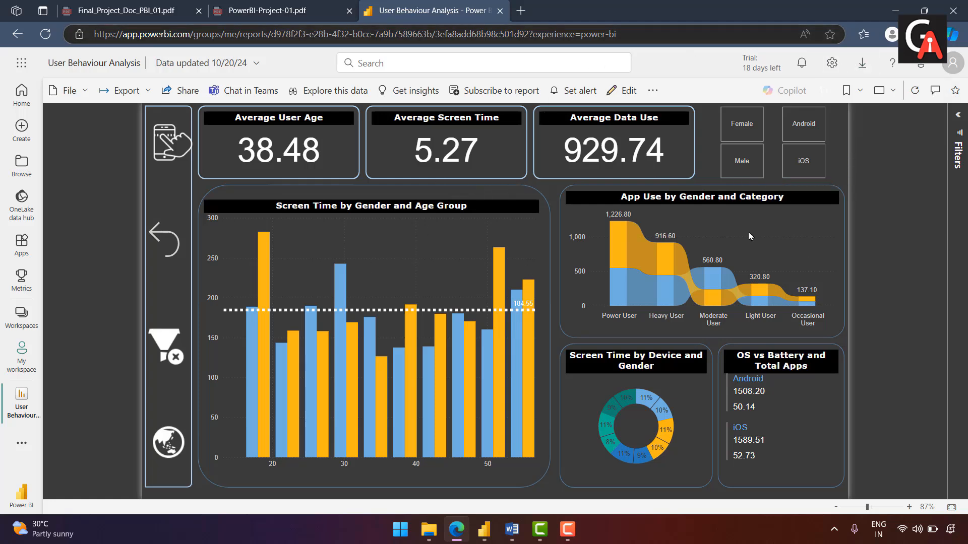
left_click(166, 348)
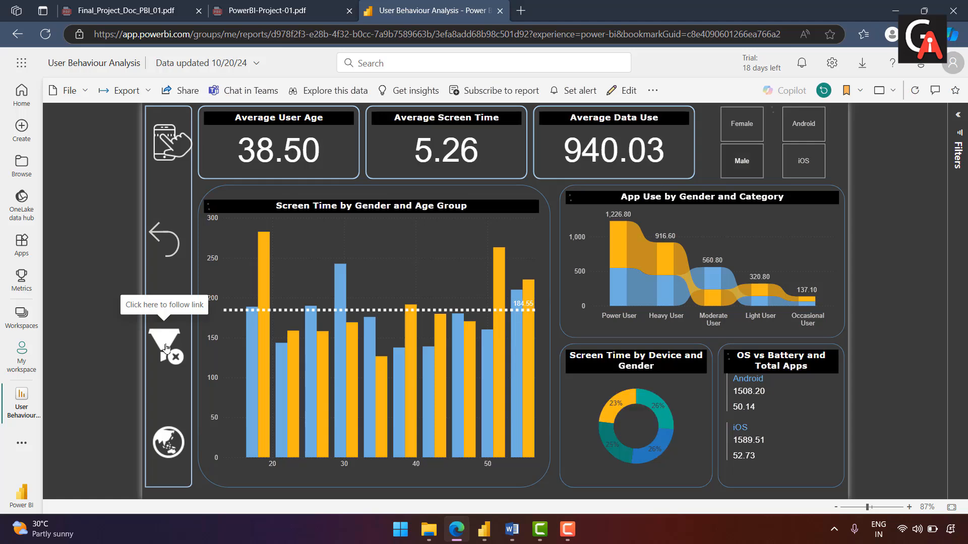
left_click(162, 247)
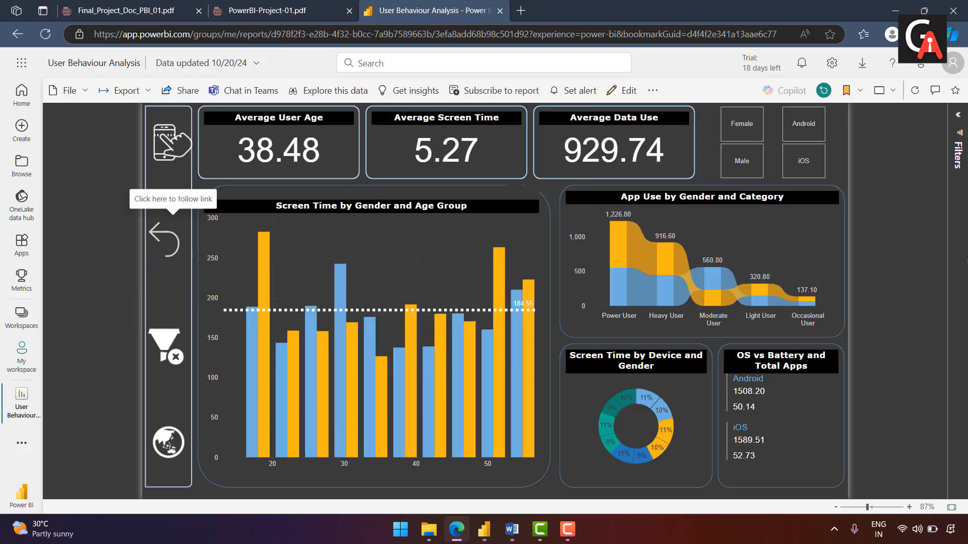